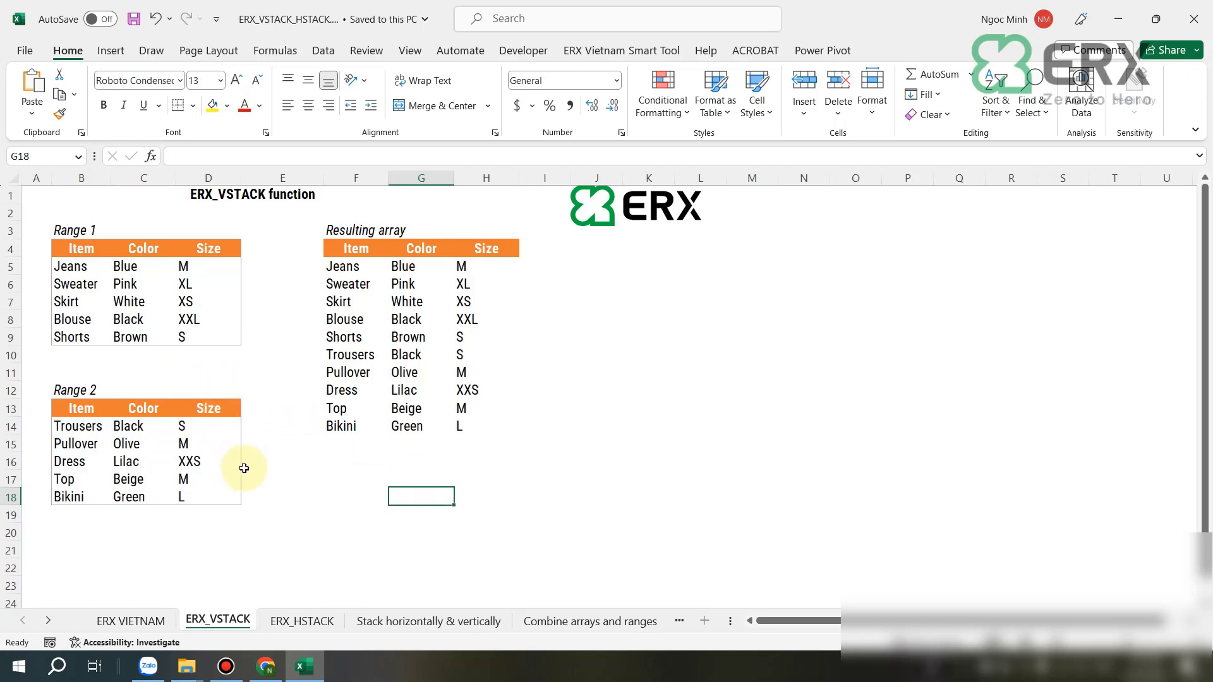
Write a temporary note reading "V vertical" in J10 and "Stack" in J11, and clear both cells again
left_click(616, 358)
type("V vertical")
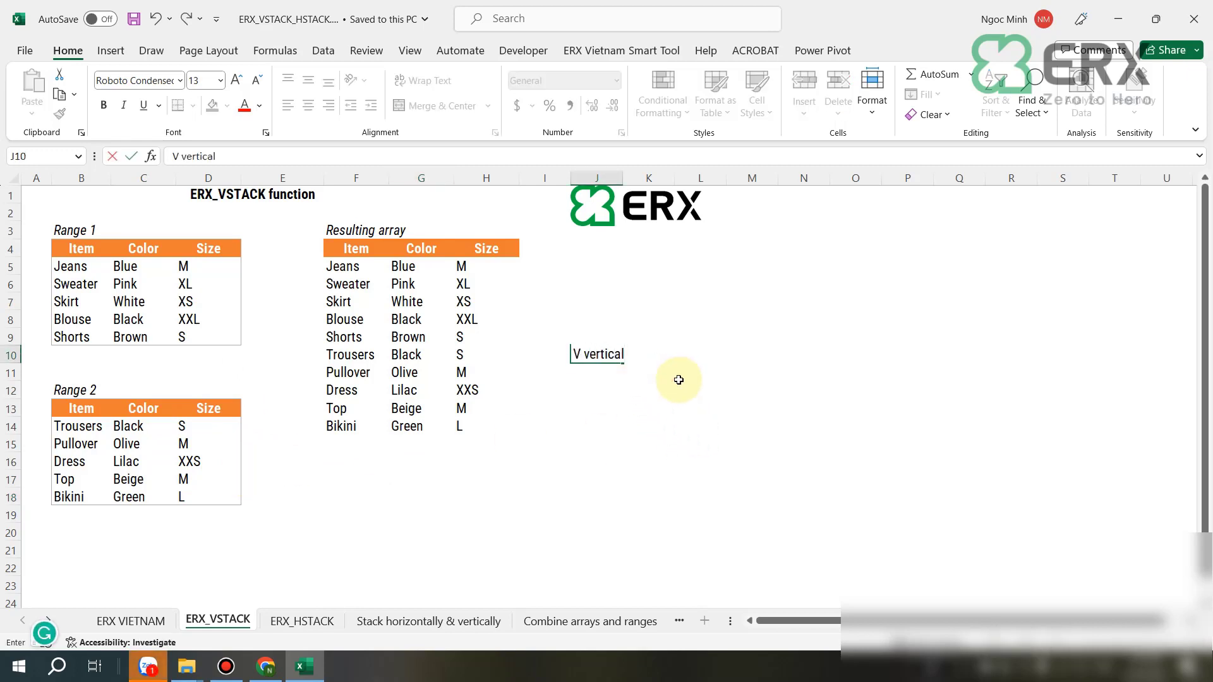
key("Return")
type("Stac")
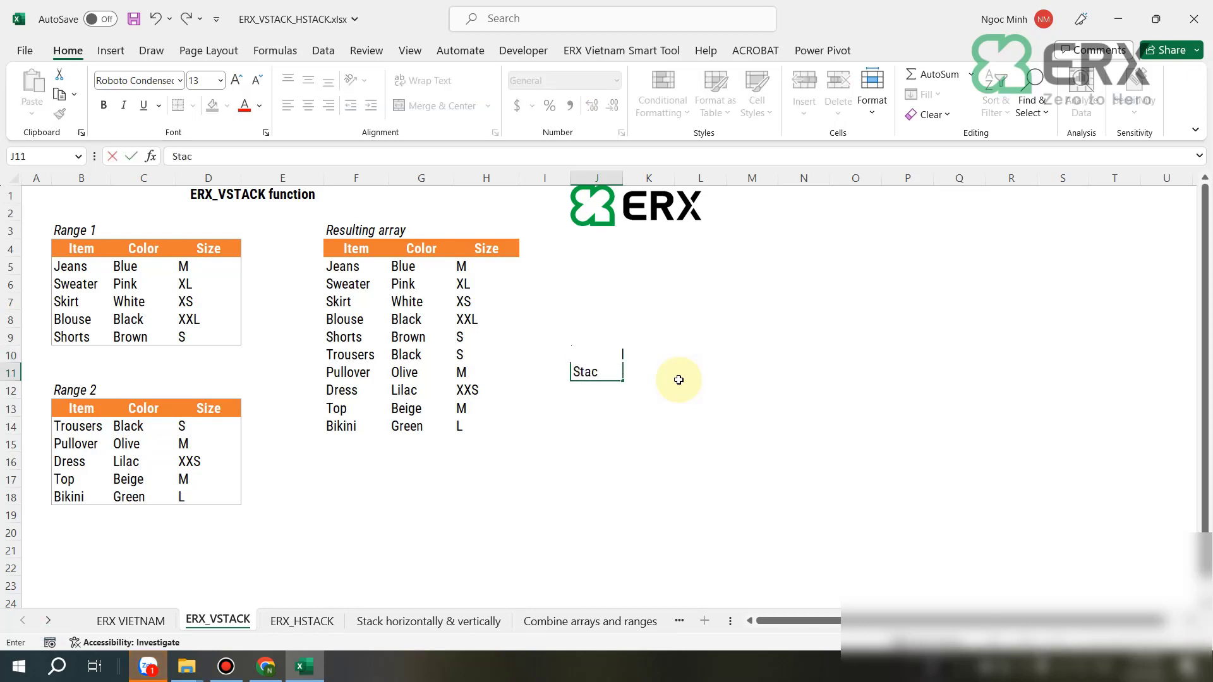
type("k")
key("Return")
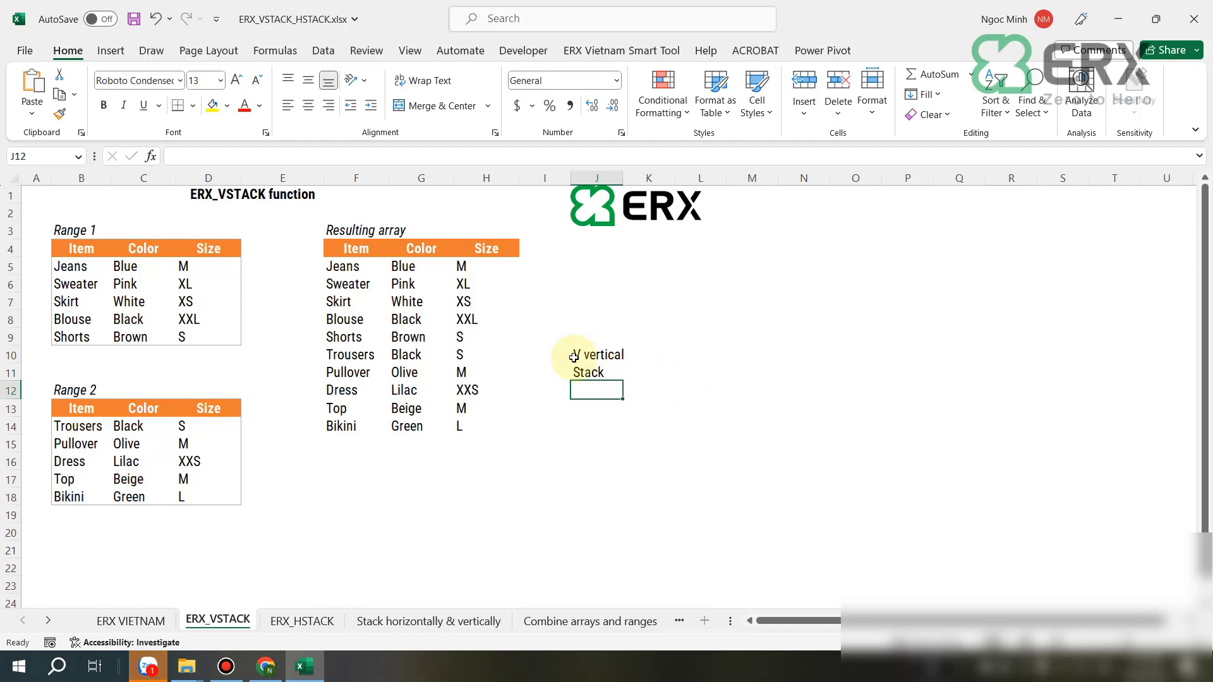
left_click_drag(577, 354, 629, 378)
key("Delete")
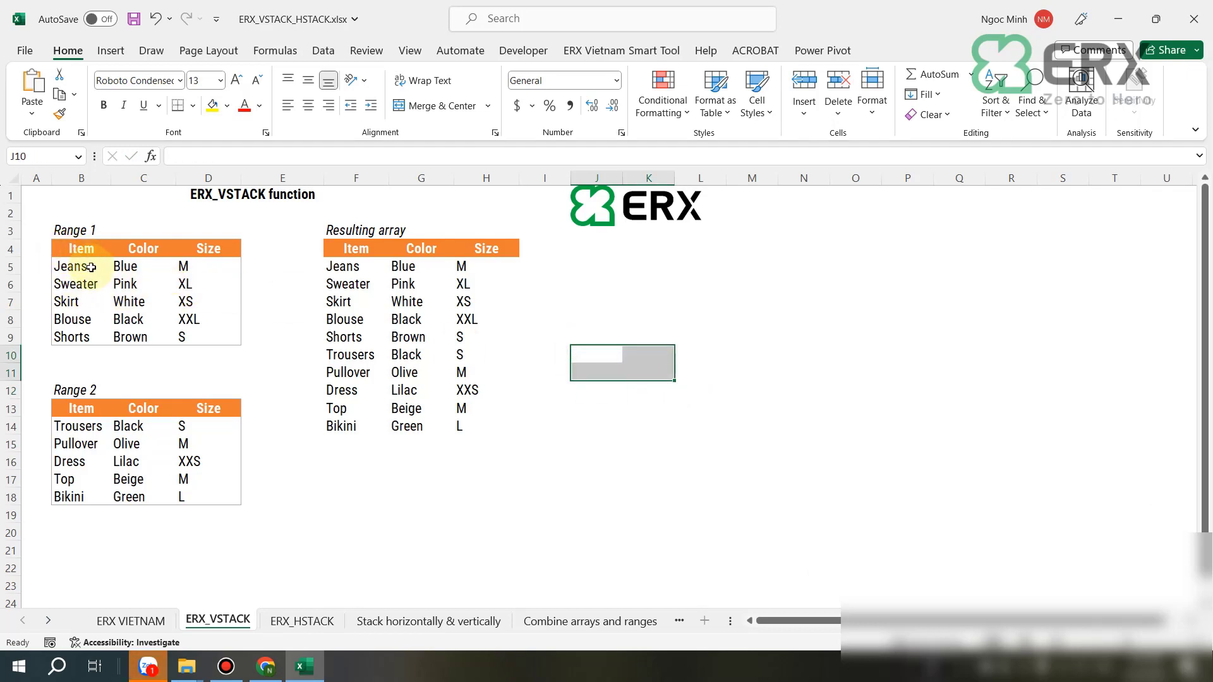
Examine Range 1, Range 2 and the array arguments of the ERX_VSTACK formula in F5
left_click_drag(77, 247, 206, 339)
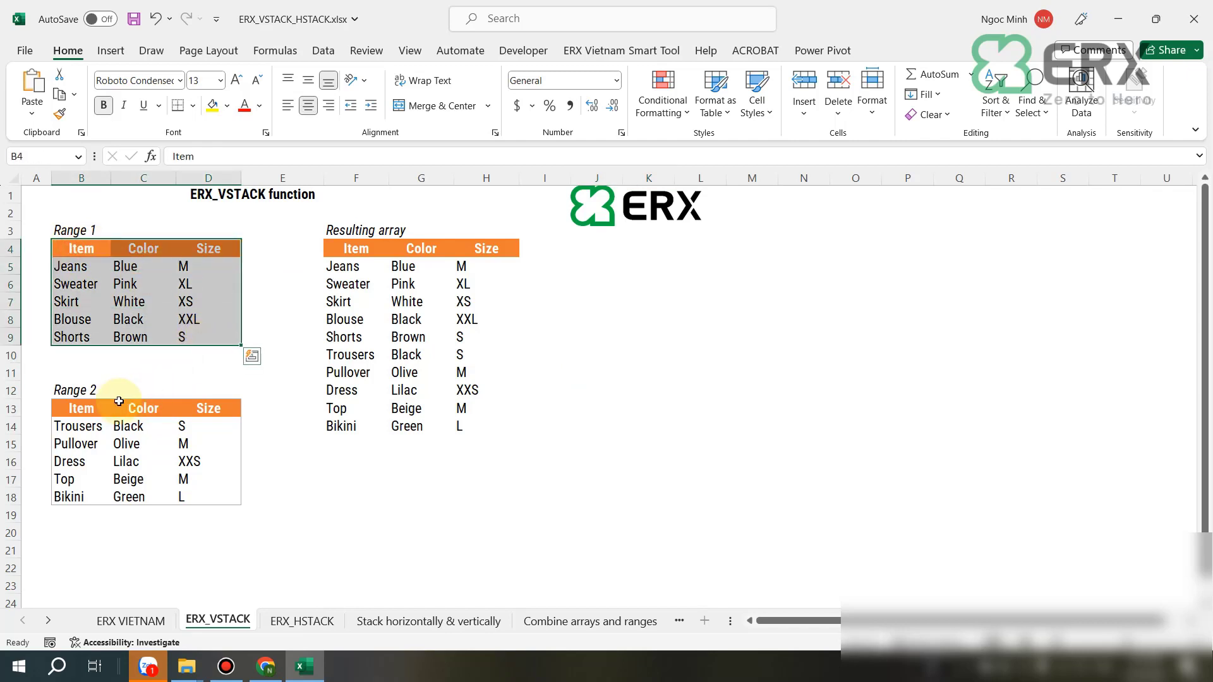
left_click(69, 431)
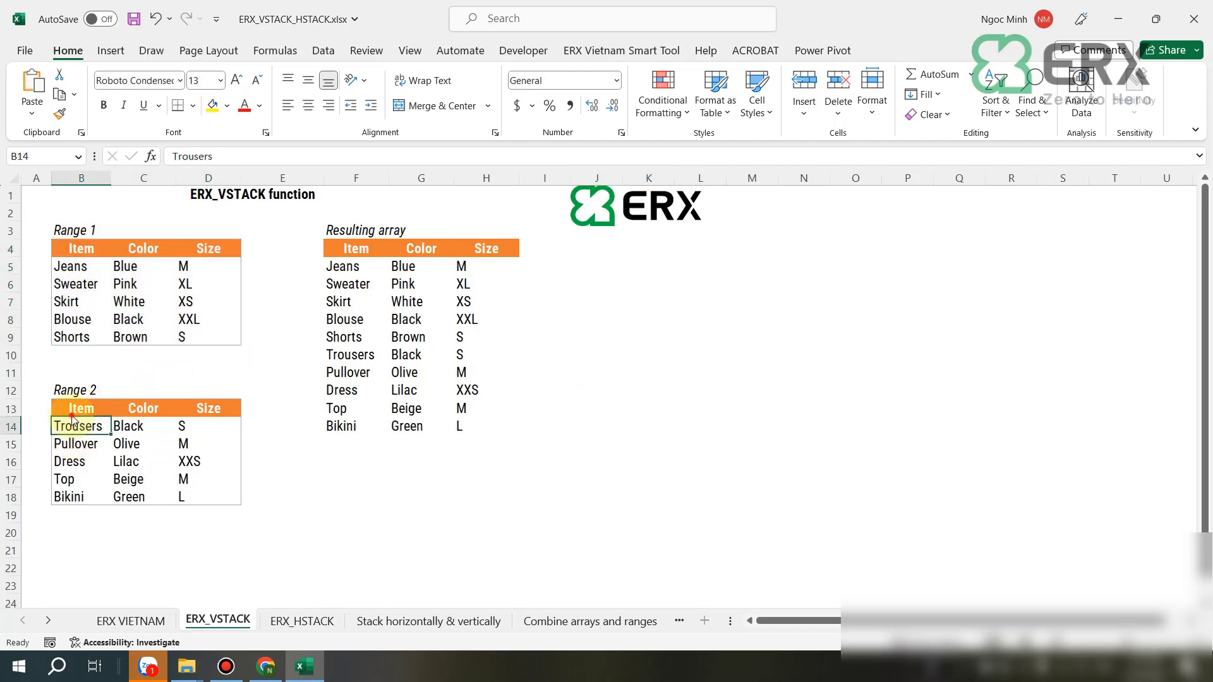
mouse_move(72, 418)
left_mouse_down()
mouse_move(184, 495)
mouse_move(122, 442)
mouse_move(57, 424)
left_mouse_up()
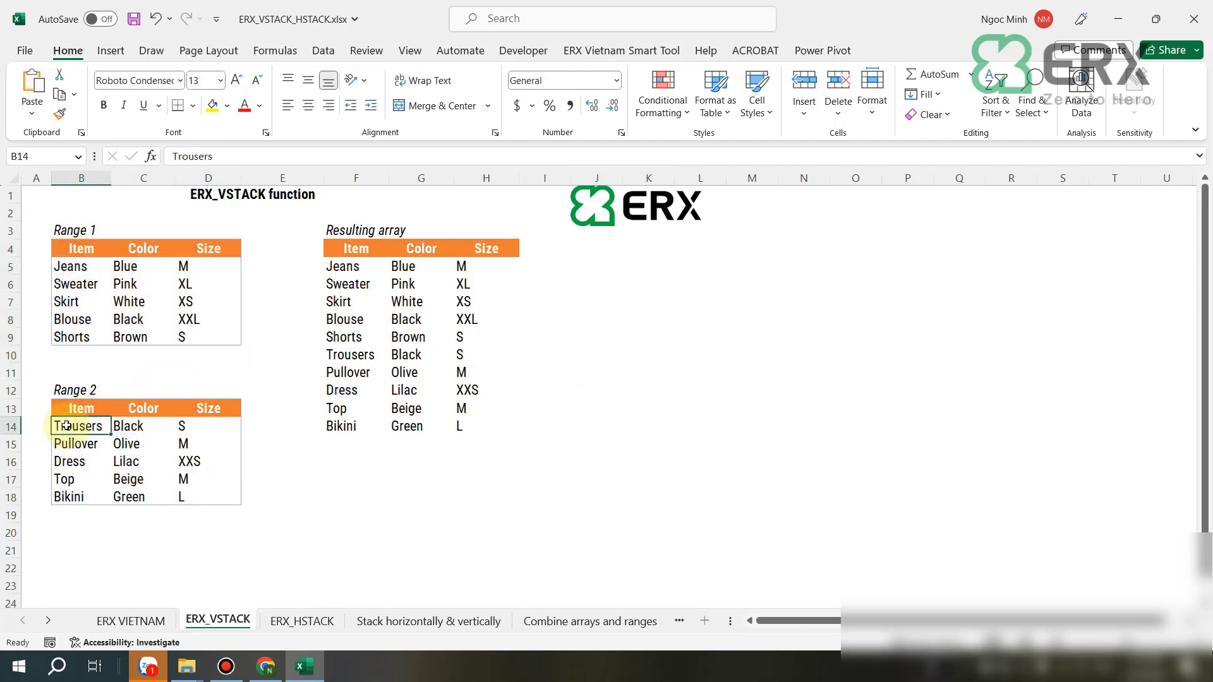
left_click(368, 496)
left_click(351, 248)
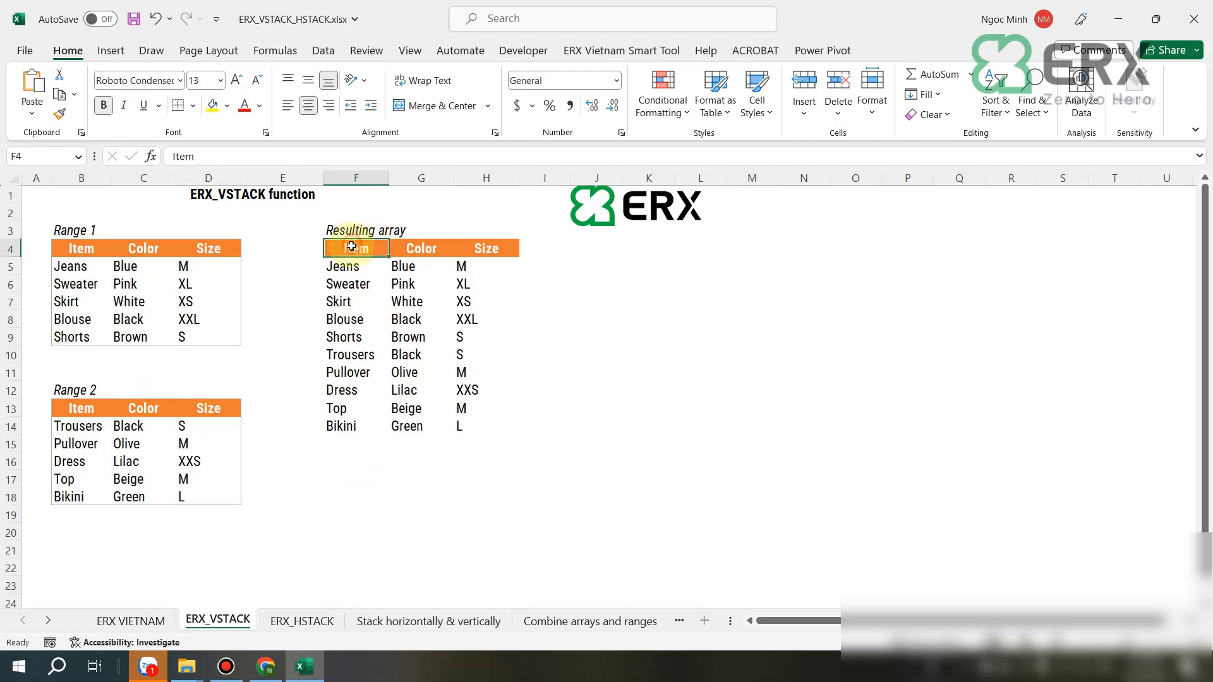
left_click(351, 266)
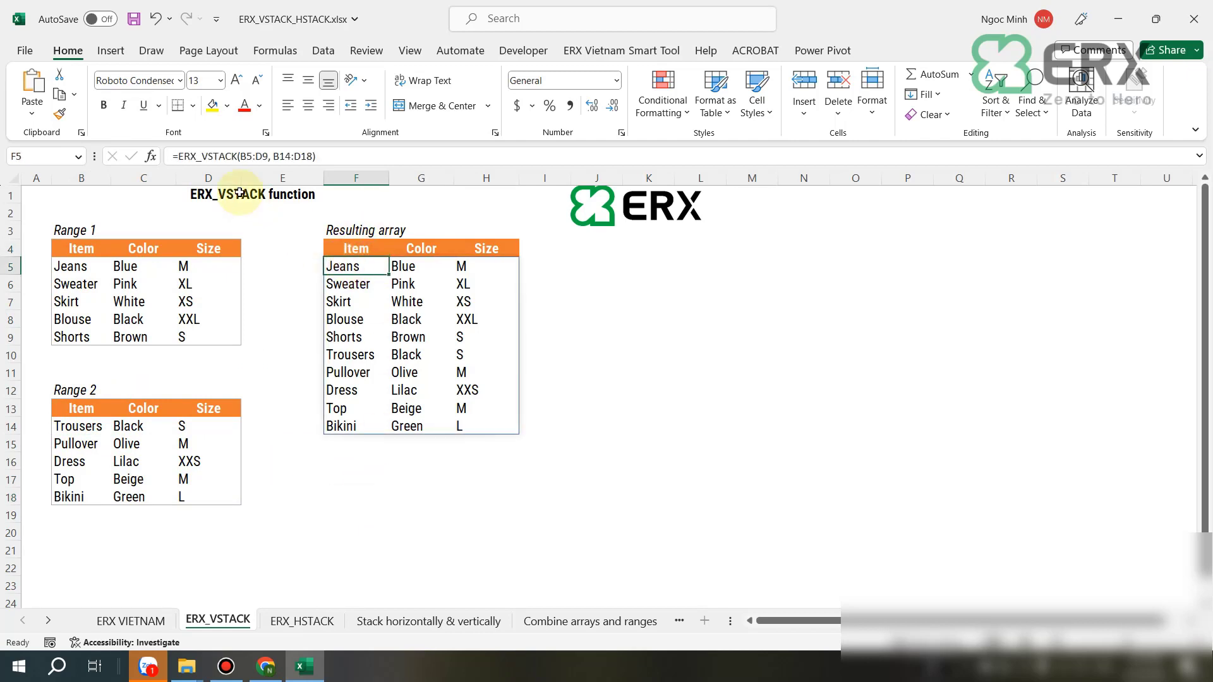
left_click(252, 158)
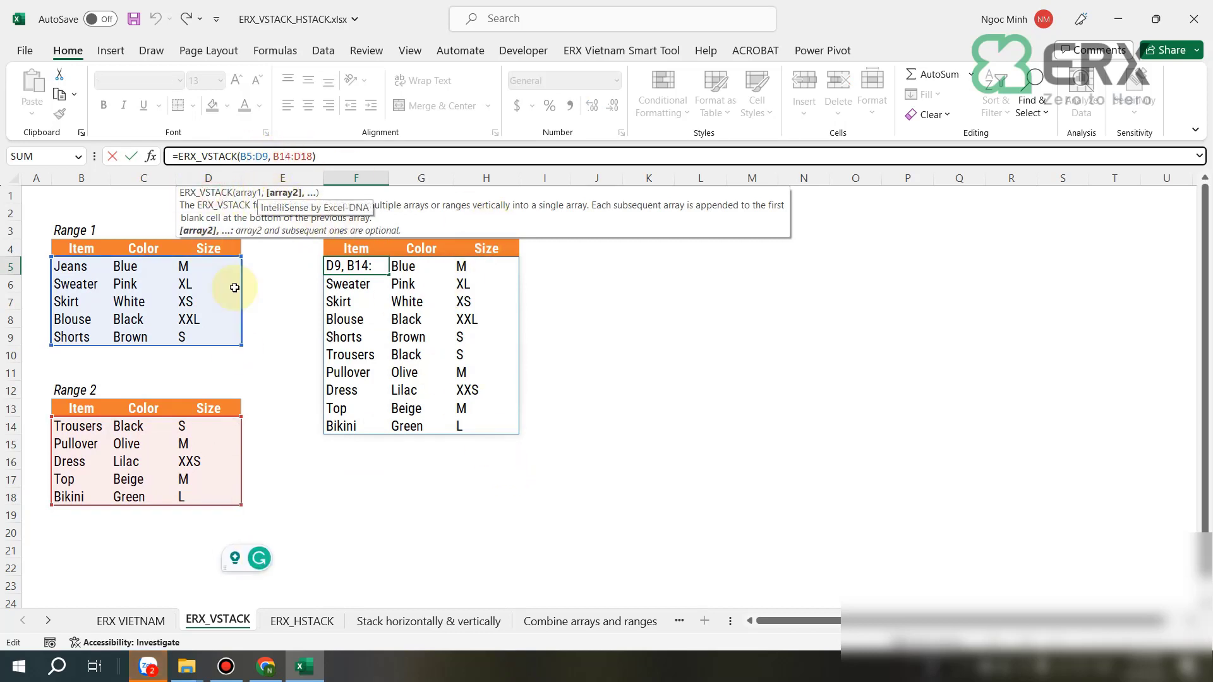
left_click(254, 156)
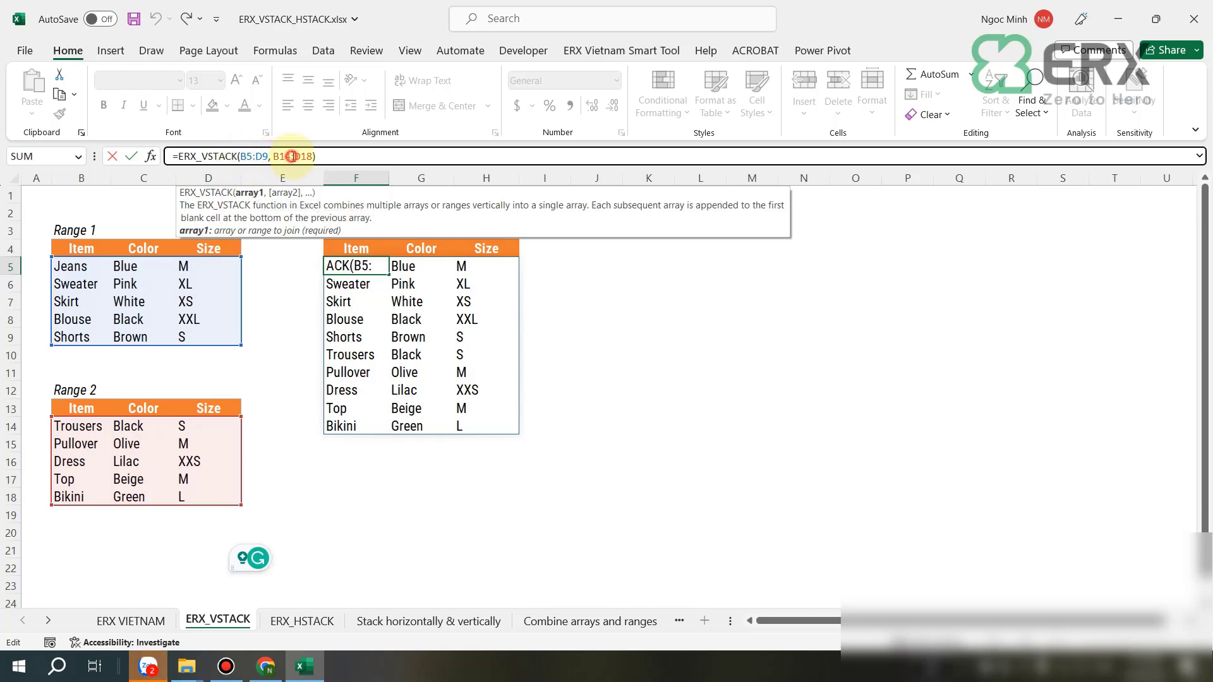
left_click(292, 156)
key("Escape")
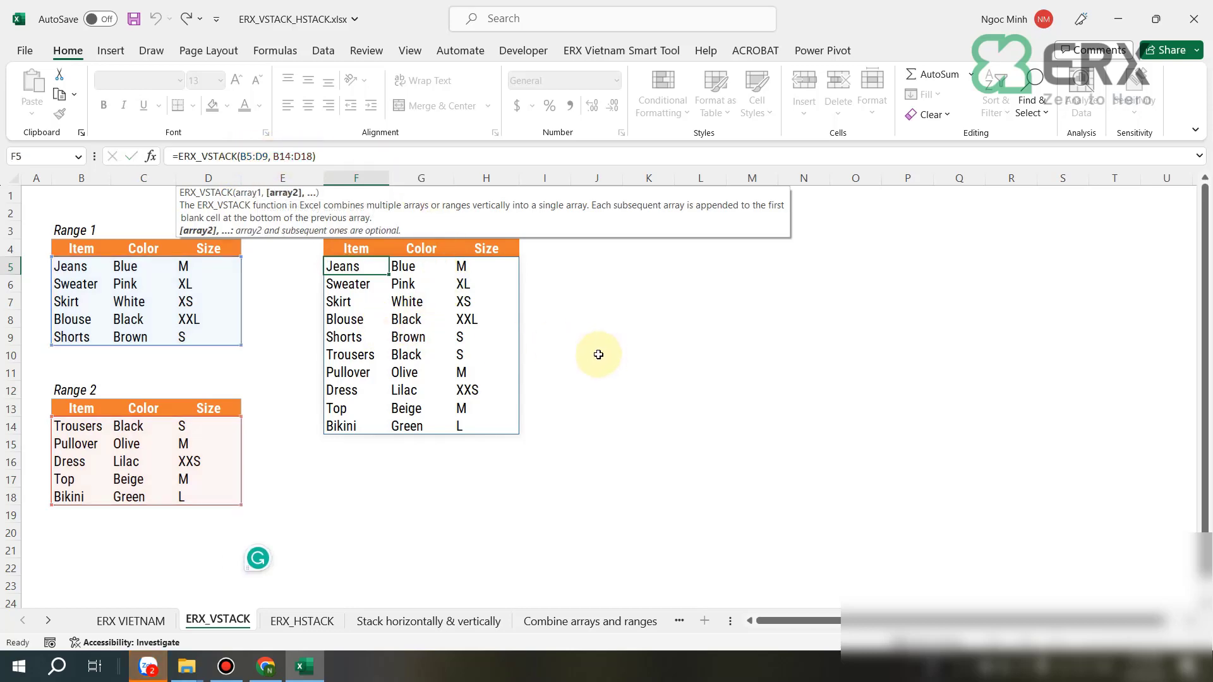
On the ERX_HSTACK sheet, write a temporary note "H horizontal" in N10 and "Stack" in N11, and clear it again
left_click(303, 622)
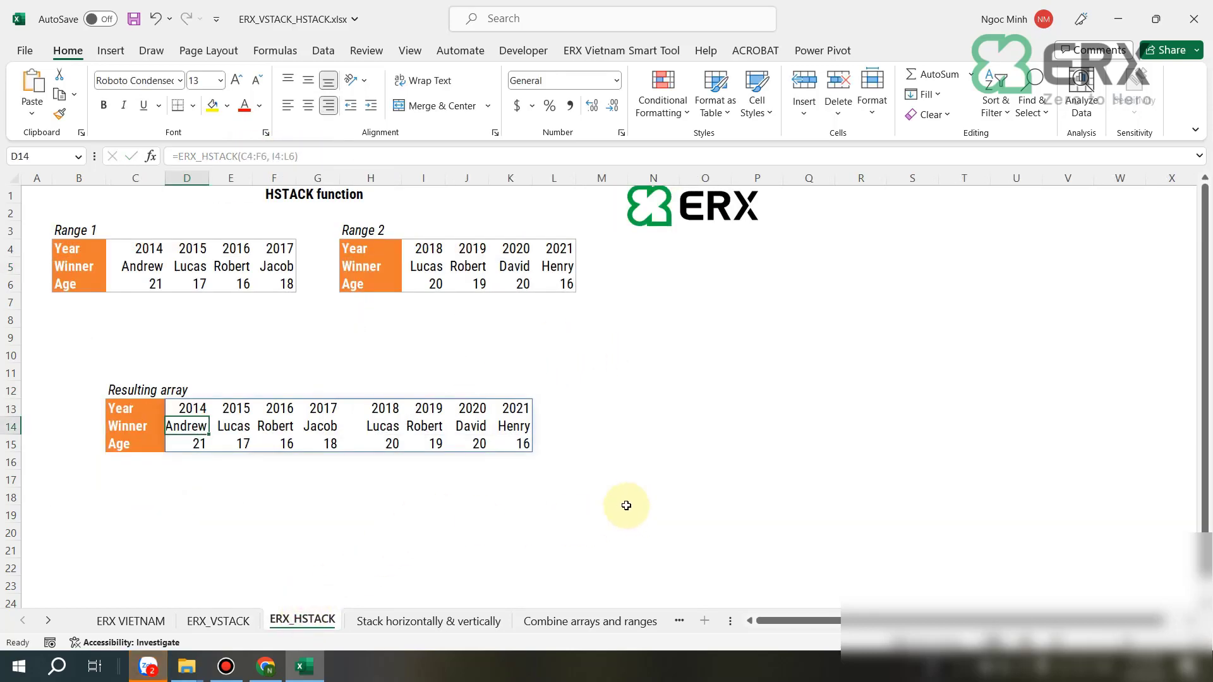
left_click(651, 351)
type("H horizontal")
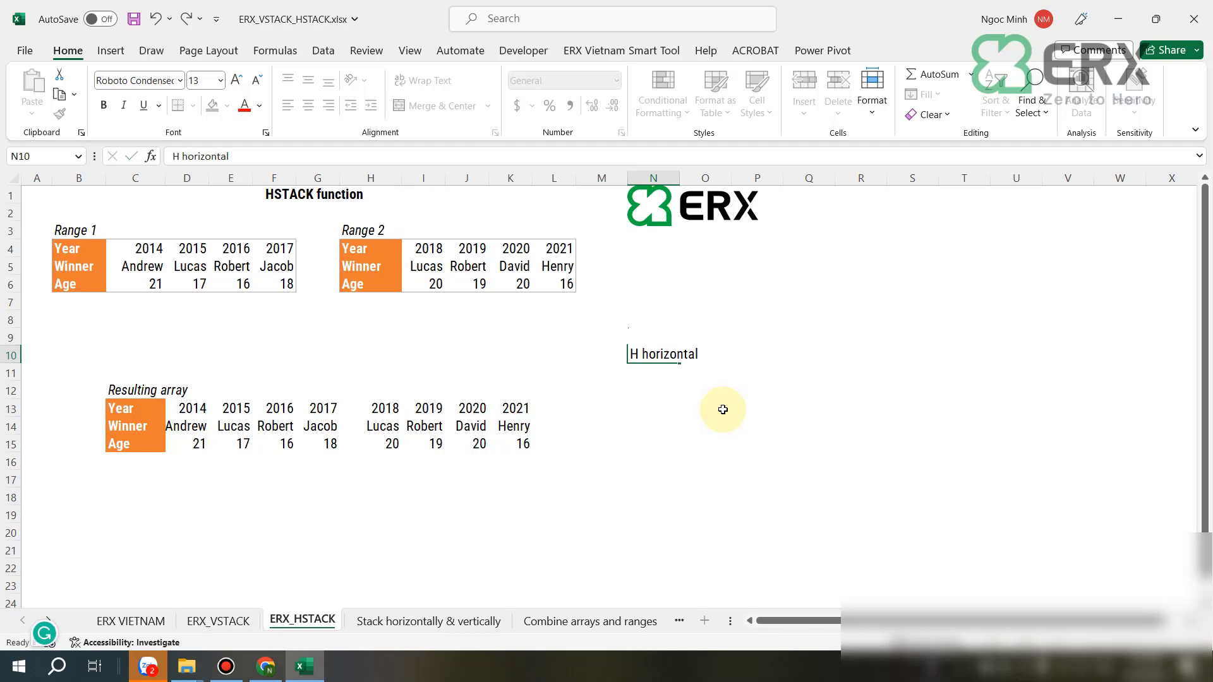
key("Return")
type("Stack")
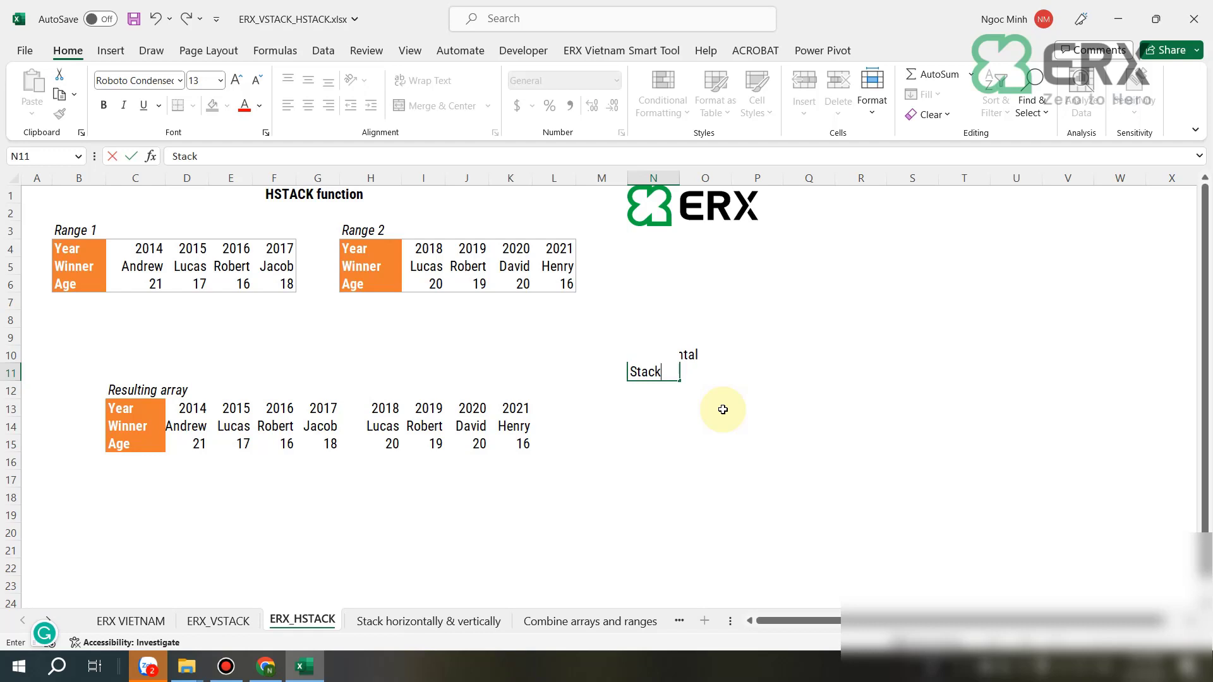
key("Return")
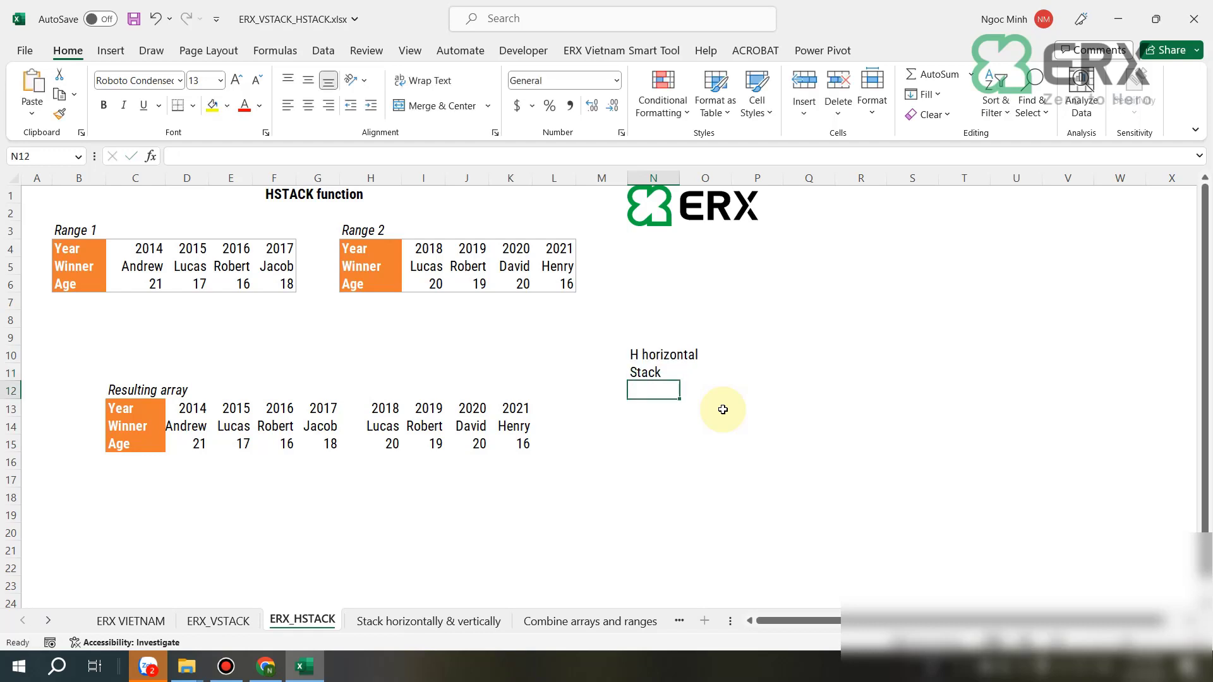
left_click_drag(628, 325, 699, 387)
key("Delete")
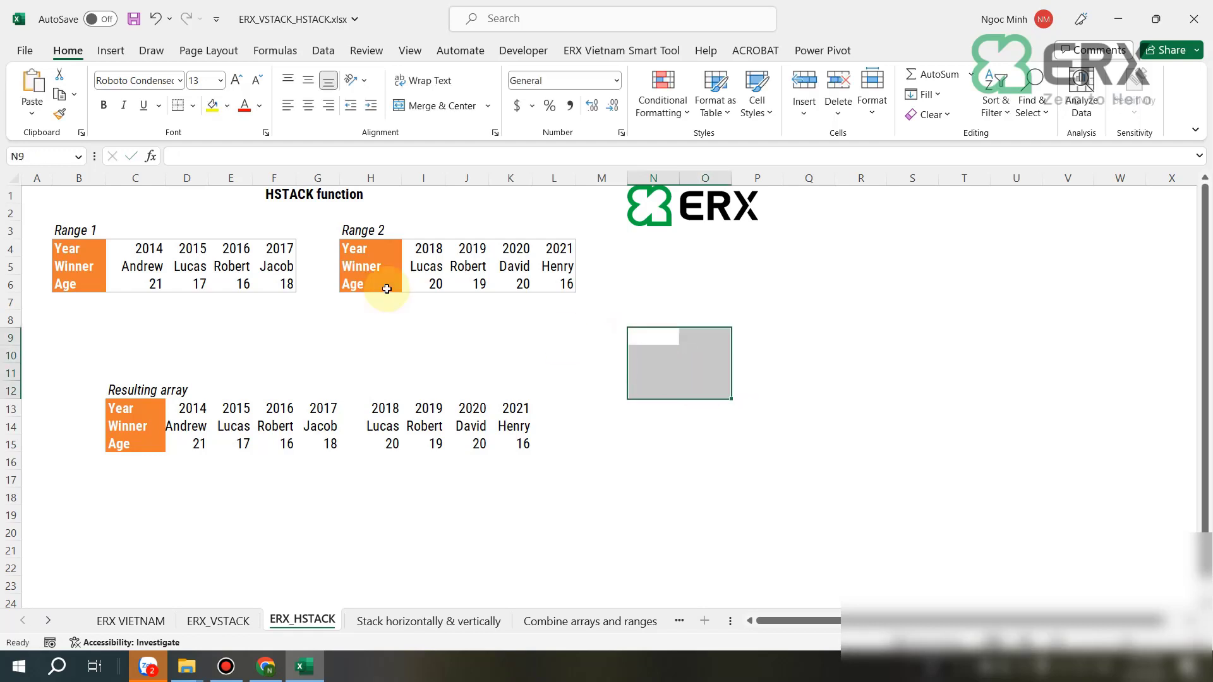
Examine Range 1 and the array arguments of the ERX_HSTACK formula in D13
left_click_drag(122, 246, 281, 284)
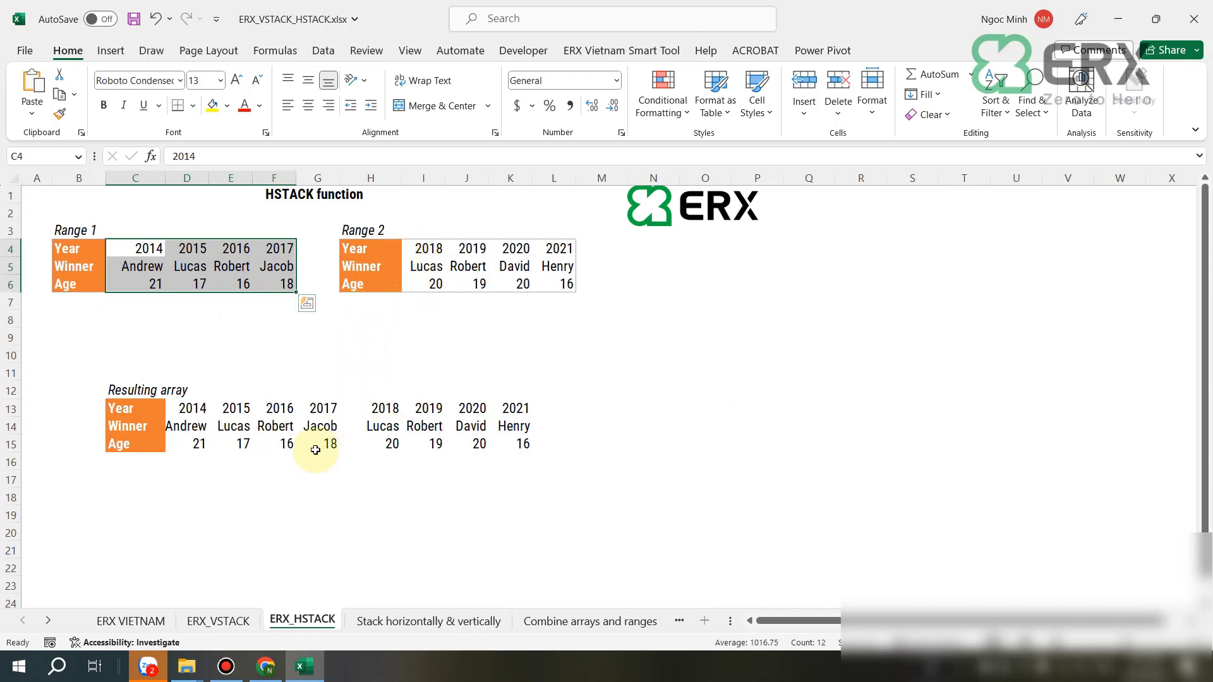
left_click(203, 406)
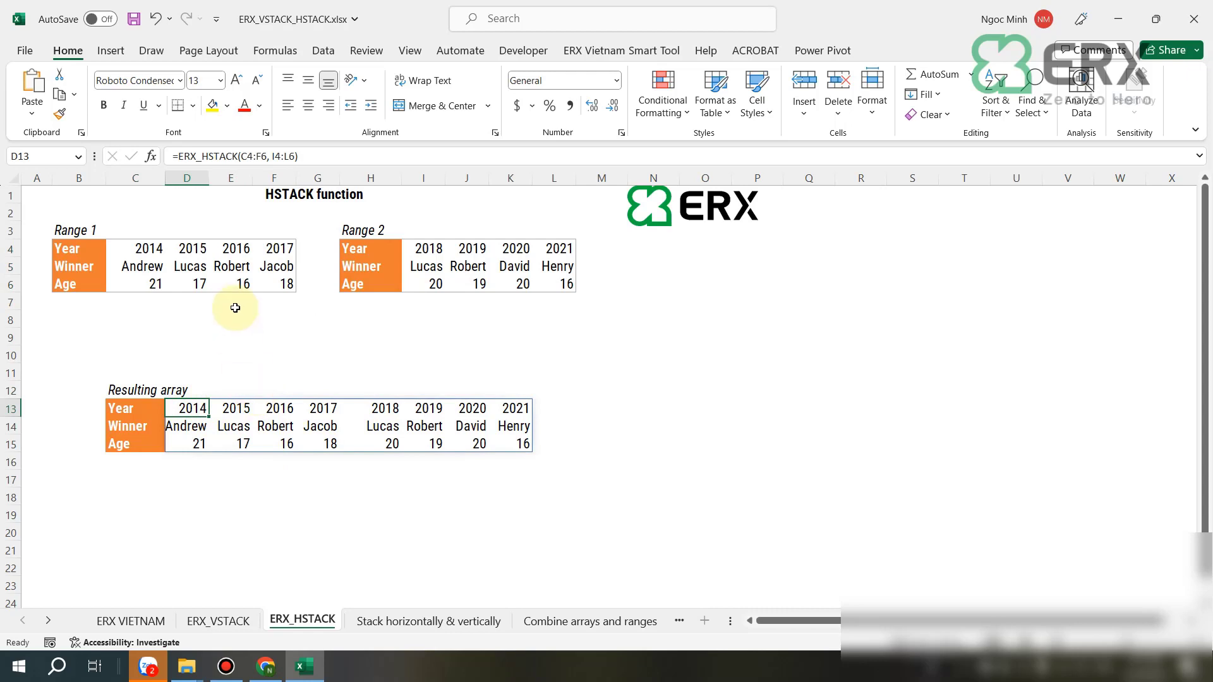
left_click(255, 155)
left_click(287, 156)
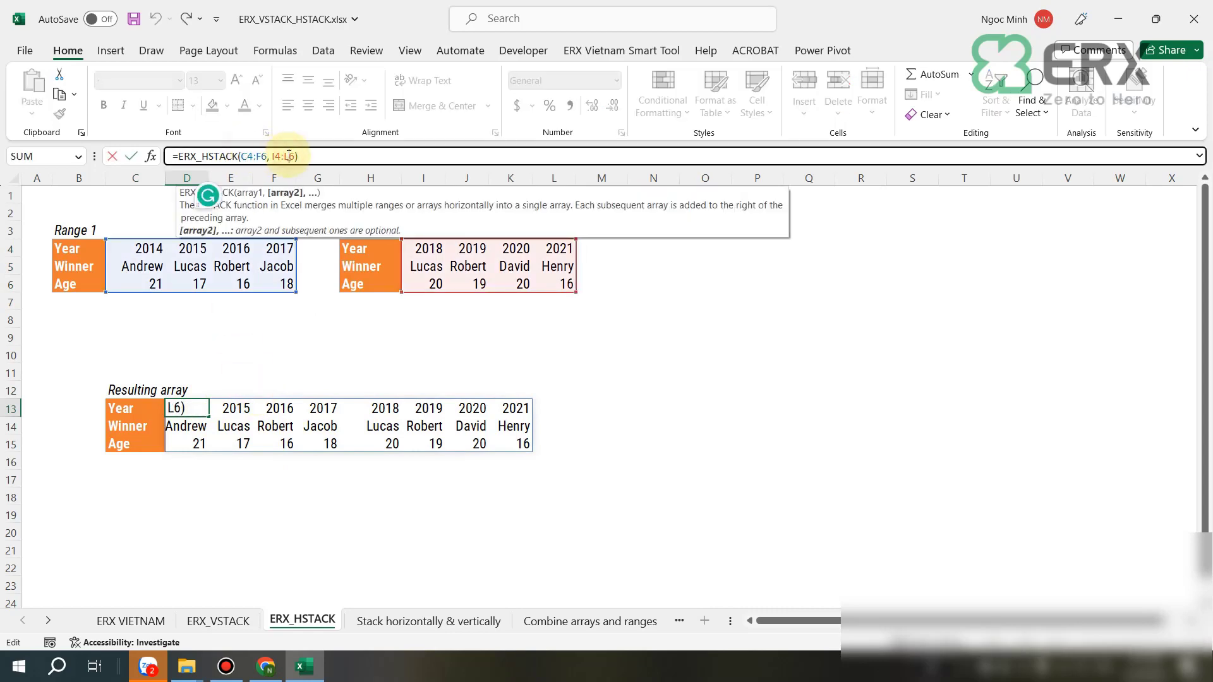
key("Escape")
left_click(660, 426)
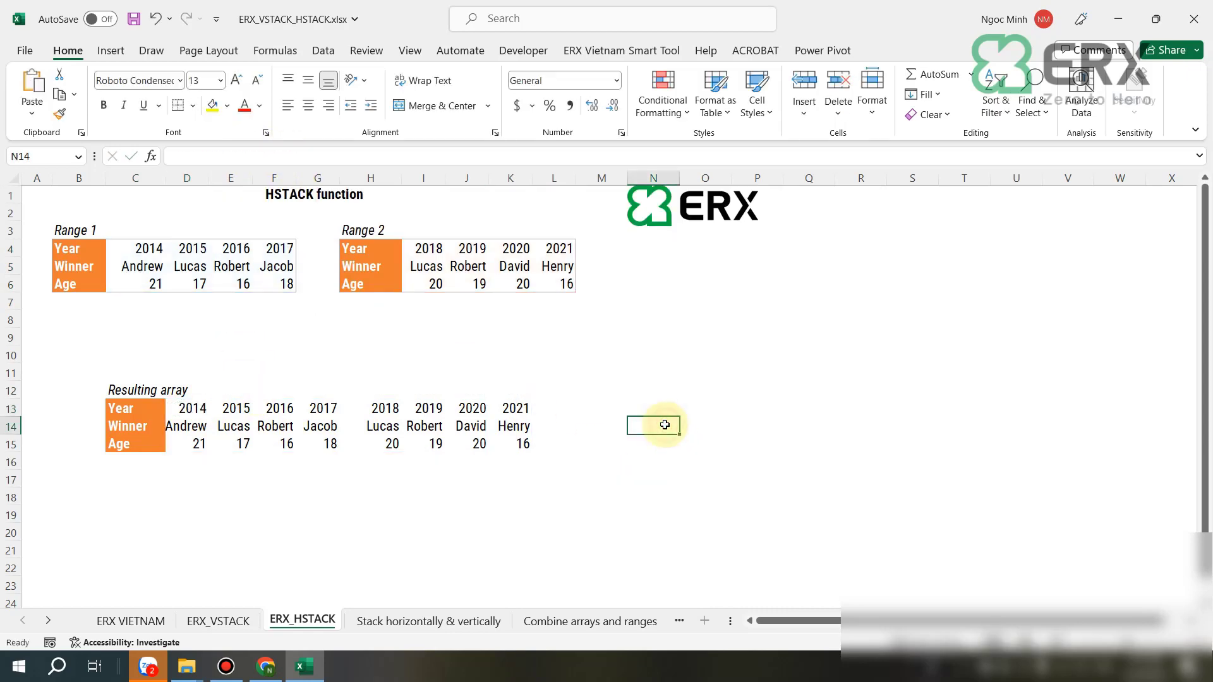
On the Stack horizontally & vertically sheet, examine the ERX_HSTACK formula in D3, its three source ranges and the stacked 2021 Winners column
left_click(404, 619)
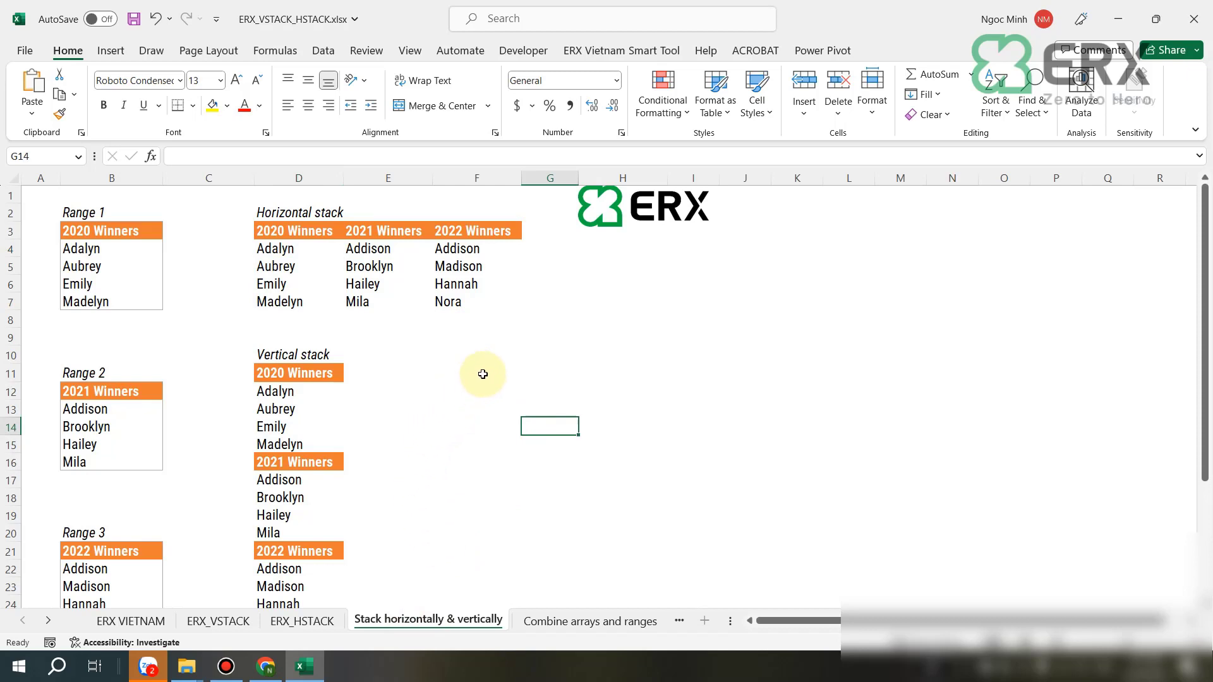
scroll(442, 385, "down", 2)
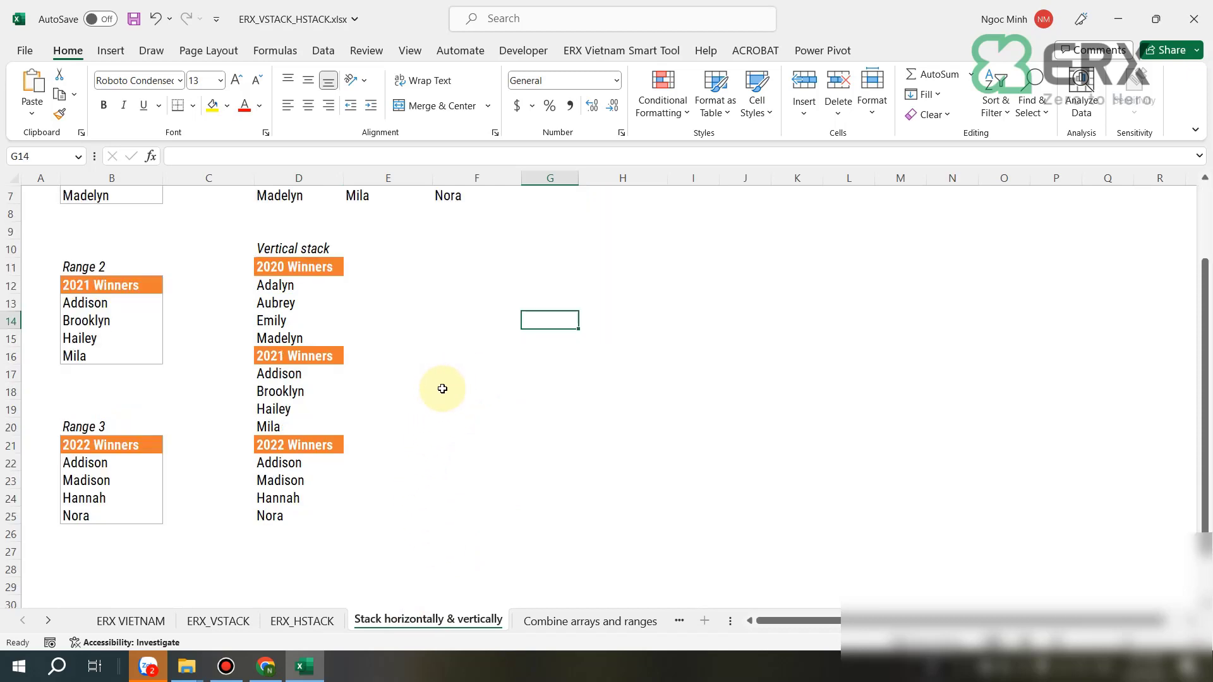
scroll(449, 401, "up", 2)
left_click(277, 243)
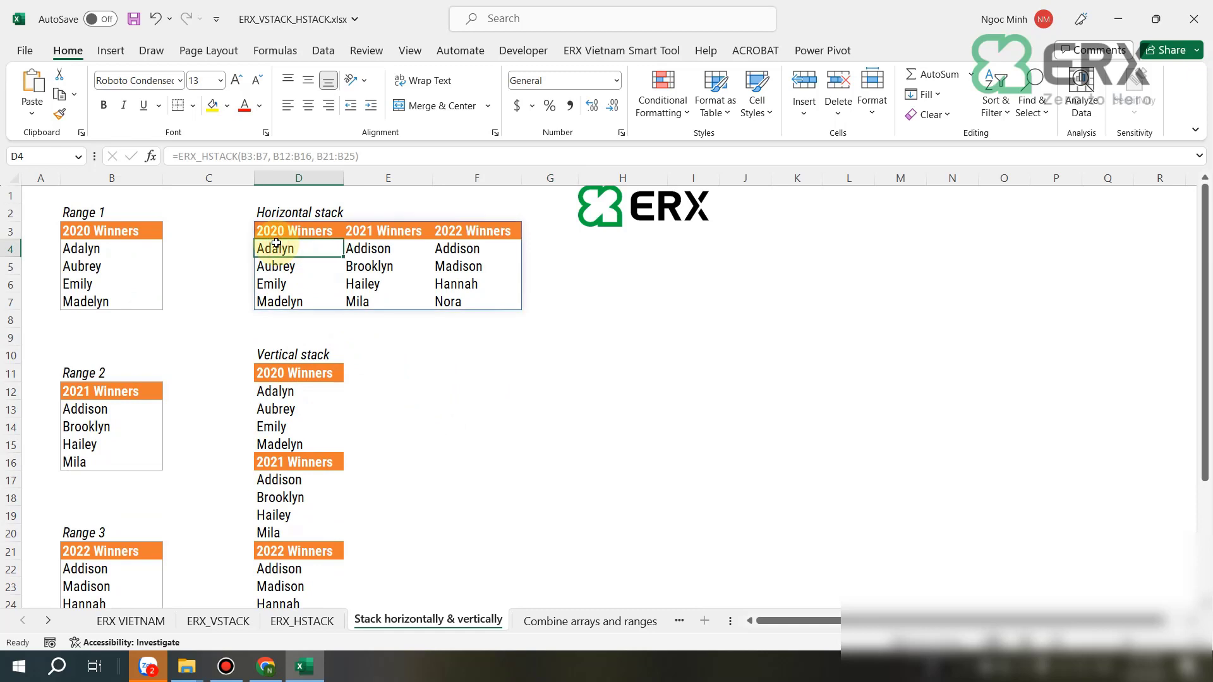
left_click(341, 292)
key("ctrl+z")
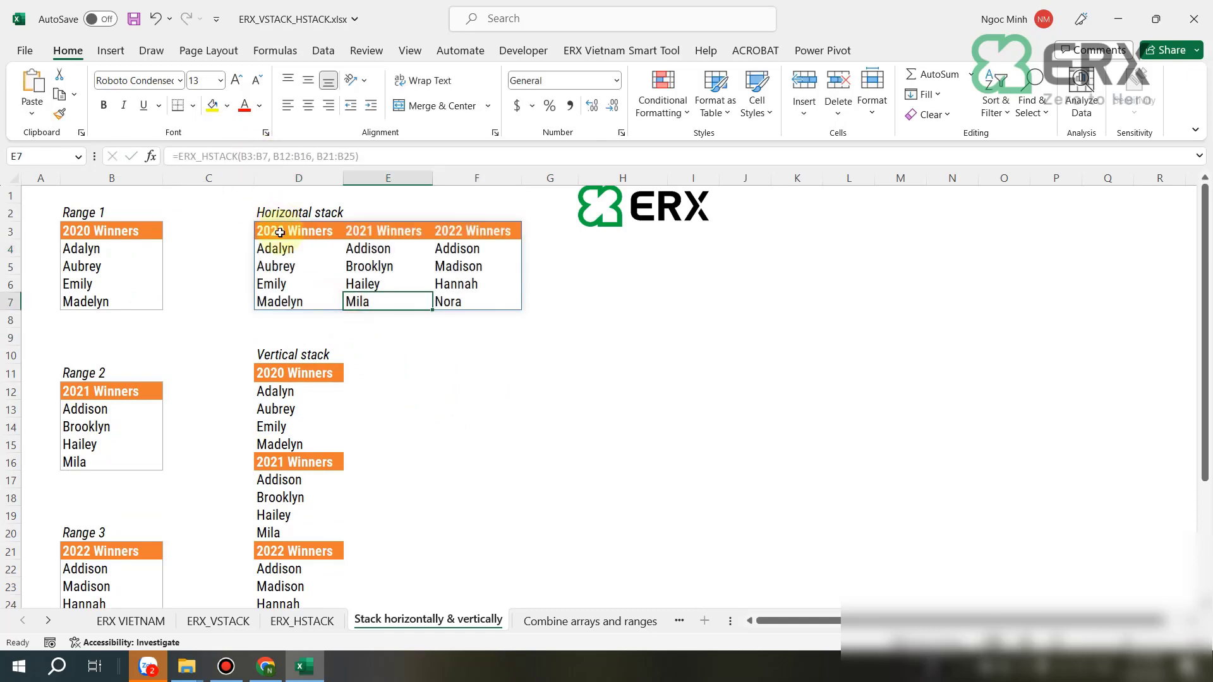
left_click(278, 231)
left_click(259, 158)
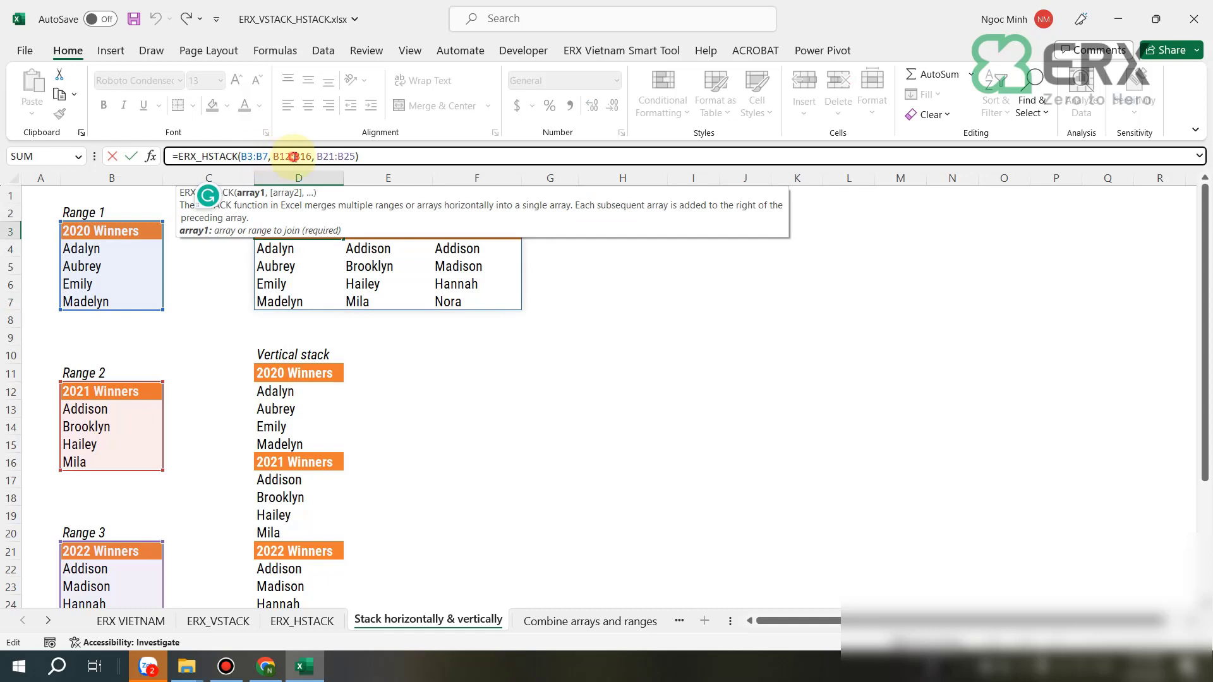
left_click(340, 156)
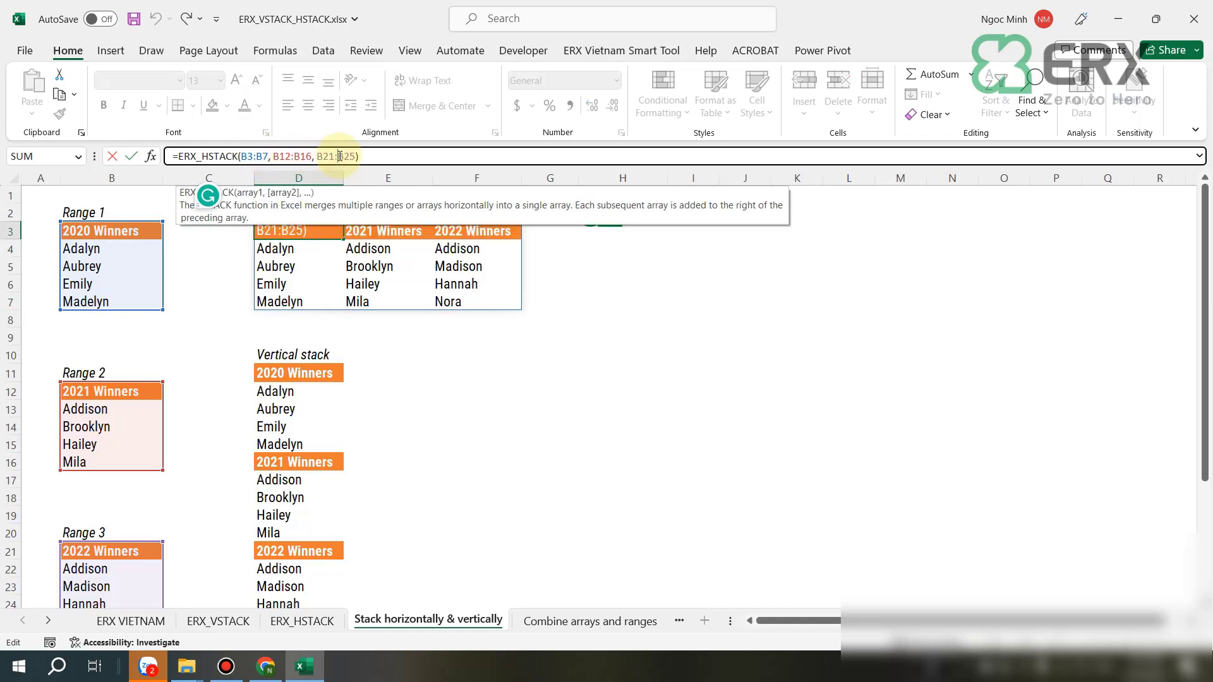
key("Escape")
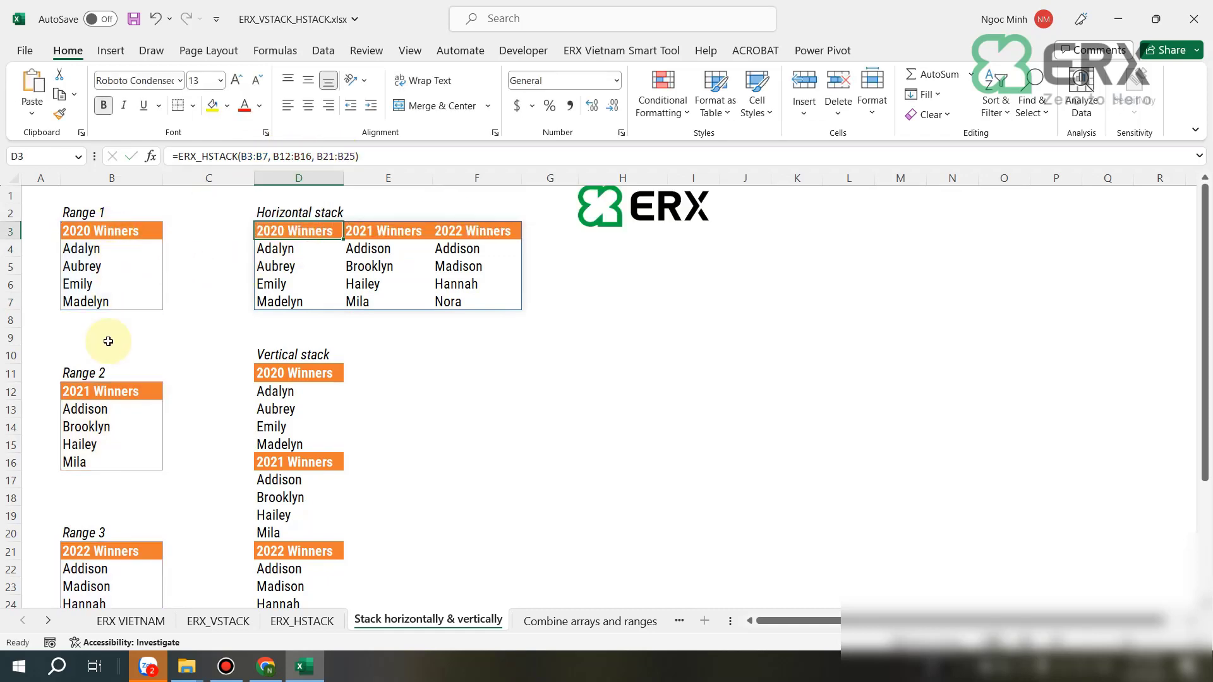
left_click_drag(398, 231, 388, 301)
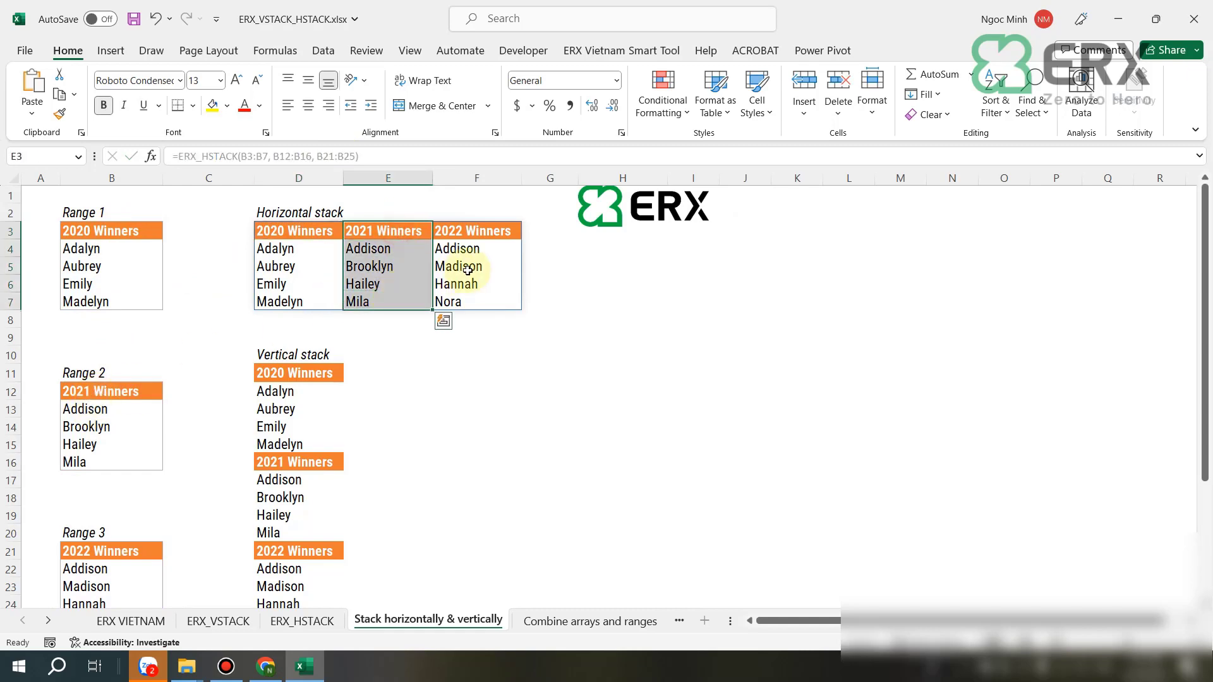
scroll(523, 288, "down", 1)
left_click(612, 314)
scroll(505, 354, "up", 1)
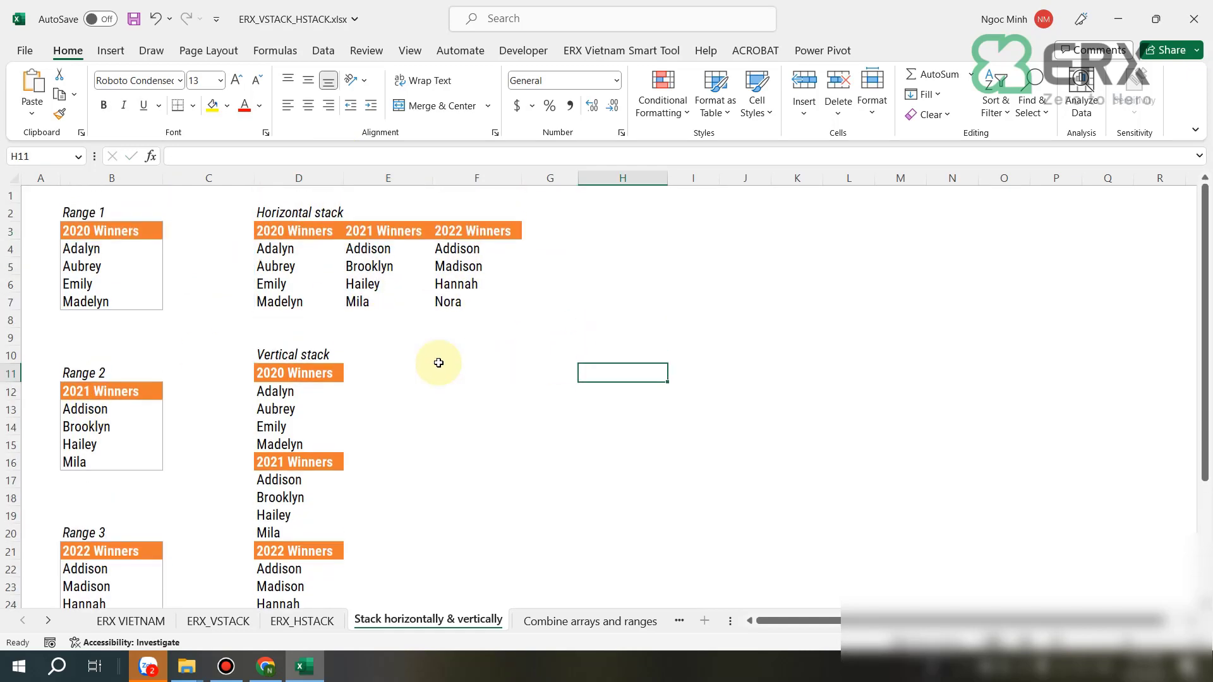
Examine the ERX_VSTACK formula in D11 and the full vertical stack below it
left_click(286, 374)
double_click(284, 372)
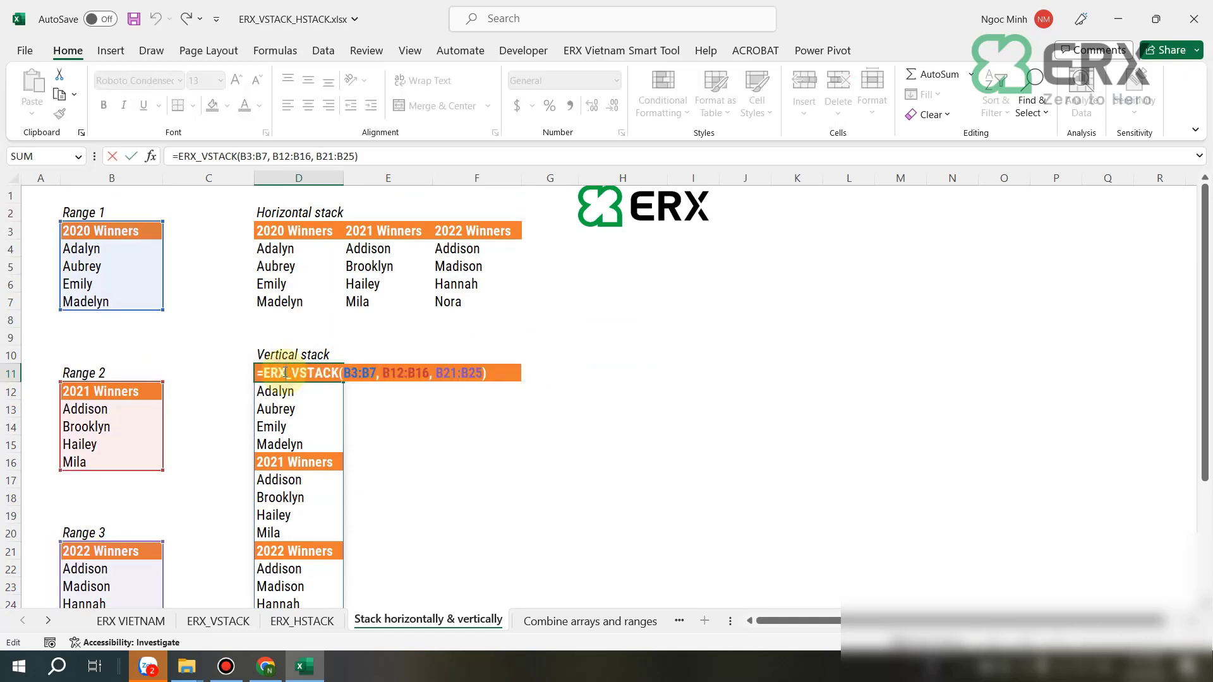
key("Escape")
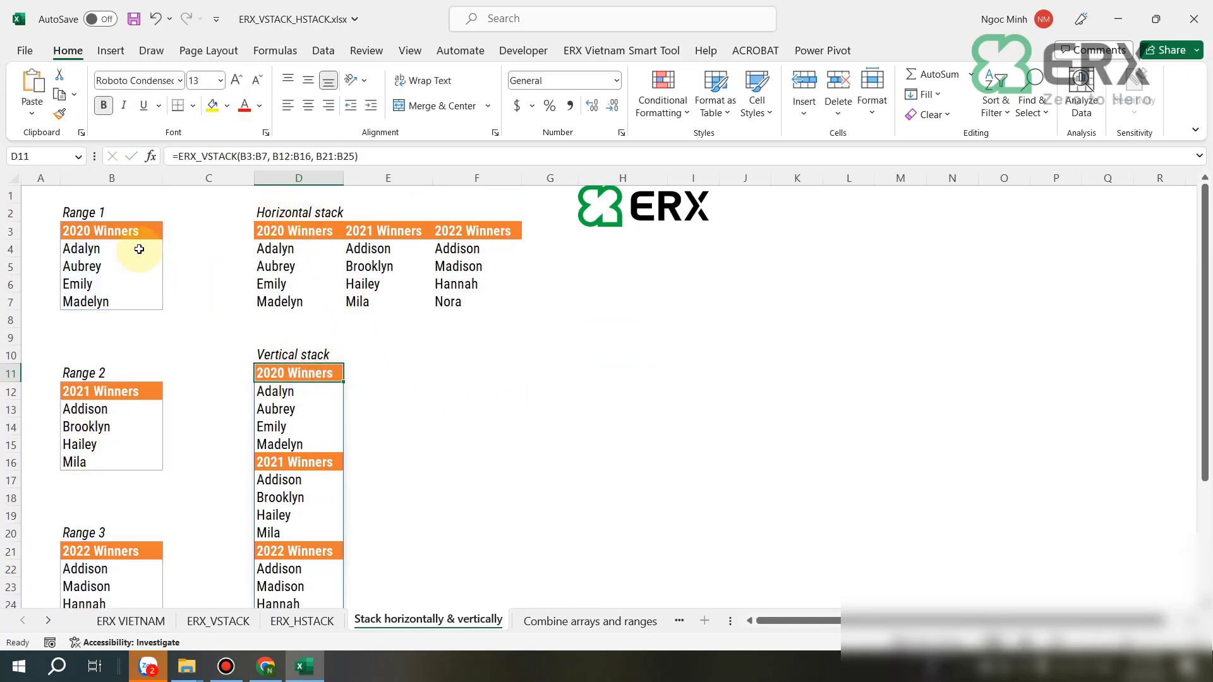
scroll(143, 278, "down", 3)
scroll(488, 381, "up", 3)
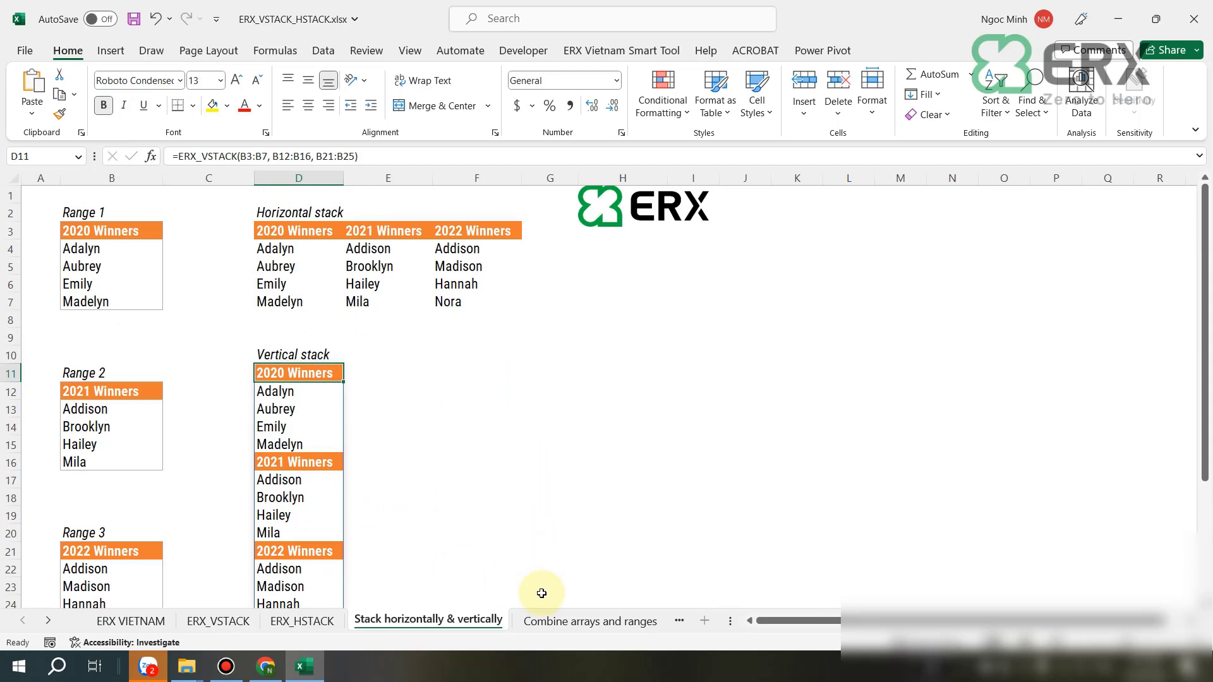
On the Combine arrays and ranges sheet, examine Range 1, Range 2 and the ERX_VSTACK formula in E3
left_click(544, 622)
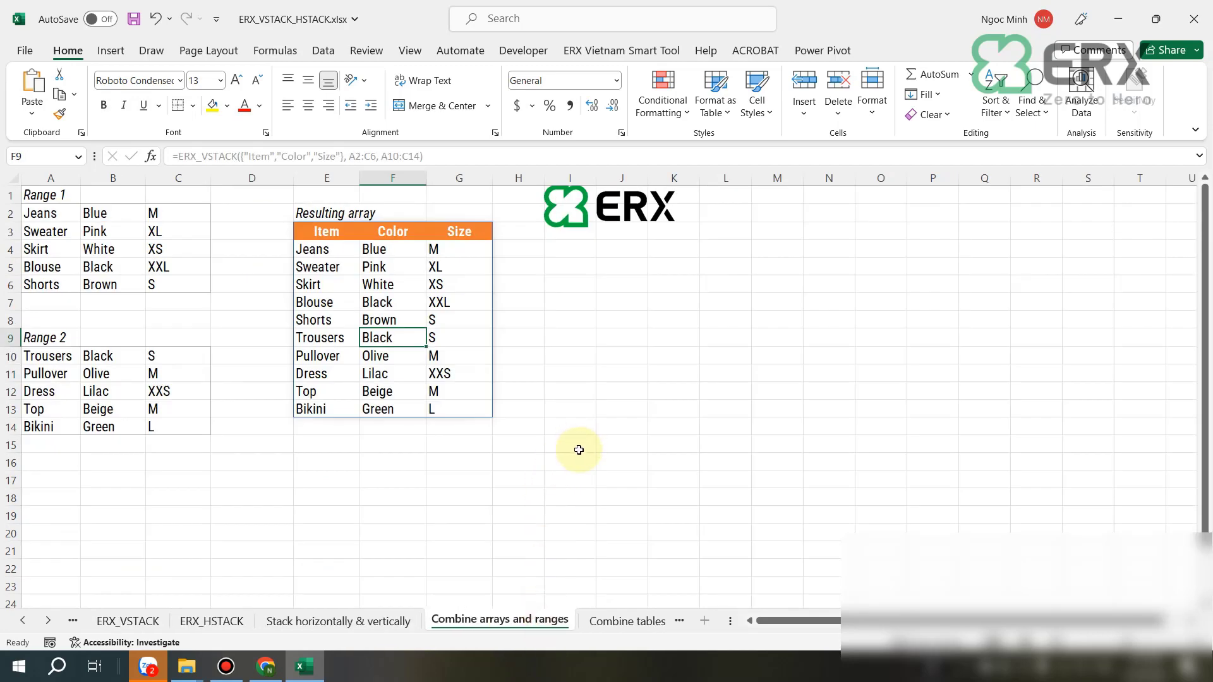
left_click(715, 335)
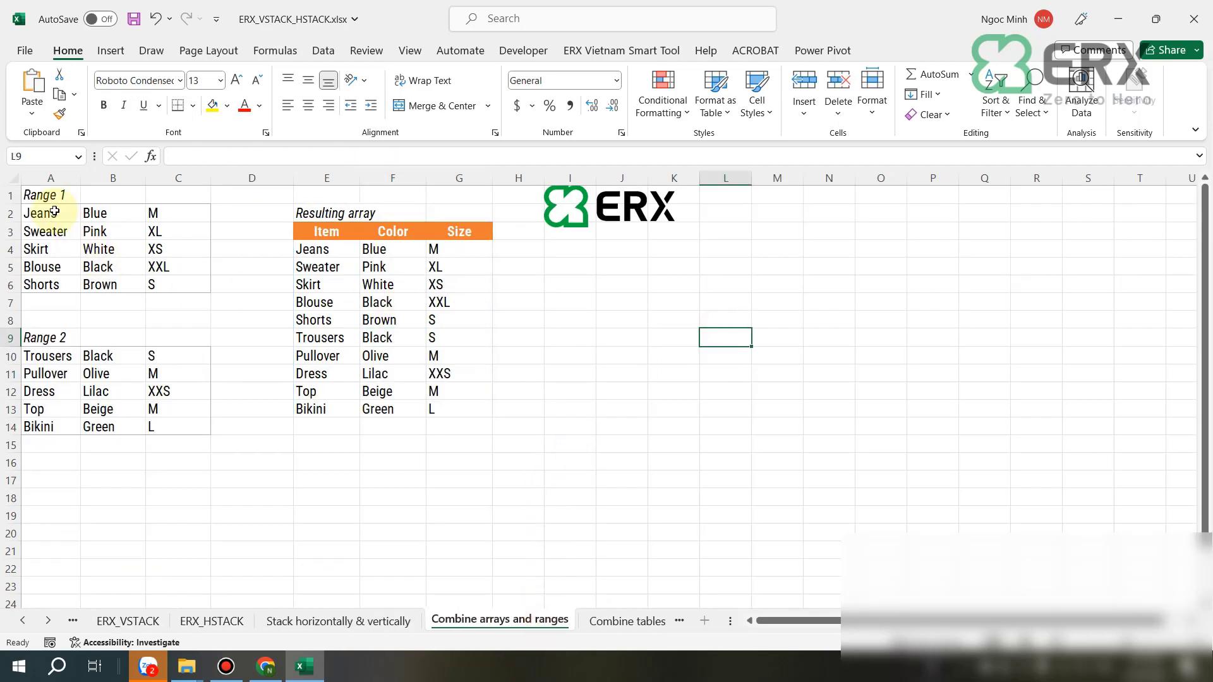
left_click_drag(45, 215, 165, 282)
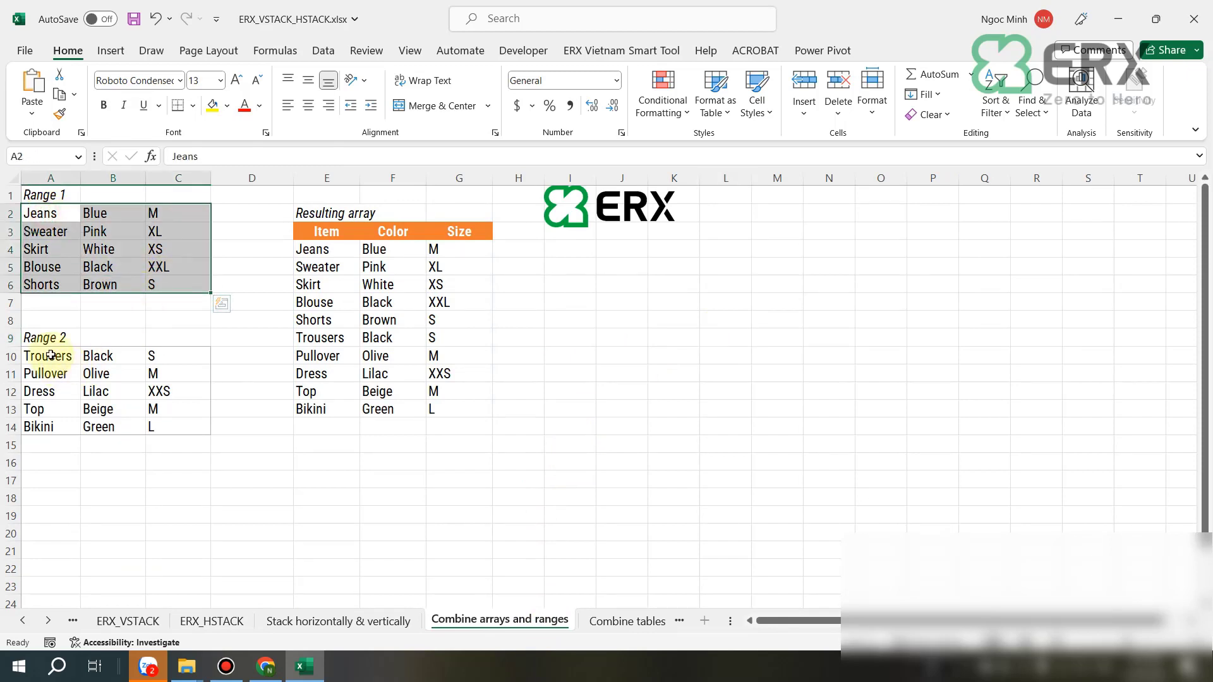
left_click_drag(49, 352, 163, 434)
left_click(180, 461)
left_click(326, 231)
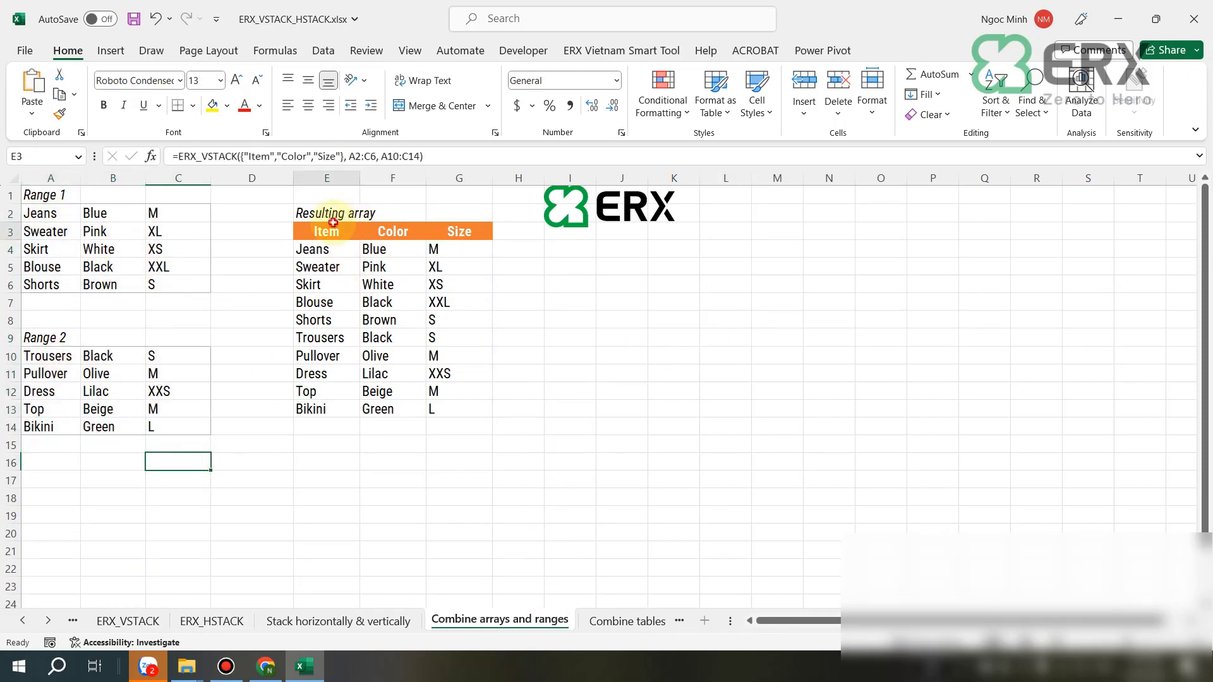
Examine the Item, Color and Size header row of the resulting array against the two source ranges
left_click(240, 275)
left_click_drag(319, 231, 460, 228)
left_click(252, 478)
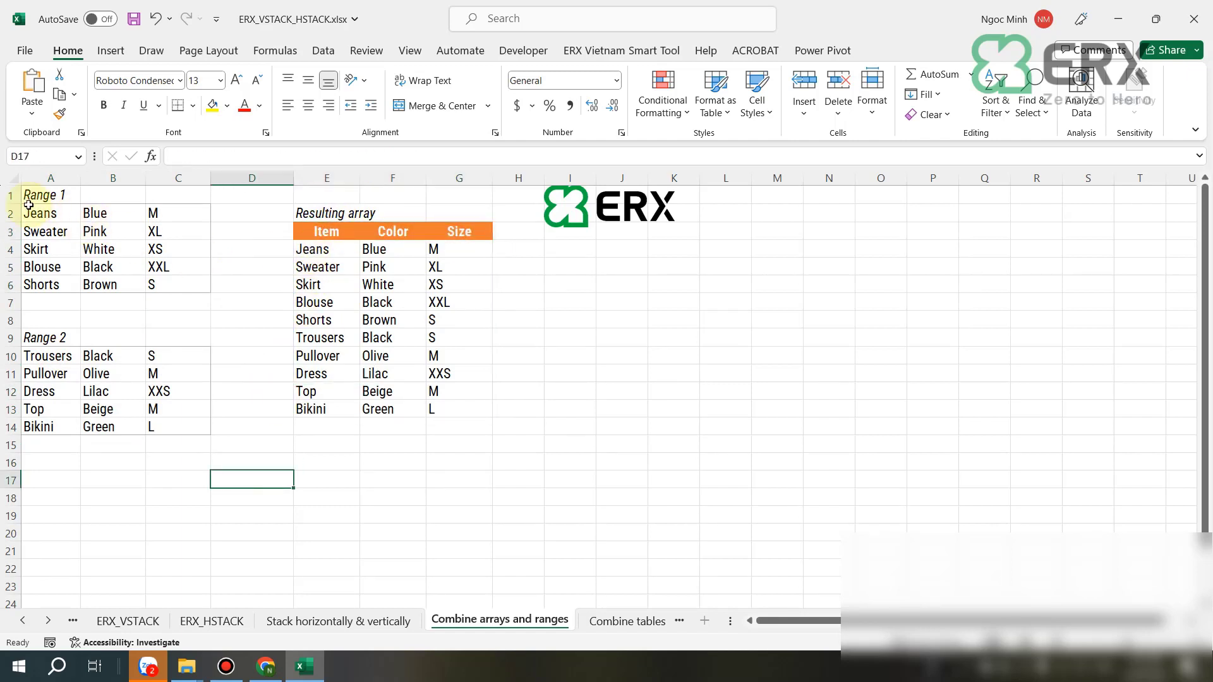
left_click_drag(30, 197, 192, 309)
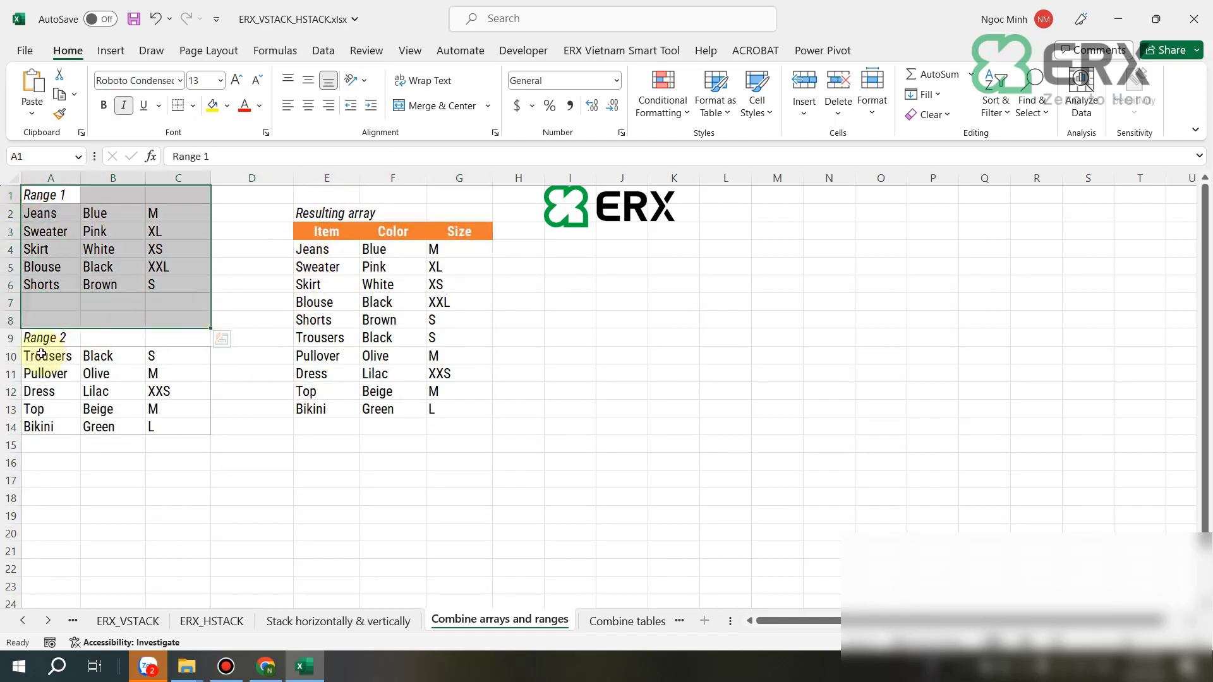
left_click_drag(46, 344, 179, 428)
left_click(327, 234)
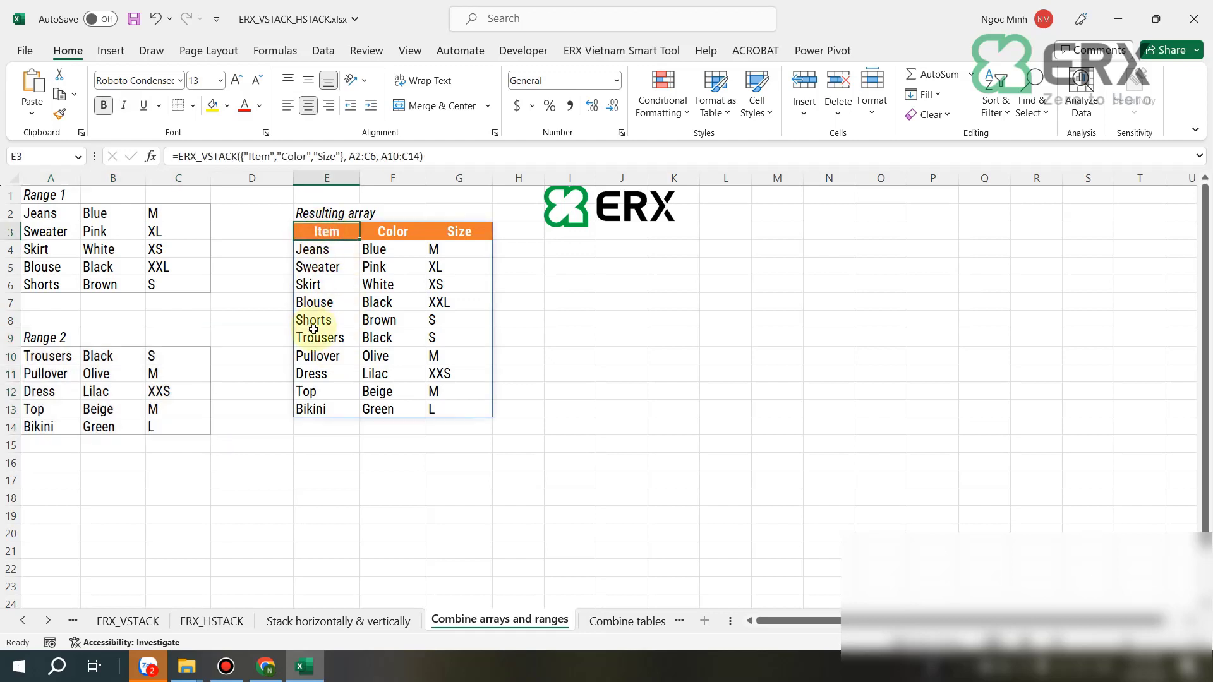
left_click(256, 462)
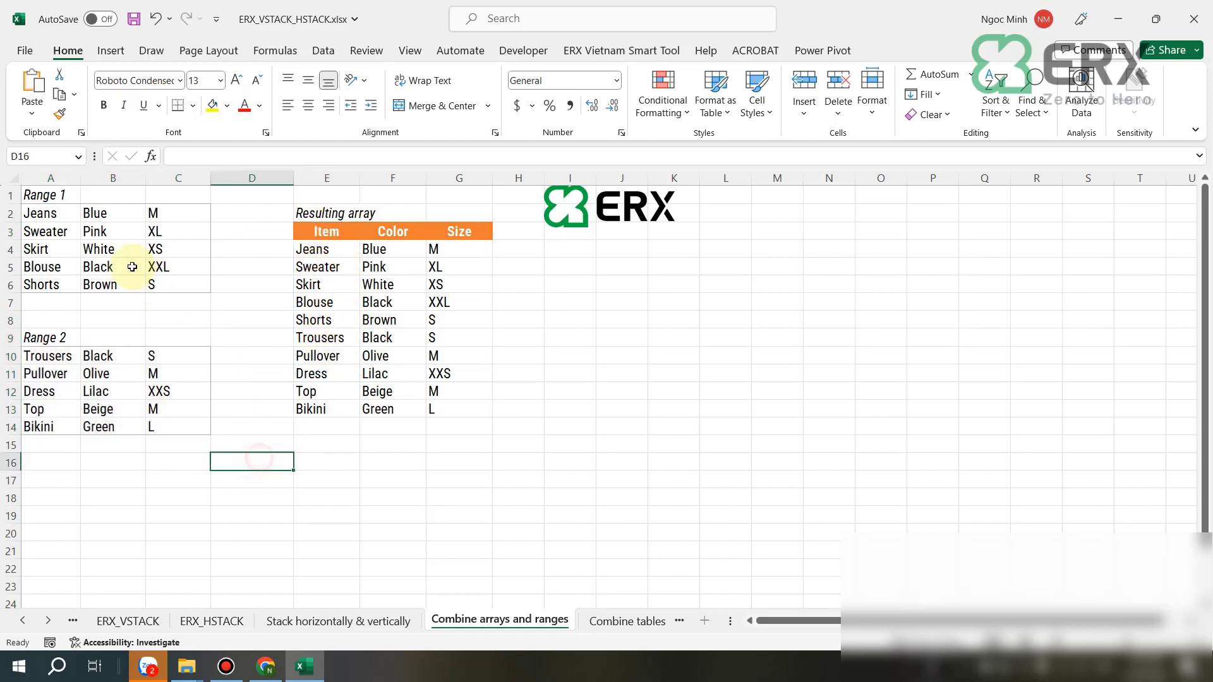
left_click_drag(58, 215, 187, 284)
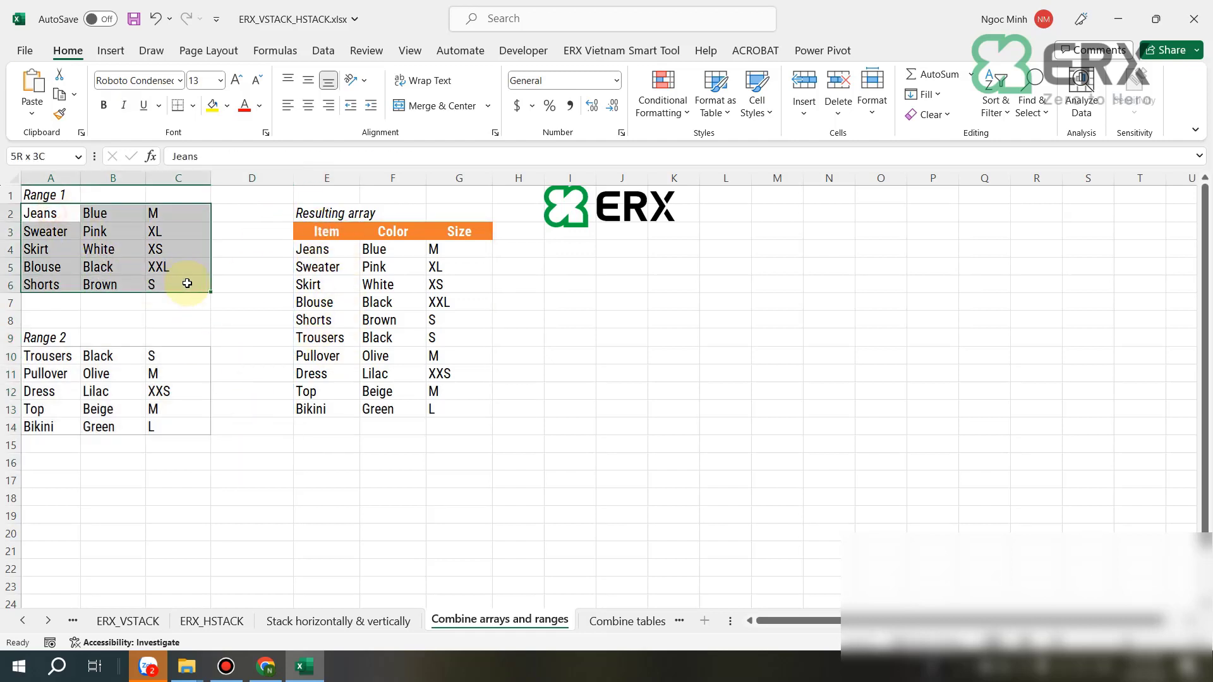
Stack Range 1 above Range 2 in J6 with the formula =ERX_VSTACK(A2:C6,A10:C14)
left_click(615, 288)
type("=v")
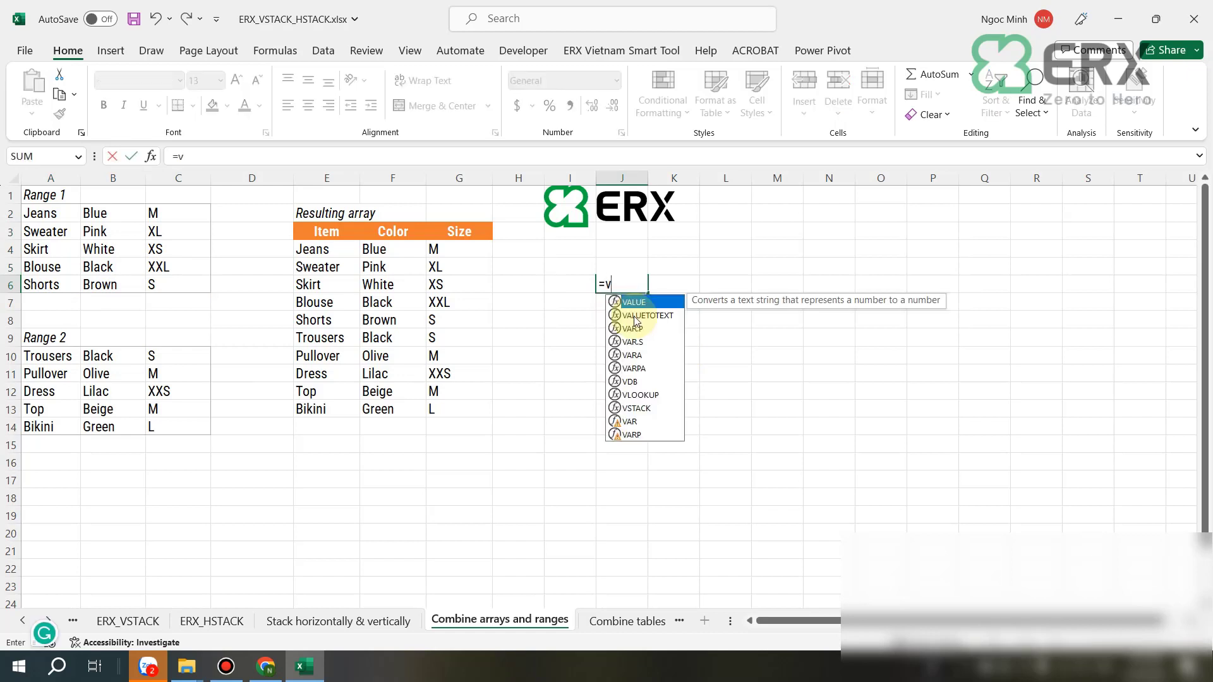
type("st")
key("BackSpace")
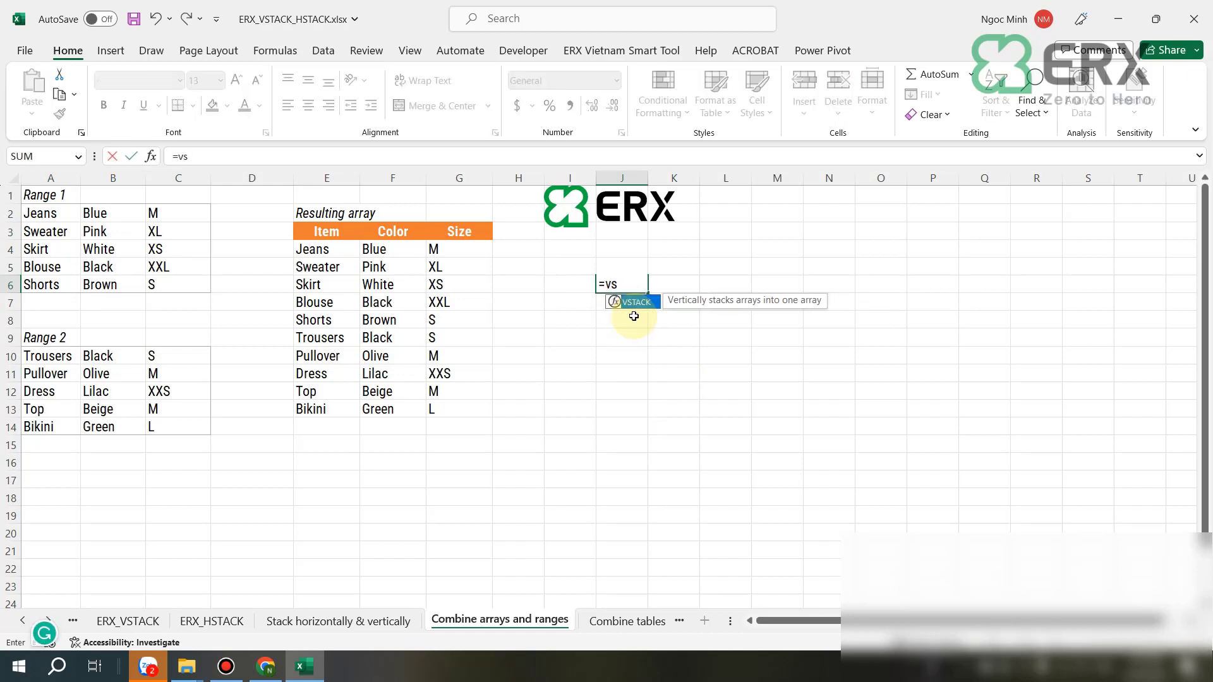
key("BackSpace")
key("BackSpace")
type("erx_")
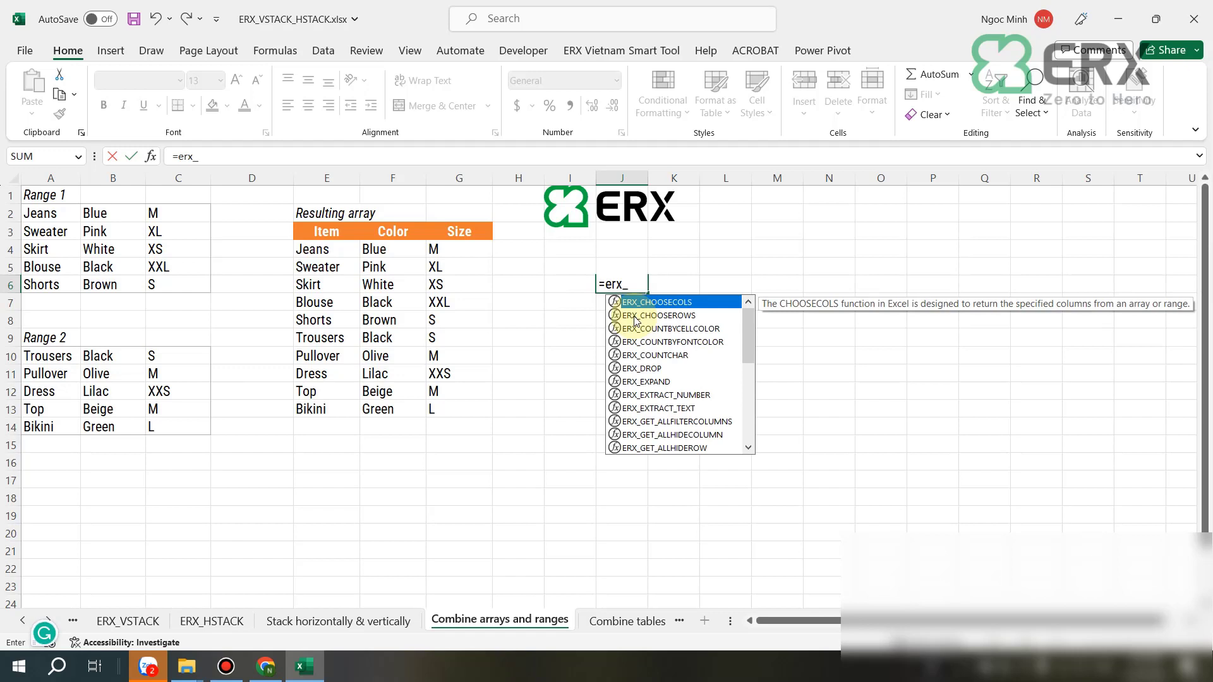
type("v")
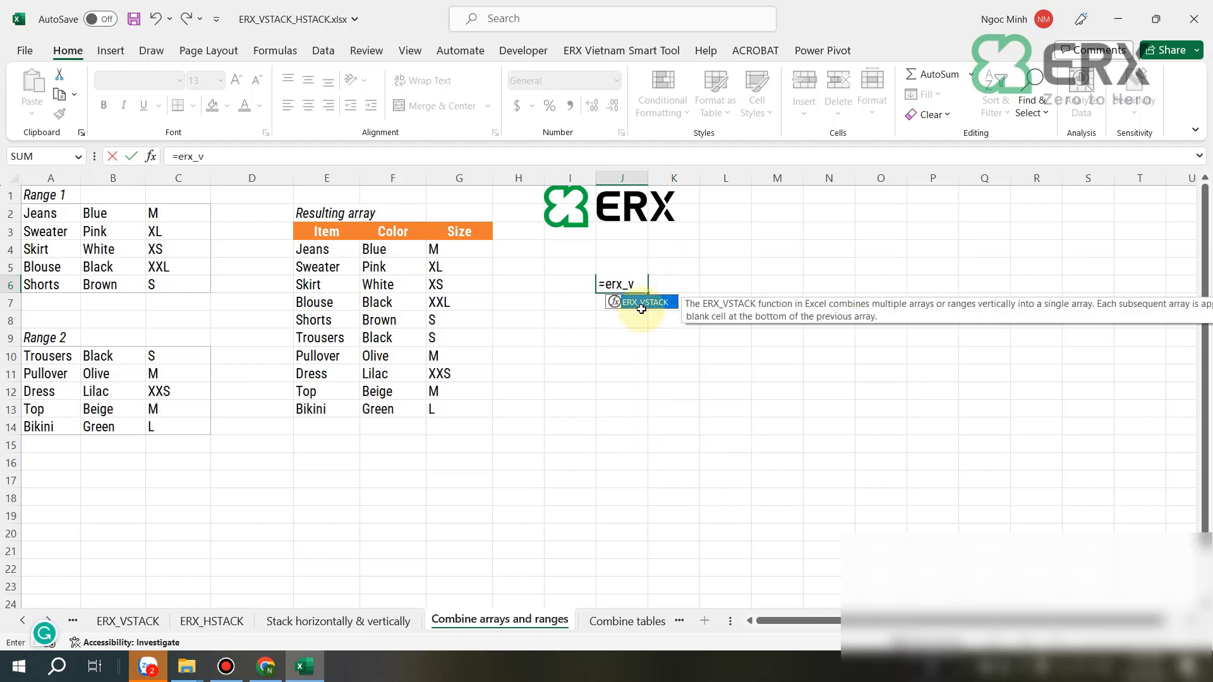
double_click(641, 303)
left_click_drag(39, 213, 168, 288)
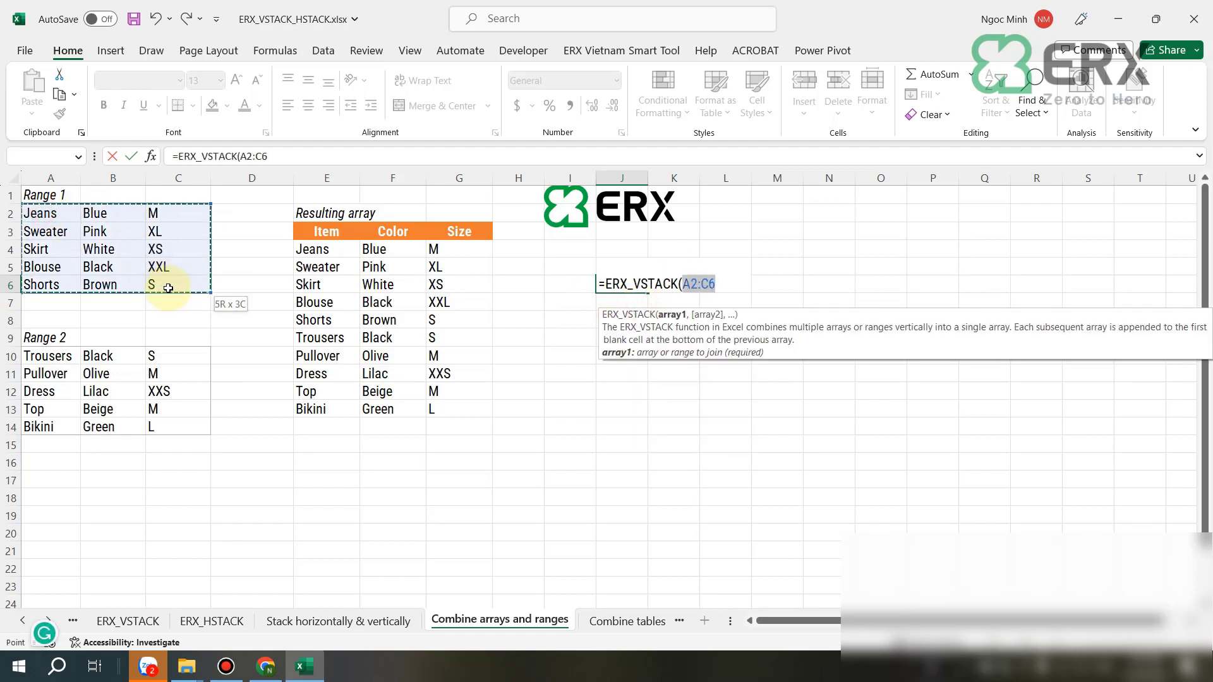
type(",")
left_click_drag(44, 356, 191, 426)
key("Return")
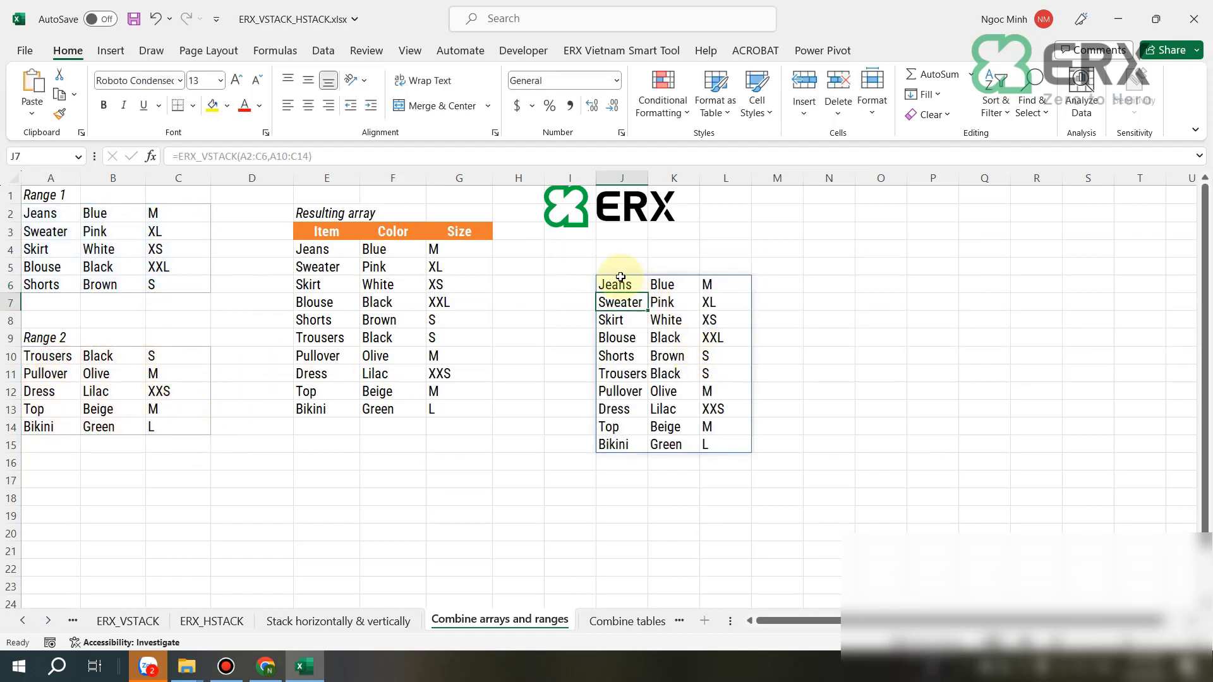
Add the header array {"item","Color","Size"} as the first argument of the ERX_VSTACK formula in J6
left_click(615, 281)
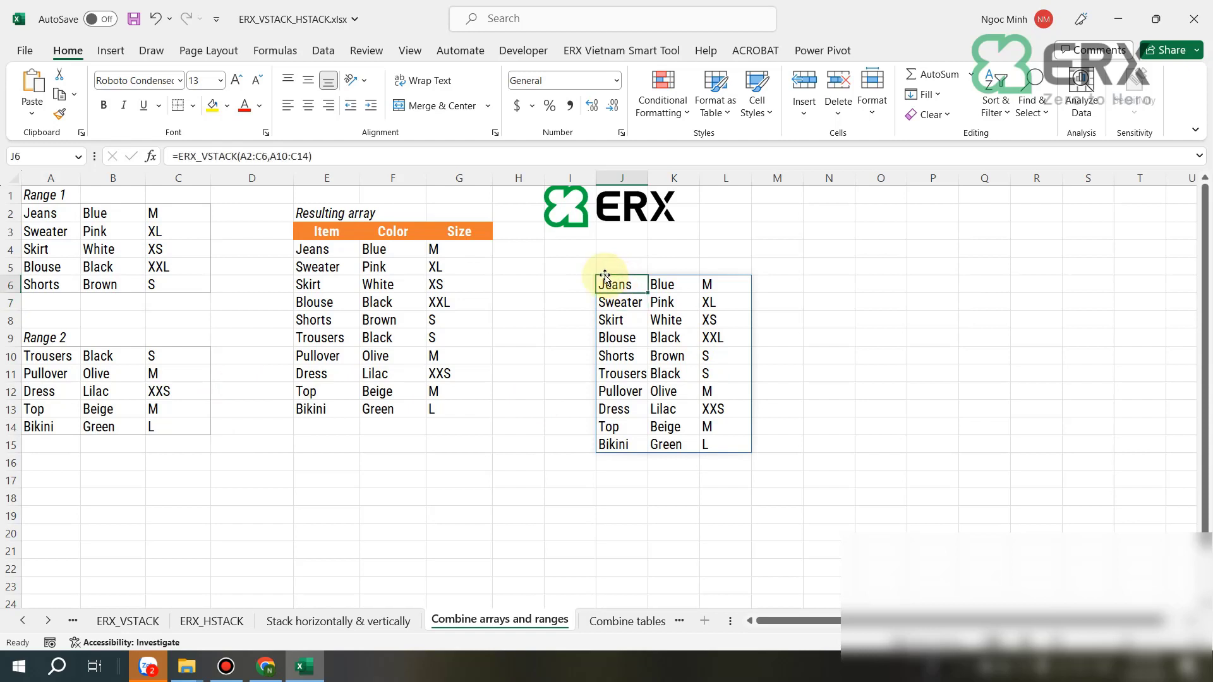
double_click(626, 285)
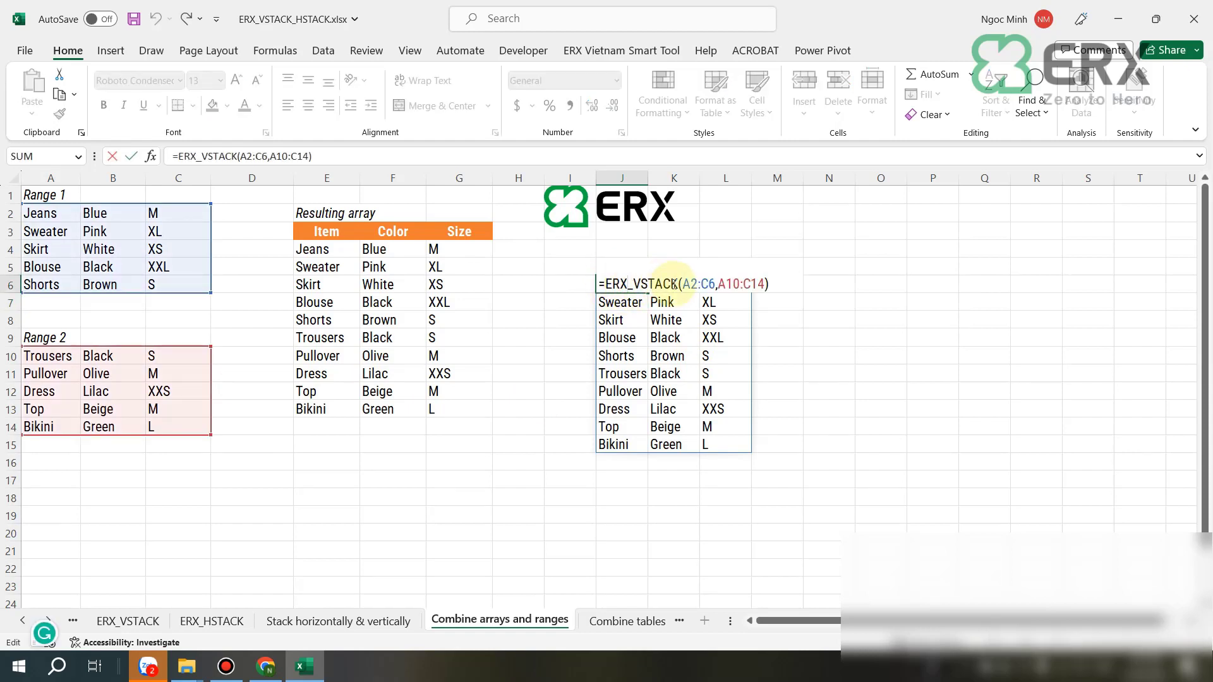
left_click(684, 281)
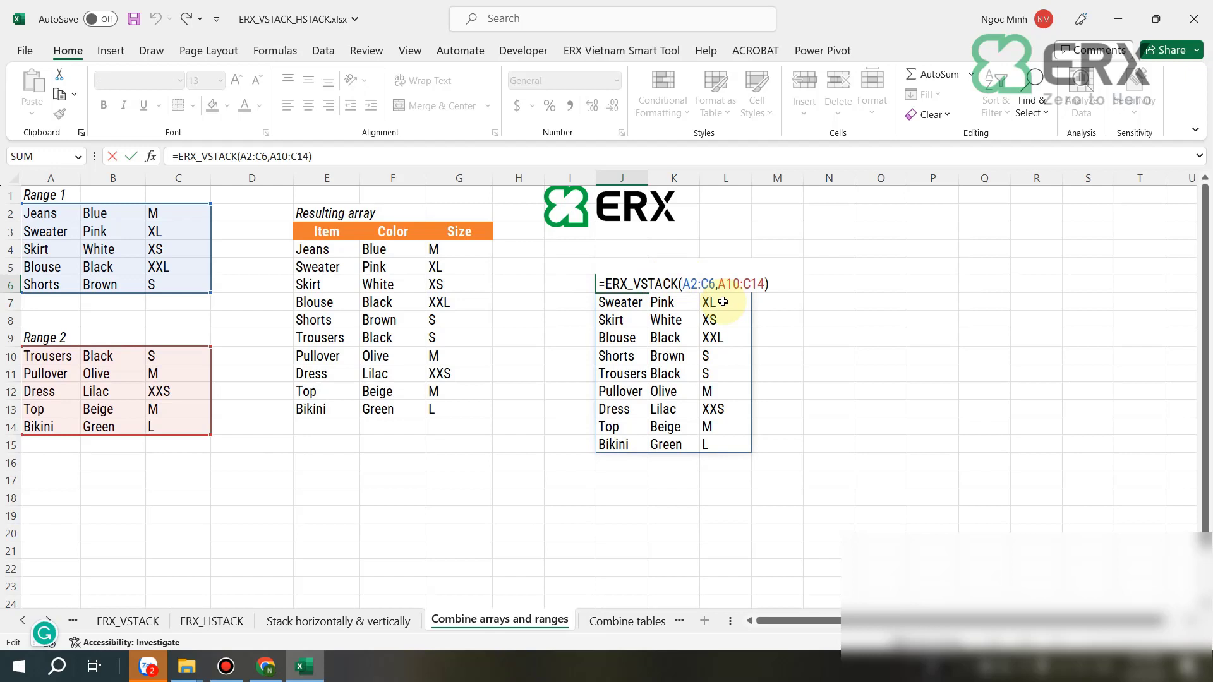
type("{")
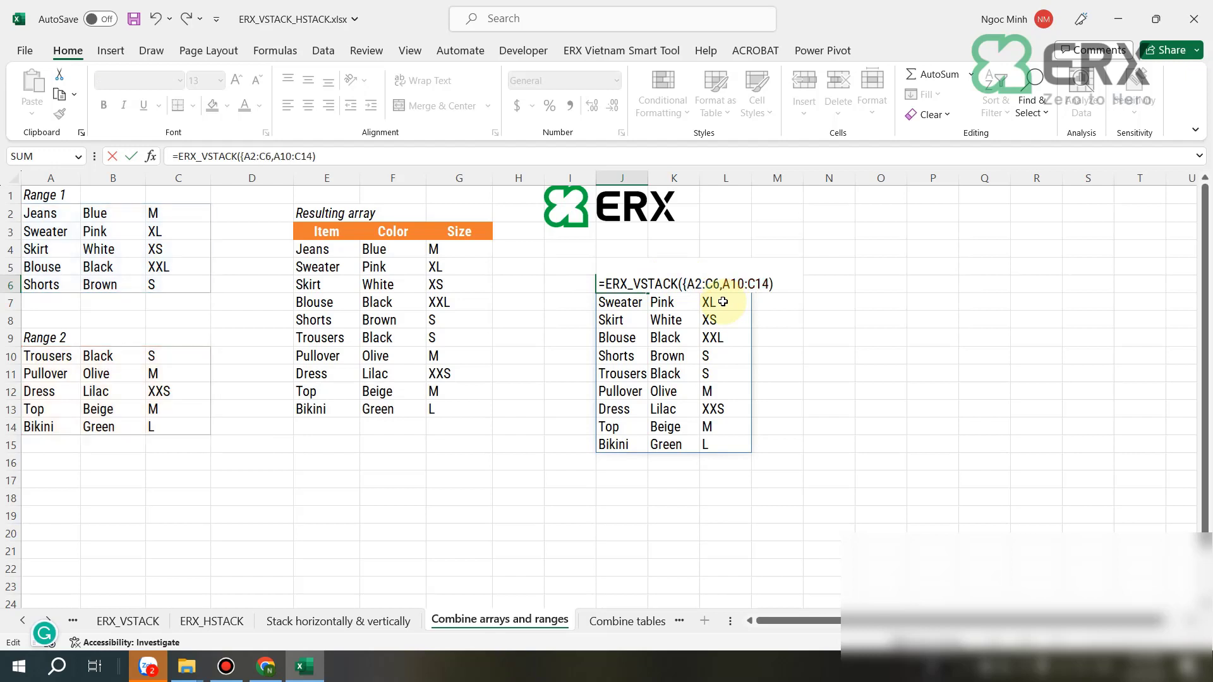
type("\"item")
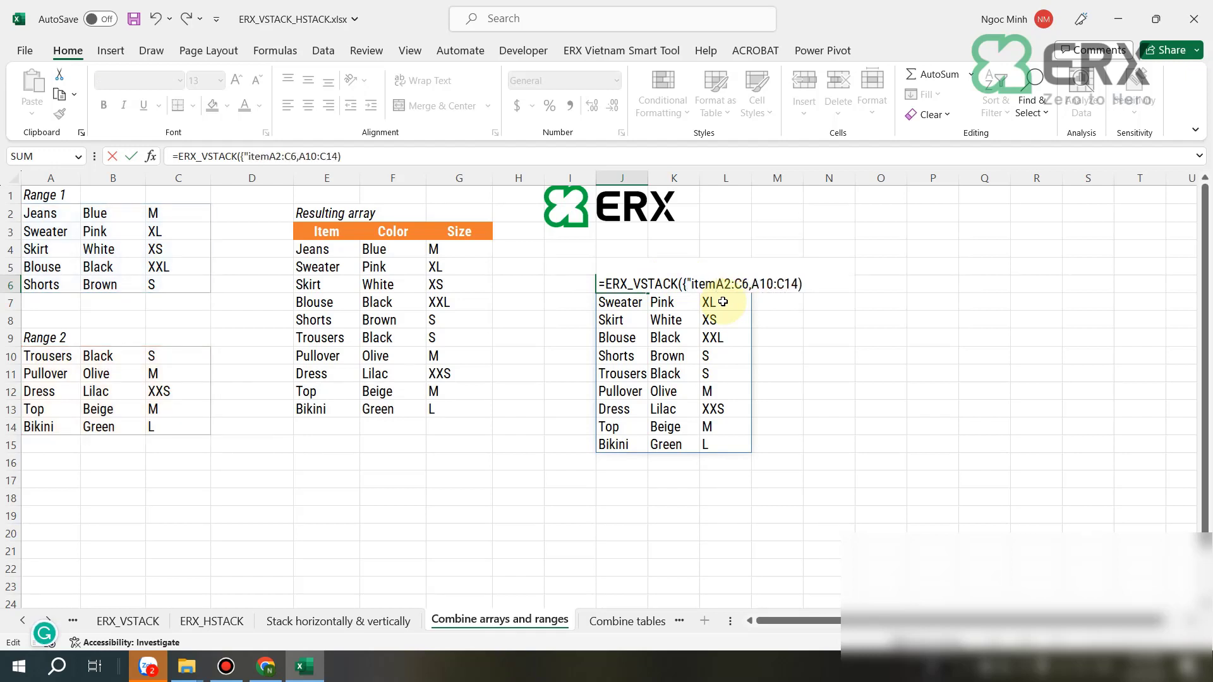
type("\",")
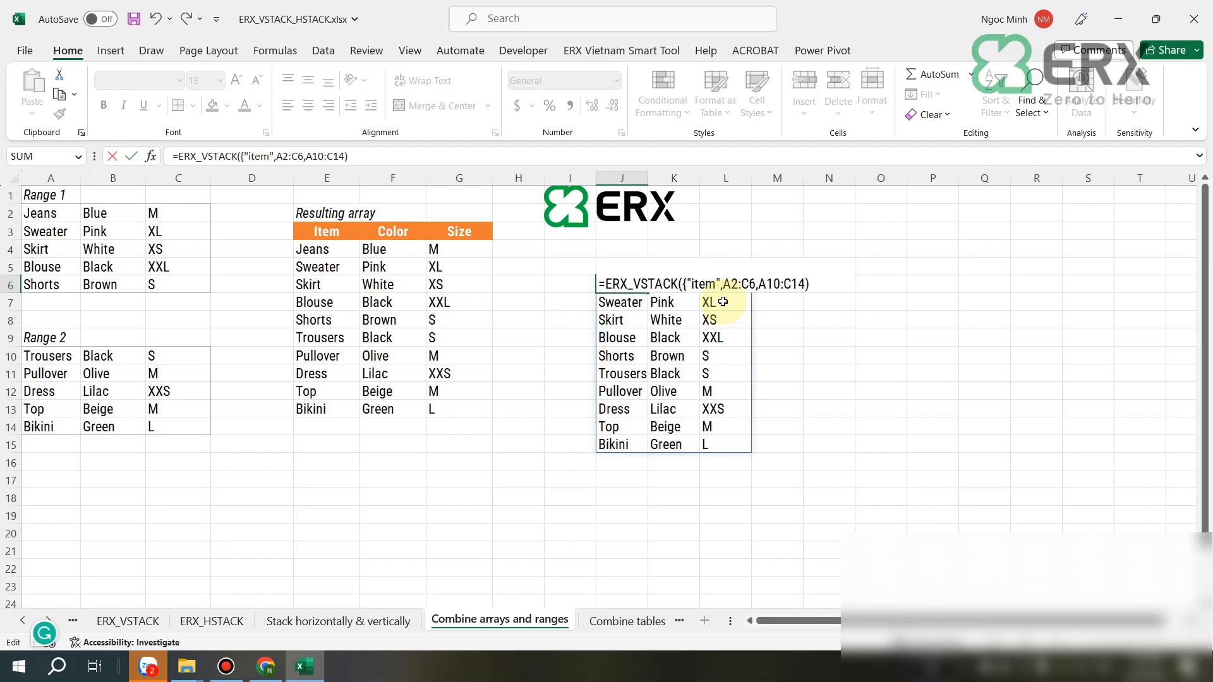
type("\"Color")
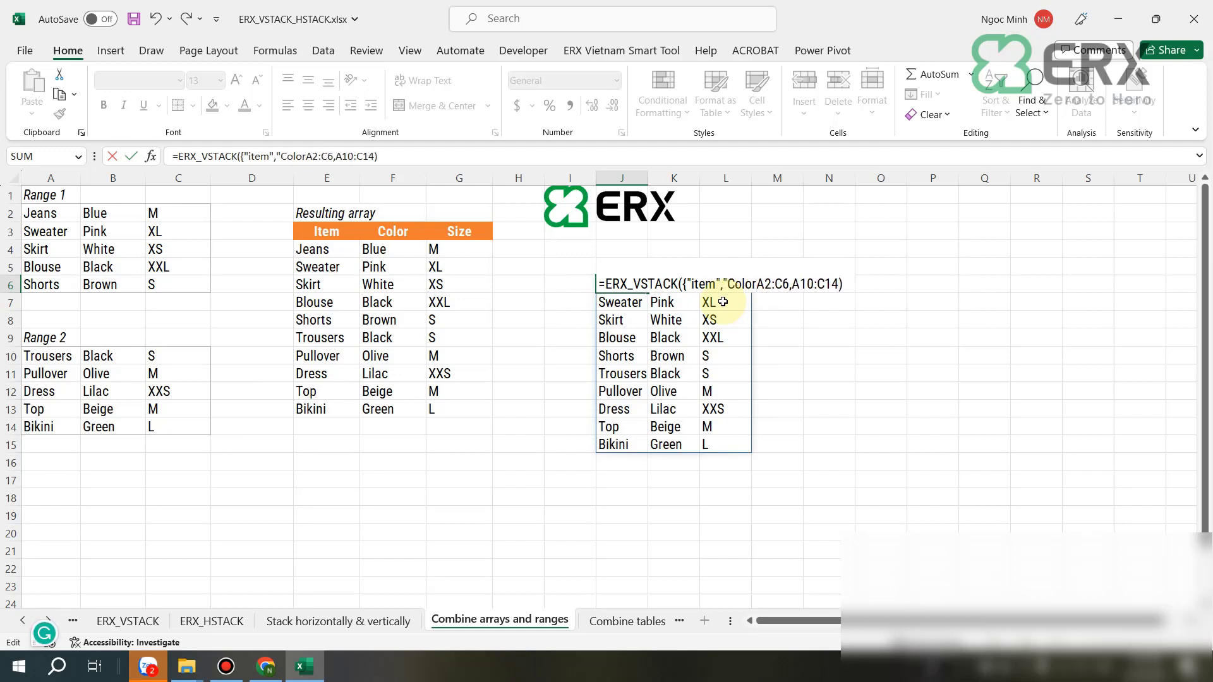
type("\",\"")
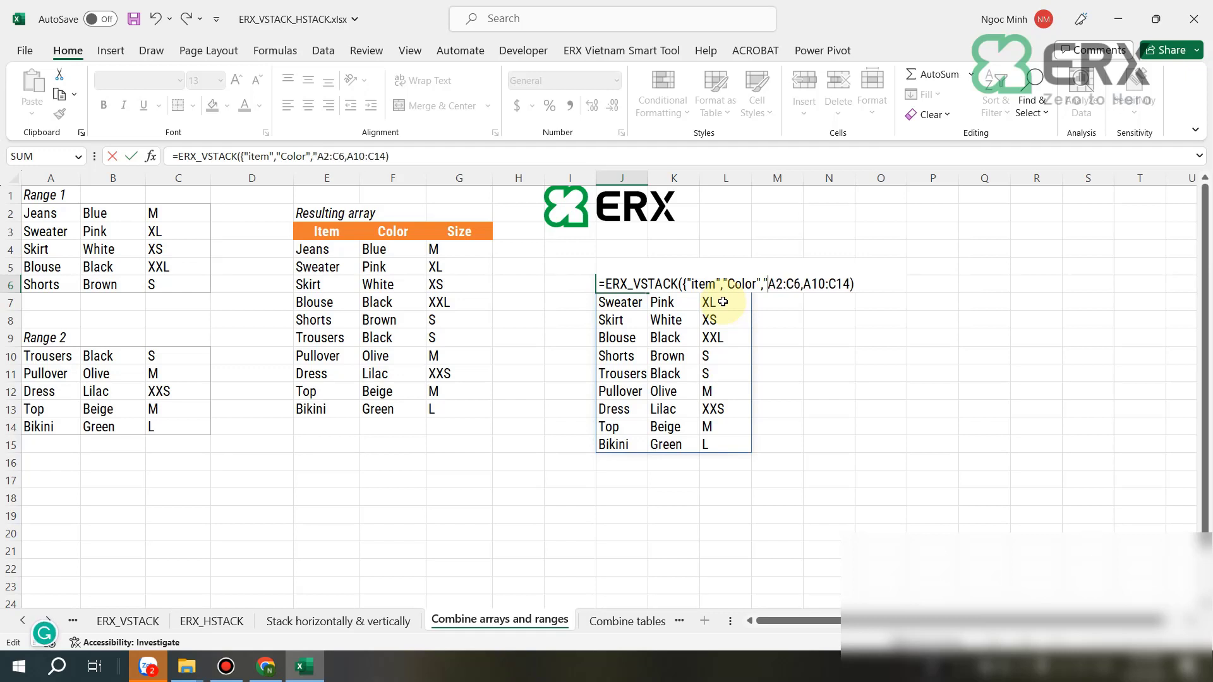
type("Size\"")
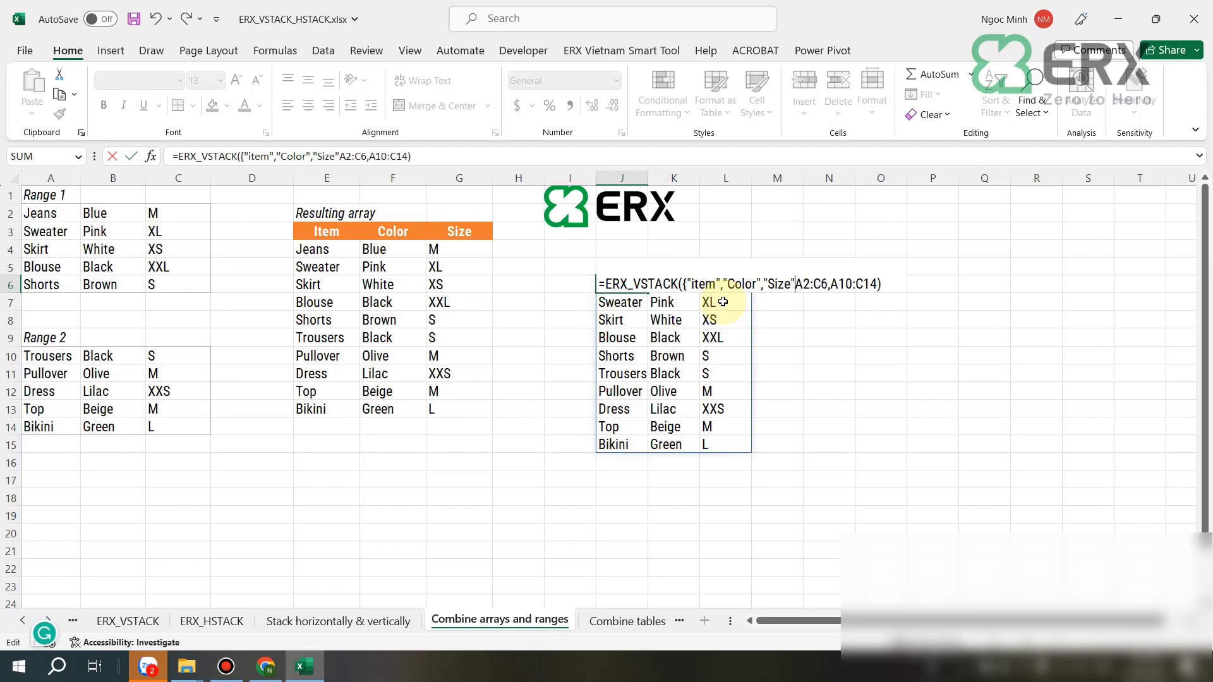
type("},")
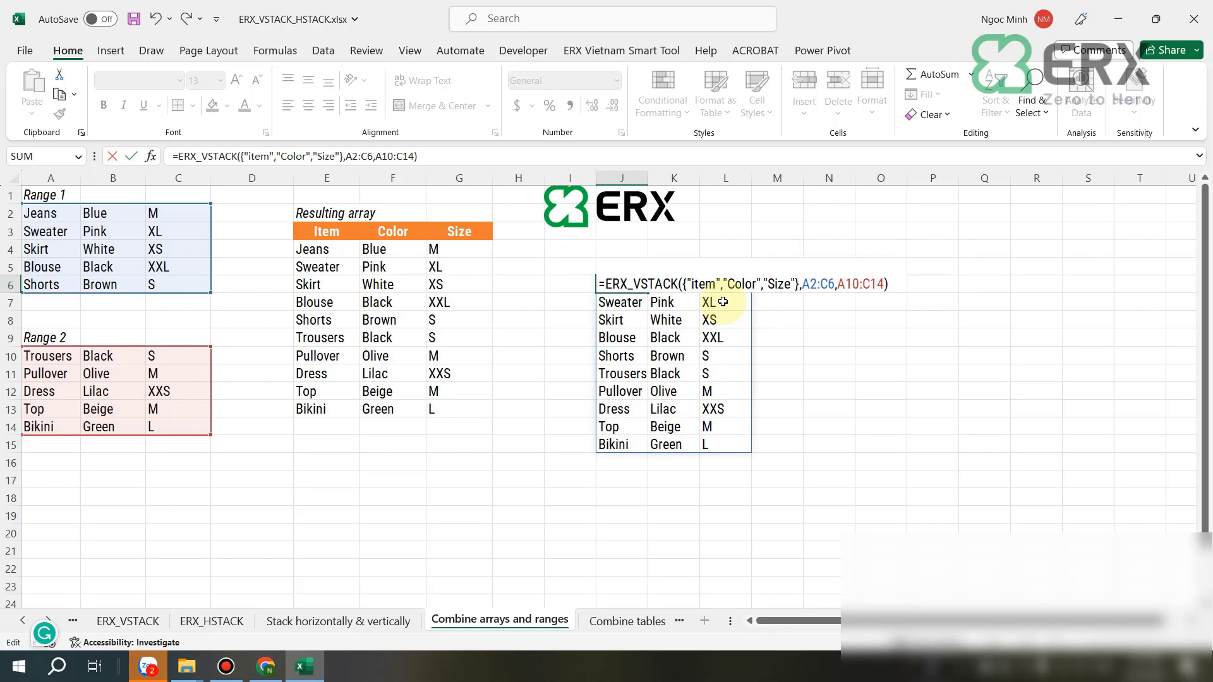
key("Return")
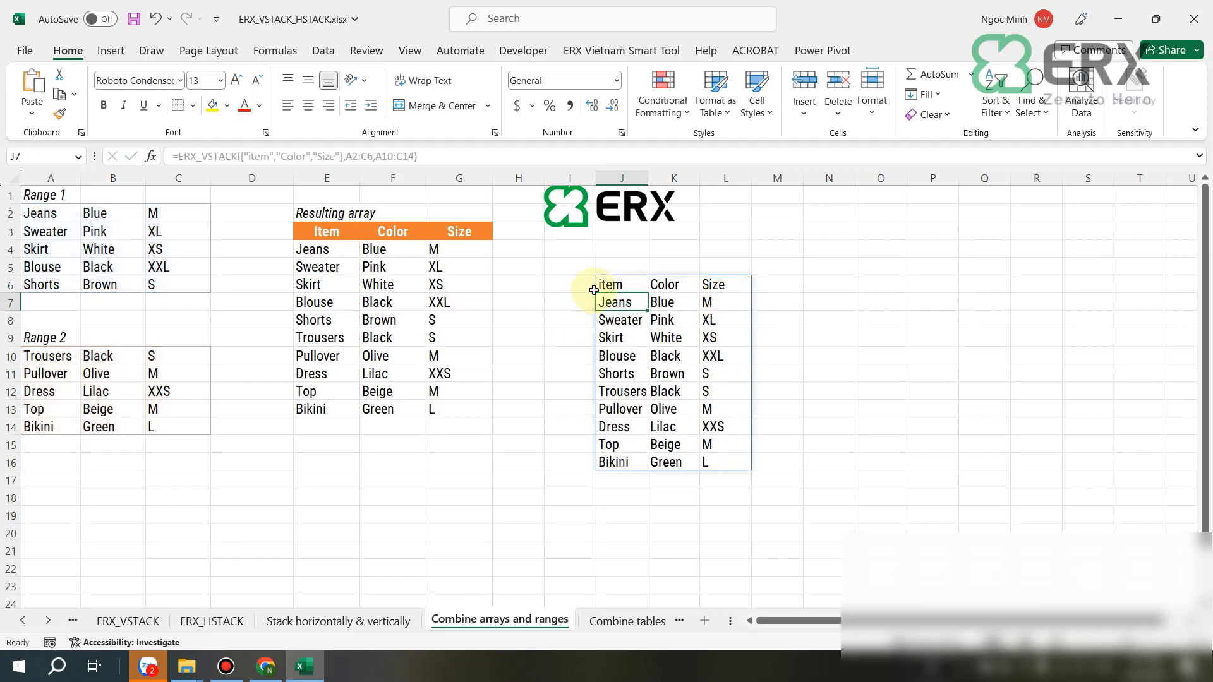
Compare the ERX_VSTACK formula in J6 with the one in E3
left_click(624, 287)
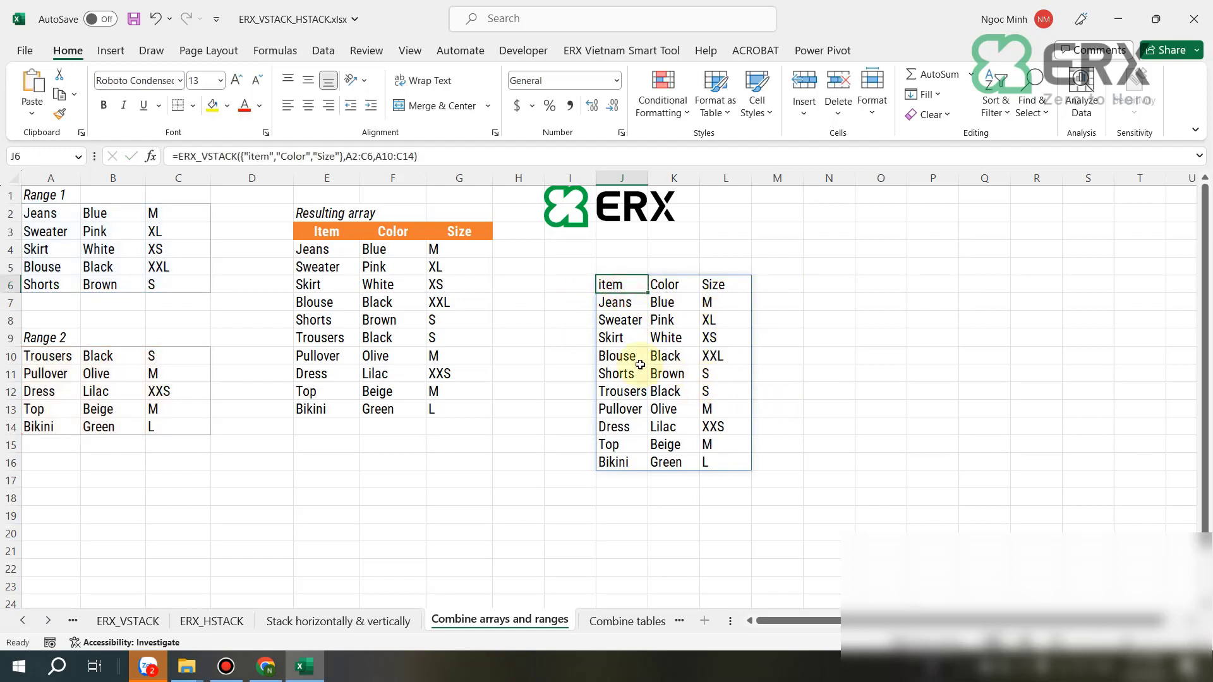
left_click(328, 231)
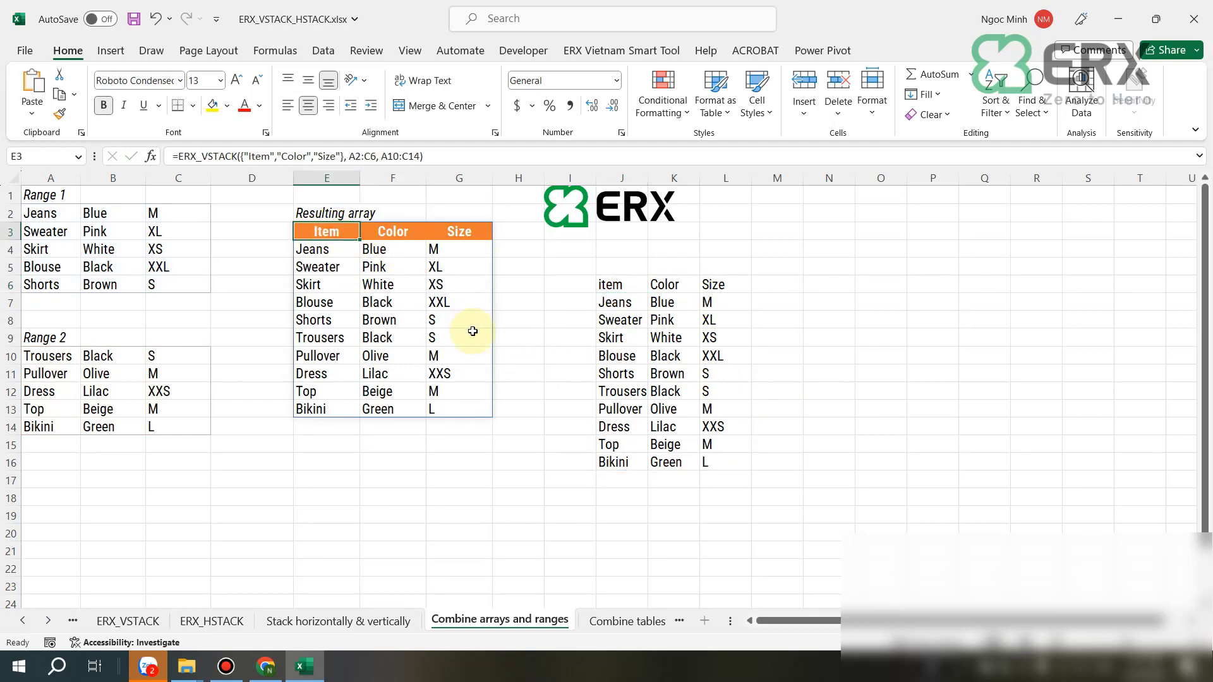
left_click(518, 355)
On the Combine tables sheet, examine the table arguments of the ERX_VSTACK formula in E4
left_click(628, 621)
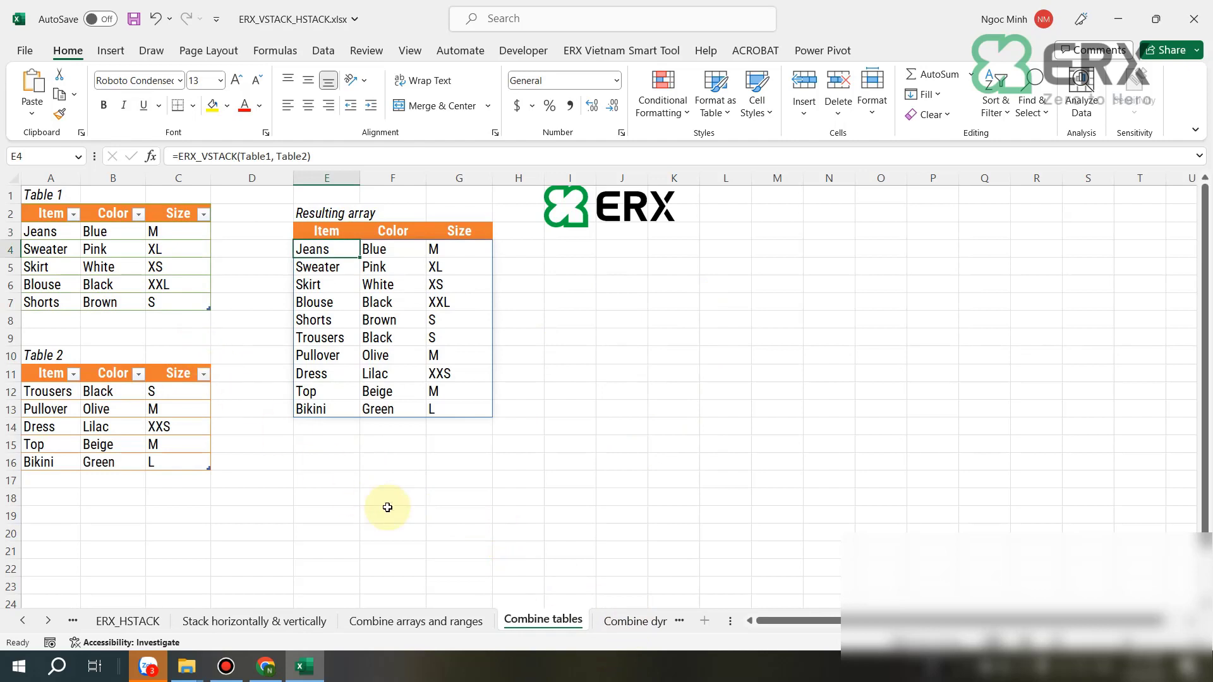
left_click(319, 320)
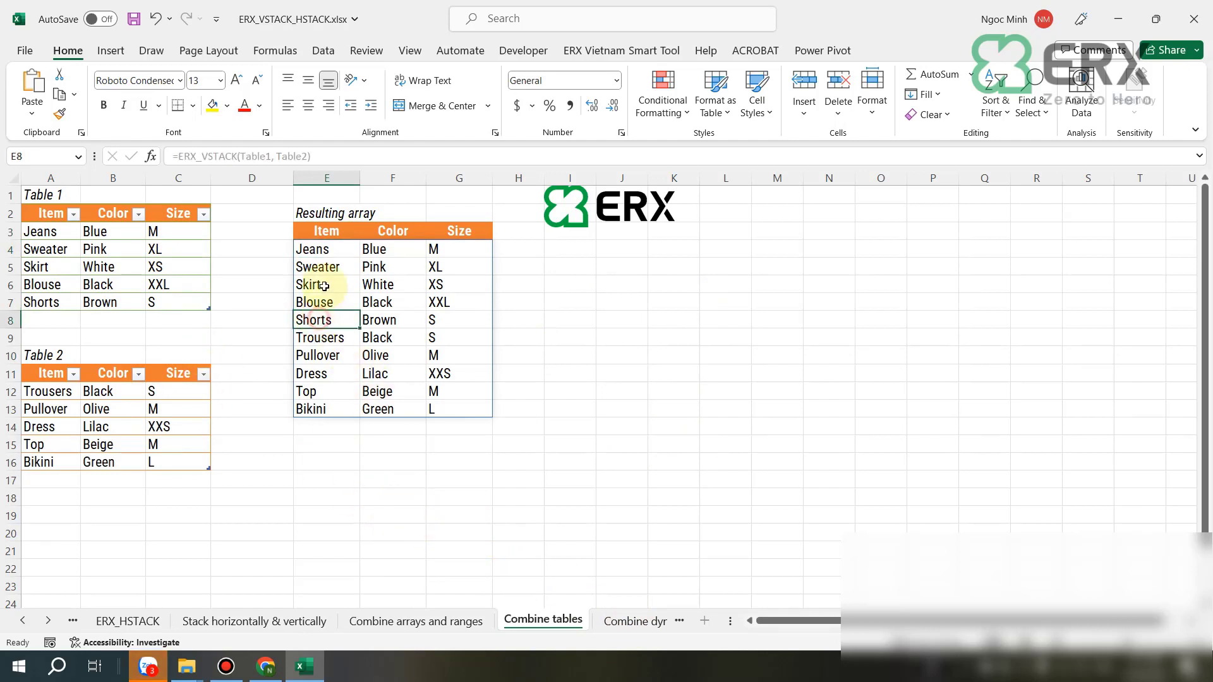
left_click(328, 250)
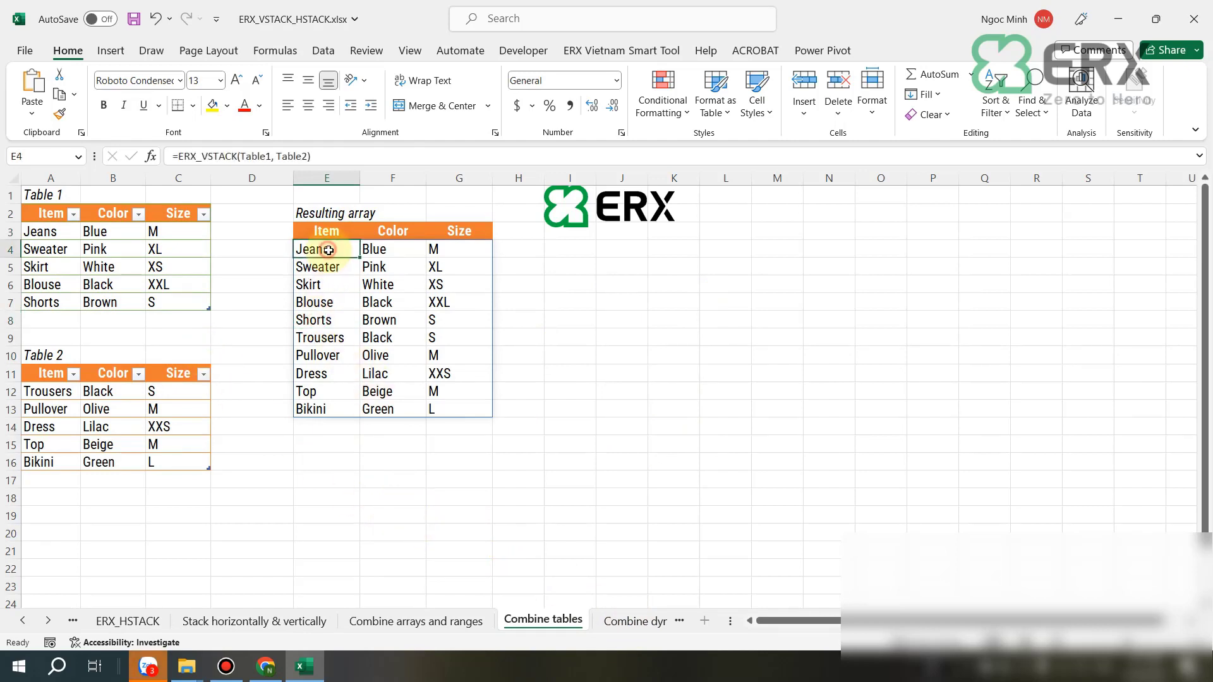
left_click(260, 156)
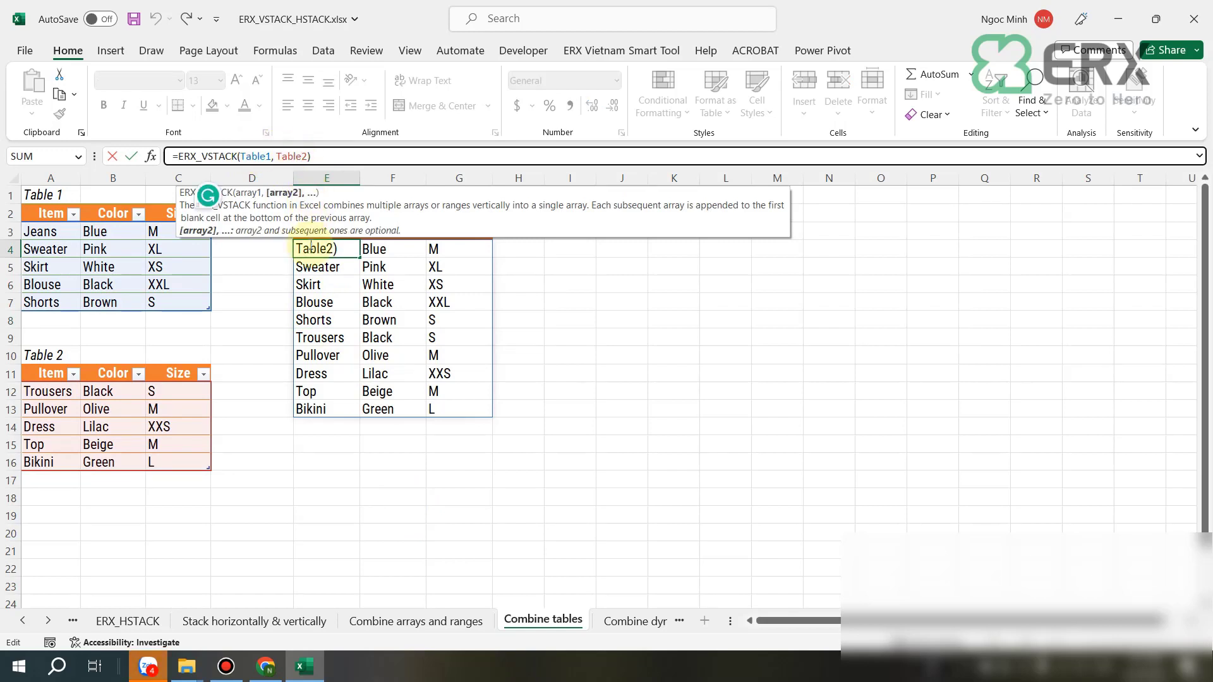
key("ctrl+Return")
Check the table name assigned to Table 1 in its design settings
left_click(43, 230)
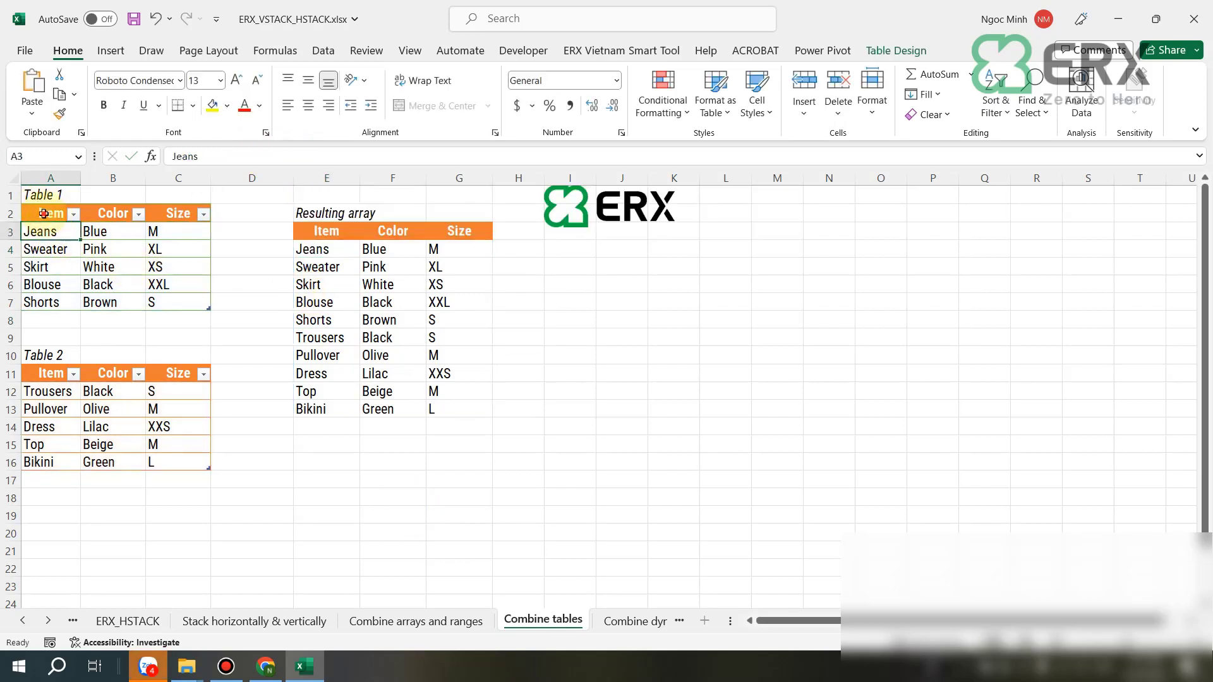
left_click(43, 213)
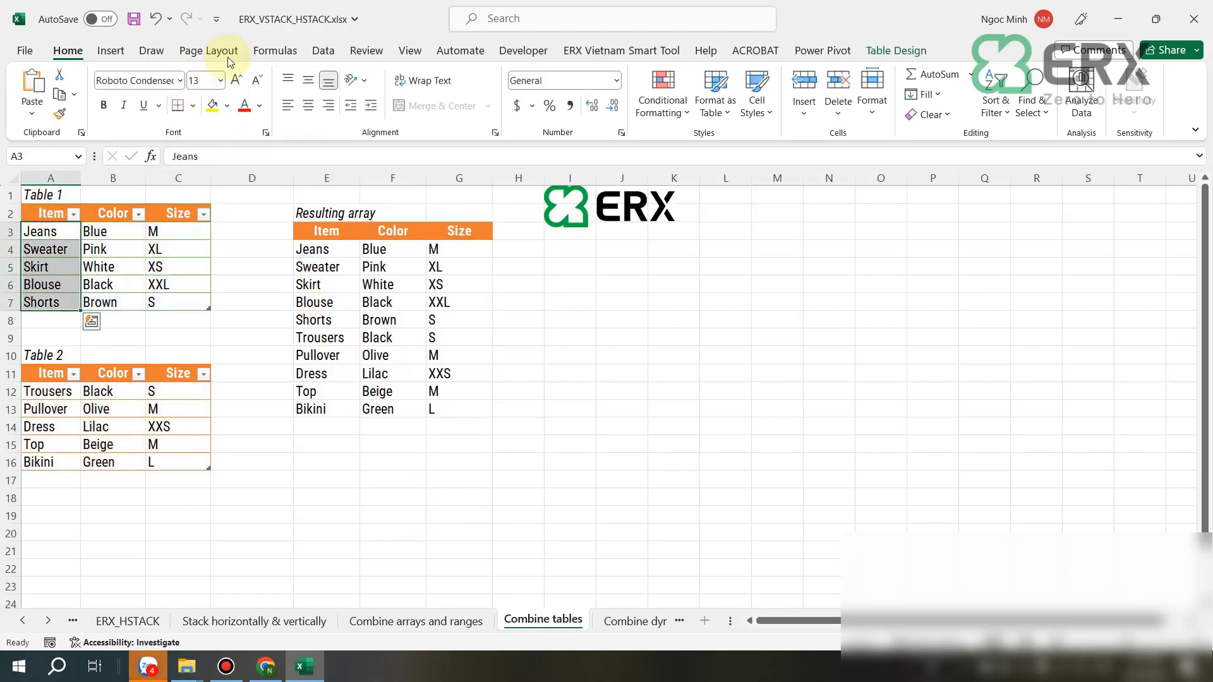
left_click(895, 51)
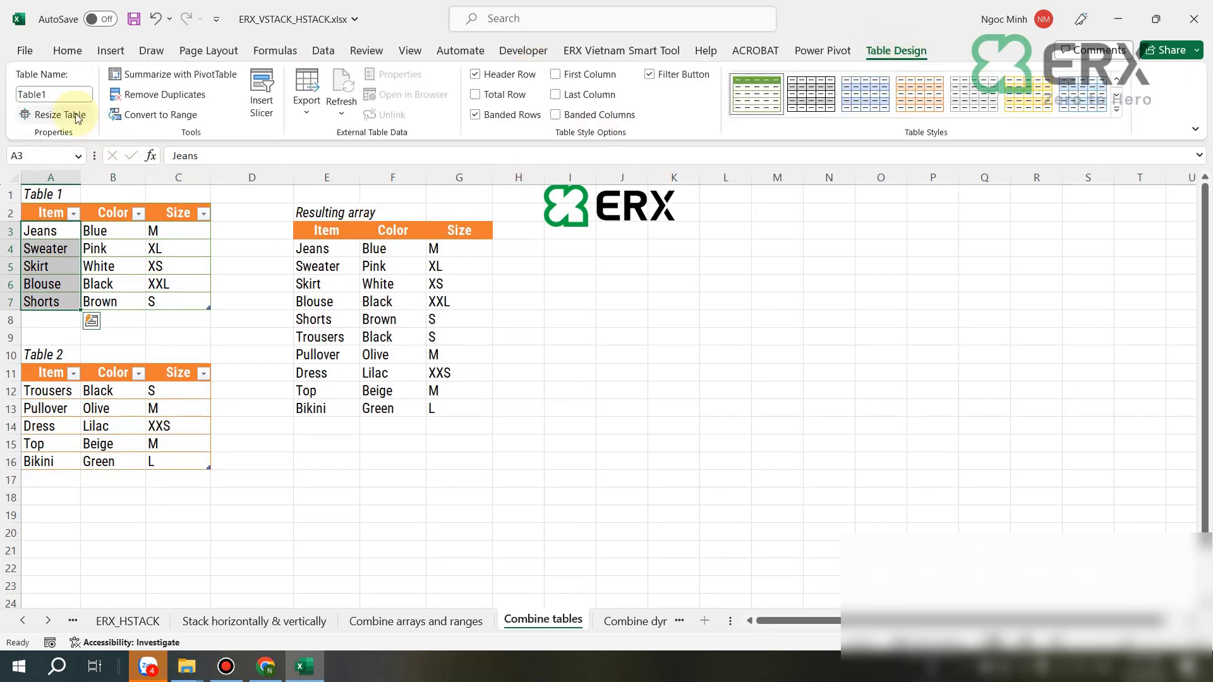
Check the table name assigned to Table 2, and review the ERX_VSTACK formula in E4 beneath the resulting array's header row
left_click(59, 391)
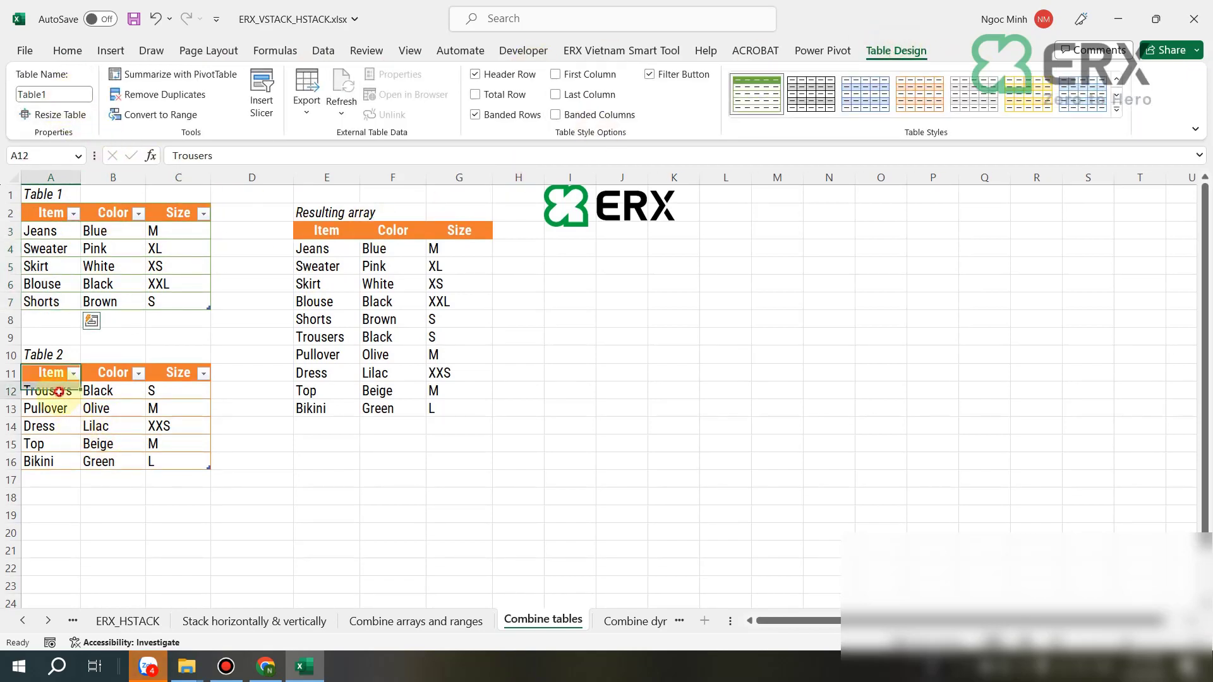
left_click(53, 374)
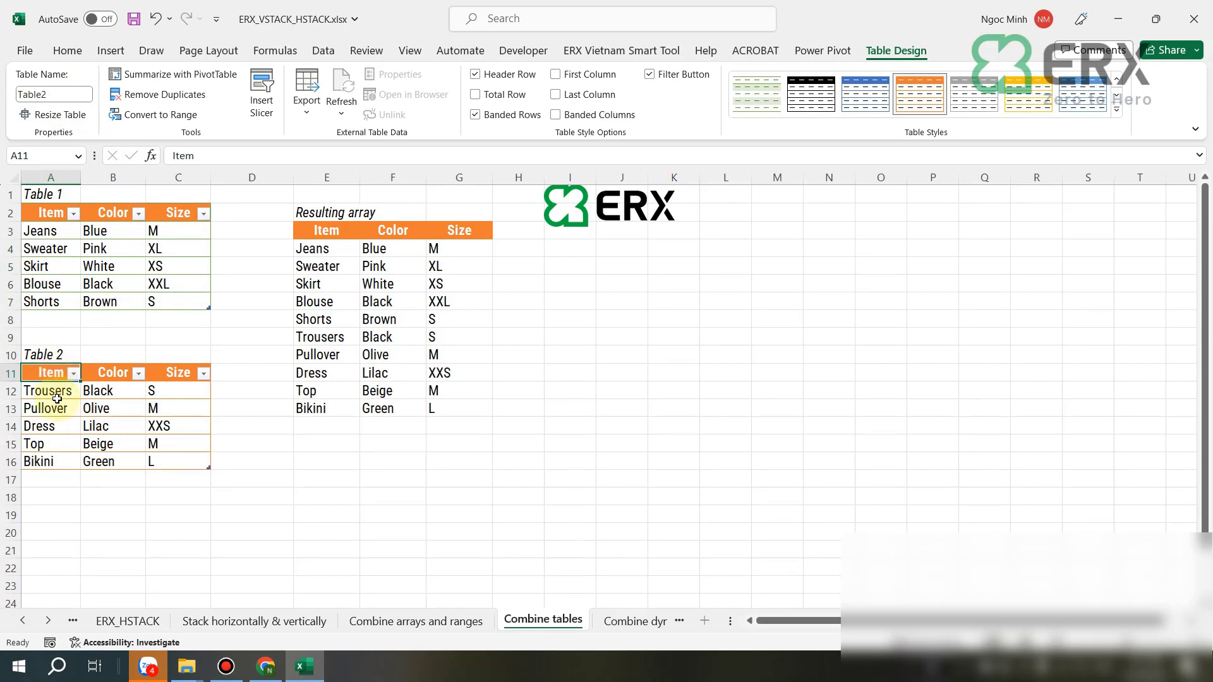
left_click(319, 232)
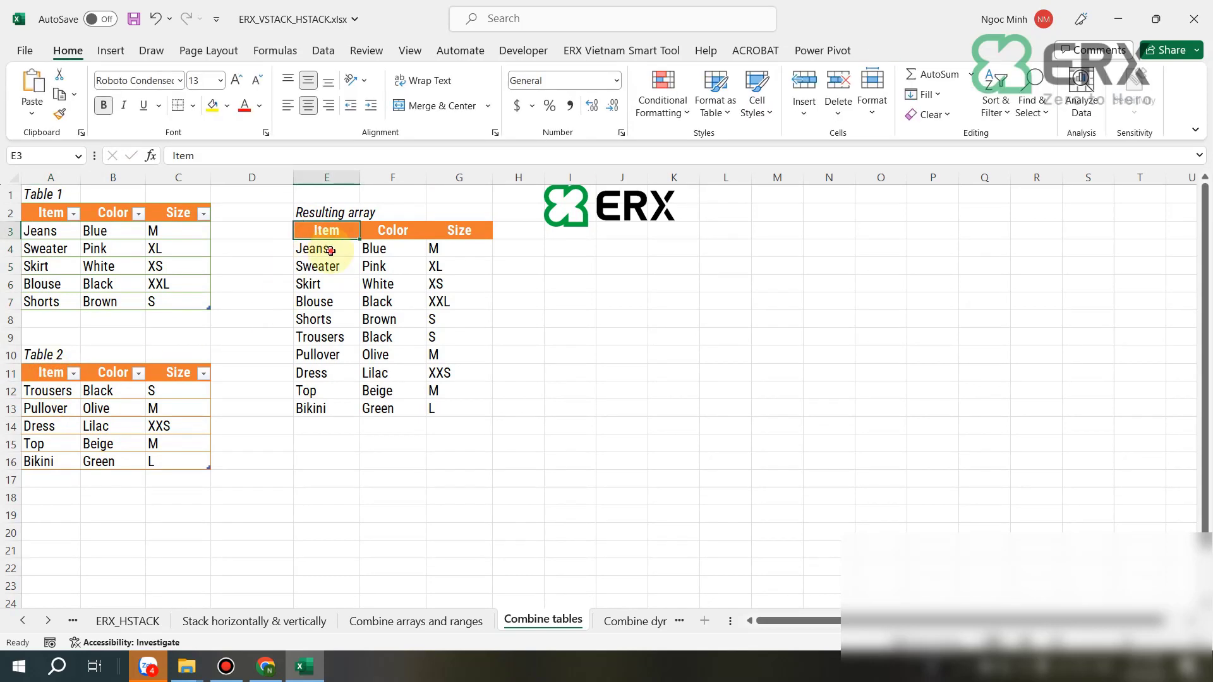
left_click(328, 250)
left_click(386, 250)
left_click(322, 252)
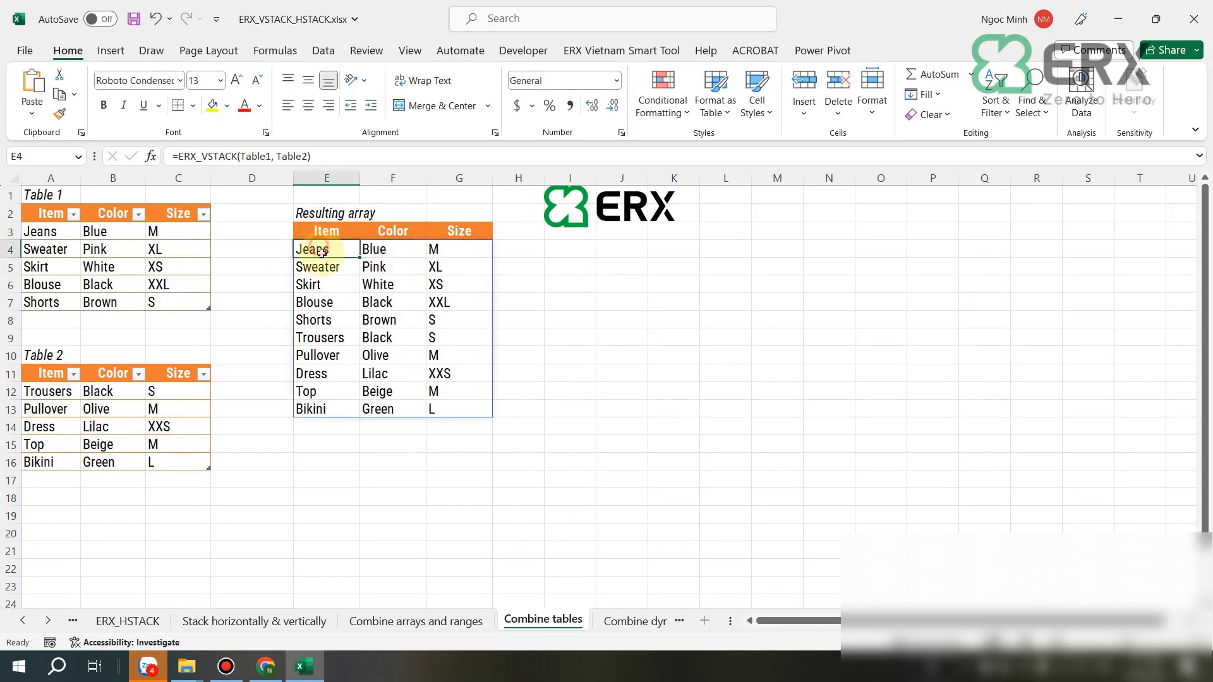
left_click(399, 250)
left_click(329, 228)
left_click(355, 255)
Examine the title, header row and first data row of Table 1
left_click(47, 195)
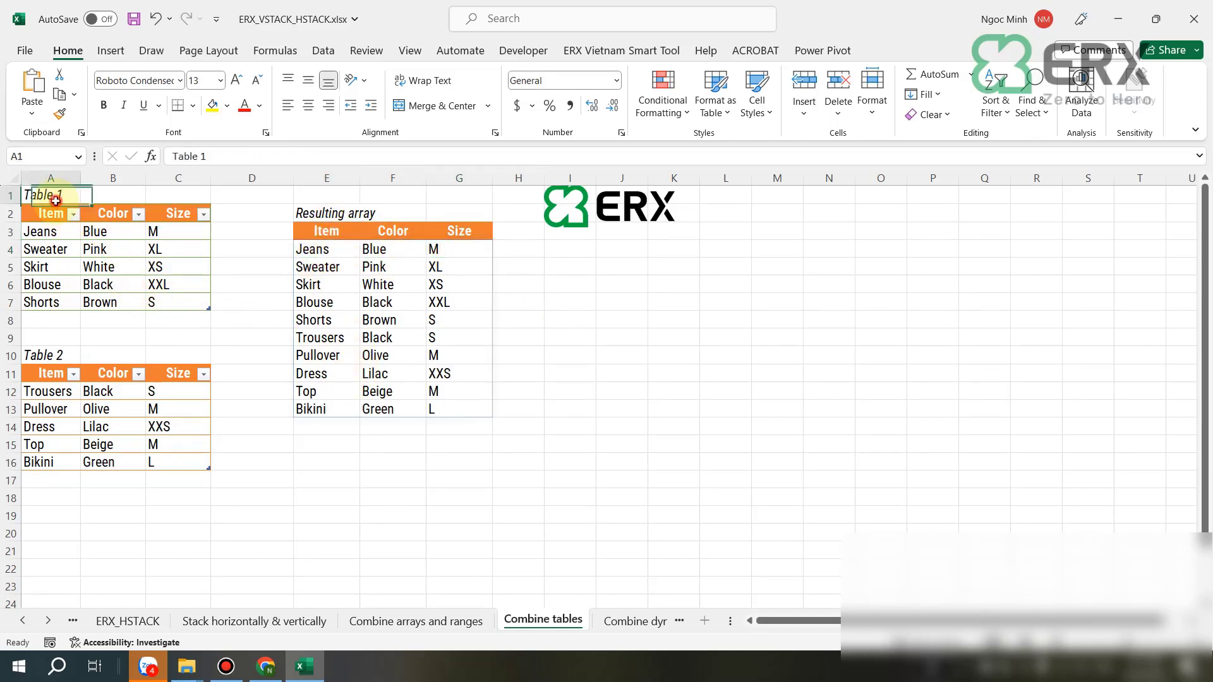
left_click(56, 214)
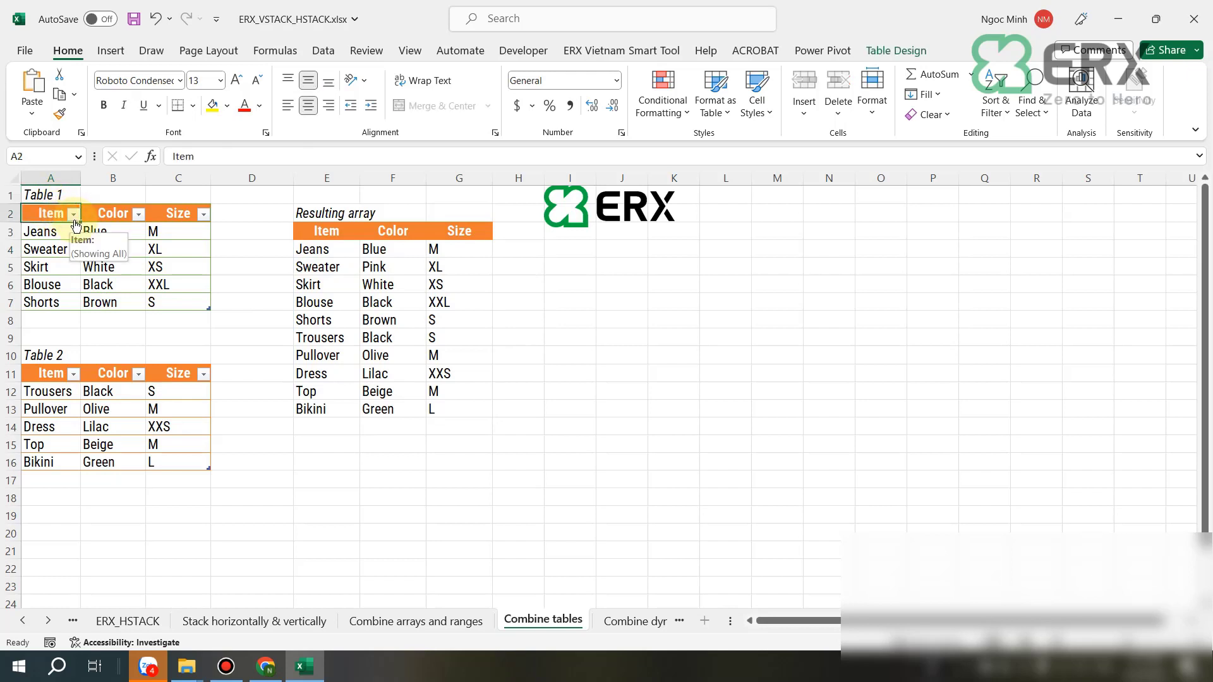
left_click(52, 231)
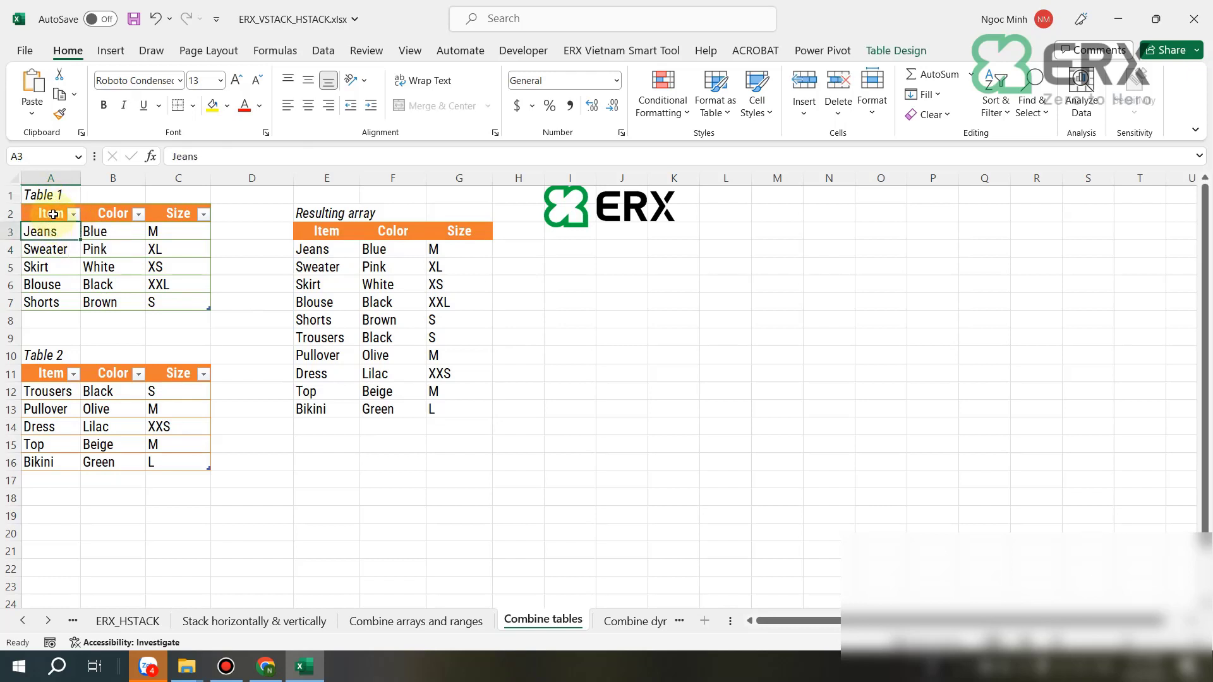
left_click(54, 215)
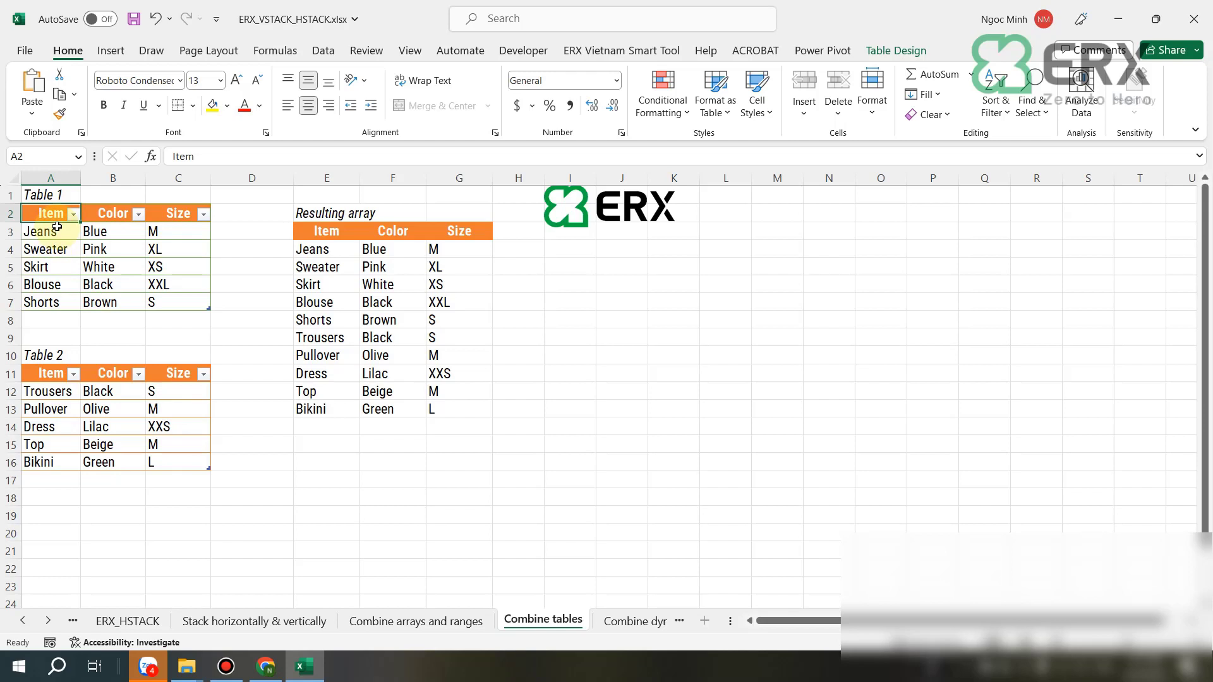
left_click(691, 322)
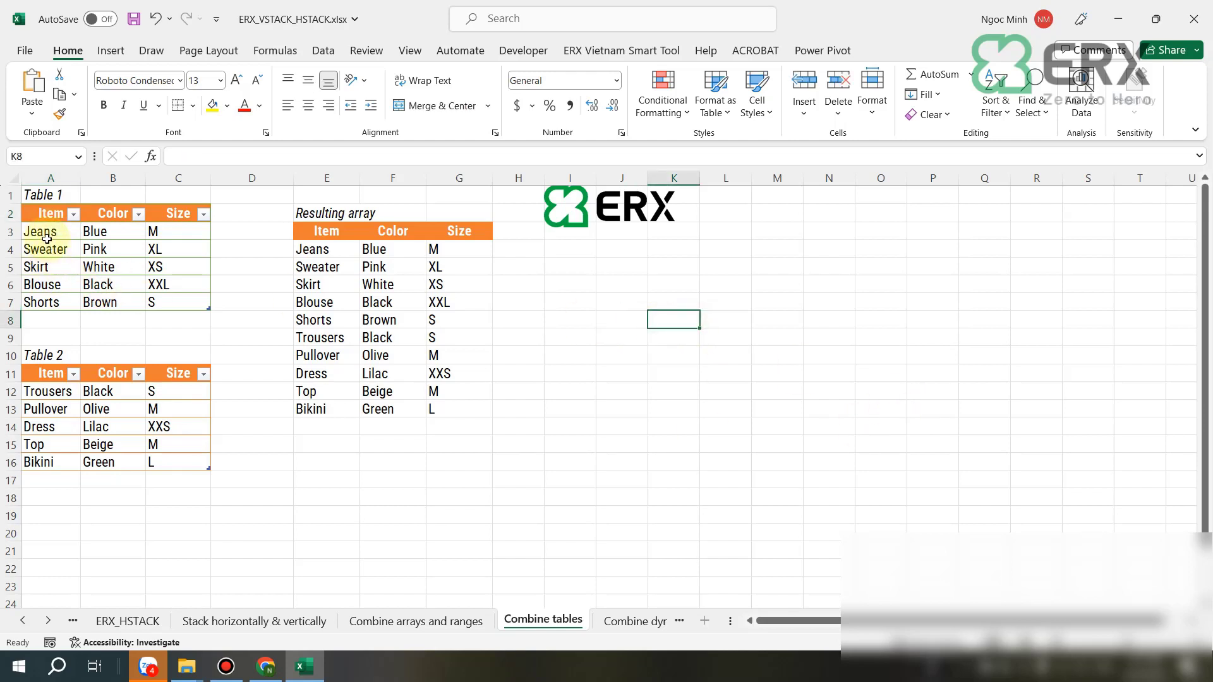
Copy the data rows of Table 1 without the header and paste them as values starting at K6
left_click_drag(47, 239, 170, 302)
key("ctrl+c")
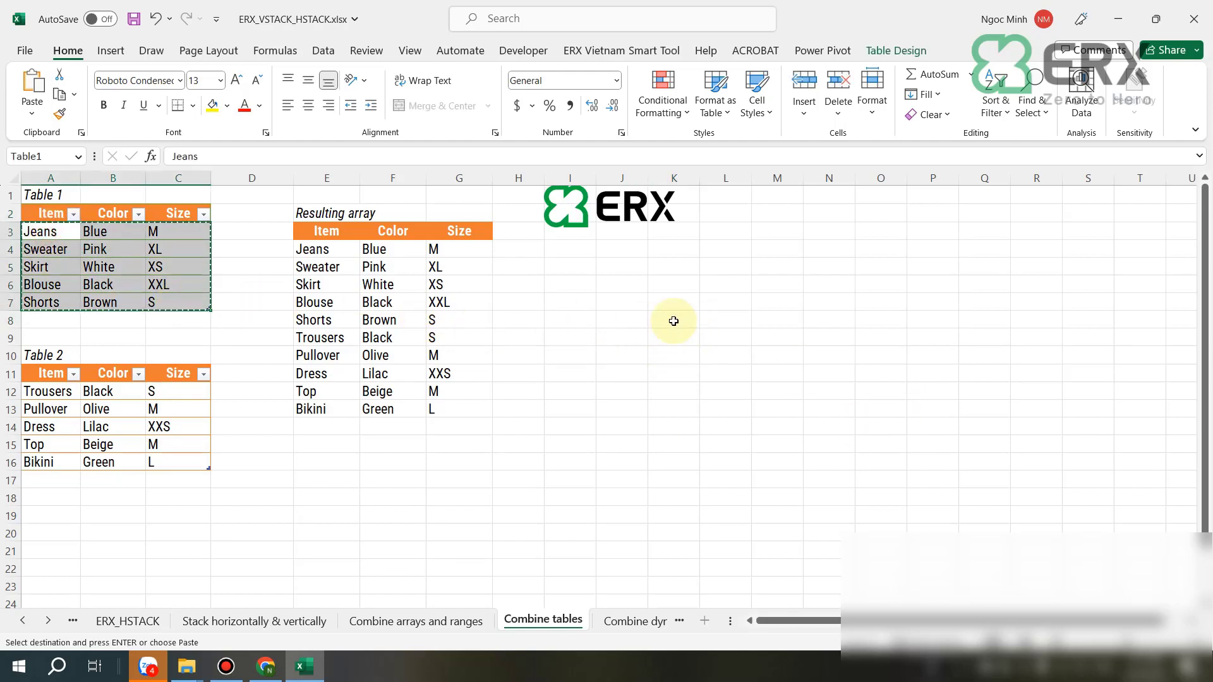
right_click(674, 284)
left_click(719, 256)
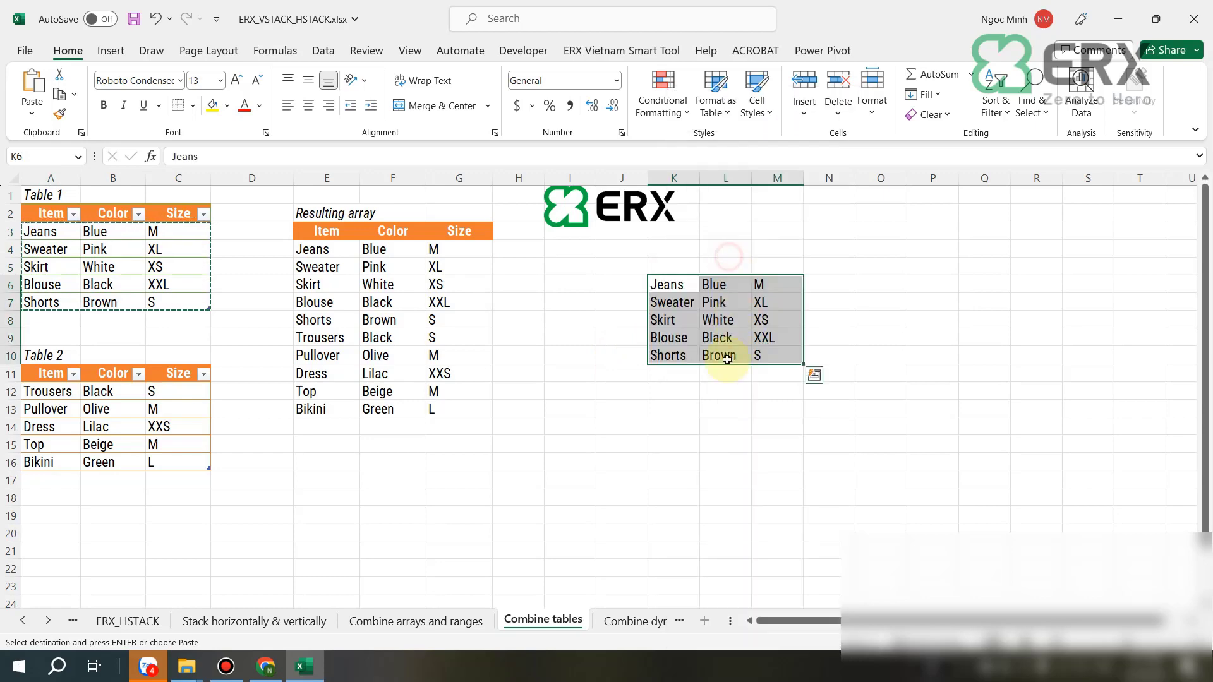
left_click(611, 442)
Copy the data rows of Table 2 without the header and paste them as values starting at K16
left_click_drag(44, 393, 172, 463)
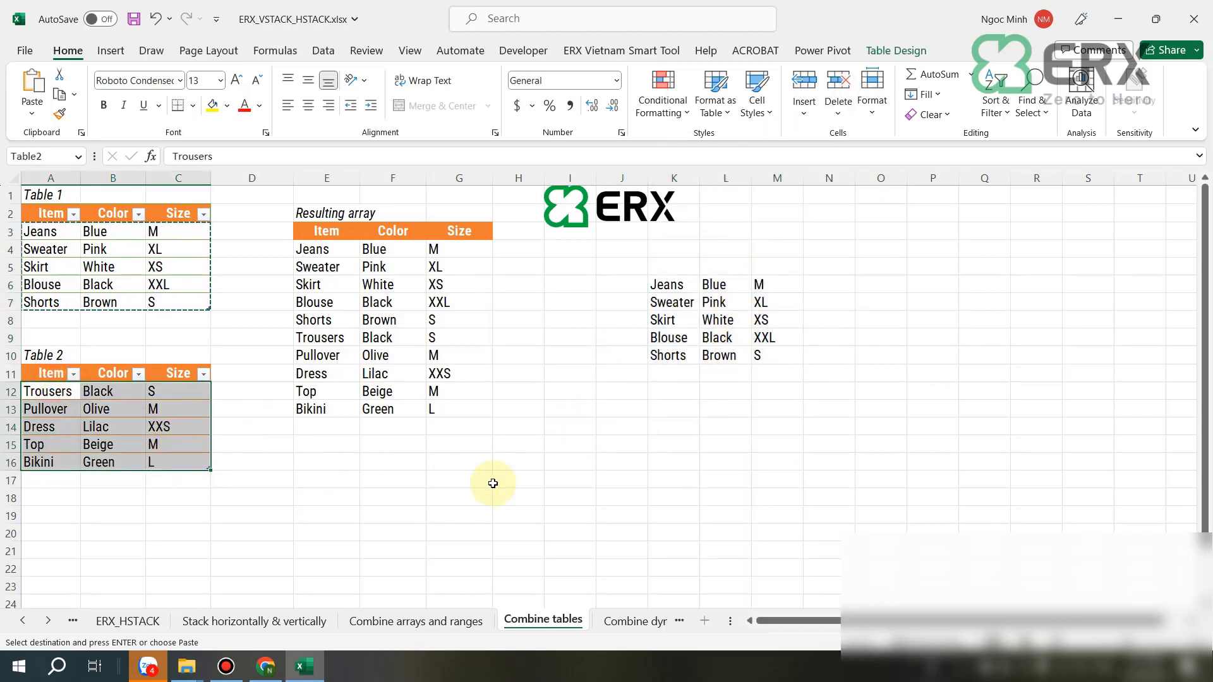
key("ctrl+c")
left_click(669, 461)
right_click(670, 462)
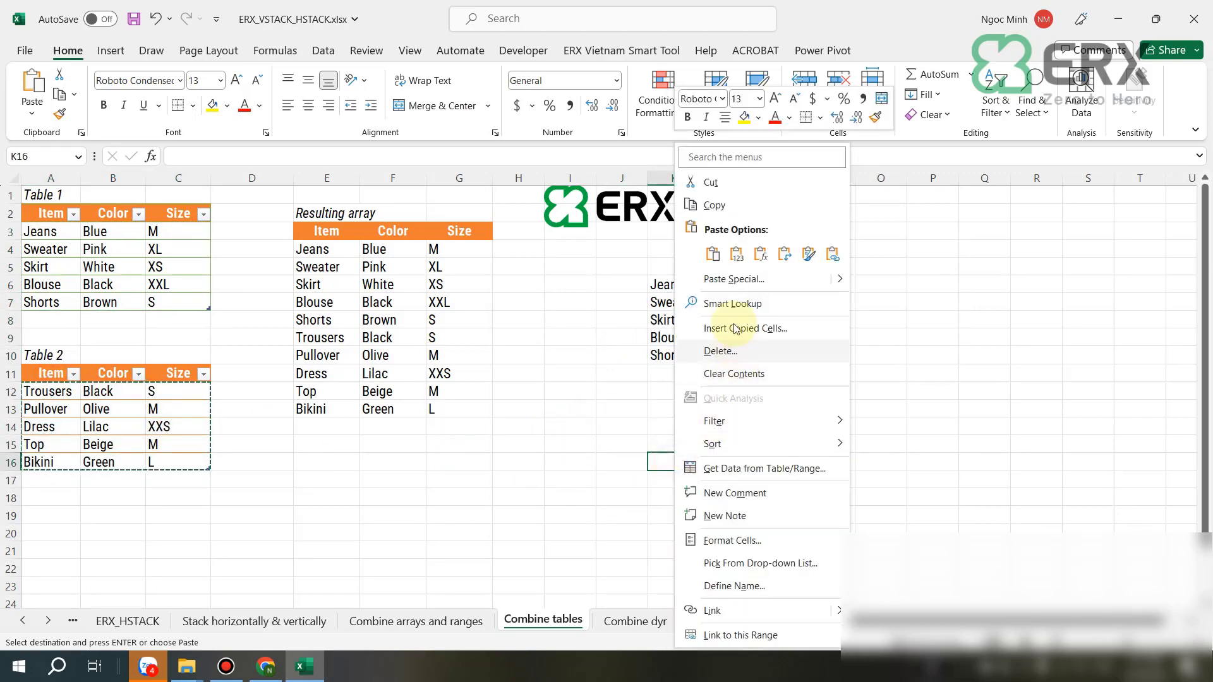
left_click(736, 255)
left_click_drag(928, 391, 891, 390)
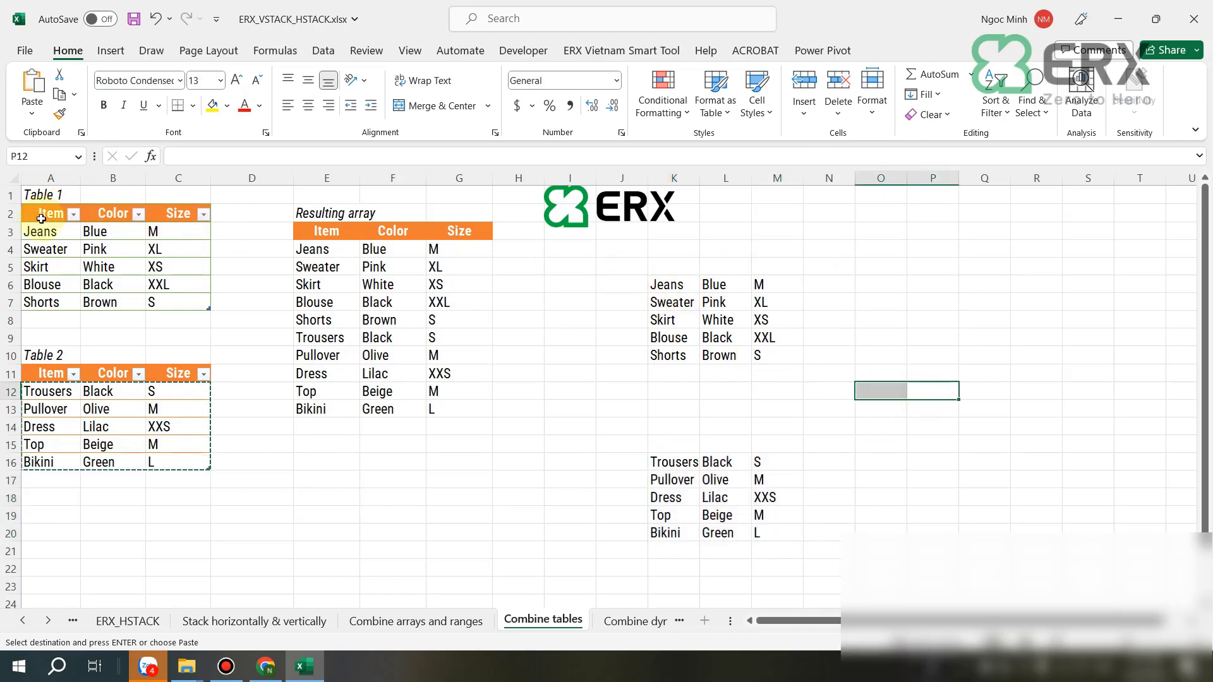
Copy the header row of Table 1 and paste it as values into K5, above the copied Jeans row
left_click_drag(41, 218, 189, 214)
key("ctrl+c")
left_click(674, 268)
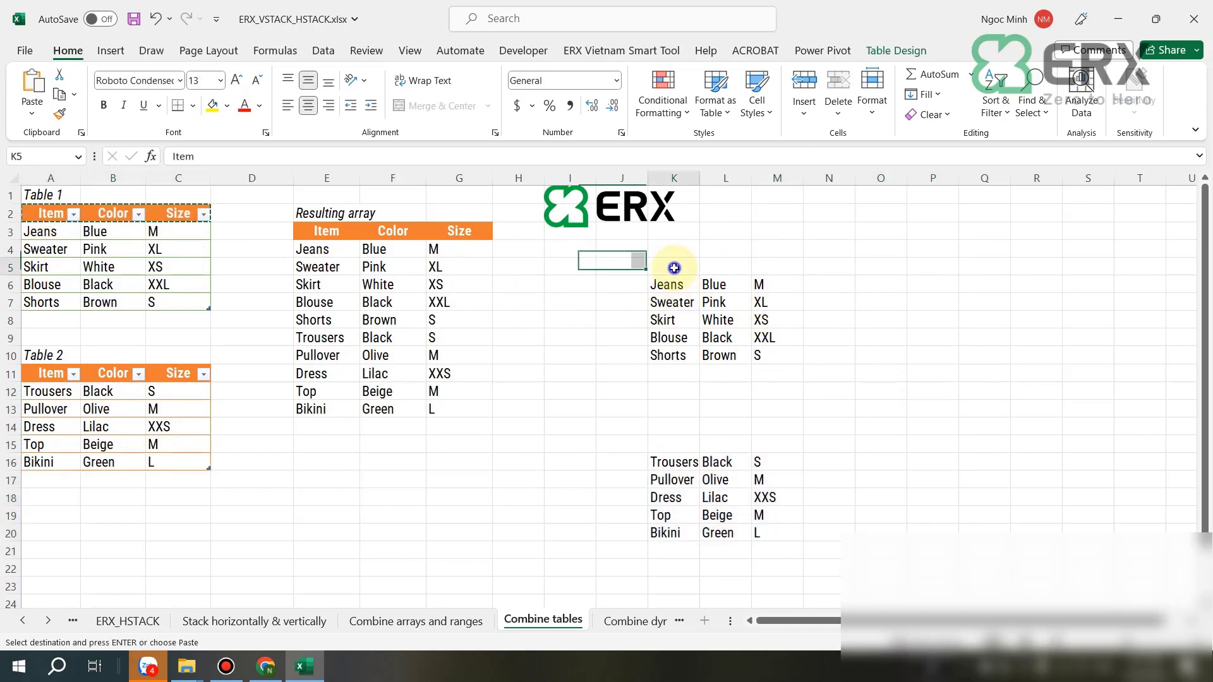
right_click(674, 268)
left_click(736, 253)
left_click(582, 316)
Convert the range K5:M10 into a table, using its first row as headers
left_click_drag(663, 266, 770, 356)
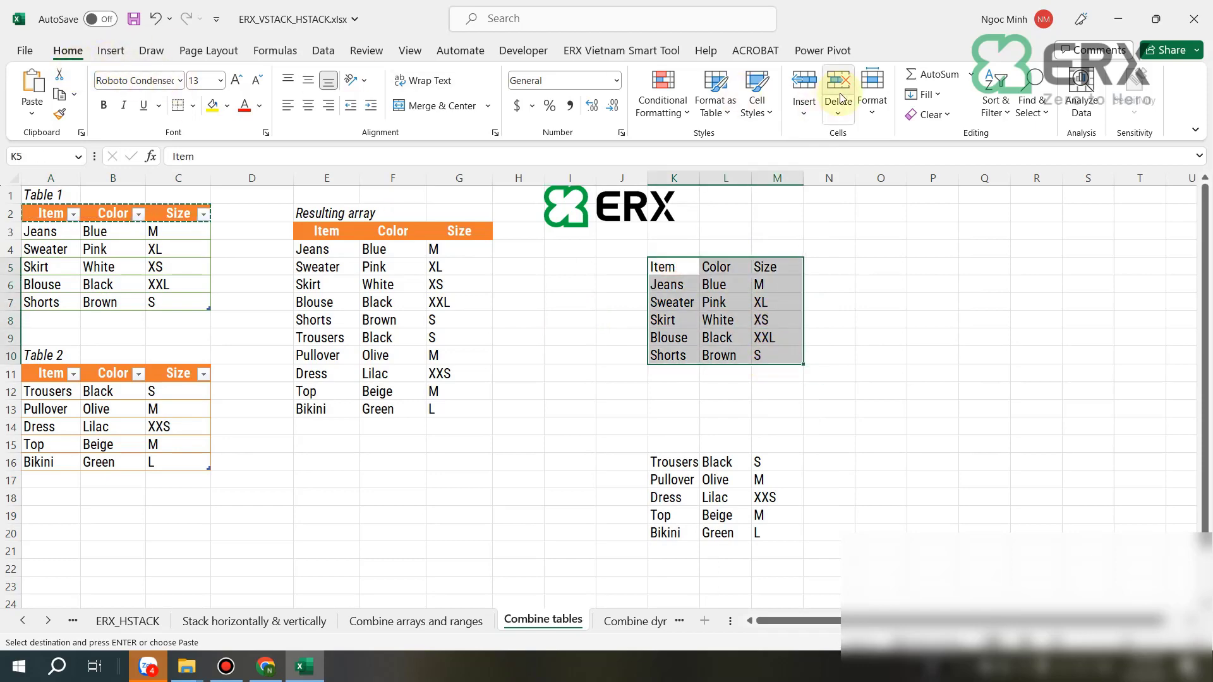
left_click(112, 60)
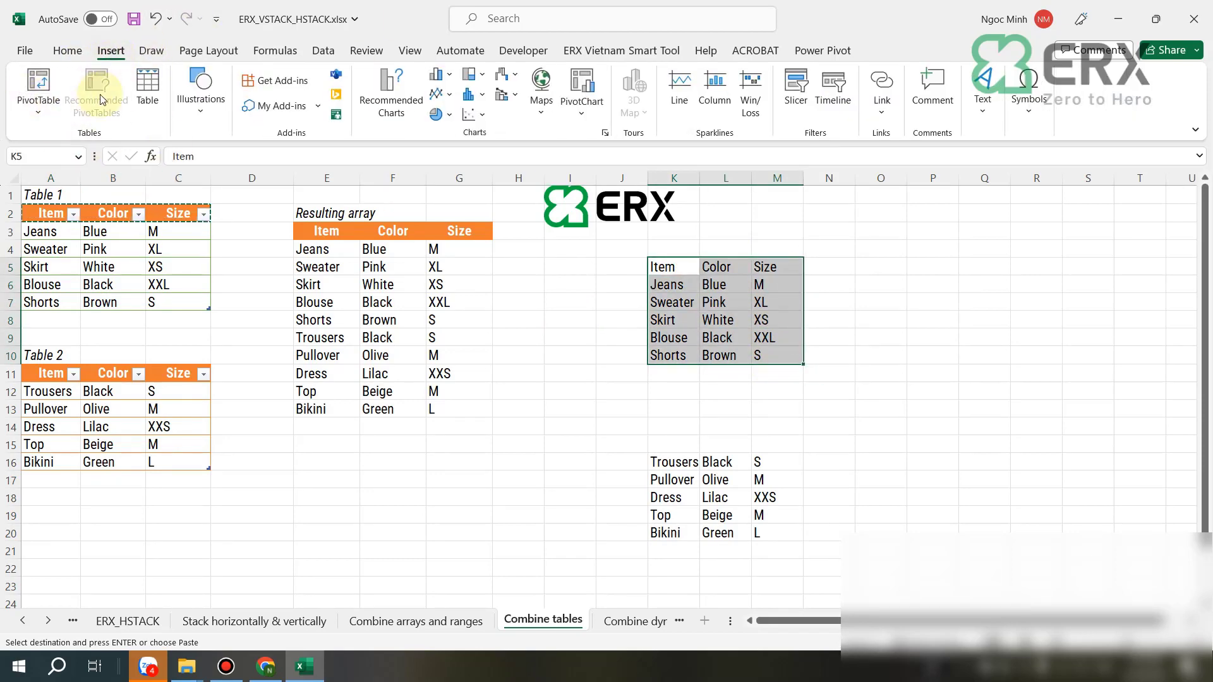
left_click(147, 88)
left_click(458, 242)
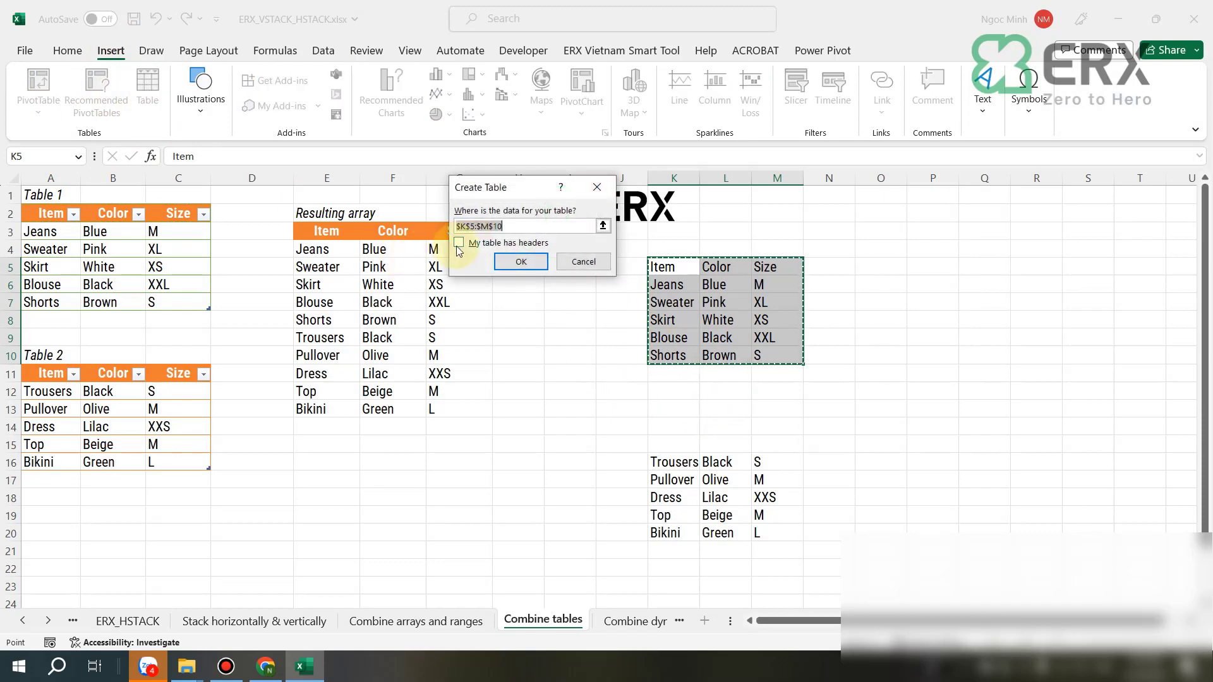
left_click(525, 263)
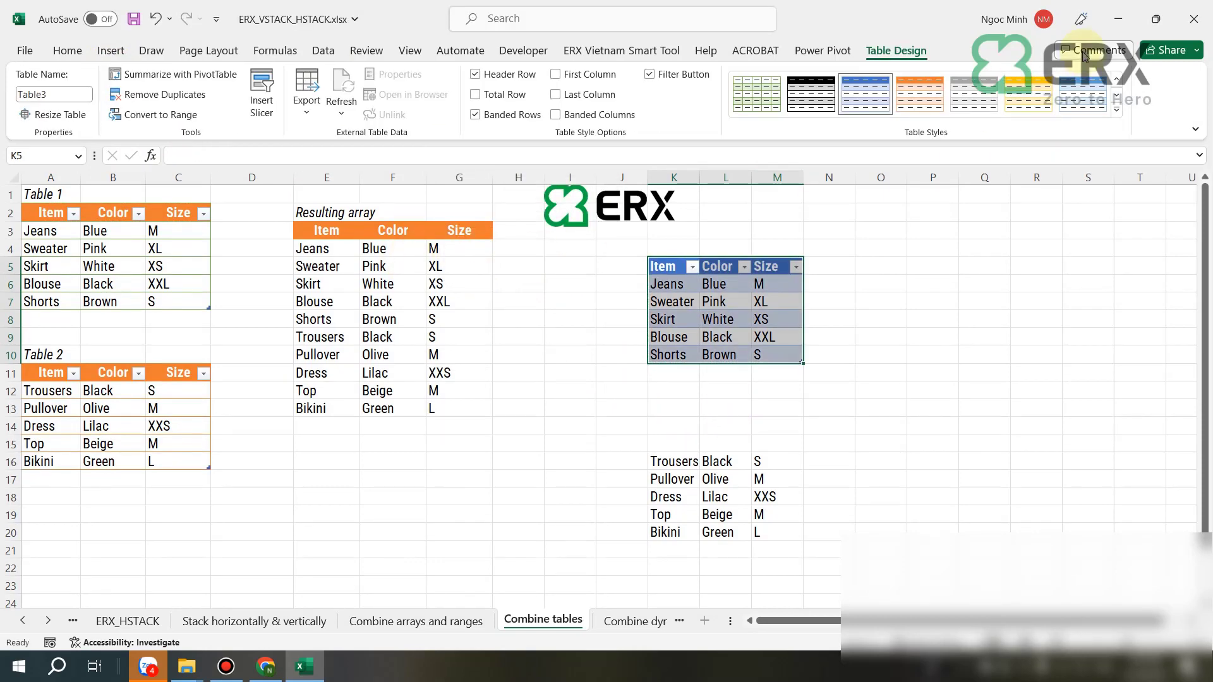
left_click(523, 409)
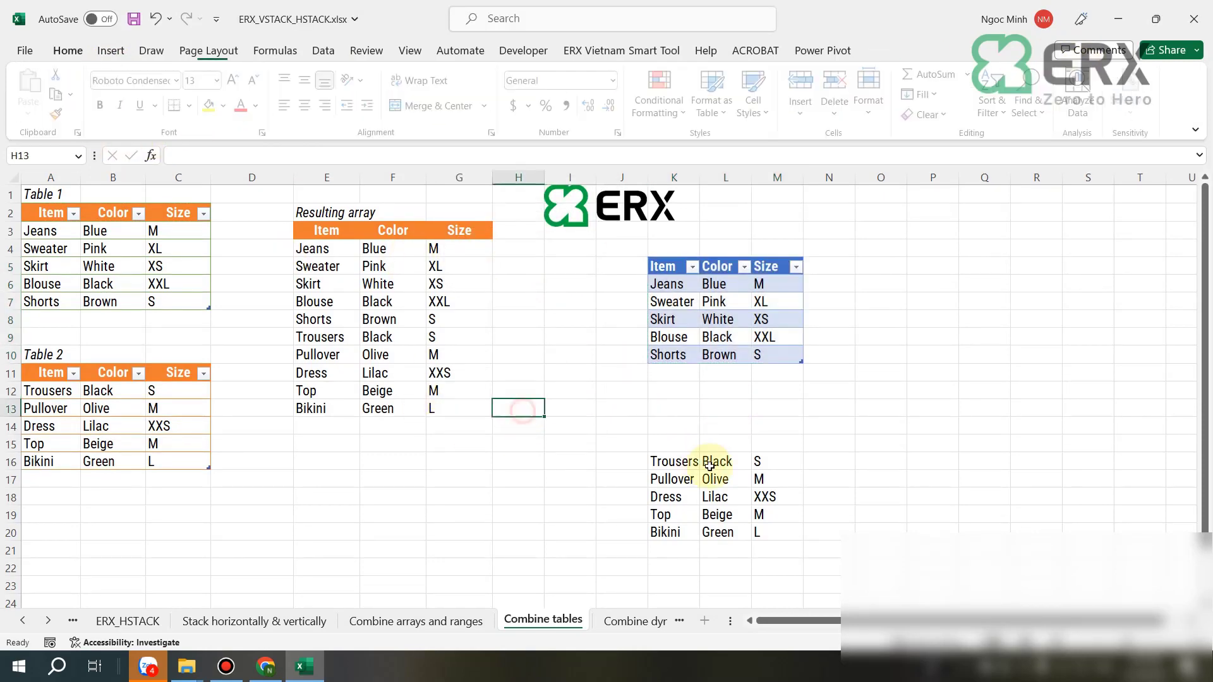
Copy the header row of Table 2 and paste it as values into K15, above the copied Trousers row
left_click_drag(671, 464, 727, 499)
left_click_drag(44, 373, 197, 375)
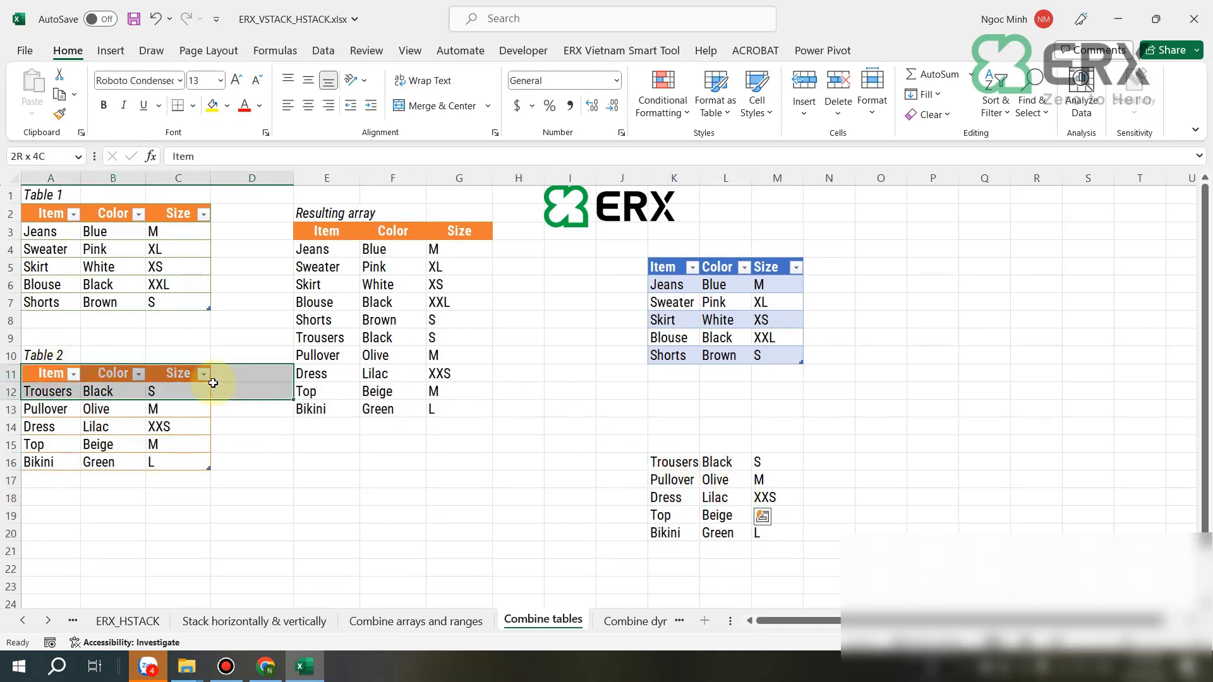
key("ctrl+c")
right_click(670, 450)
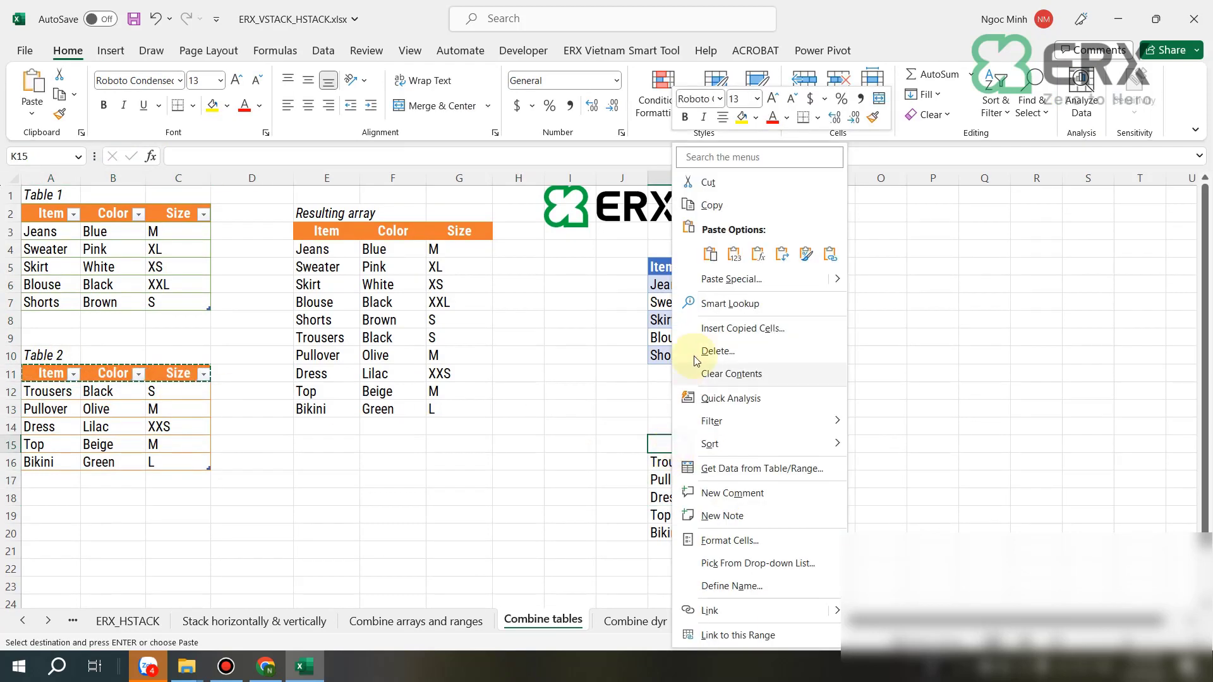
left_click(733, 251)
Convert the range K15:M20 into a table, using its first row as headers
left_click_drag(675, 444, 761, 533)
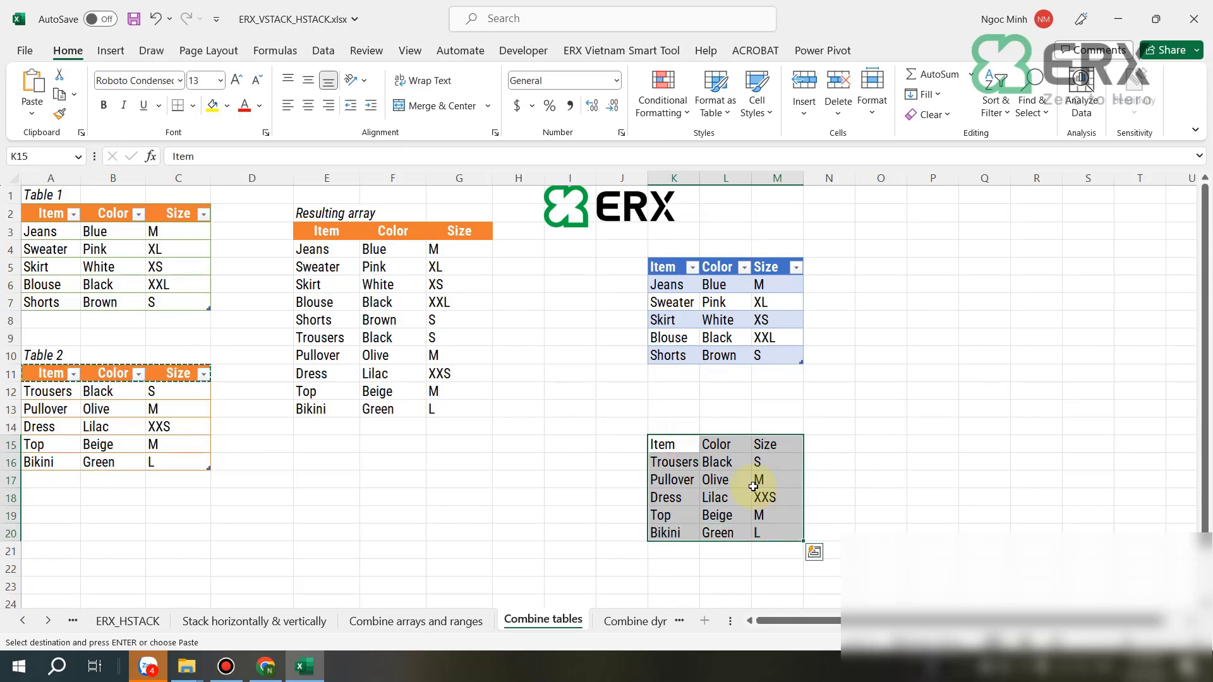
left_click(110, 51)
left_click(158, 92)
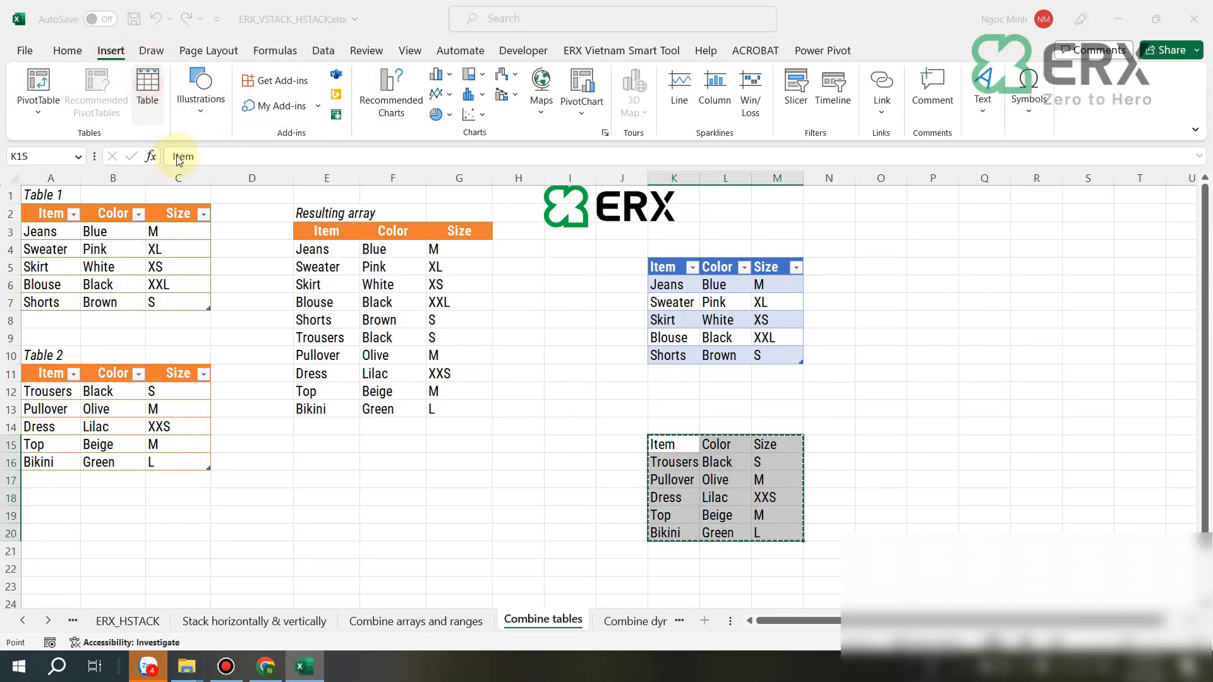
left_click(515, 241)
left_click(519, 261)
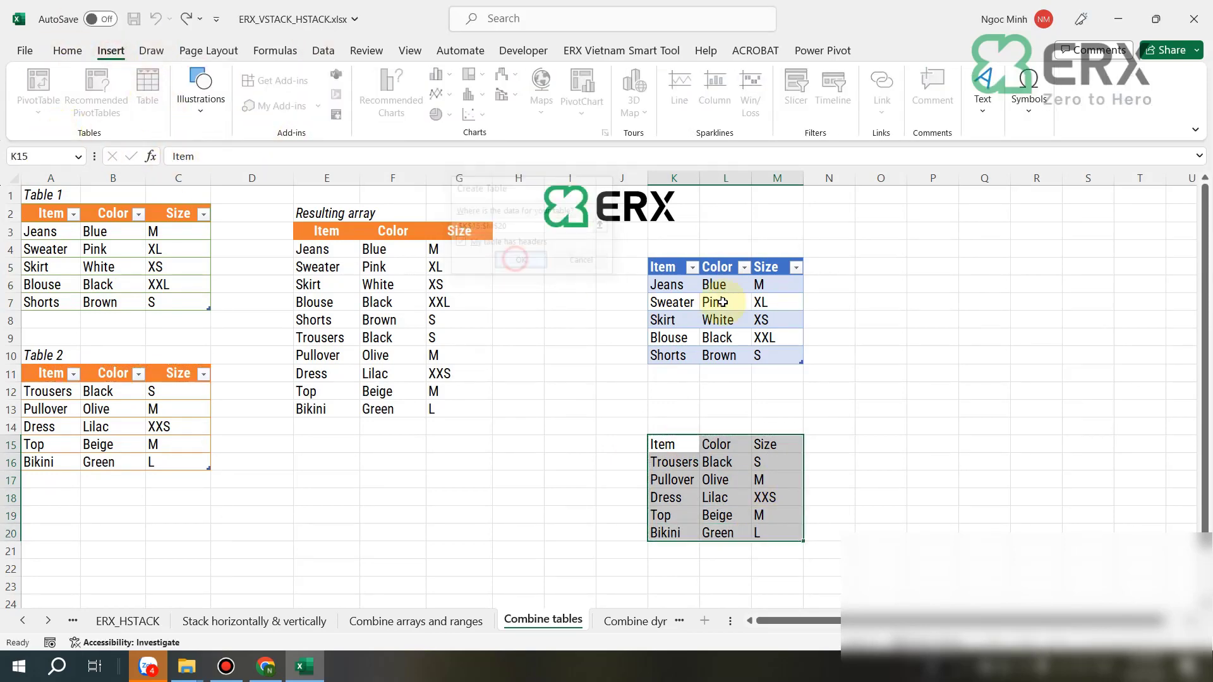
Enter =ERX_VSTACK(Table3,Table4) in O5 to stack the two new tables vertically
left_click(901, 261)
type("=")
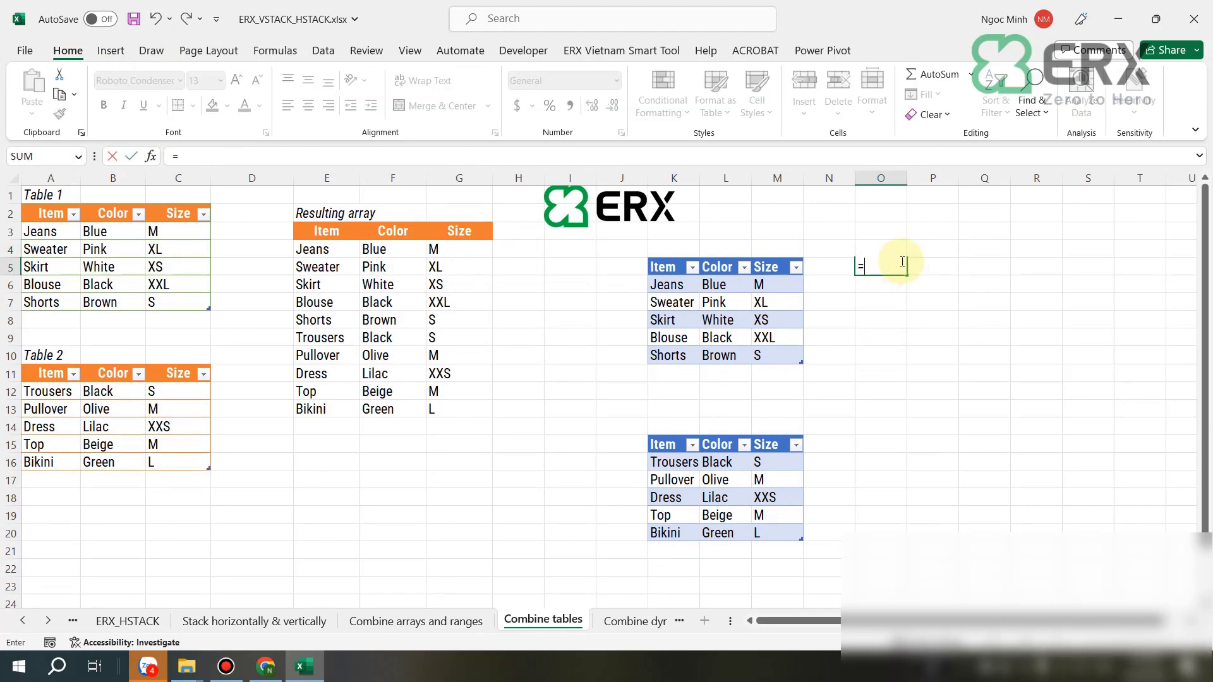
type("erx_")
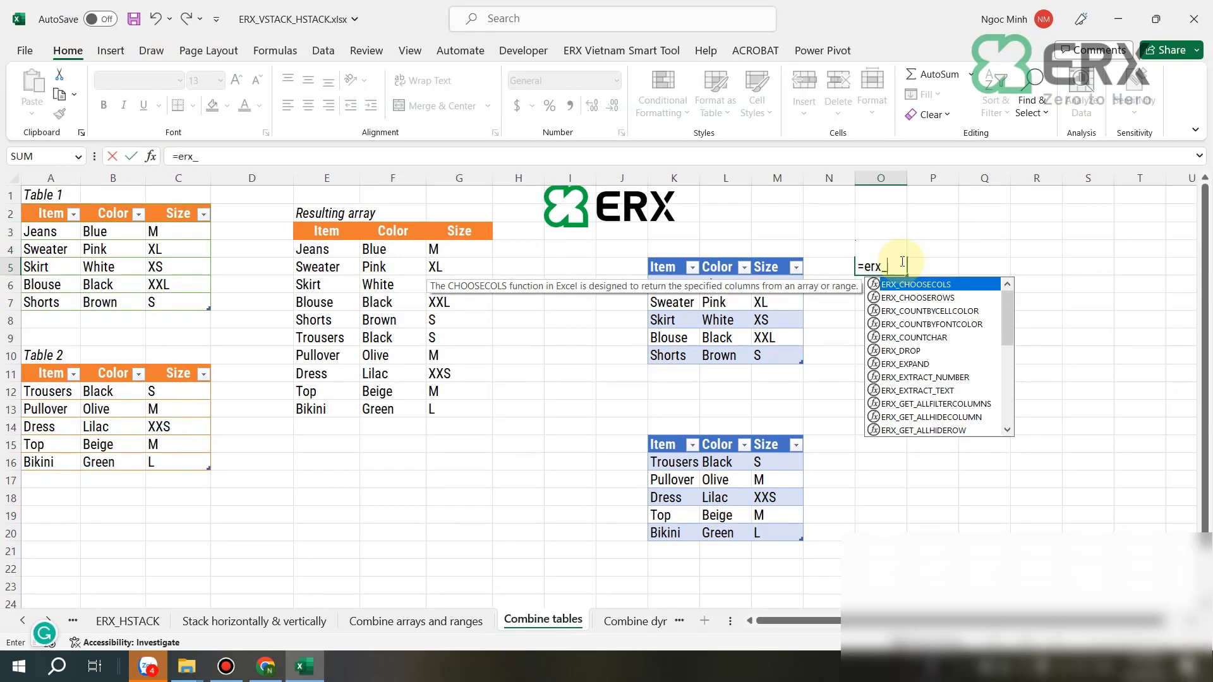
type("v")
double_click(900, 285)
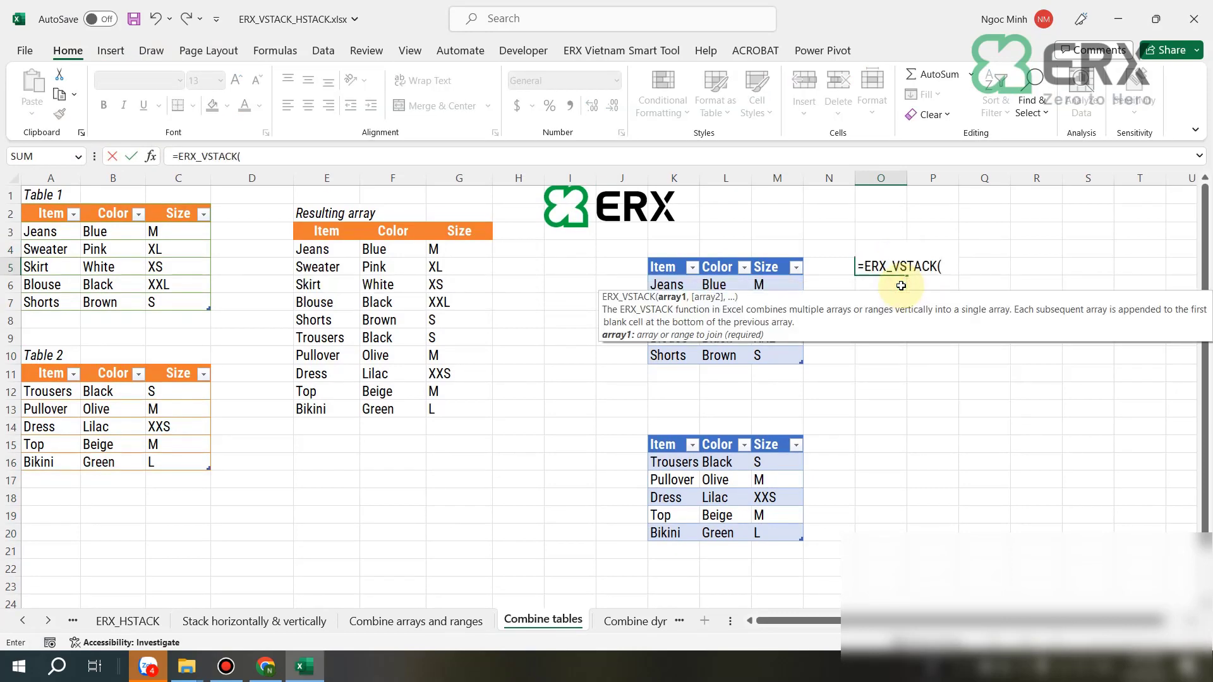
type("Ta")
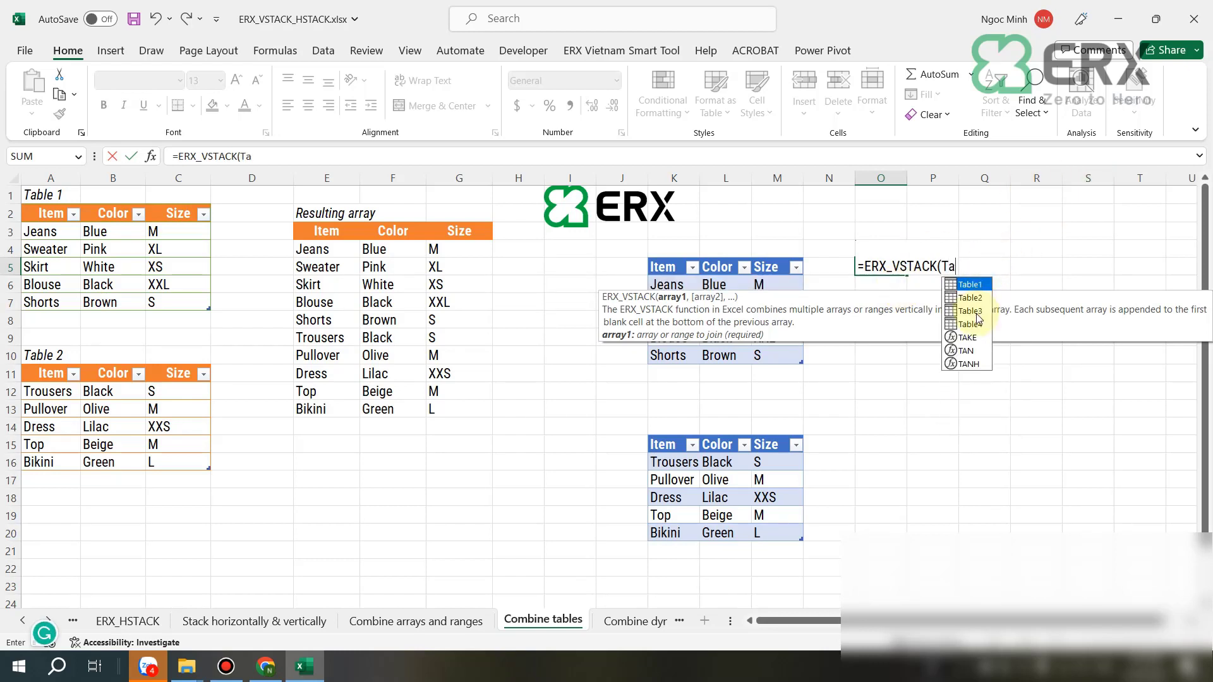
double_click(972, 311)
type(",Ta")
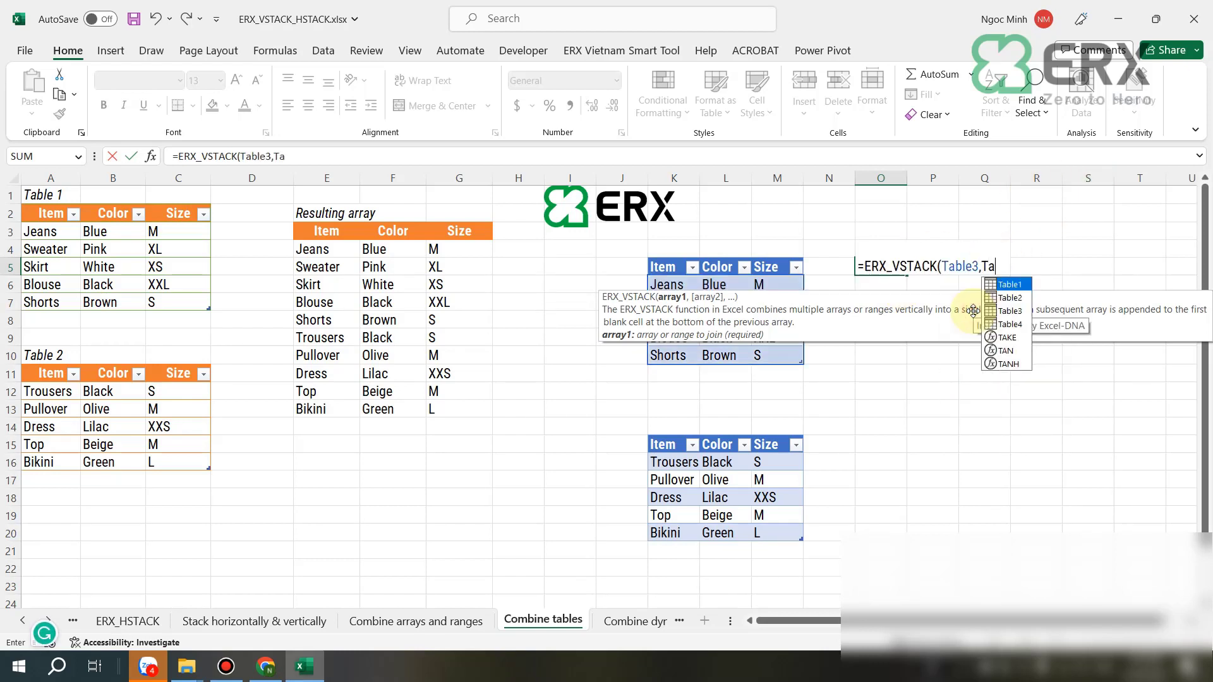
double_click(1011, 324)
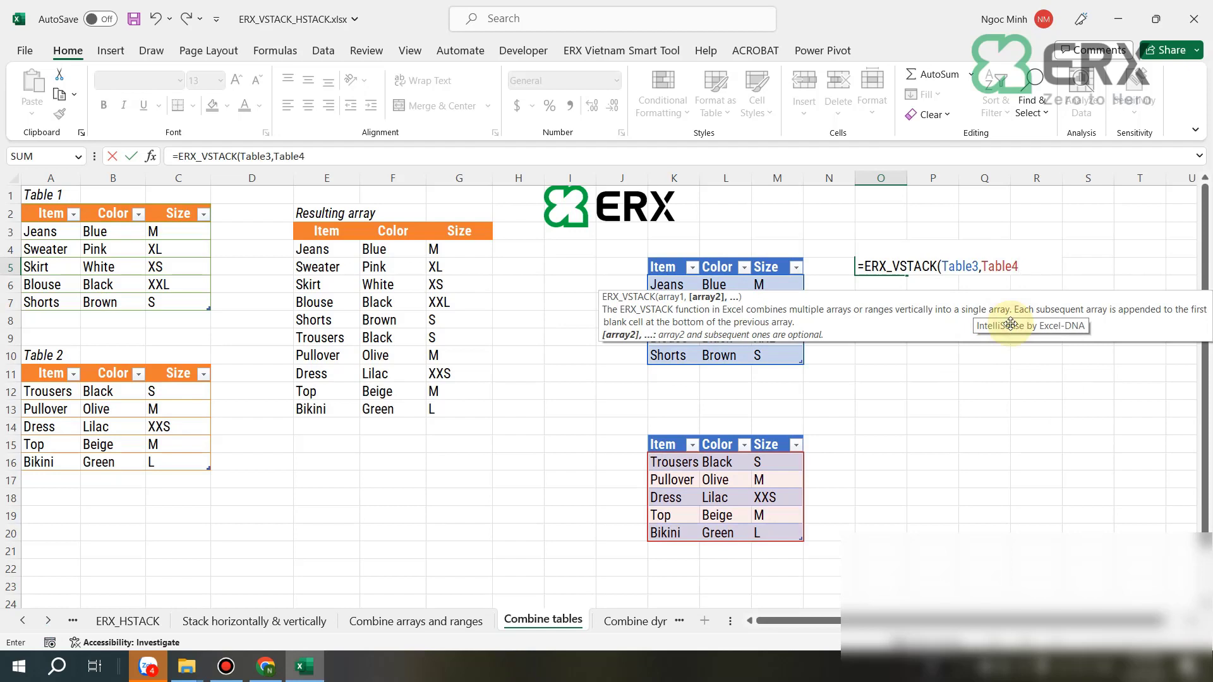
key("Return")
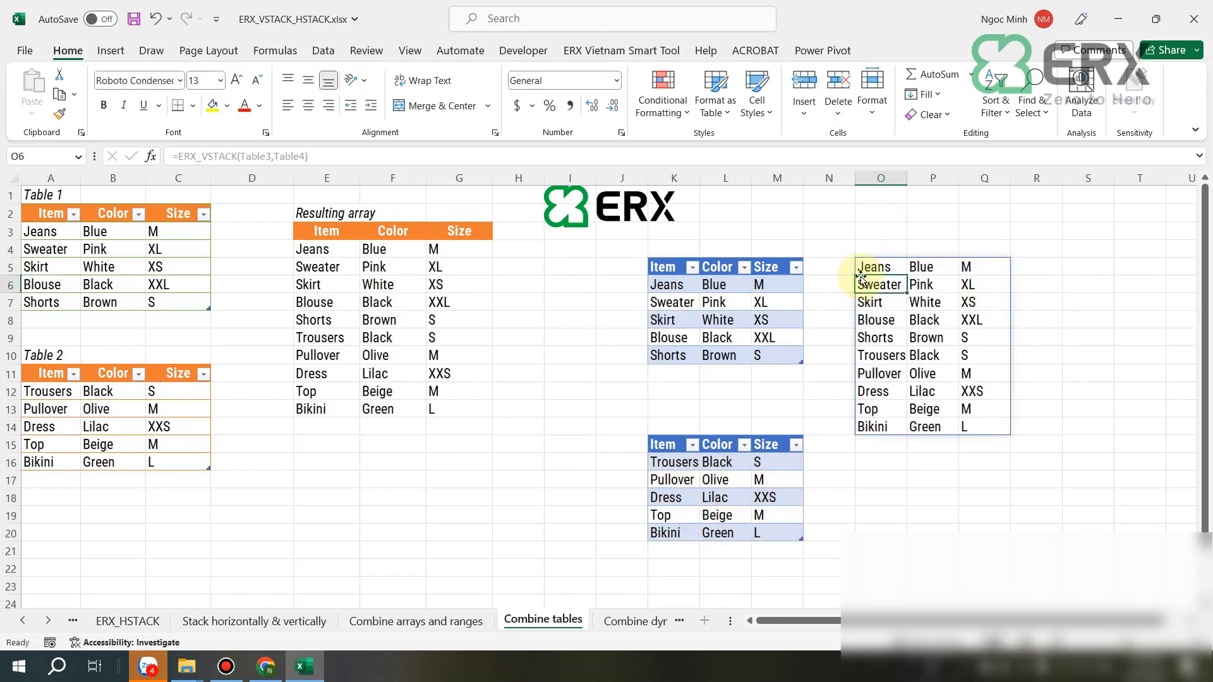
left_click_drag(859, 259, 986, 427)
Copy the Item, Color and Size headers from K5:M5 and paste them as values into O4, above the stacked array
left_click_drag(667, 266, 783, 265)
key("ctrl+c")
left_click(883, 251)
right_click(883, 250)
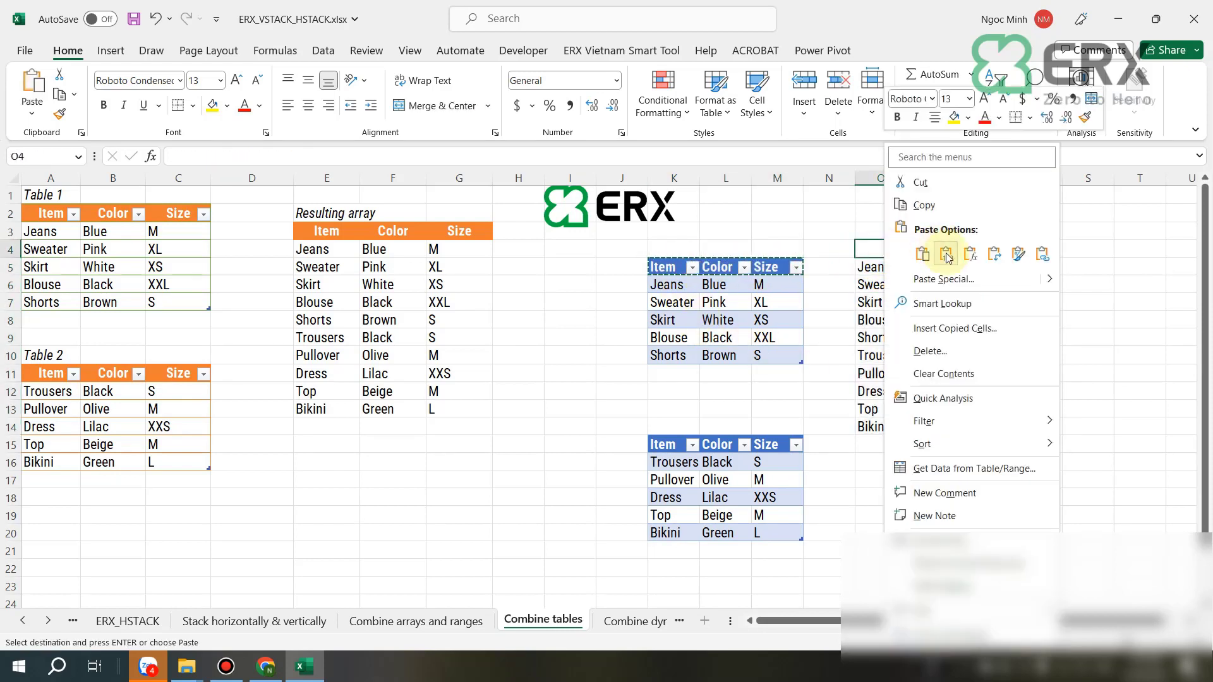
left_click(931, 177)
left_click(1088, 372)
key("Escape")
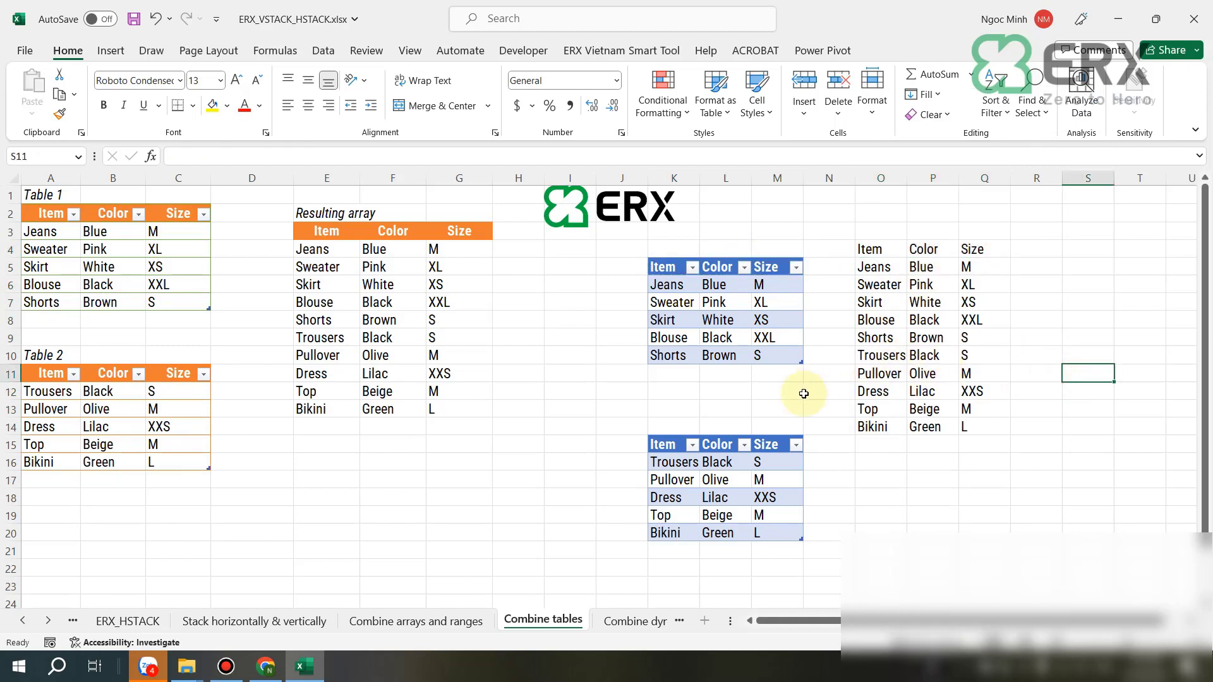
left_click(512, 422)
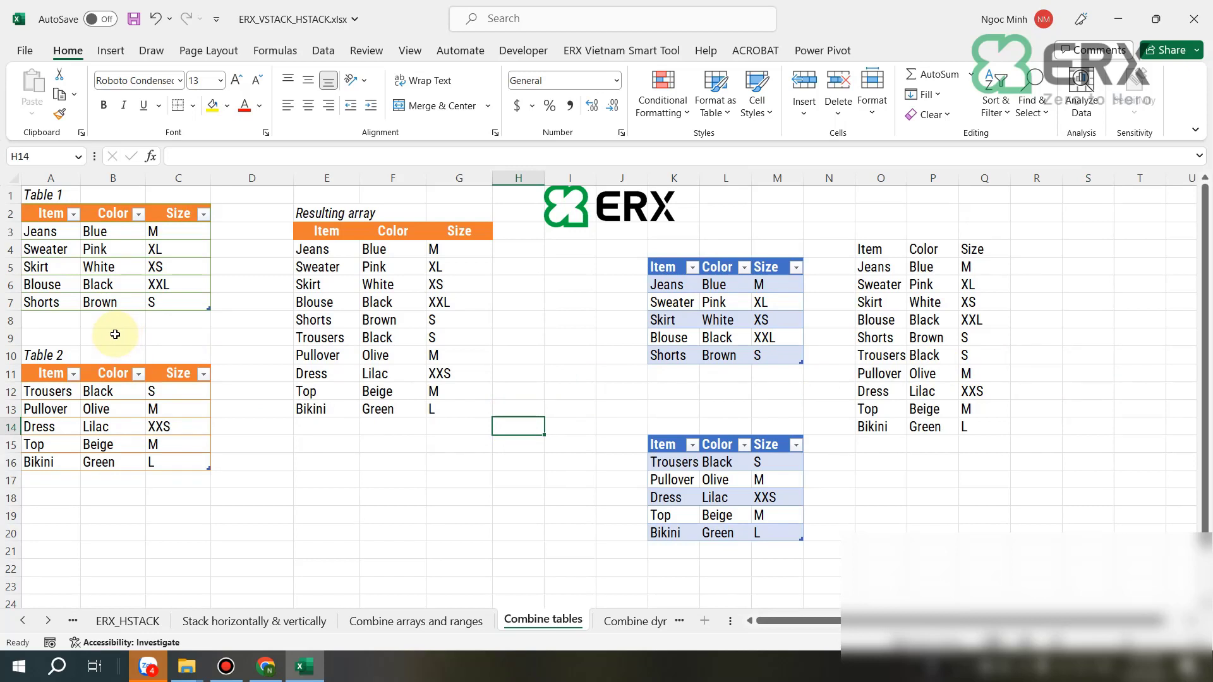
Extend Table 1 with a new row in A8:C8 by filling the Shorts row's item, color and size down
left_click(103, 316)
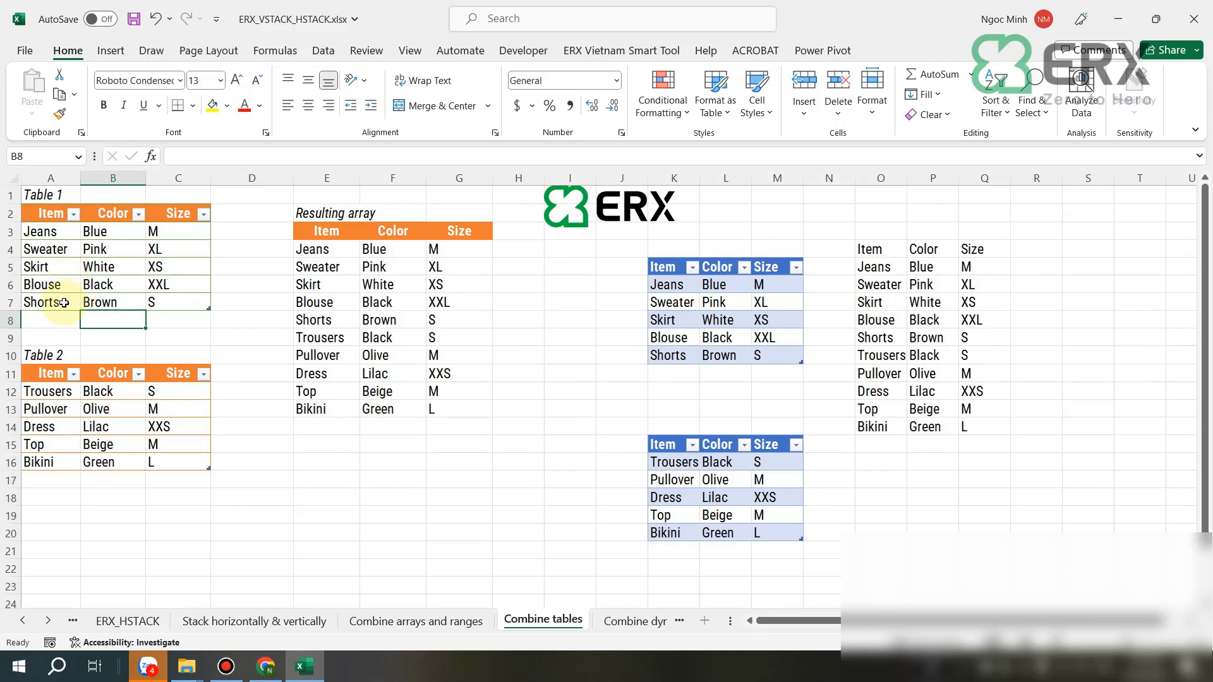
left_click(439, 351)
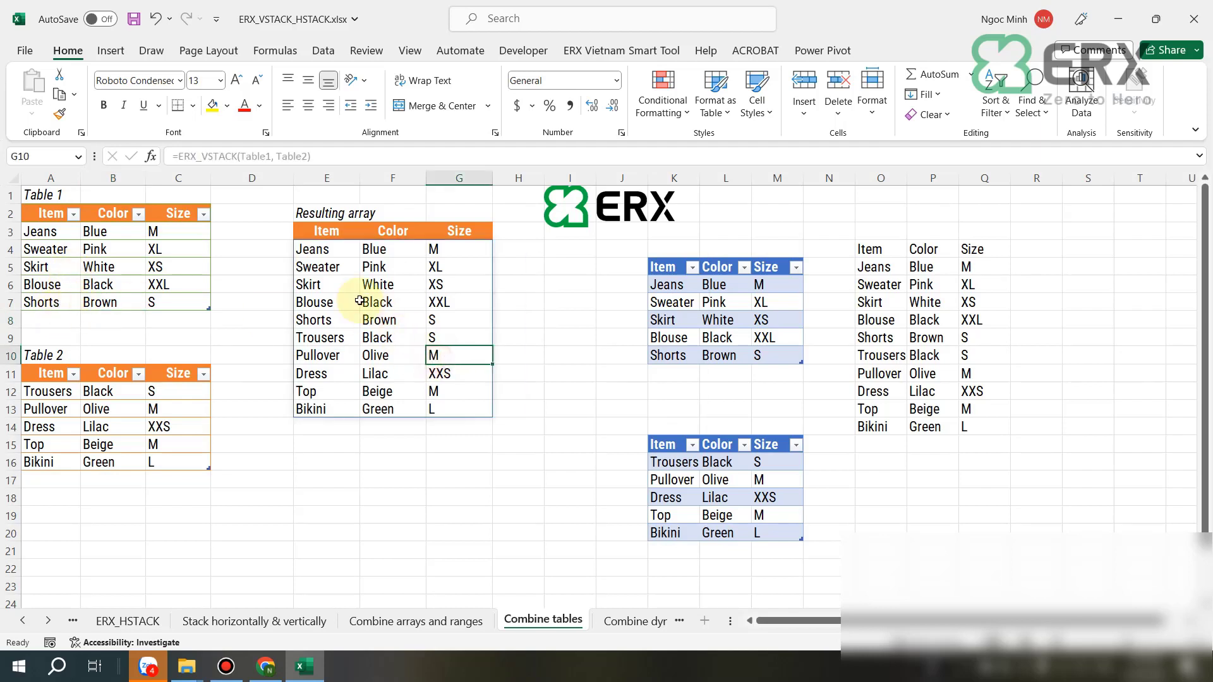
left_click(322, 246)
left_click_drag(322, 247, 460, 407)
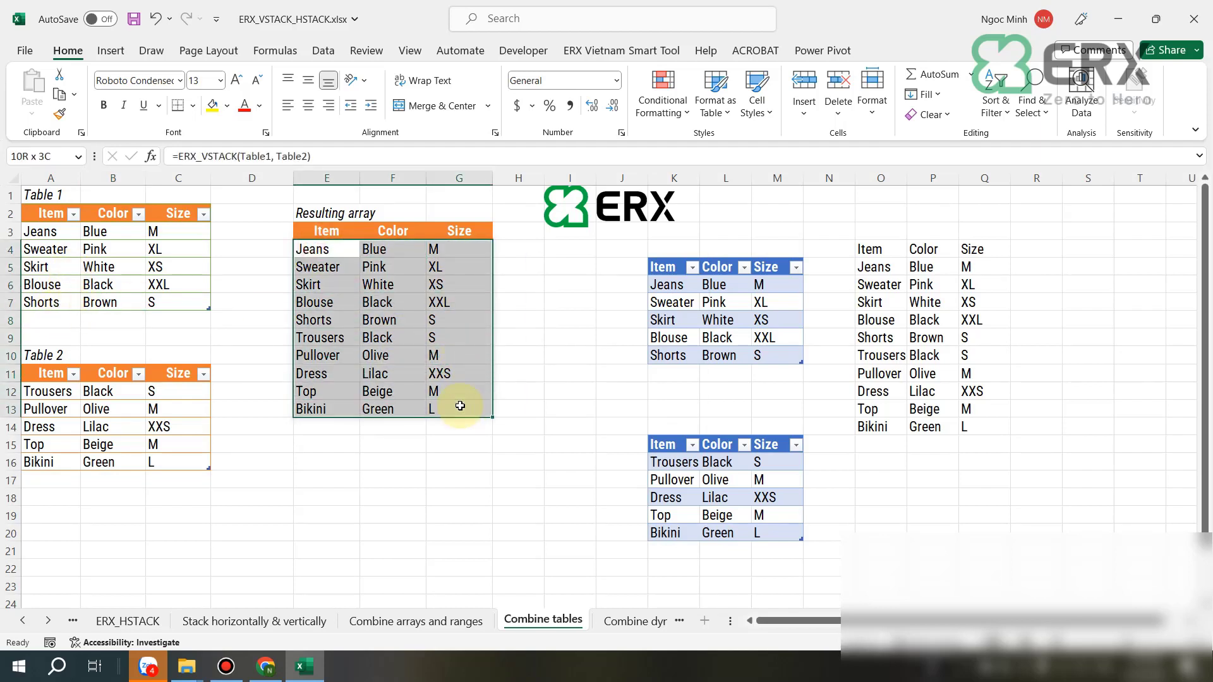
left_click(60, 323)
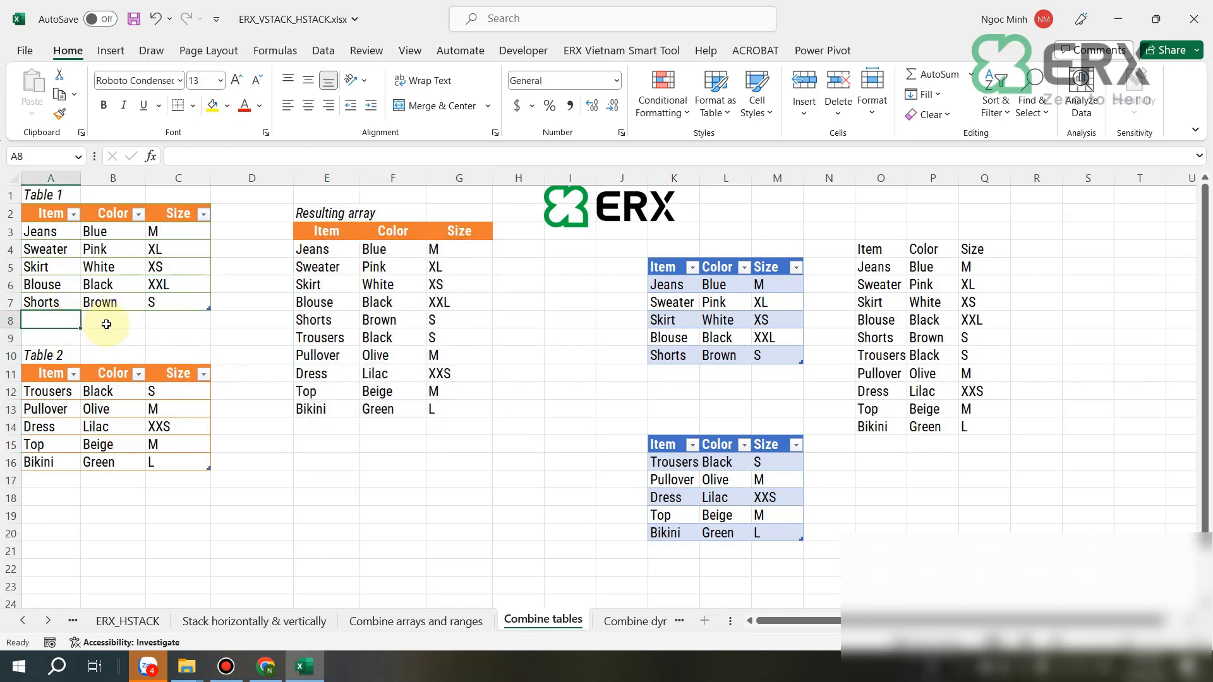
key("ctrl+d")
left_click_drag(112, 319, 173, 319)
key("ctrl+d")
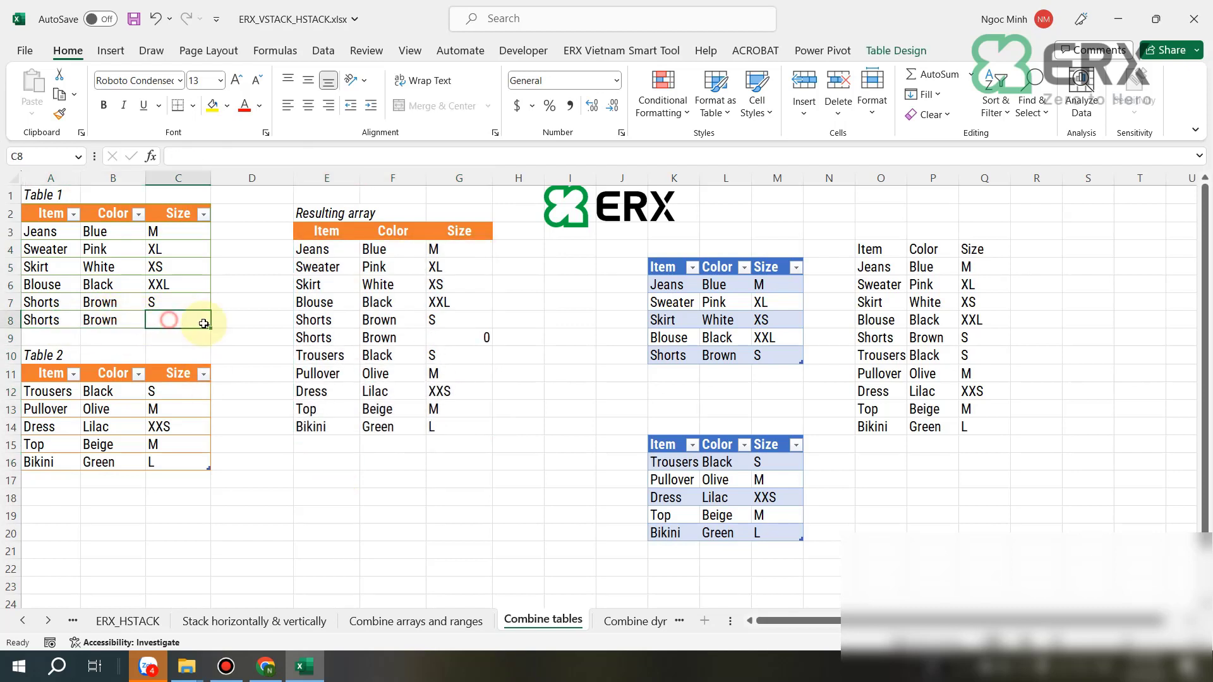
left_click(327, 462)
left_click_drag(323, 340, 473, 333)
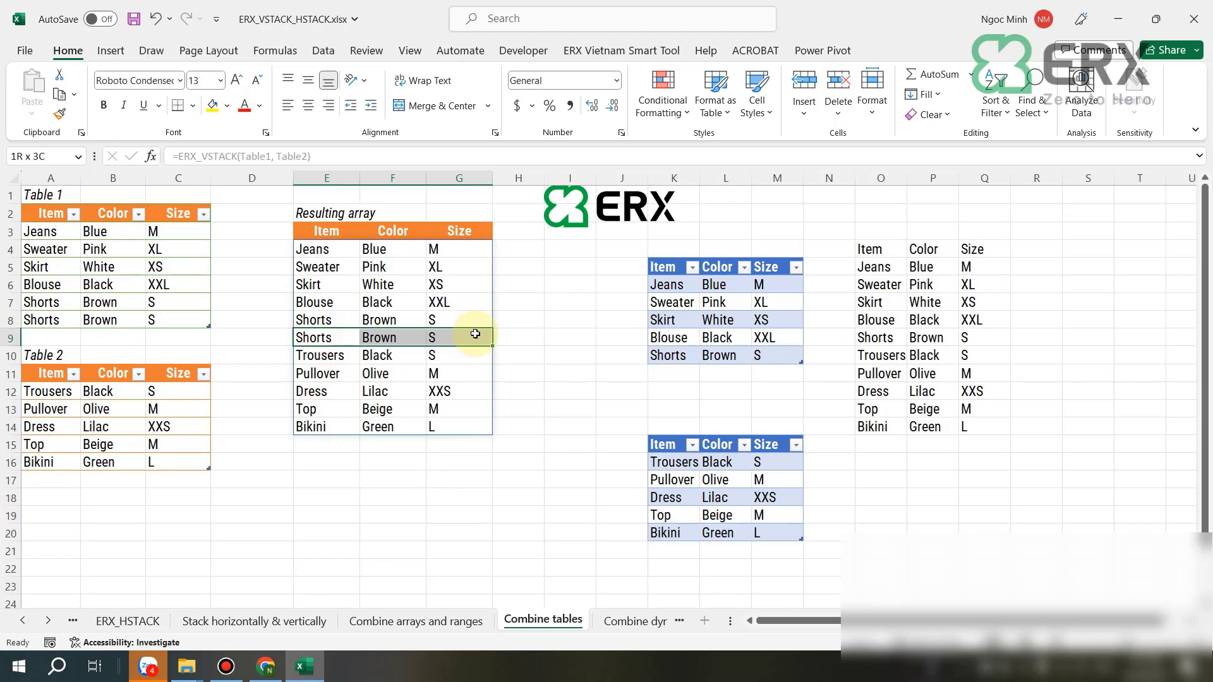
Change the size in the new last row of Table 1 (C8) to Z
left_click(171, 319)
type("Z")
key("Return")
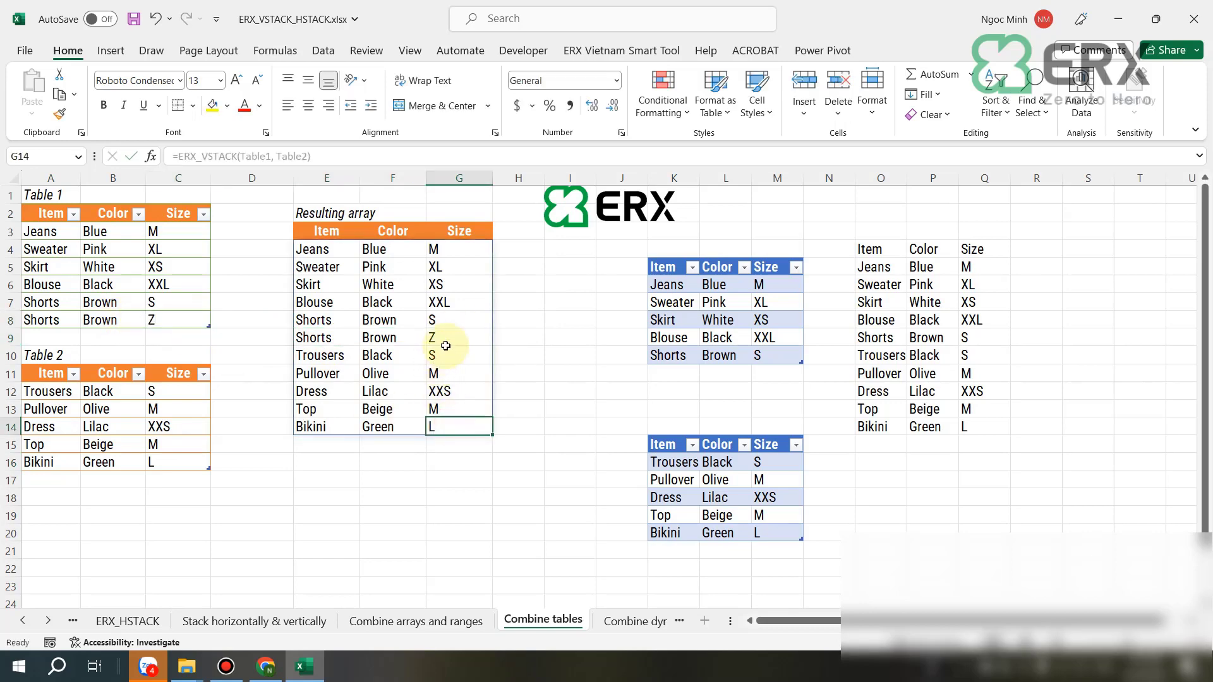
left_click(628, 519)
Open the Combine dynamic arrays sheet and review the full soccer and baseball lists in Range 1 and Range 2
left_click(633, 622)
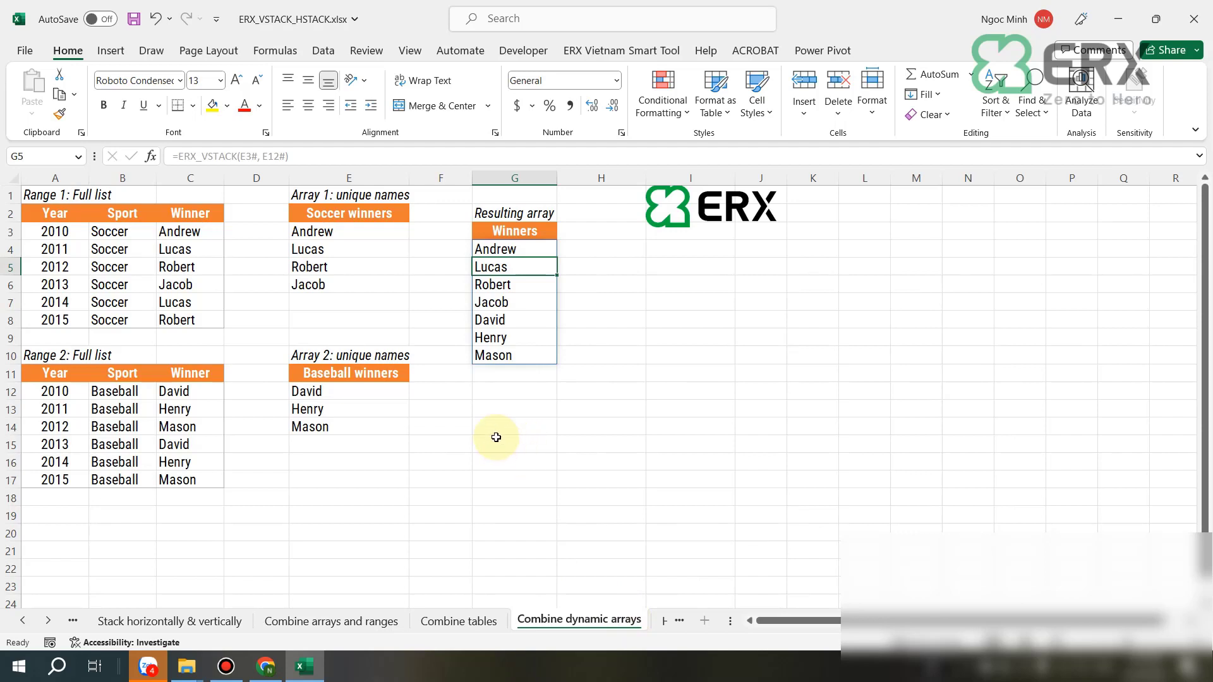
left_click(564, 408)
left_click(58, 230)
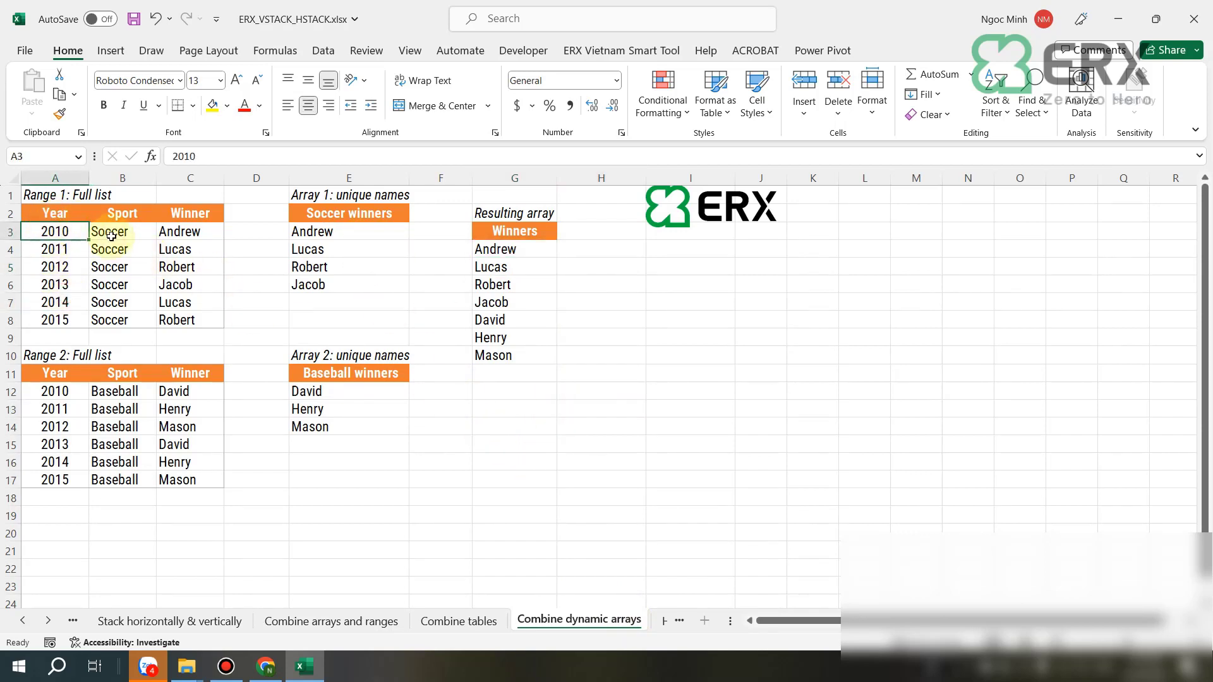
left_click_drag(55, 232, 202, 319)
left_click(122, 372)
left_click(39, 355)
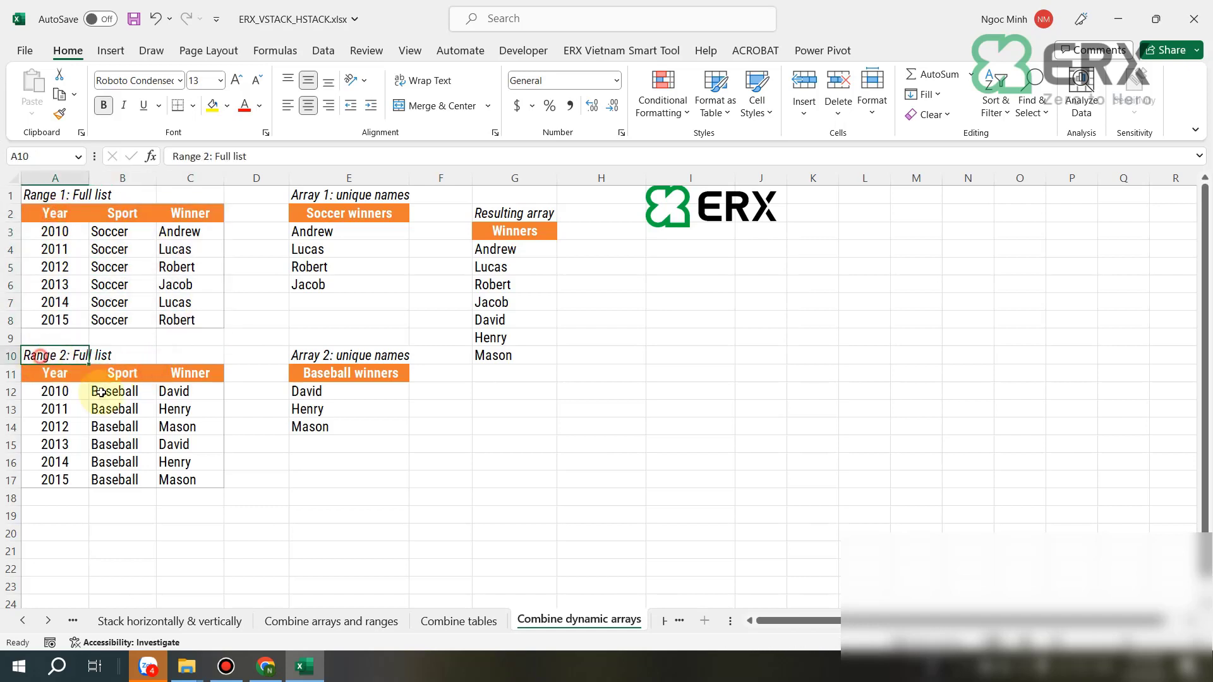
left_click_drag(101, 392, 203, 466)
left_click(348, 480)
Inspect the formulas behind the unique soccer and baseball winners in E3 and E12 and the resulting array in G4
left_click(354, 196)
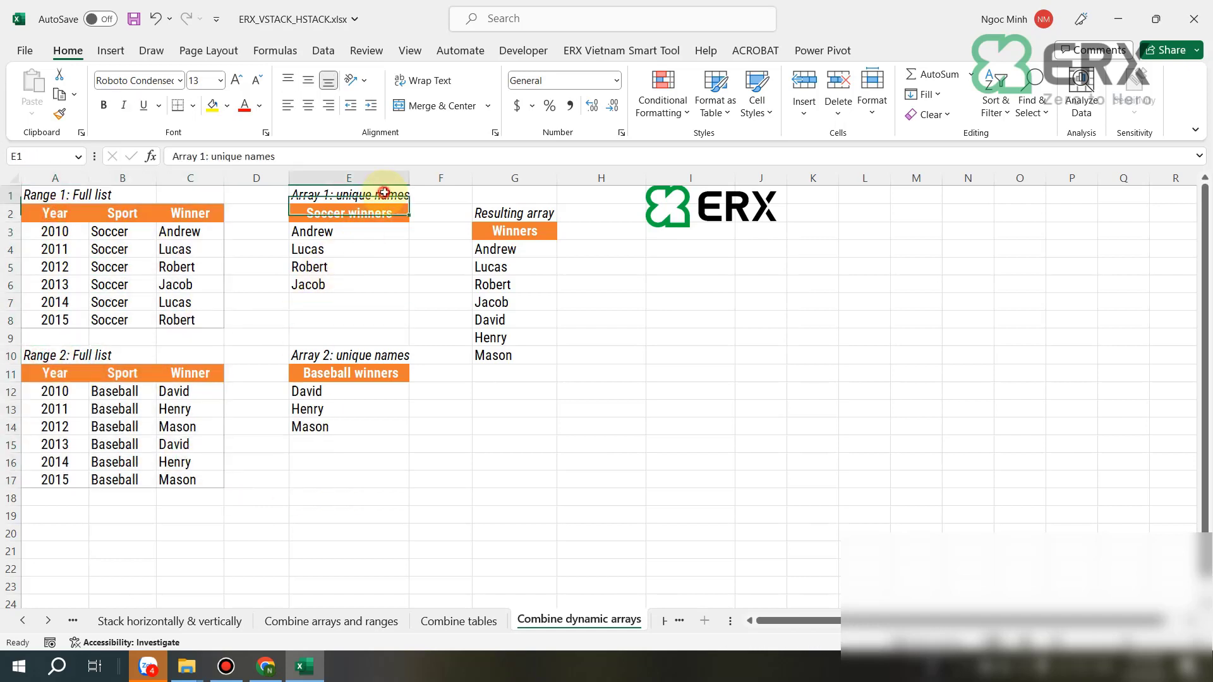
left_click(360, 232)
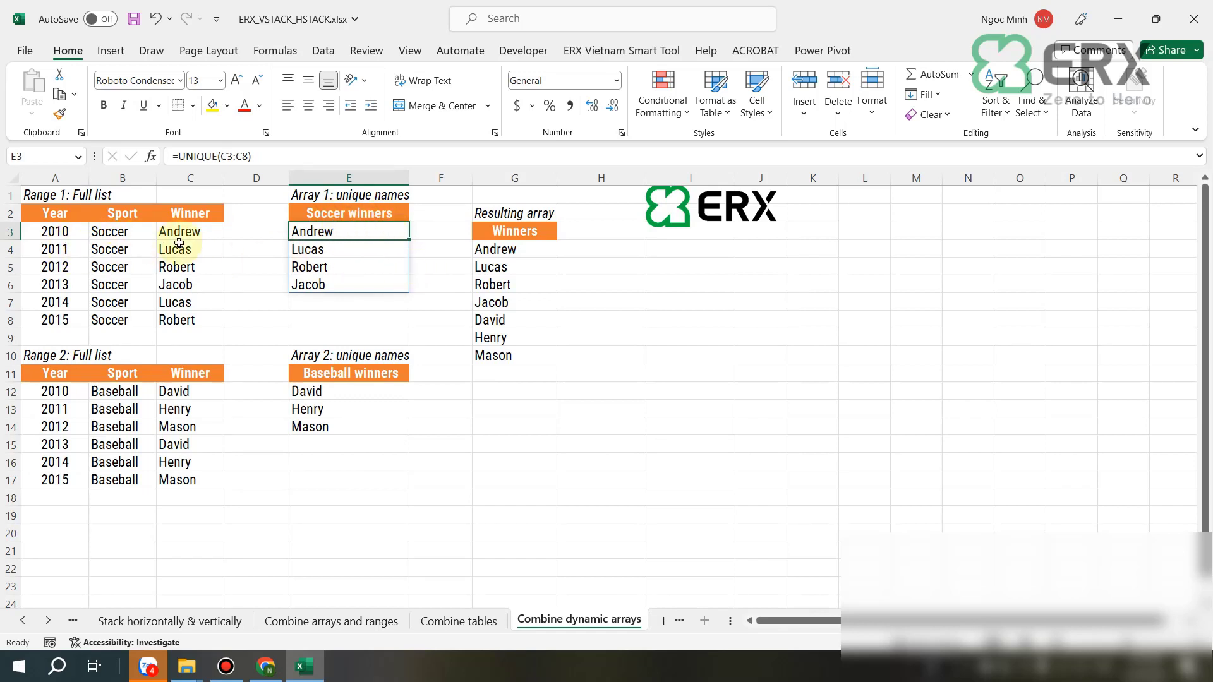
left_click_drag(197, 230, 194, 319)
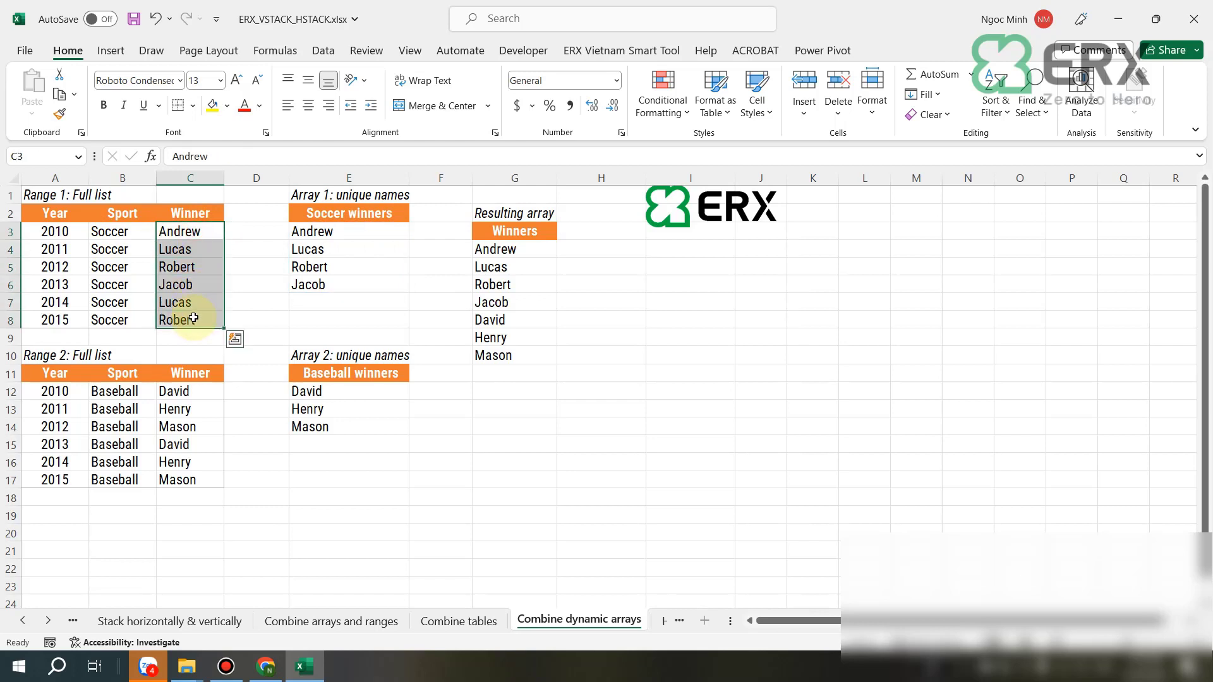
left_click_drag(344, 232, 348, 285)
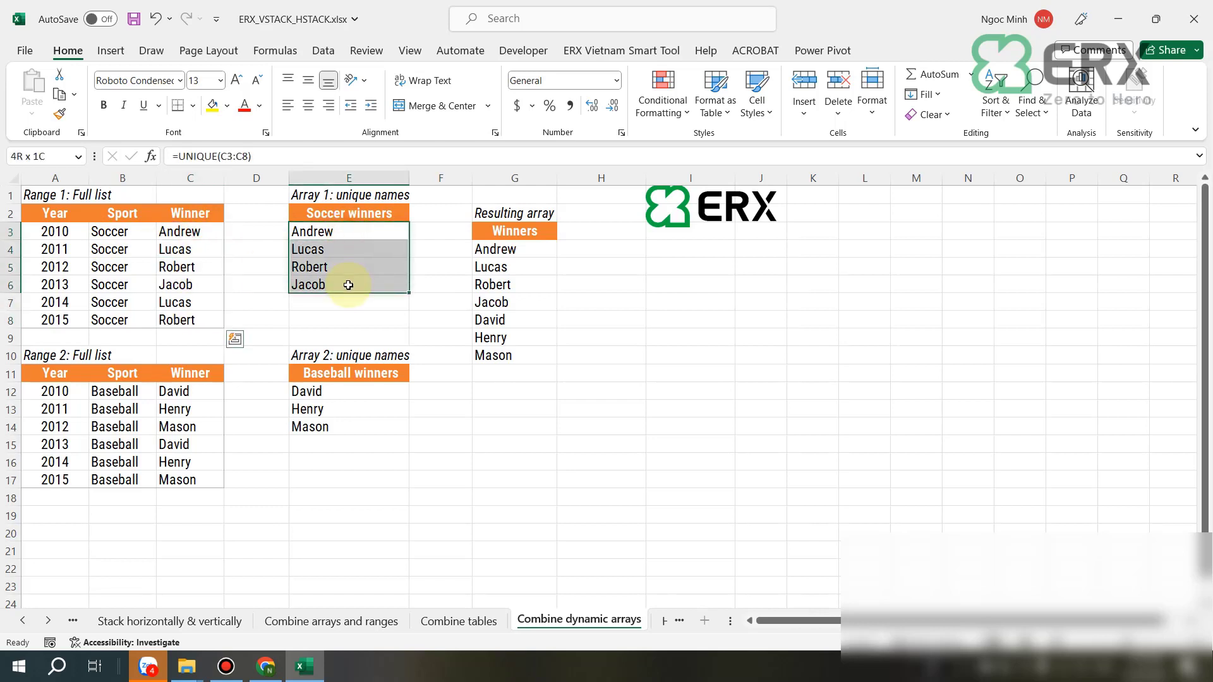
left_click(351, 388)
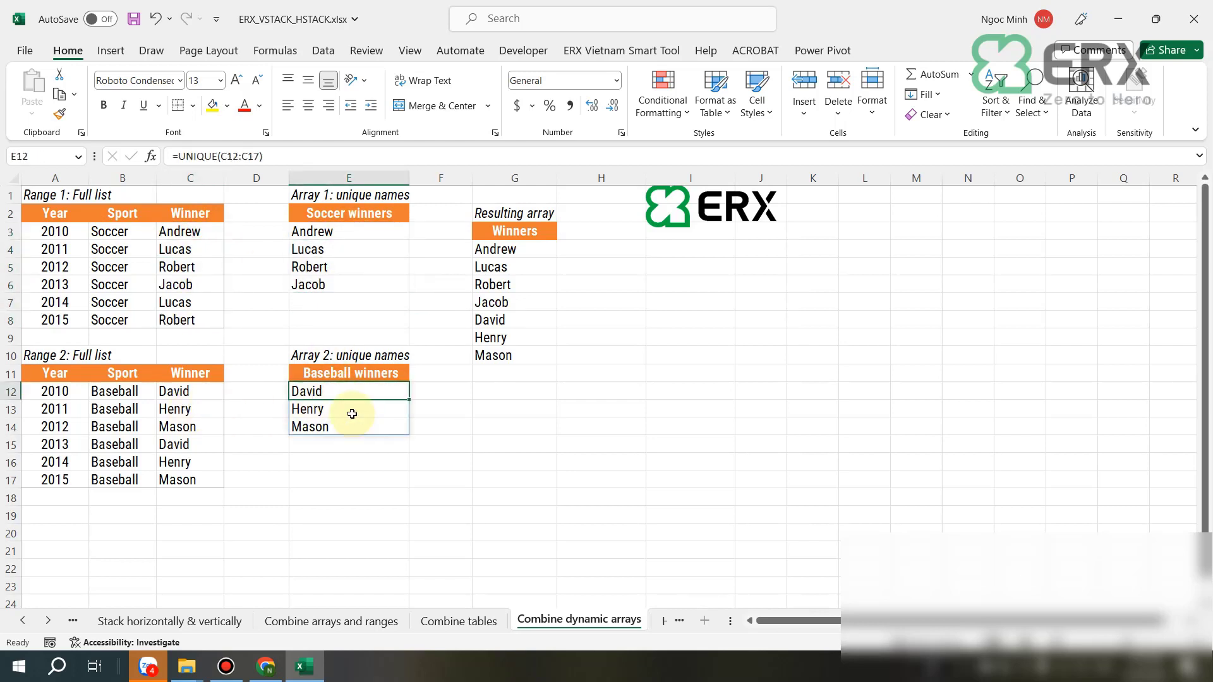
left_click(530, 249)
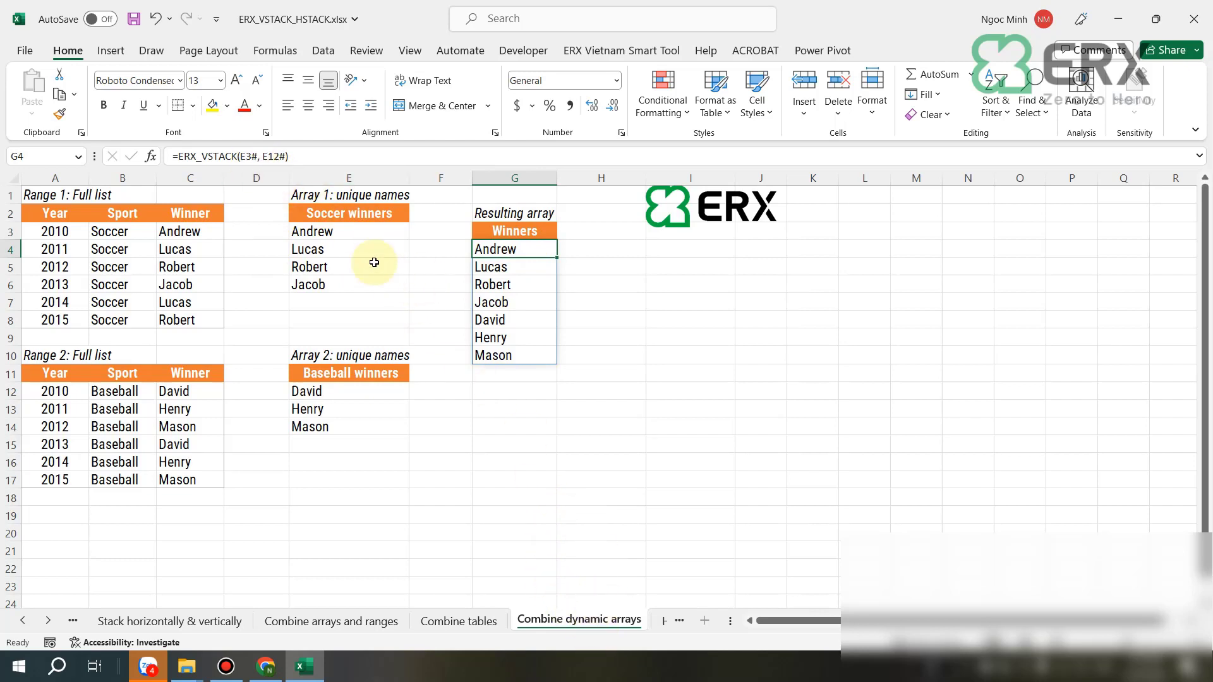
Enter =UNIQUE(C3:C8) in I7 to list the distinct soccer winners
left_click(695, 304)
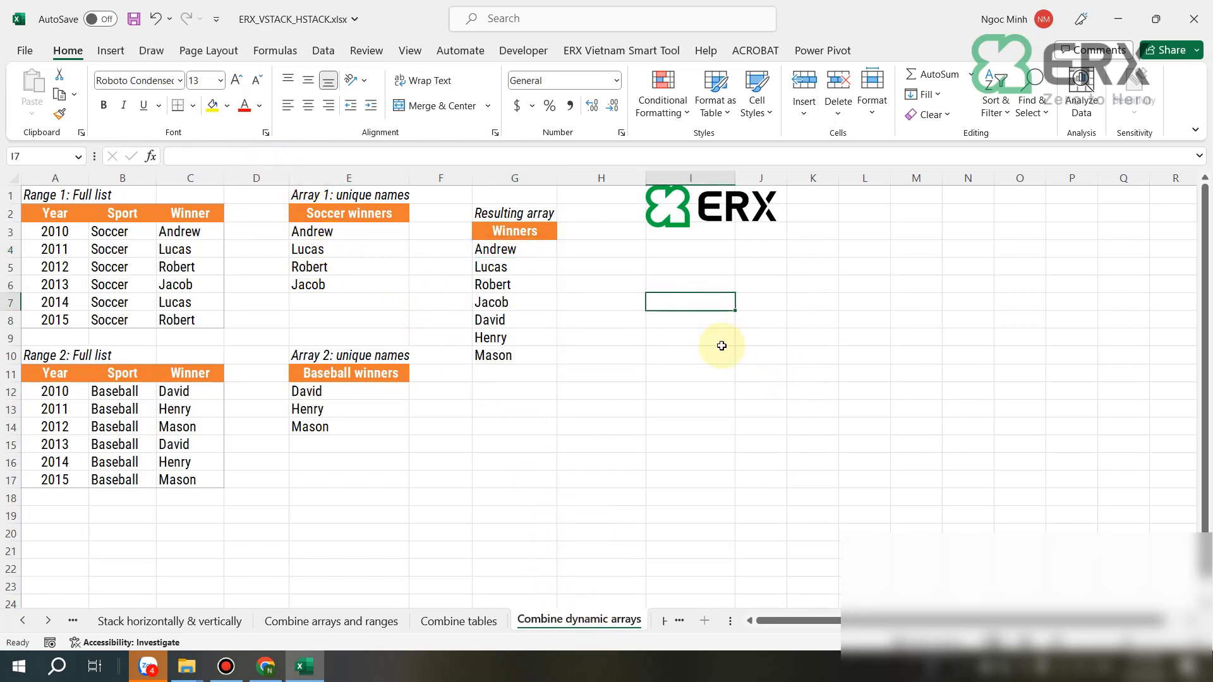
type("=un")
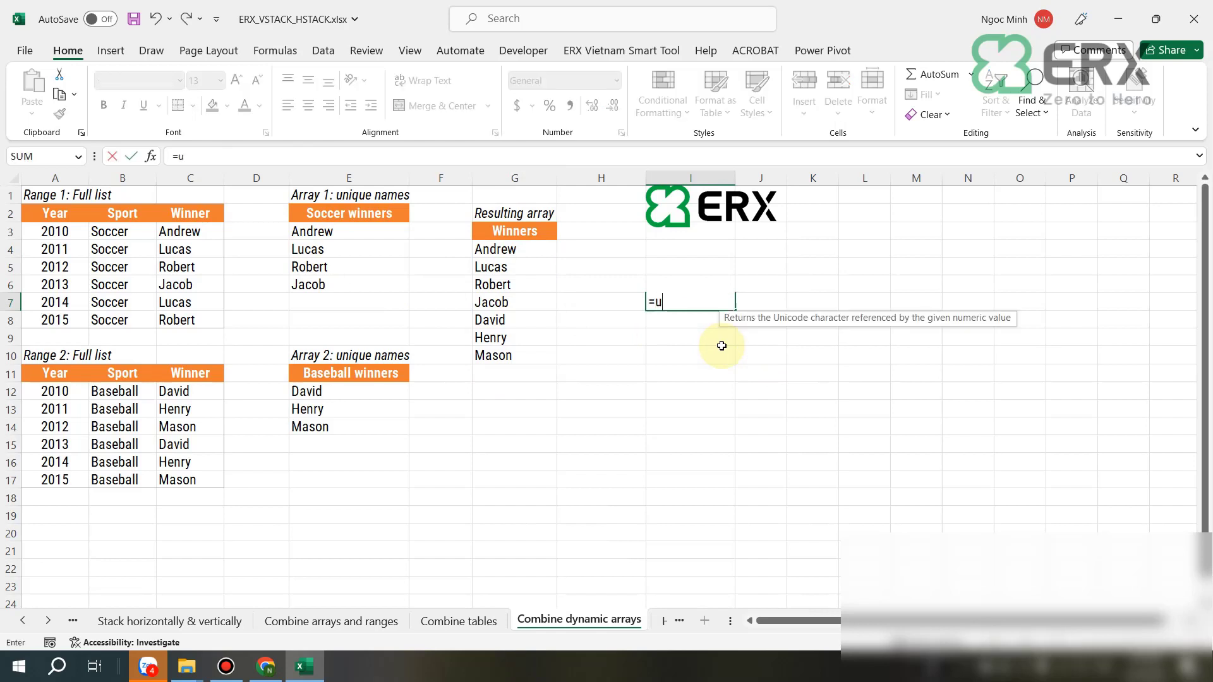
double_click(701, 347)
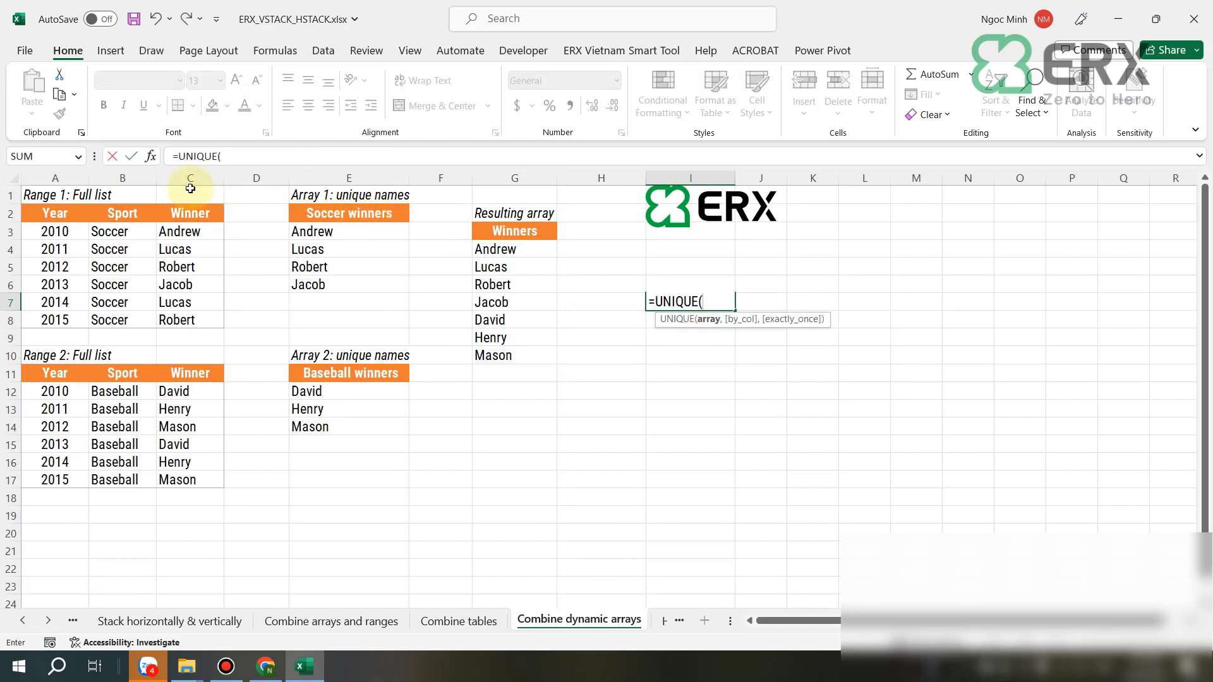
left_click(186, 232)
left_click_drag(190, 271, 191, 322)
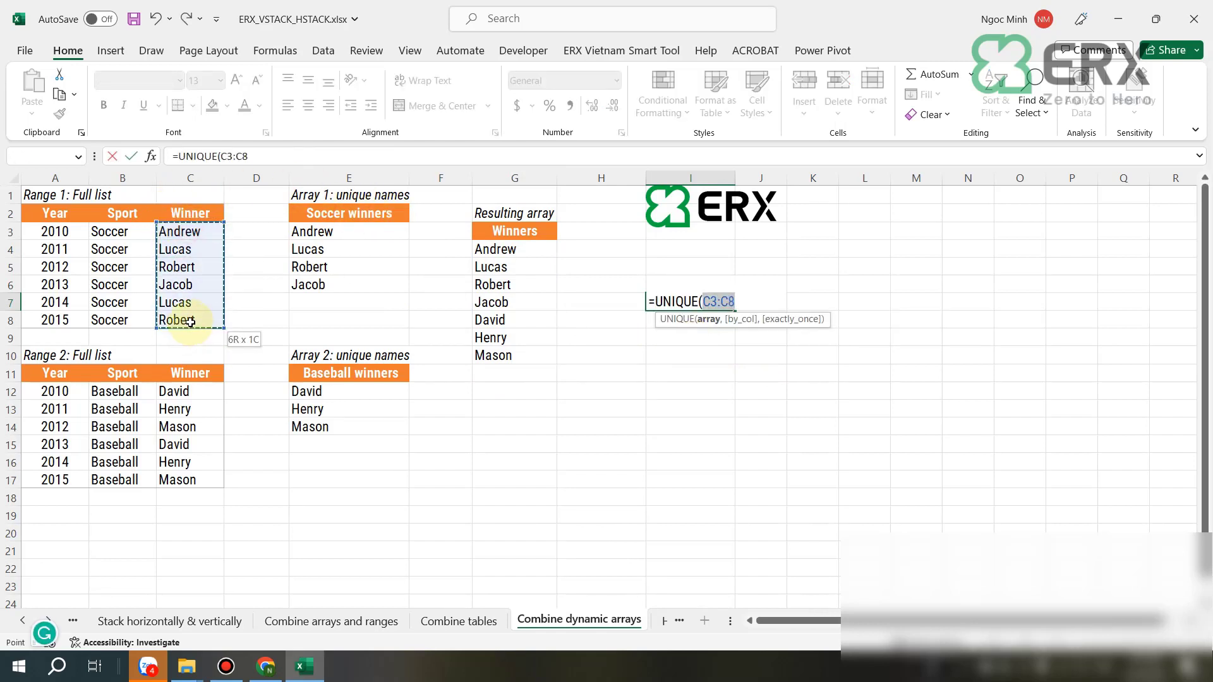
key("Return")
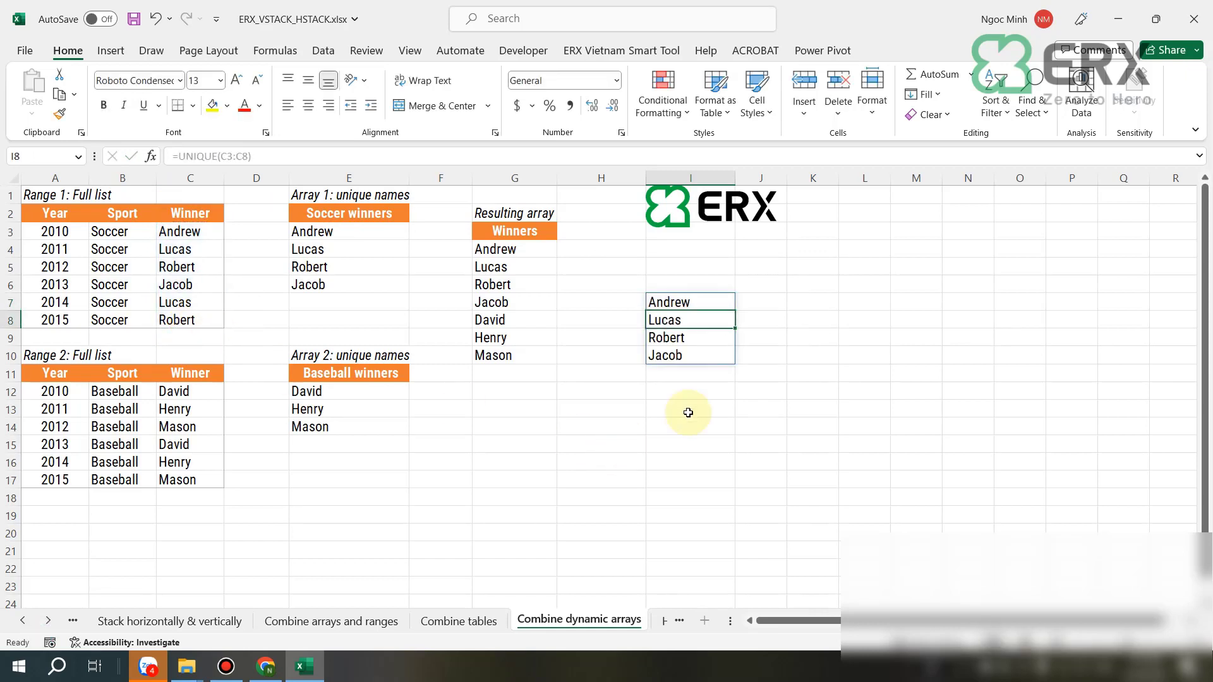
Enter =I7# in L7 to reference the whole spilled array that starts in I7
left_click(669, 302)
left_click(694, 323)
left_click(698, 337)
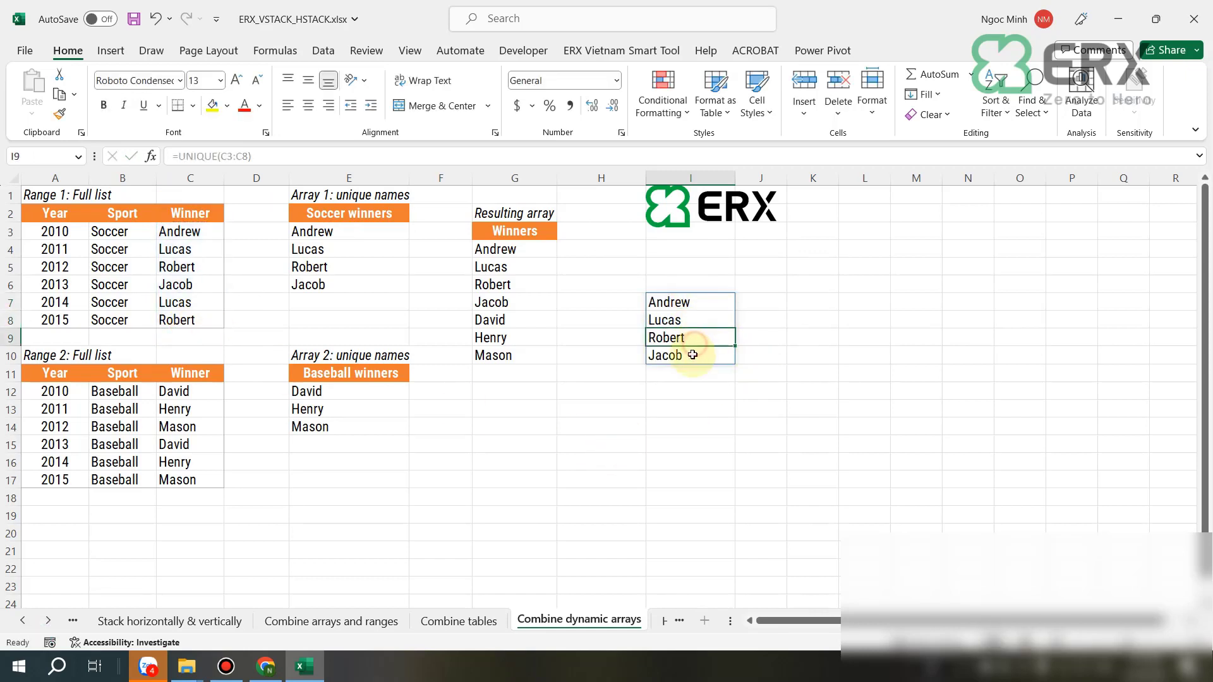
left_click(699, 293)
left_click(697, 308)
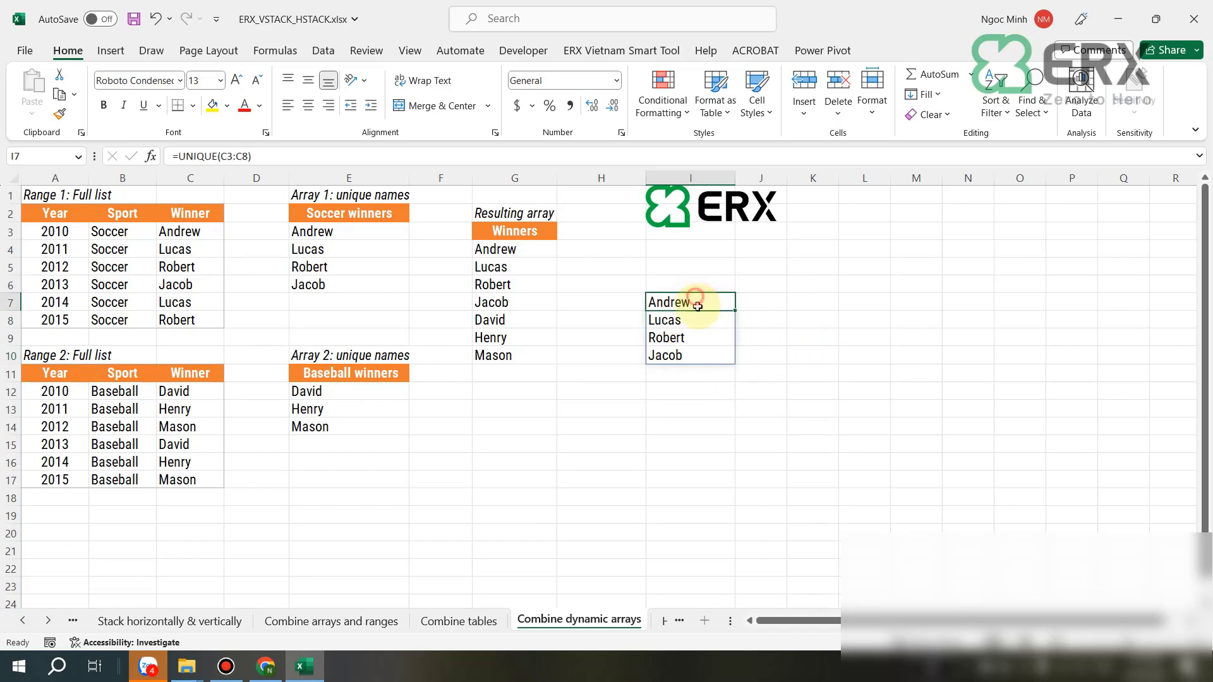
left_click_drag(697, 306, 694, 355)
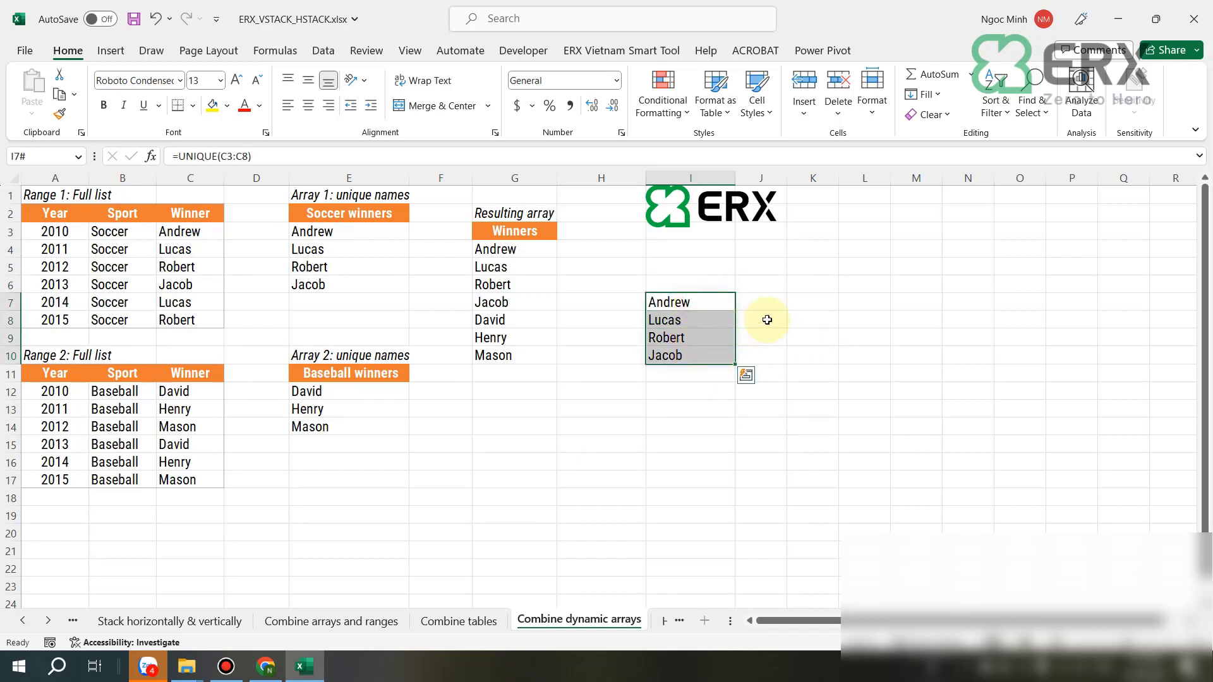
left_click(871, 297)
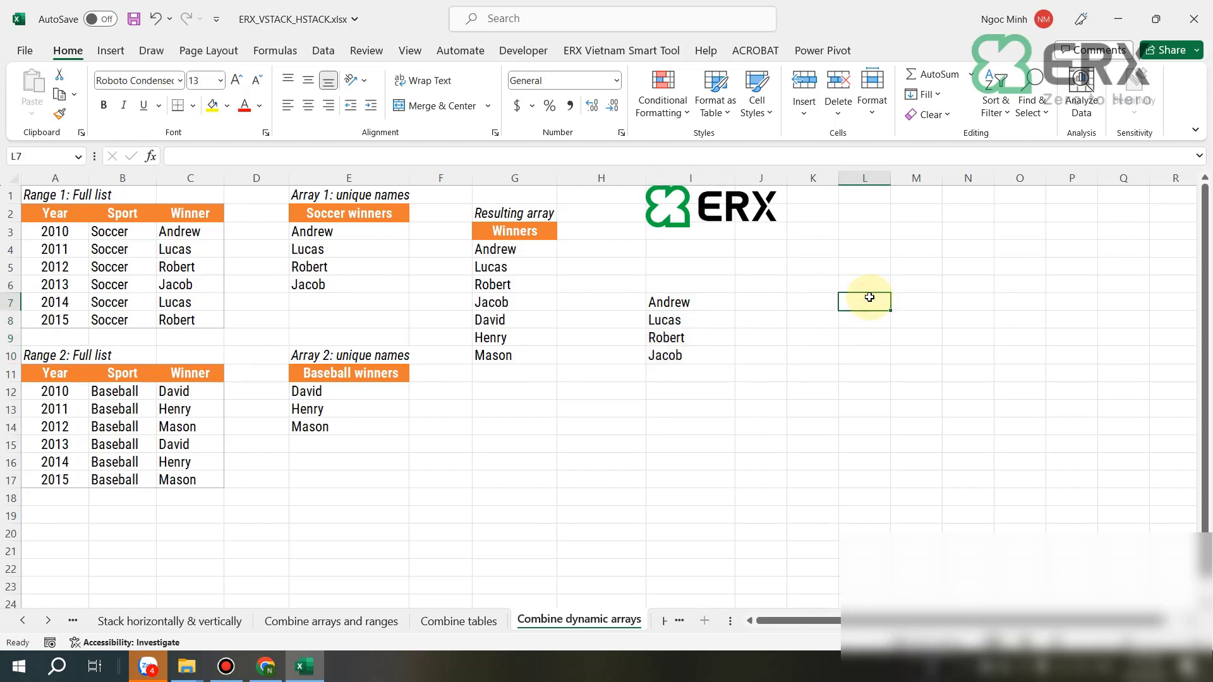
type("=")
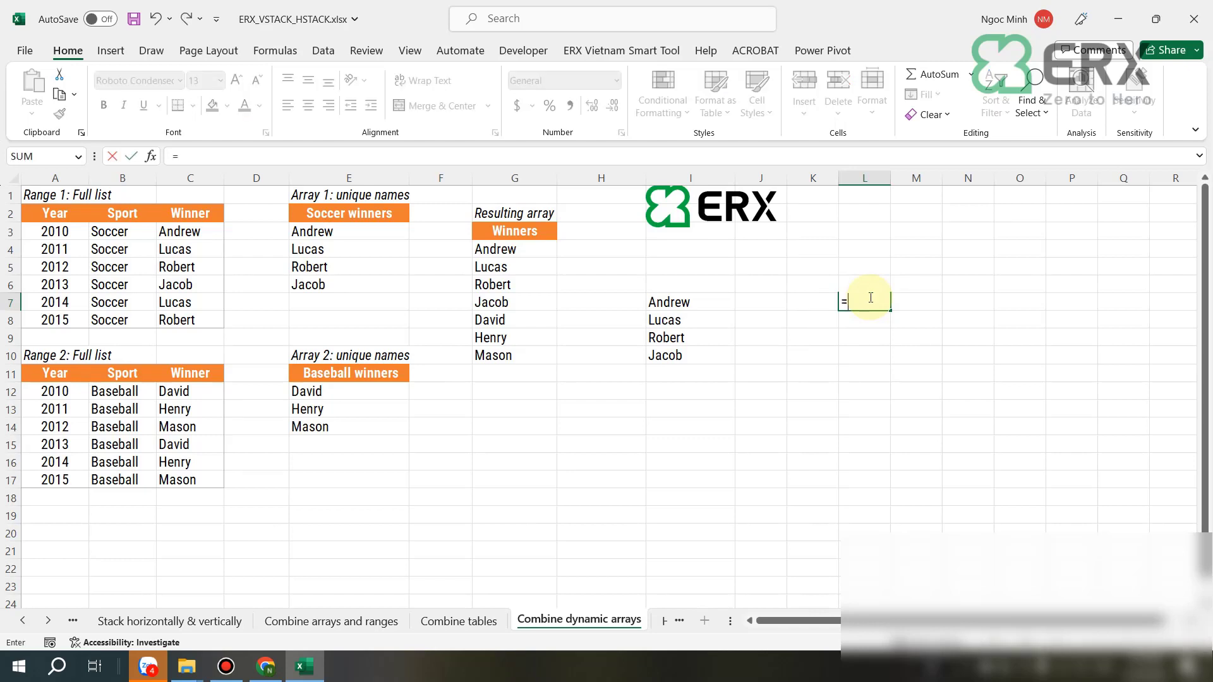
left_click(686, 304)
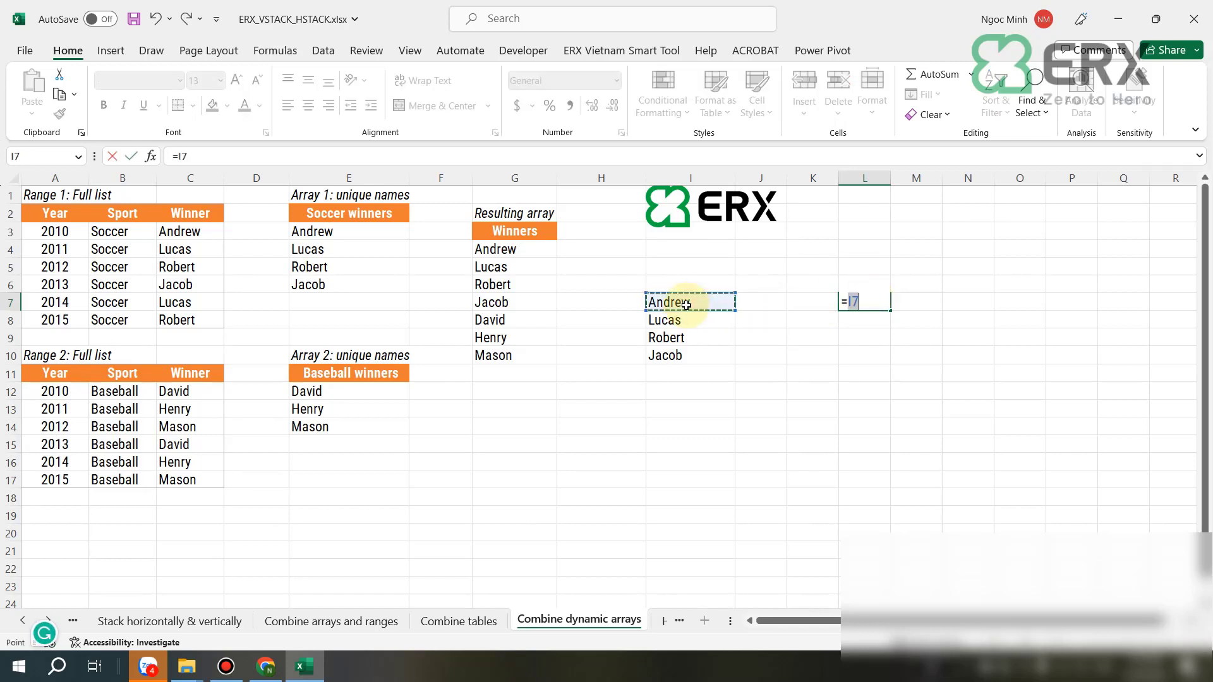
type("#")
key("Return")
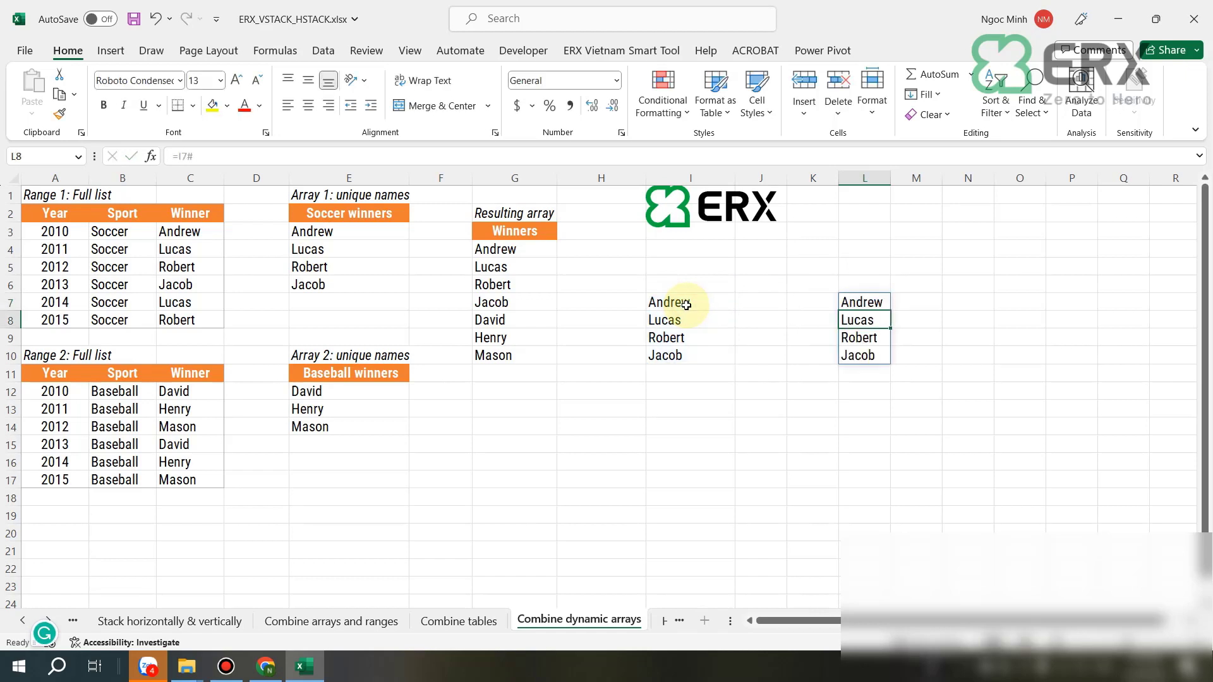
Replace the 2012 and 2015 soccer winners in C5 and C8 with the 2014 winner's name and check the dependent arrays
left_click(686, 304)
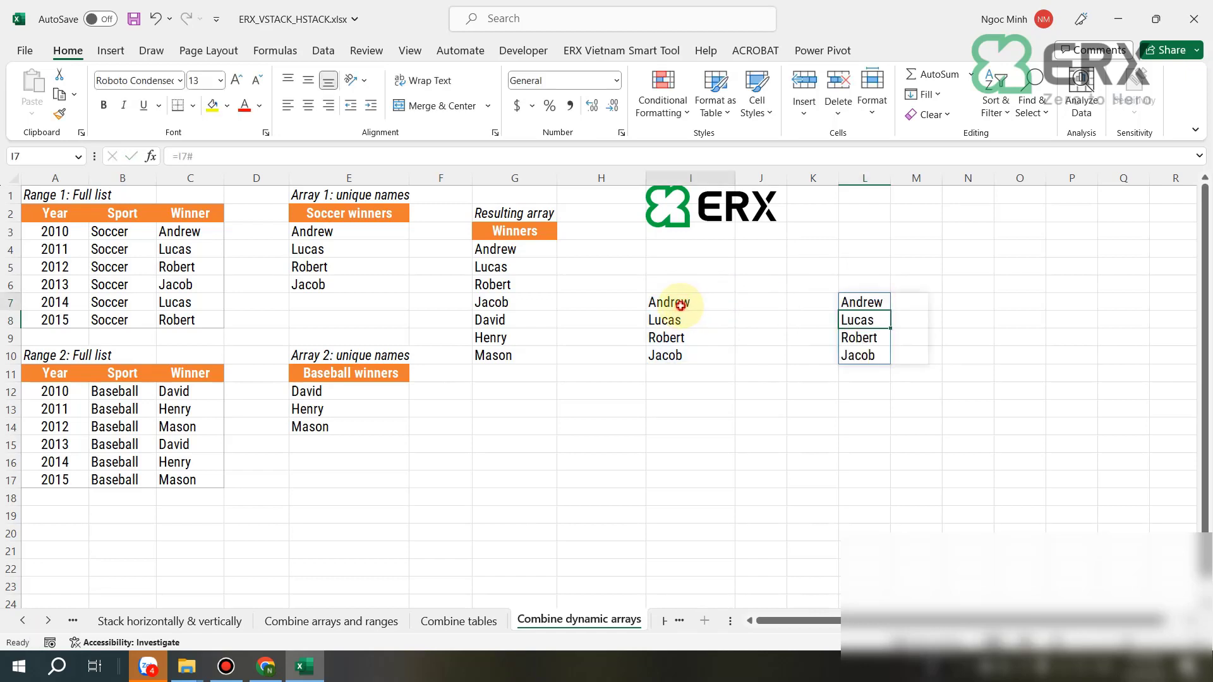
left_click(180, 319)
left_click(186, 283)
left_click(198, 267)
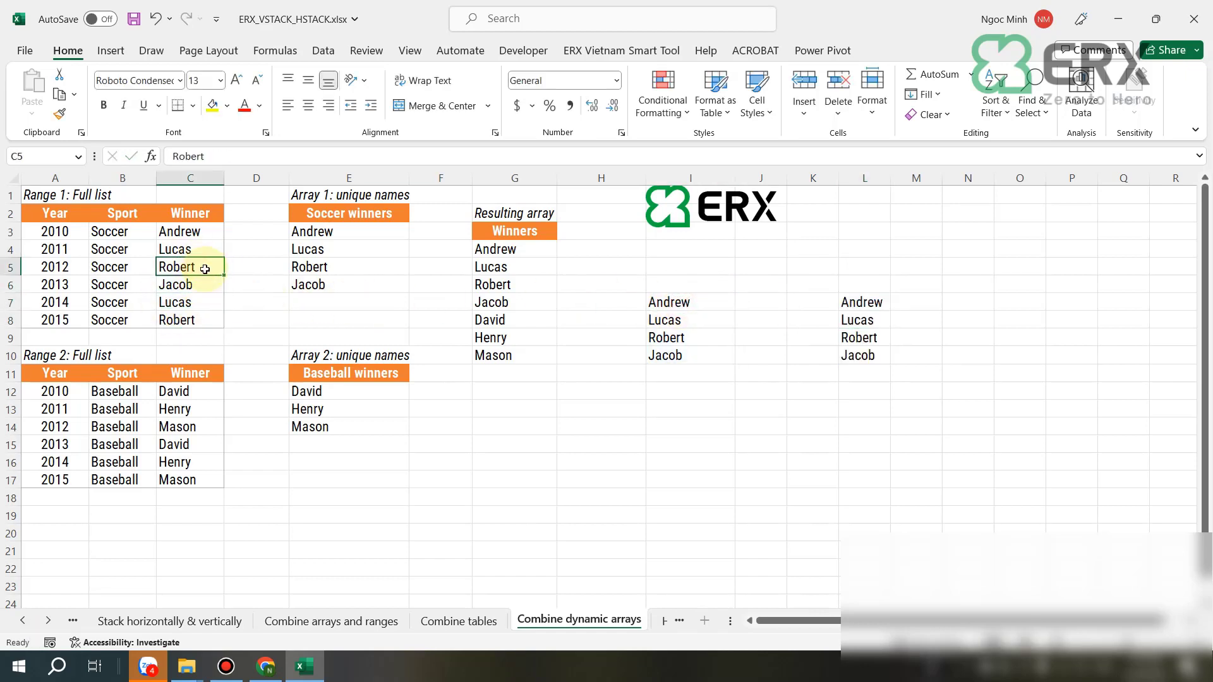
left_click(191, 319)
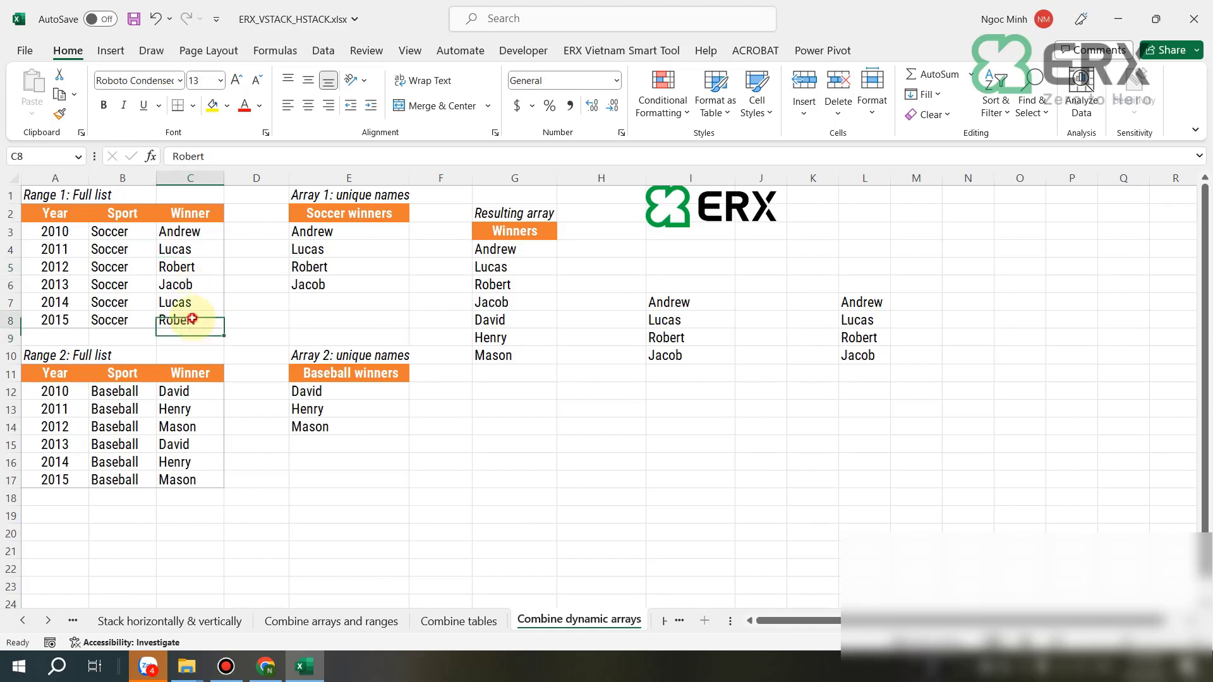
left_click(203, 268)
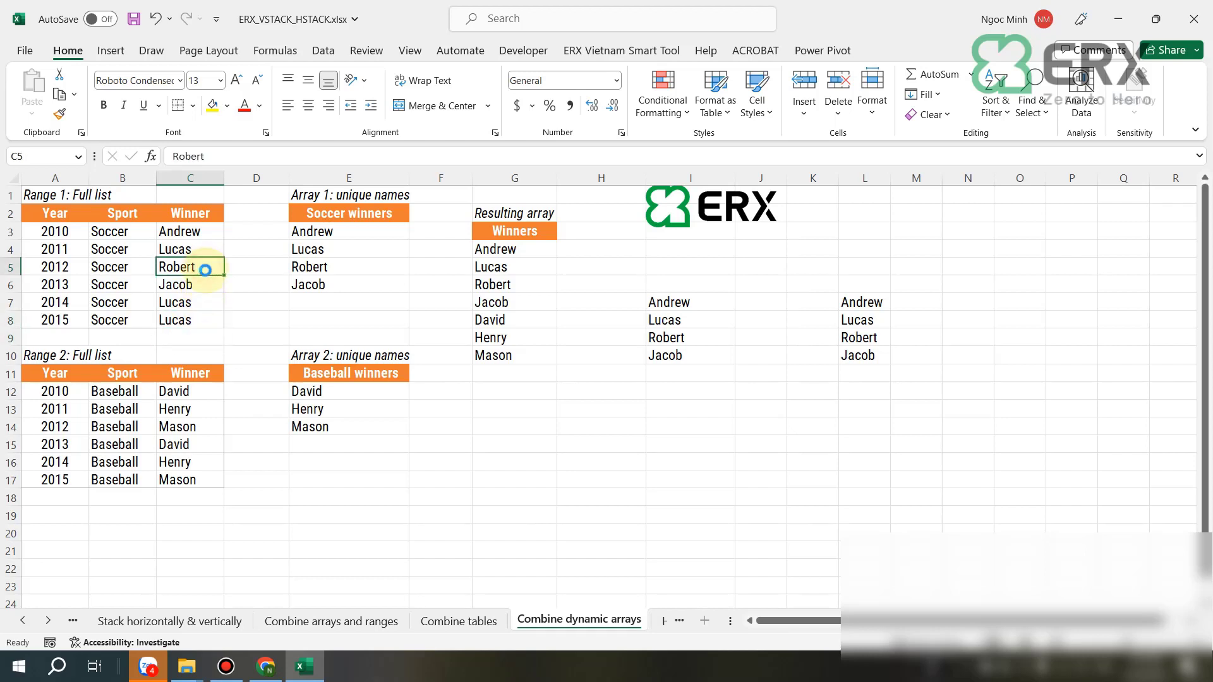
type("Lucas")
left_click(569, 426)
left_click(688, 324)
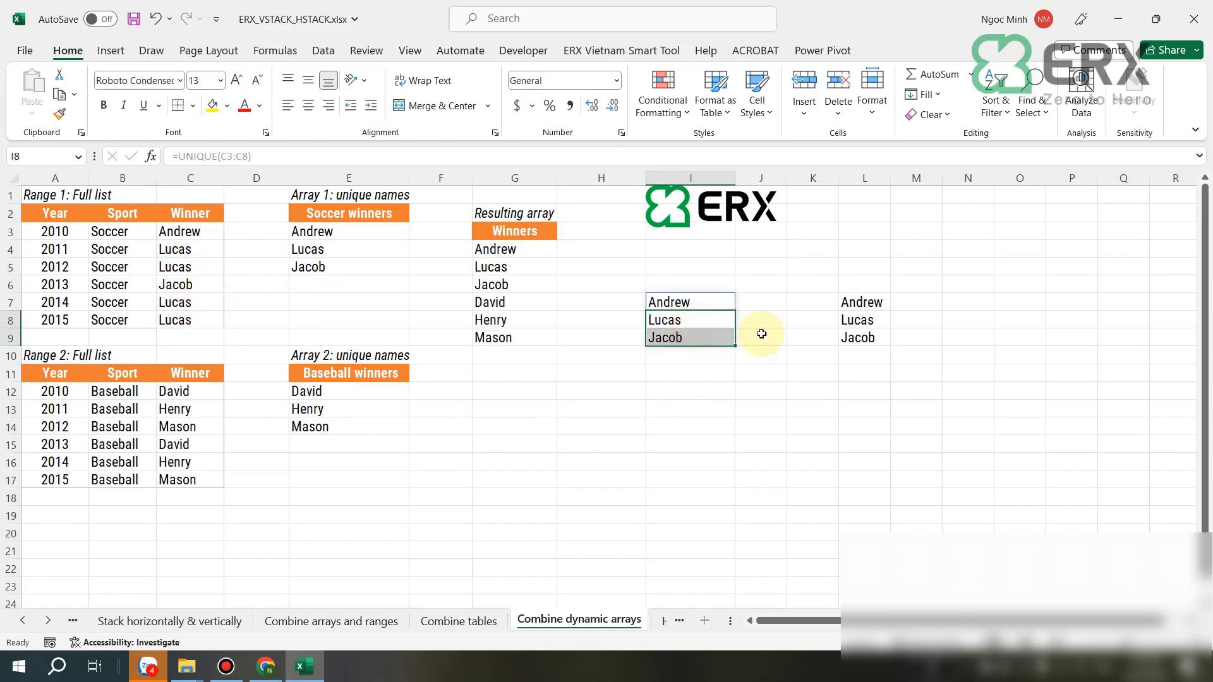
left_click_drag(862, 305, 866, 338)
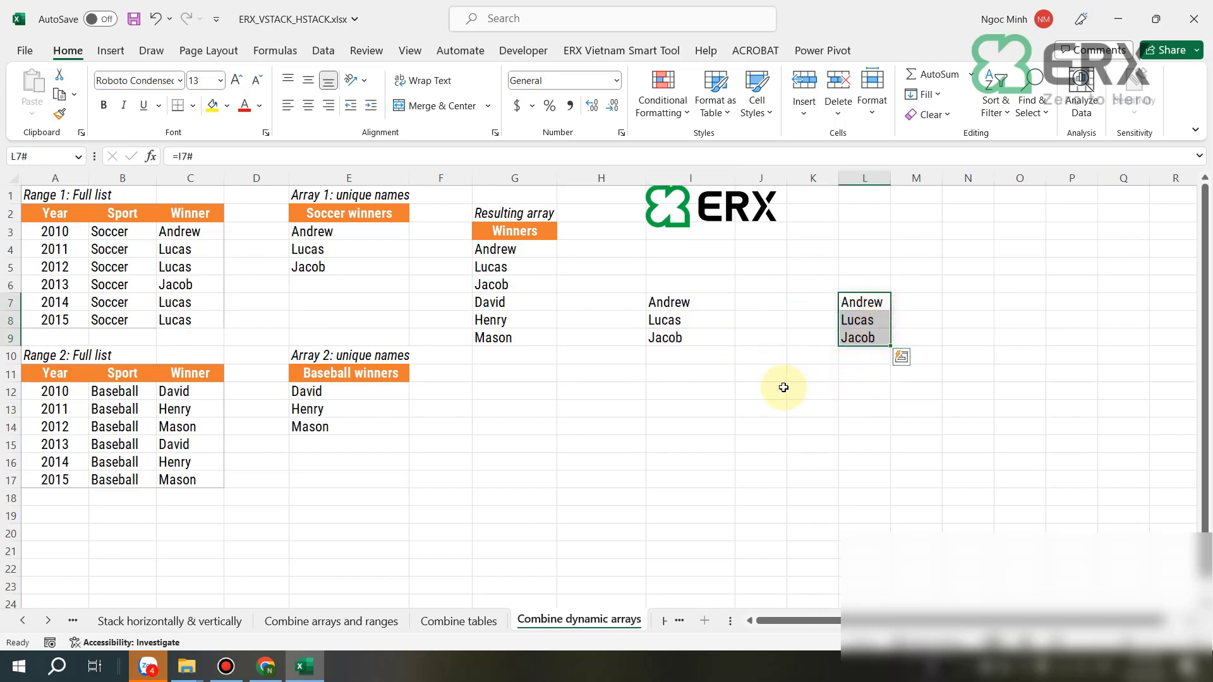
left_click(517, 254)
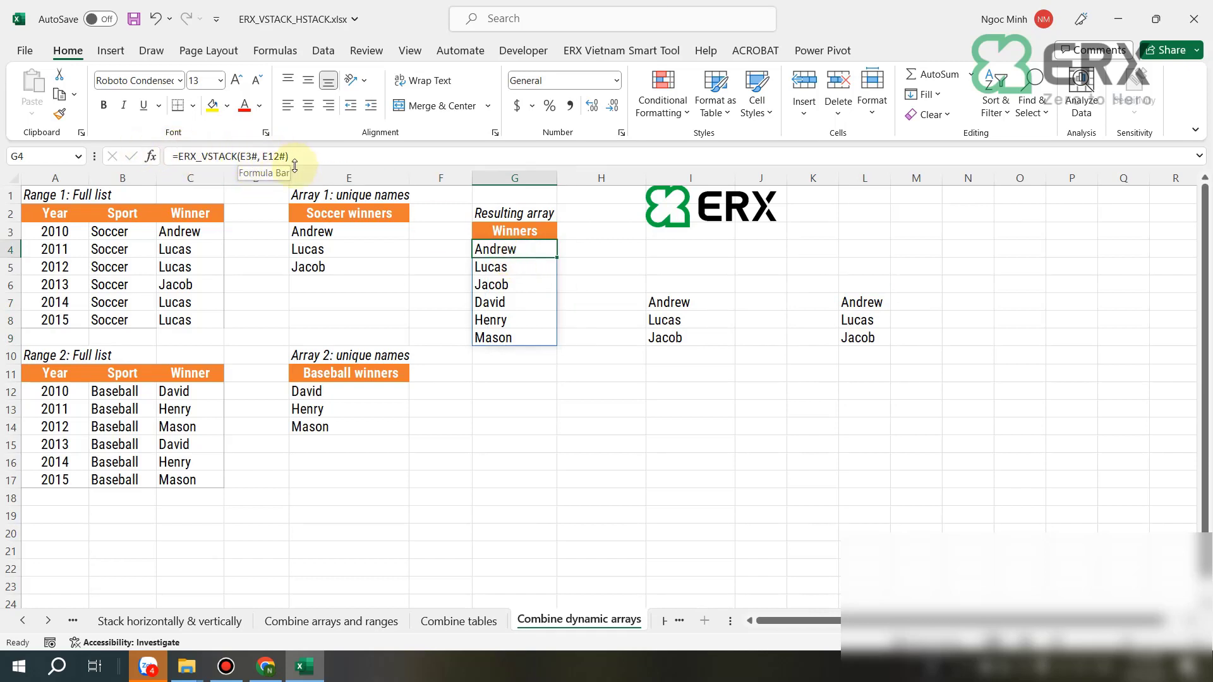
Open the Handle blanks sheet and examine the default stacking formula in D4 and the zero-removing SUBSTITUTE formula in G4
left_click(758, 428)
left_click(663, 621)
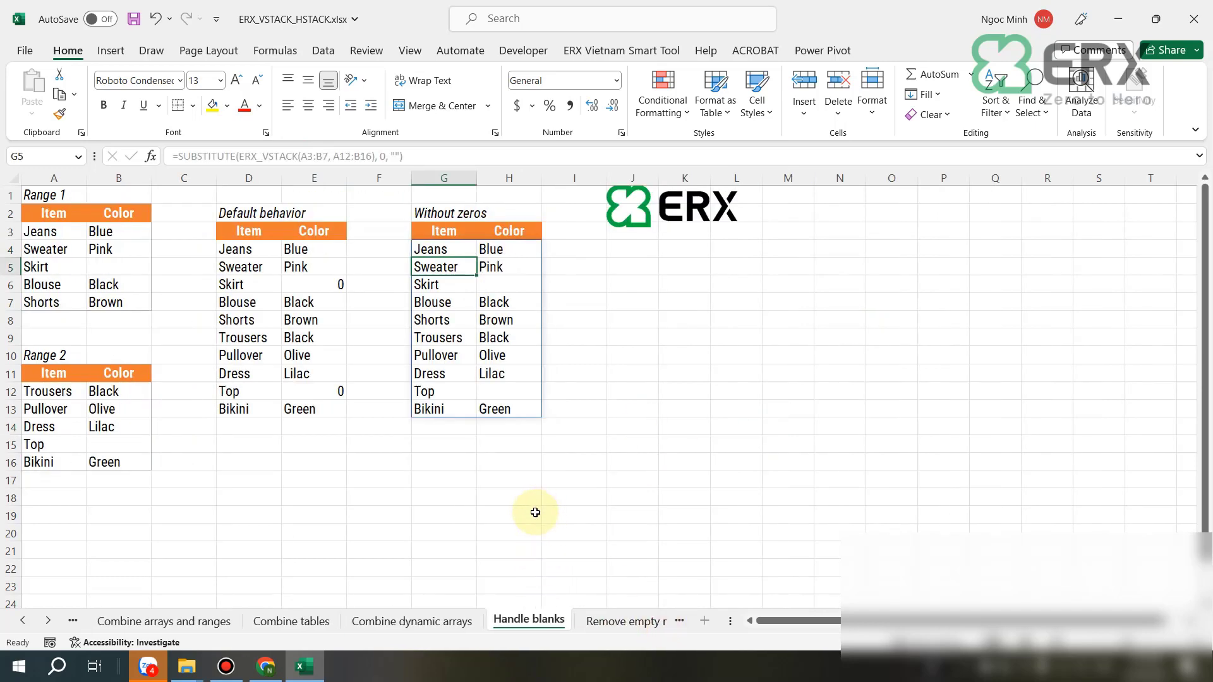
left_click(270, 420)
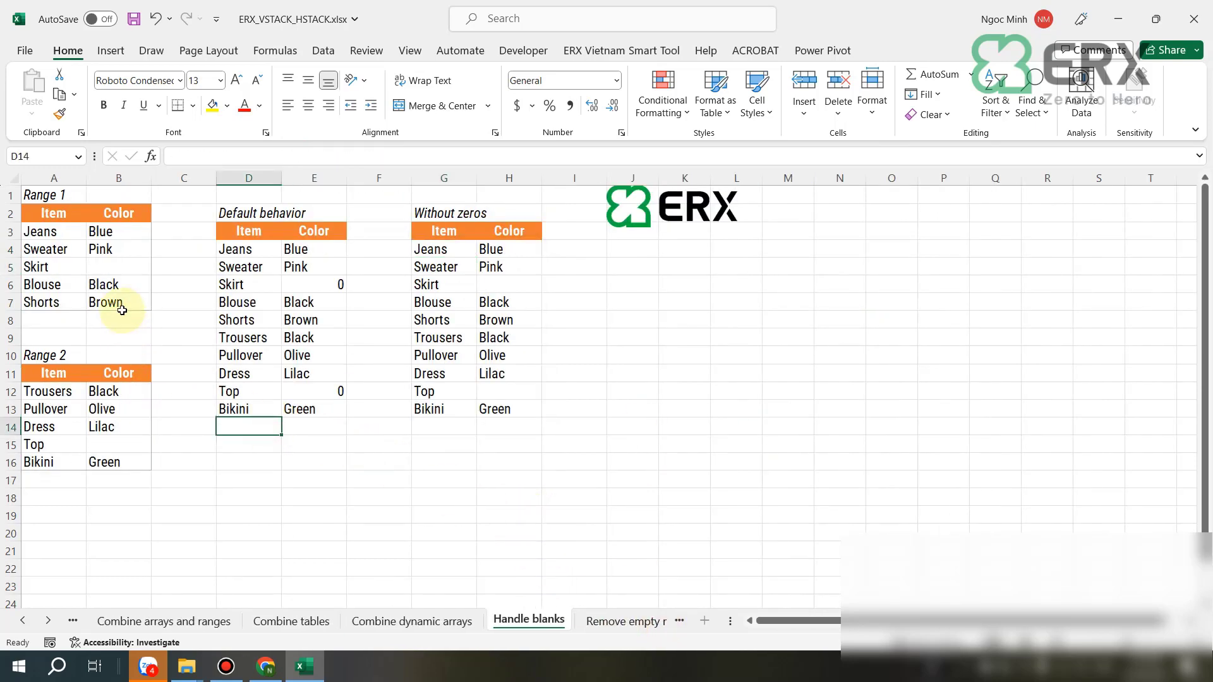
left_click(107, 255)
left_click(240, 249)
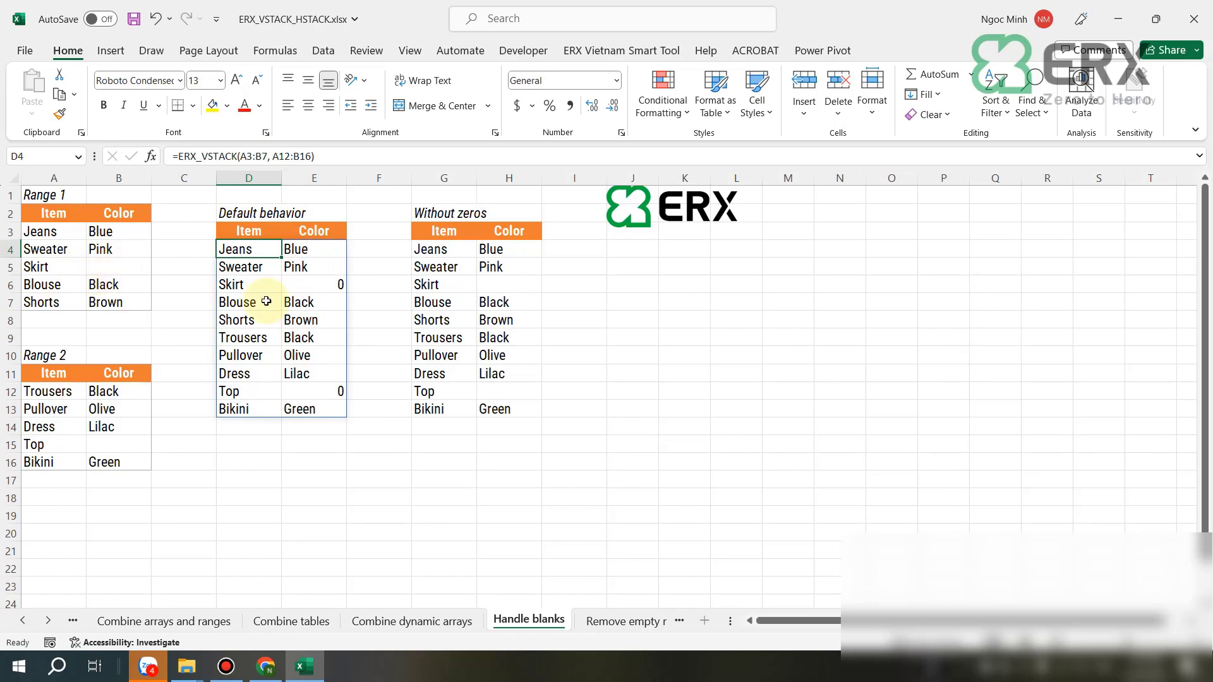
left_click(453, 249)
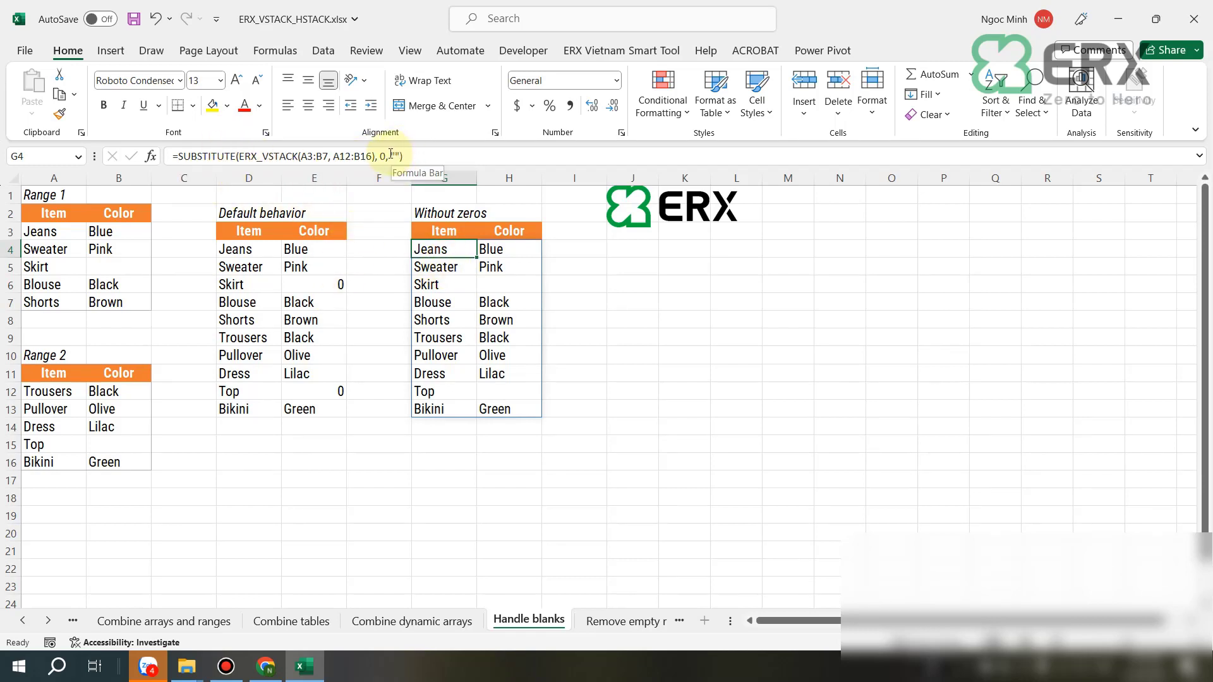
left_click(499, 302)
left_click(493, 374)
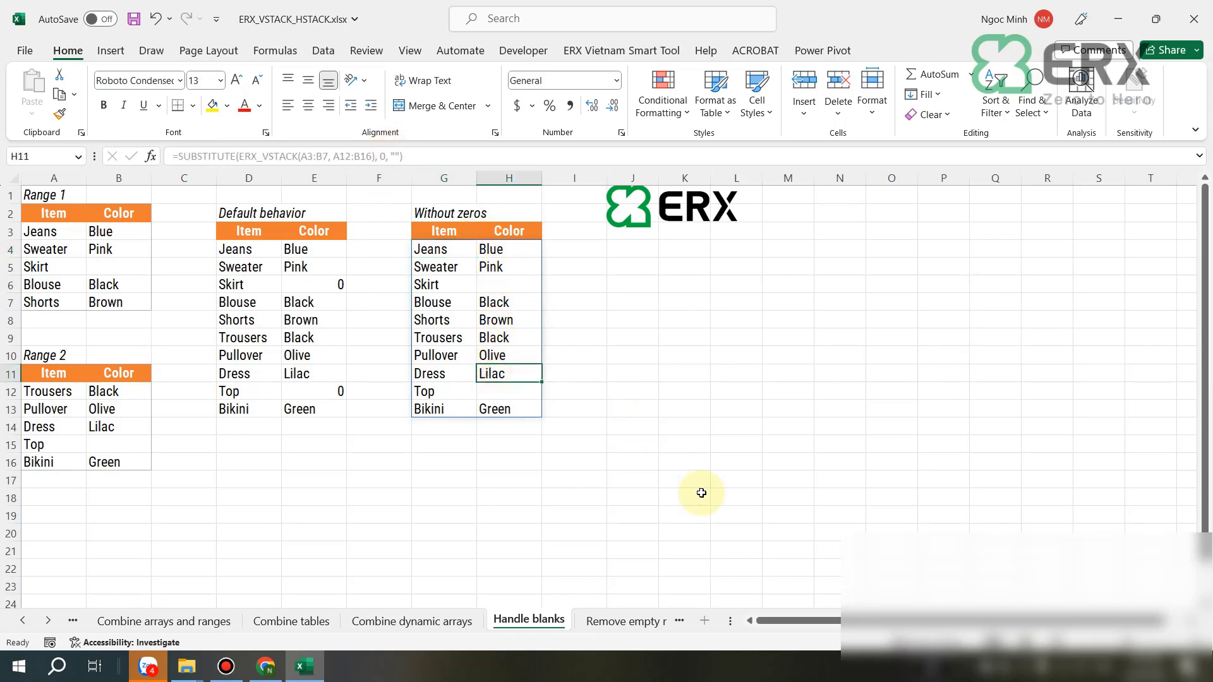
Open the Remove empty rows sheet and examine the blank cells in Range 1 and Range 2 and the FILTER formula in D4
left_click(619, 622)
left_click(505, 463)
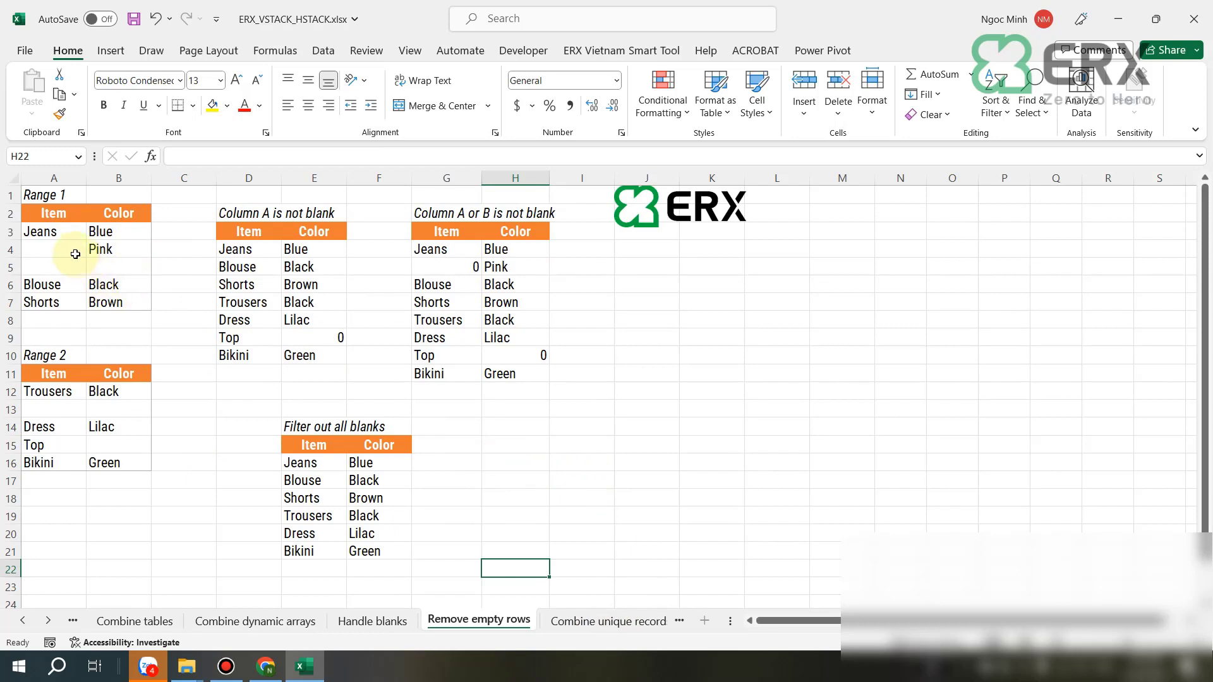
left_click_drag(41, 234, 144, 304)
left_click_drag(69, 391, 108, 463)
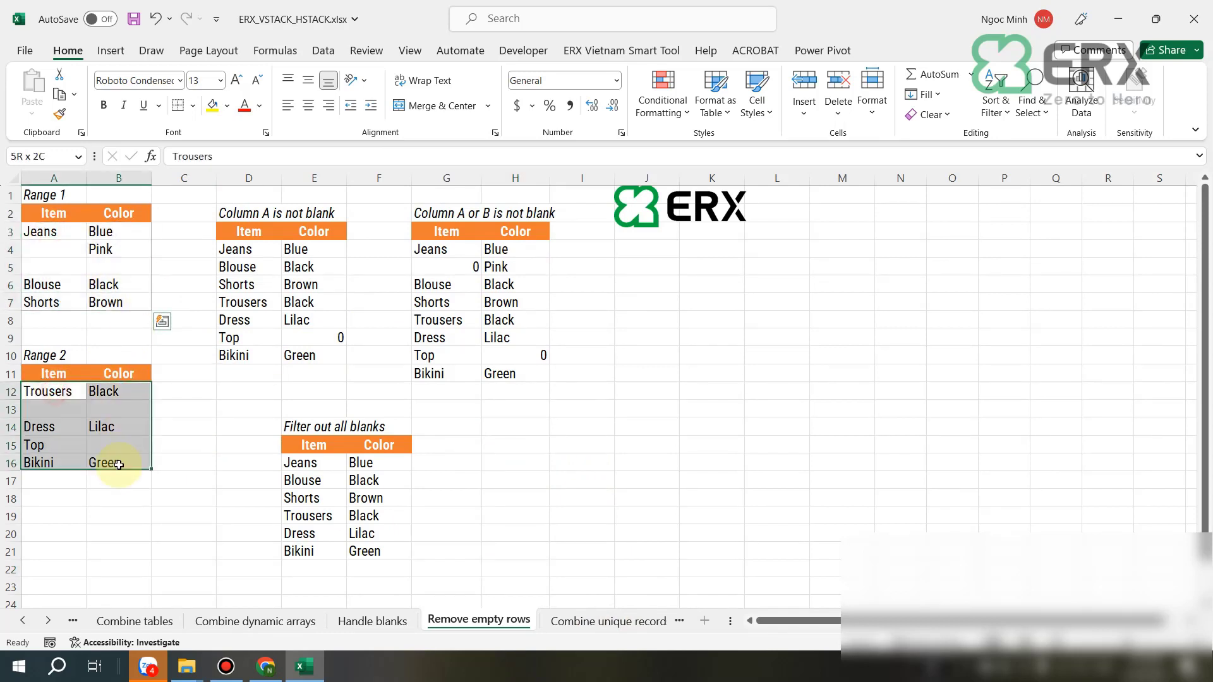
left_click(84, 408)
left_click(136, 409)
left_click(76, 429)
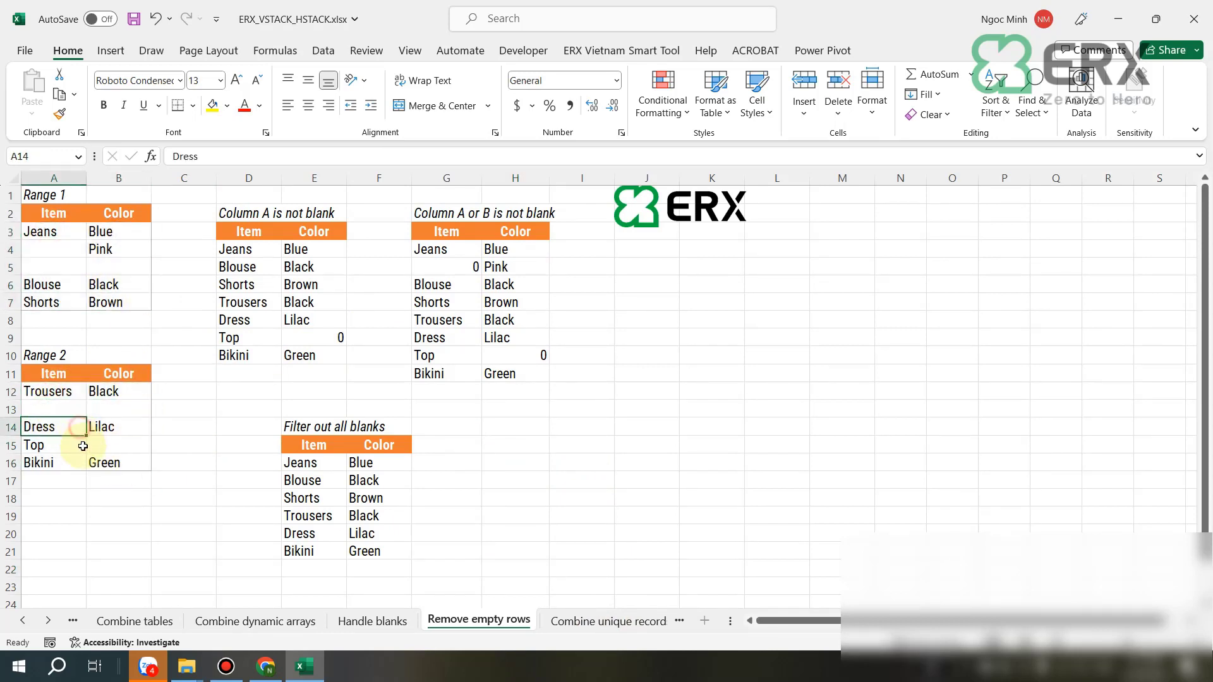
left_click(250, 254)
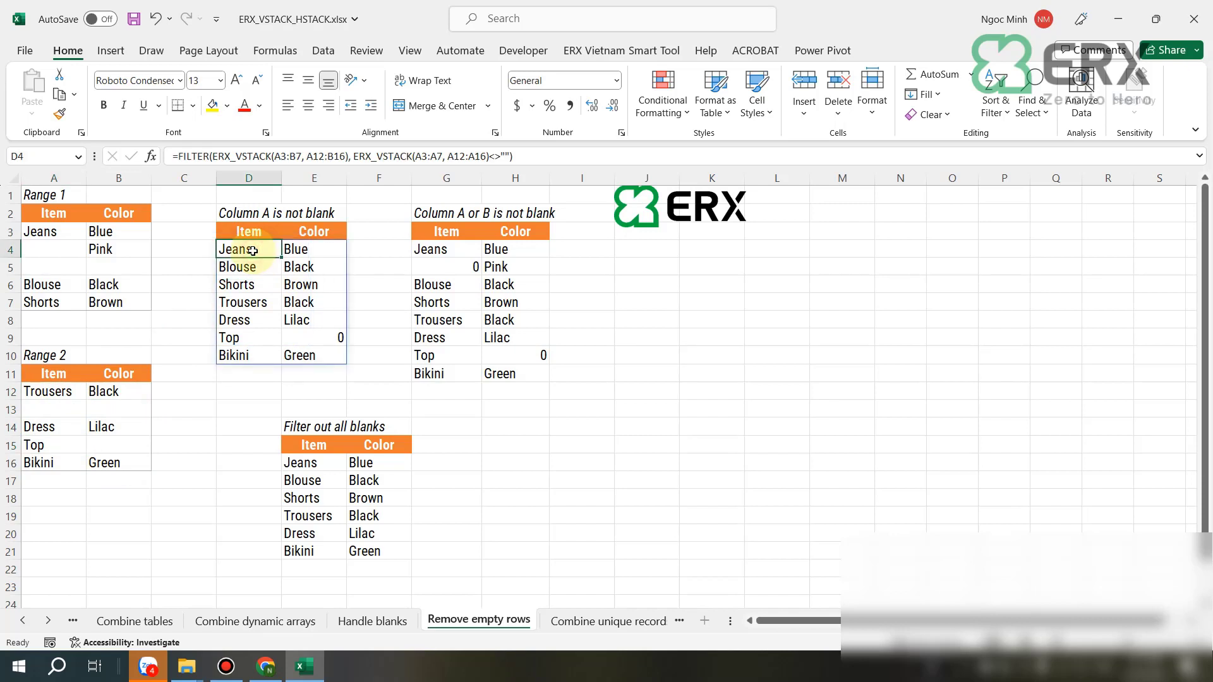
left_click(312, 355)
left_click(248, 246)
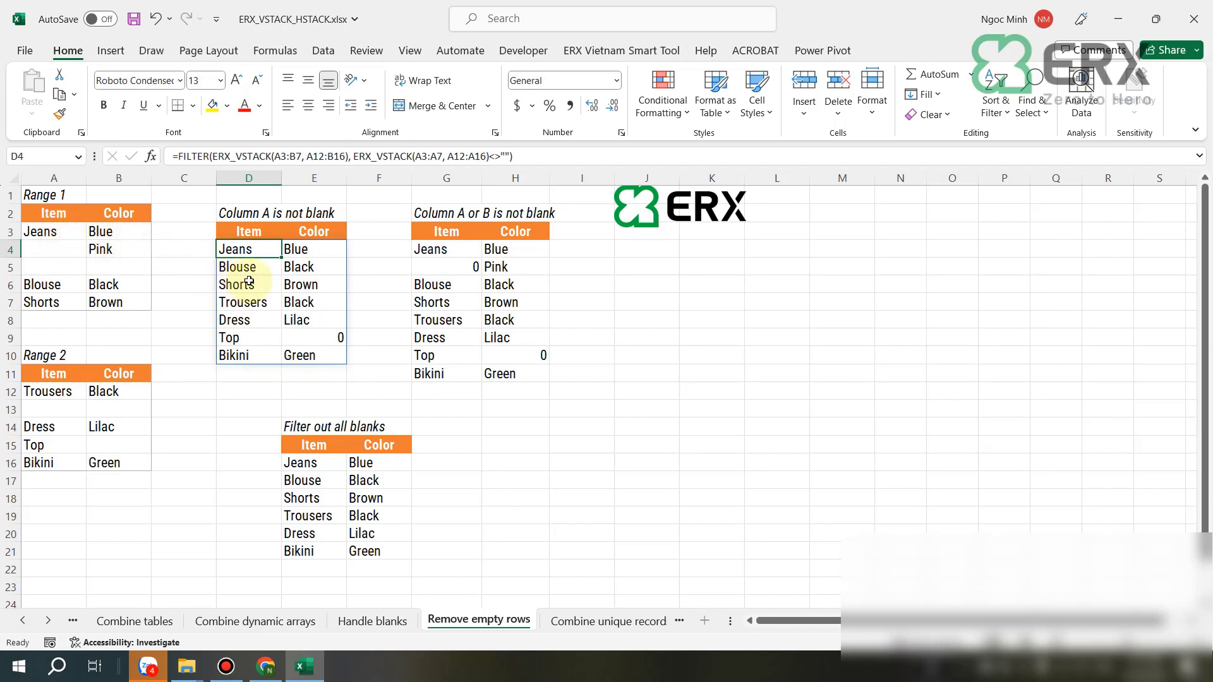
Review the rows of A3:B7 and A12:B16, checking which ones lack an item, a color or both
left_click_drag(50, 233, 130, 302)
left_click(66, 232)
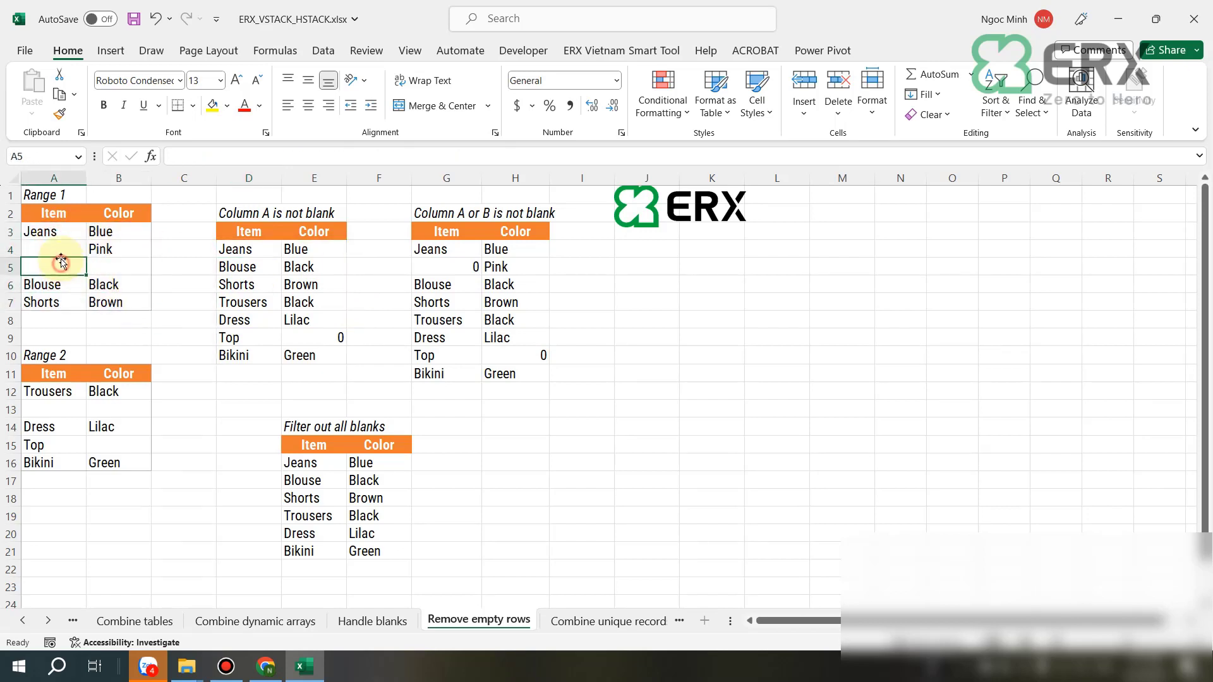
left_click_drag(57, 233, 149, 236)
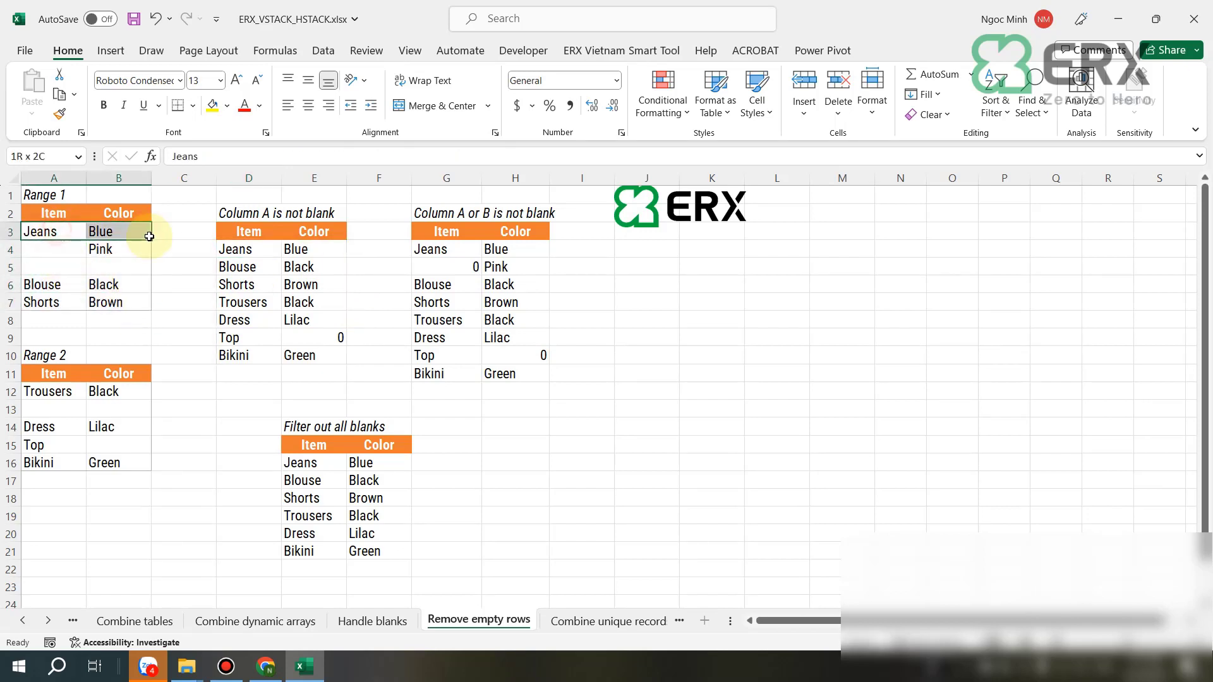
left_click_drag(60, 253, 146, 254)
left_click(55, 244)
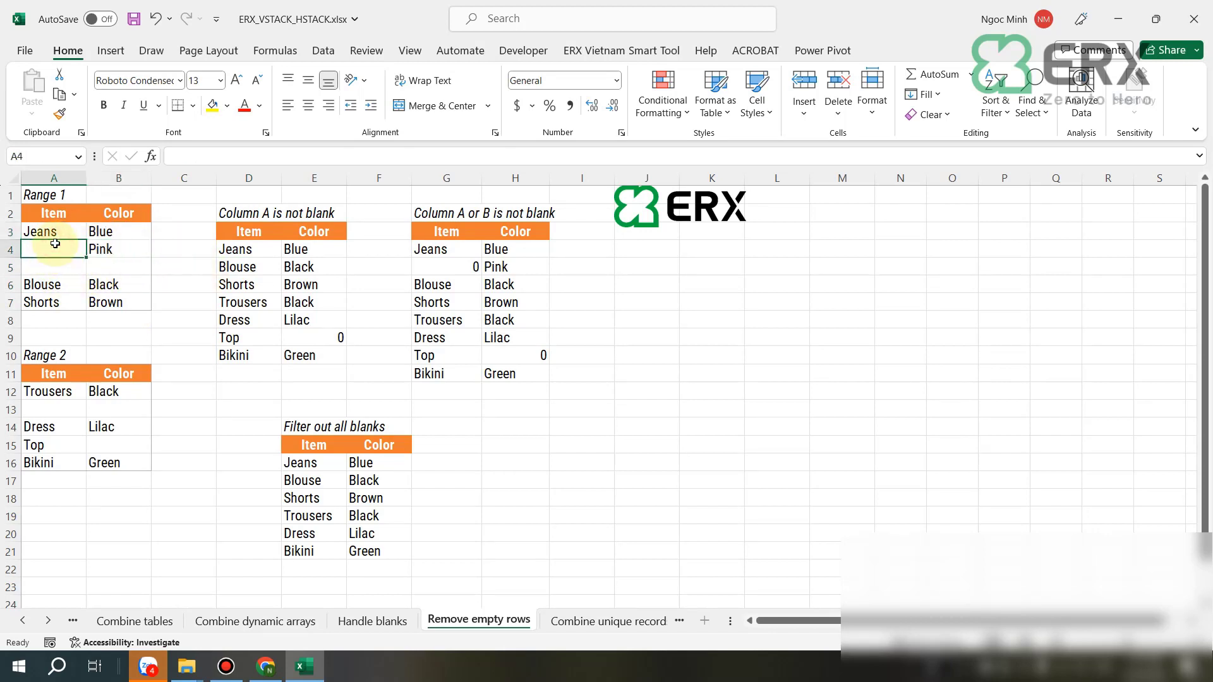
left_click_drag(44, 410, 114, 410)
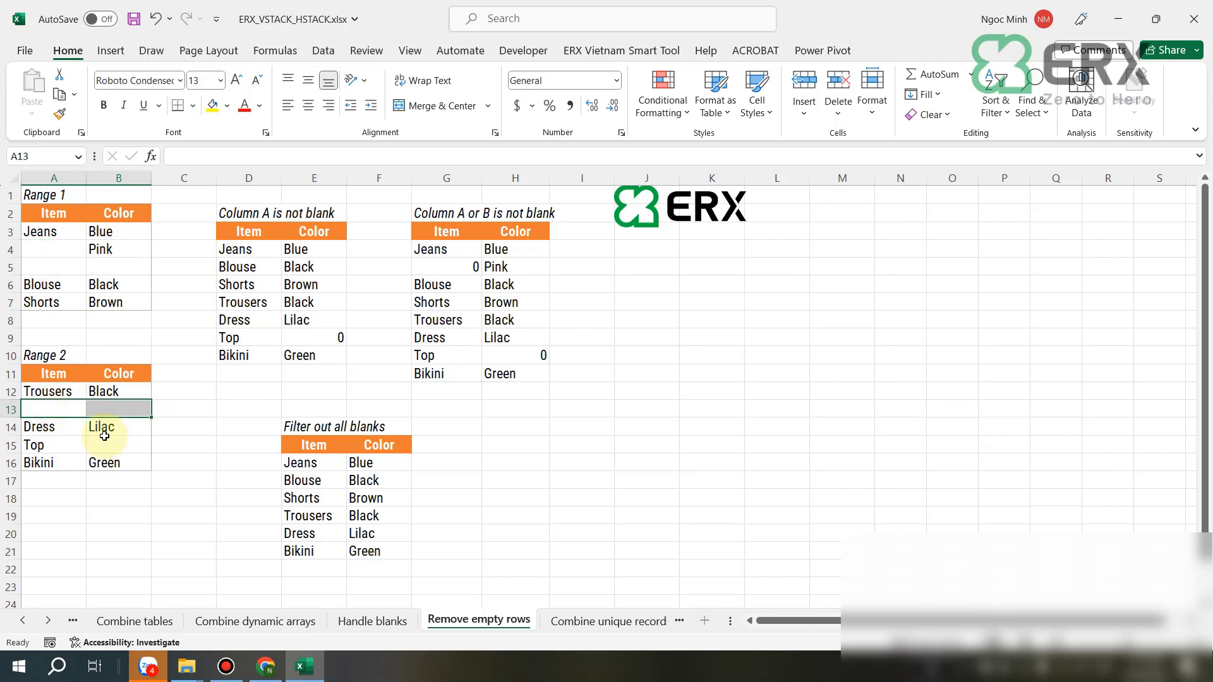
left_click(104, 444)
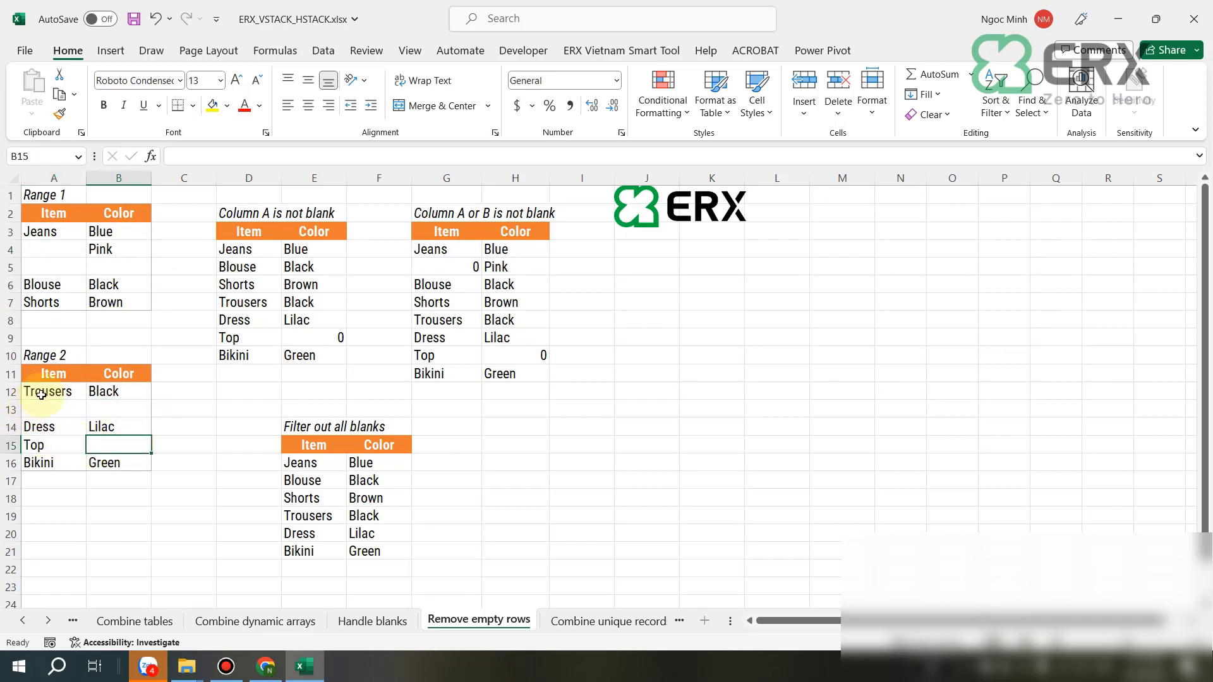
left_click_drag(38, 355, 130, 463)
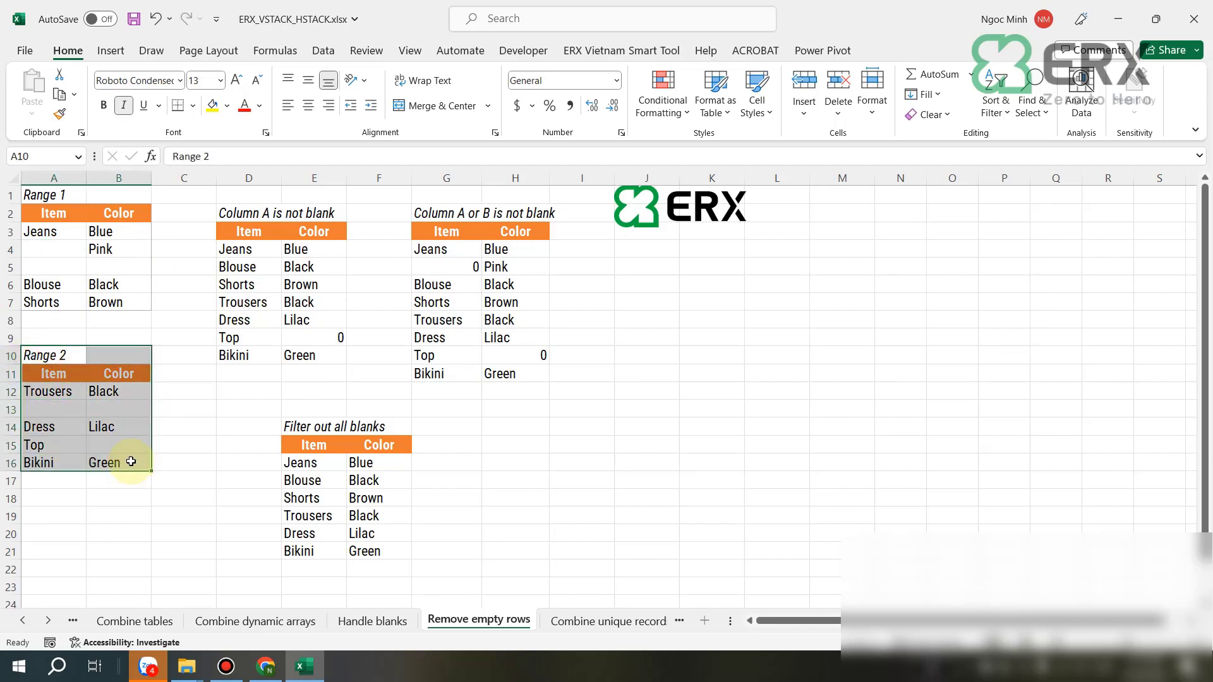
left_click(54, 237)
left_click(189, 284)
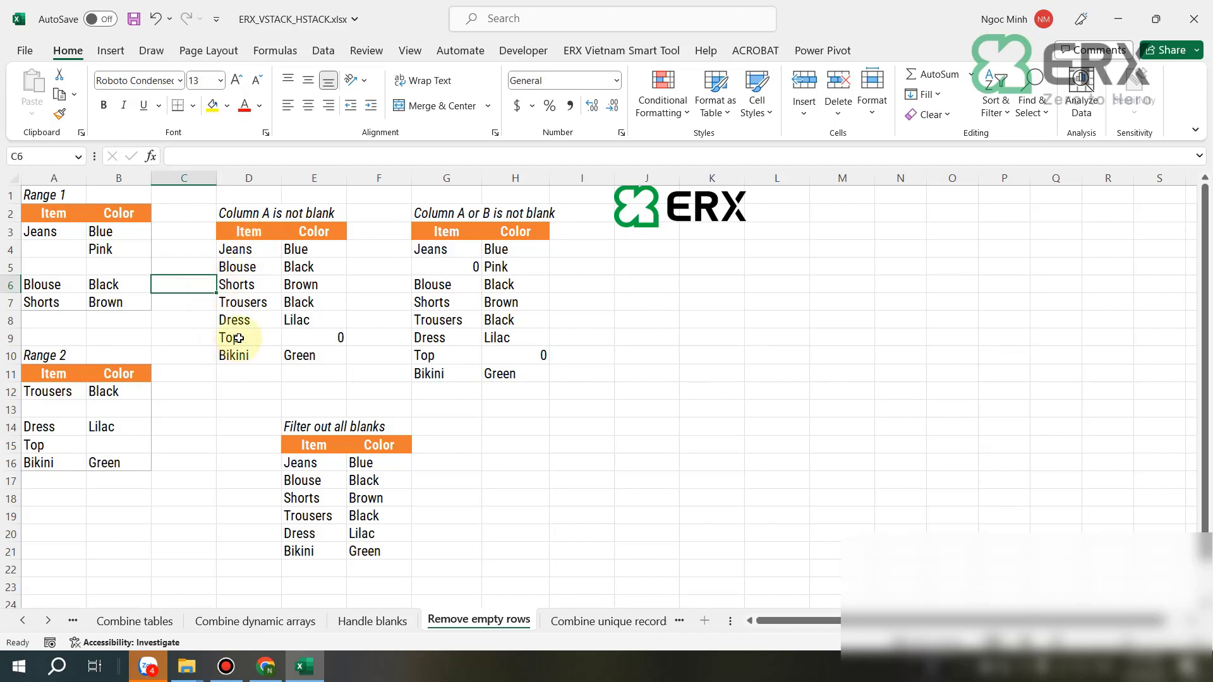
Examine the array and include arguments of the FILTER formula in D4, leaving the formula as it is
left_click(298, 232)
left_click(235, 249)
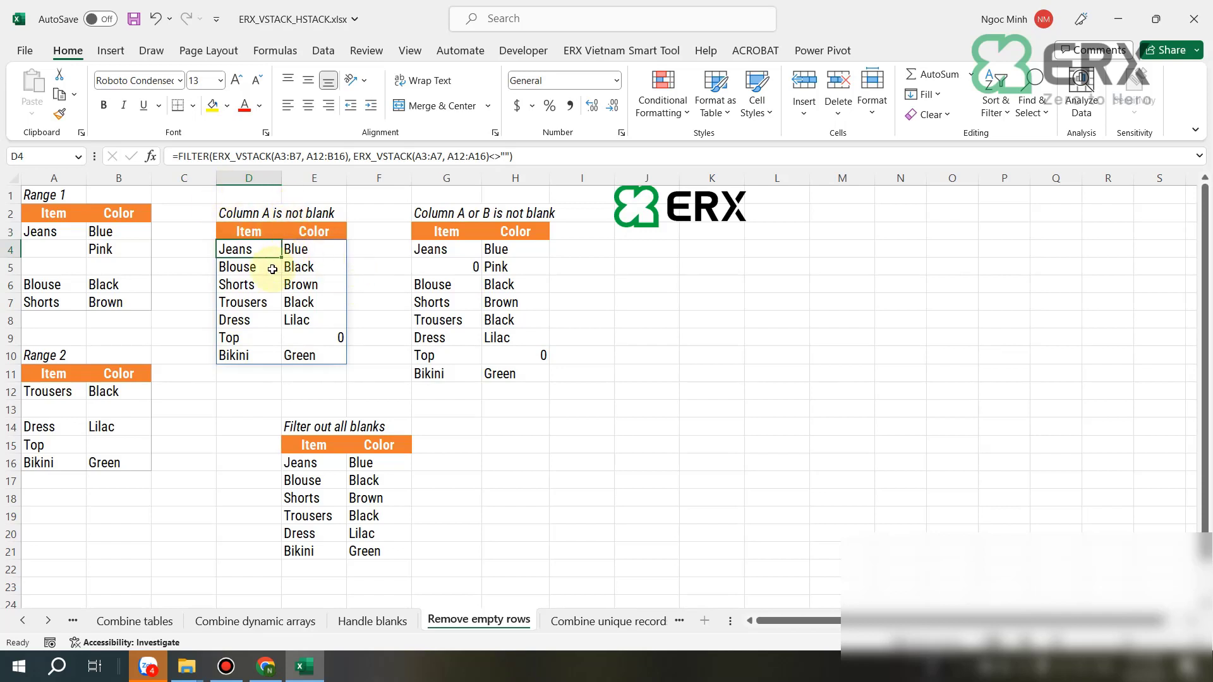
left_click(236, 156)
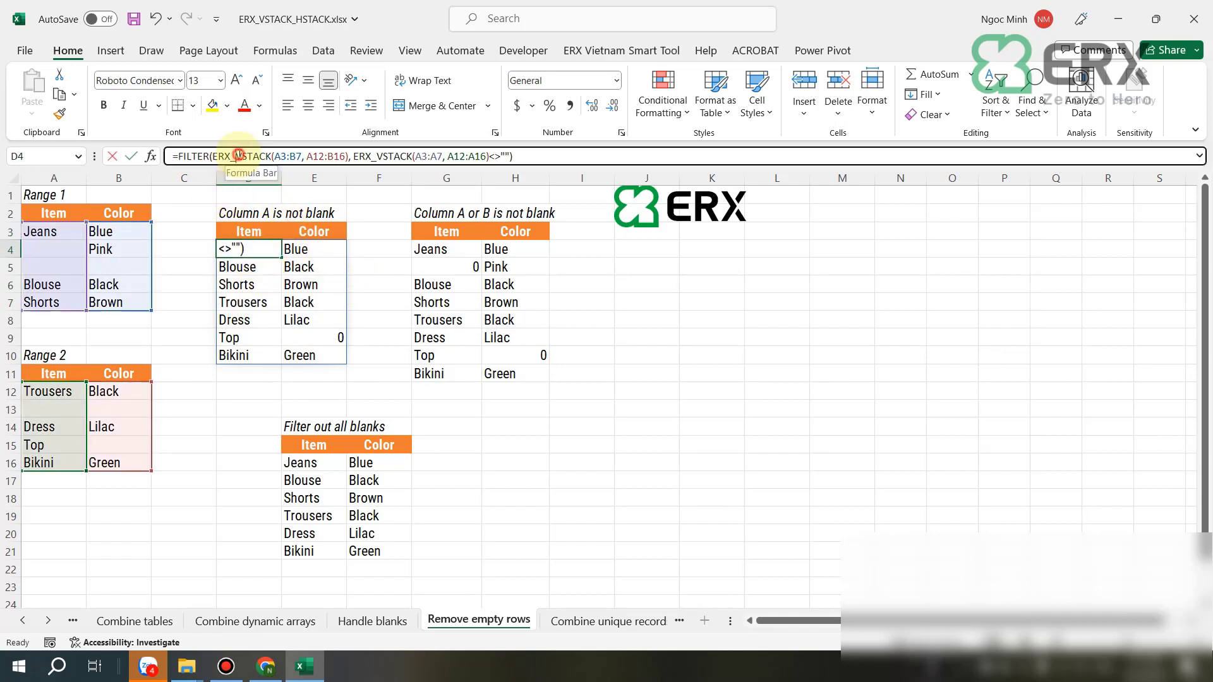
left_click(370, 156)
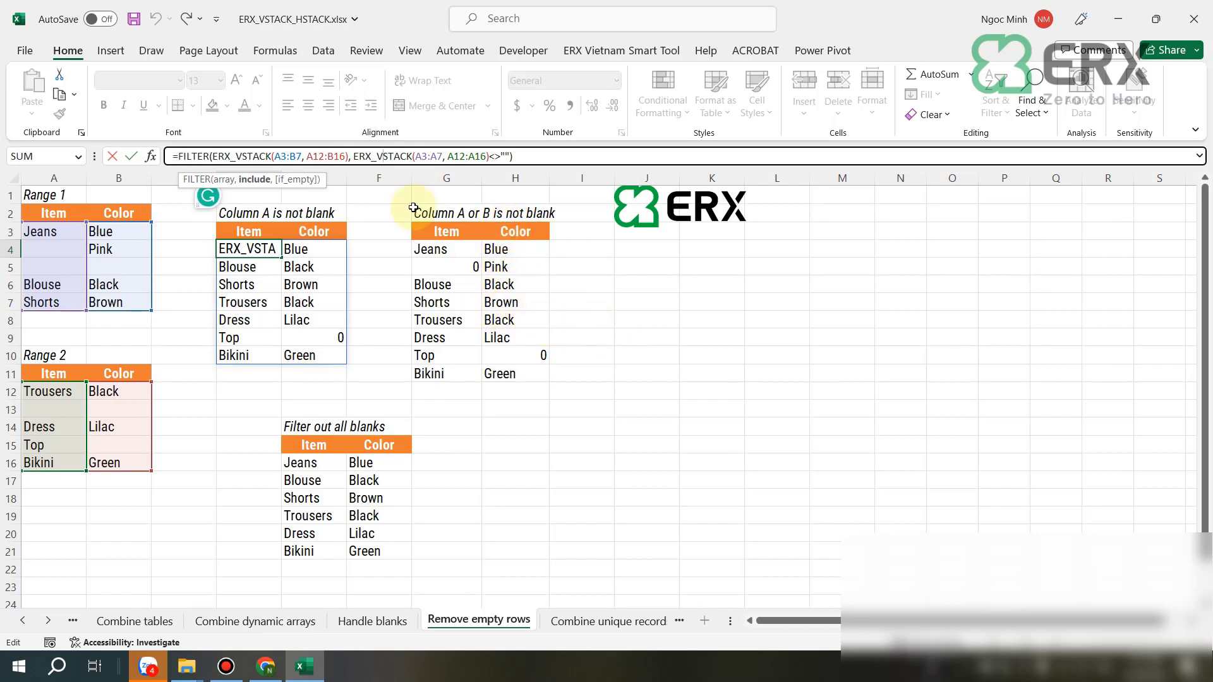
key("Return")
Enter =ERX_VSTACK(A3:B7,A12:B16) in K5 to stack both ranges without filtering
left_click(712, 268)
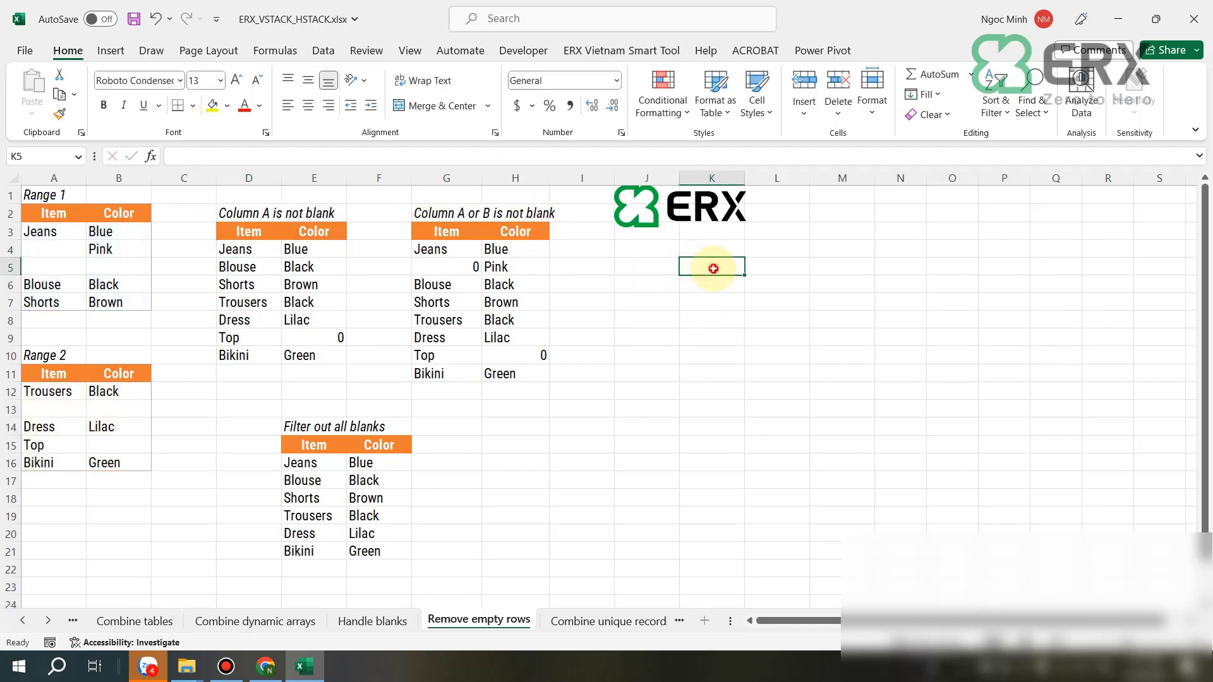
type("=er")
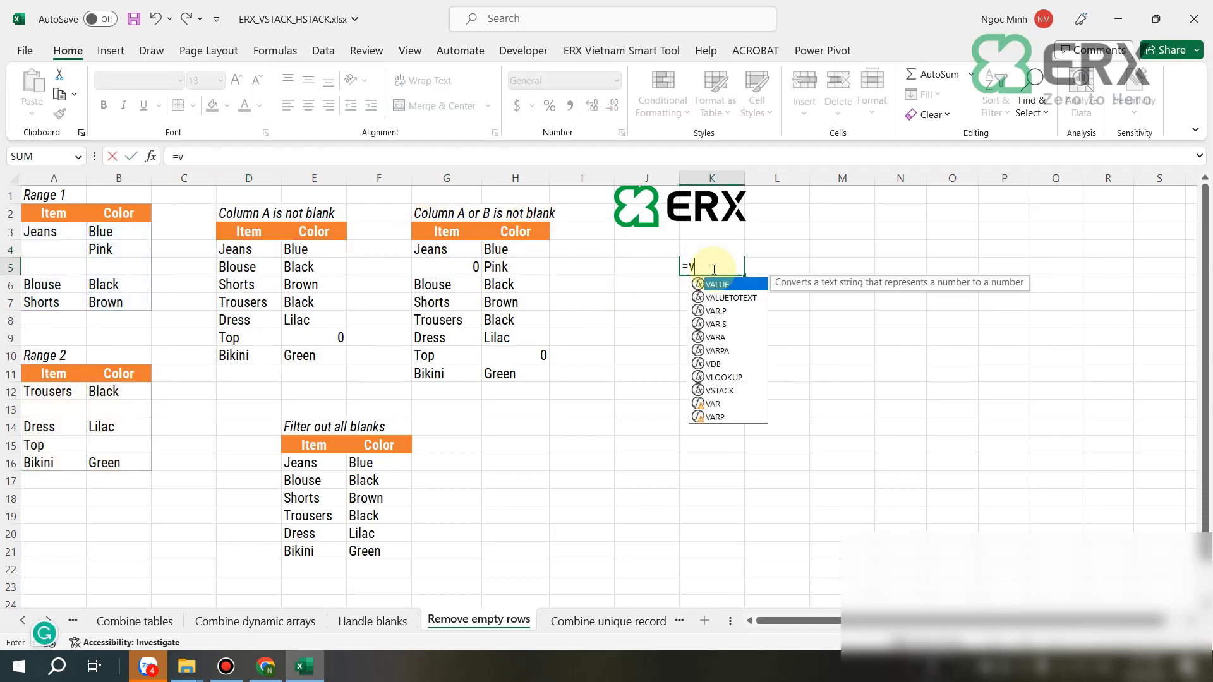
type("xx_")
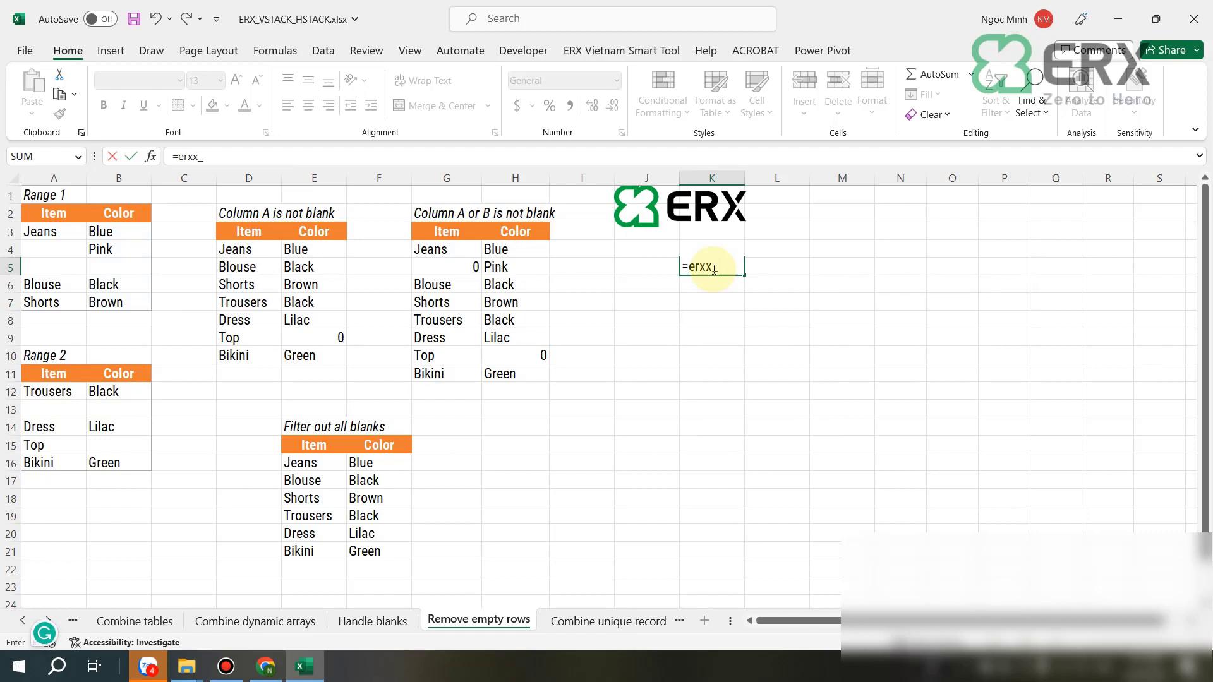
key("BackSpace")
key("BackSpace")
type("_")
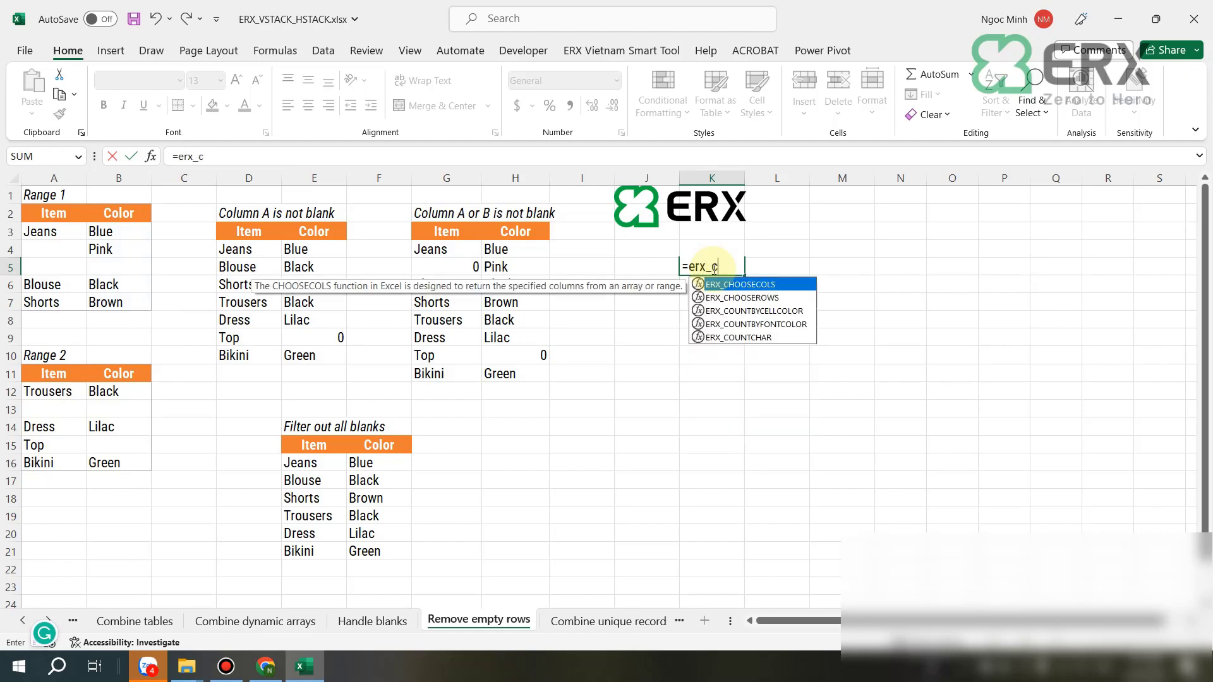
type("v")
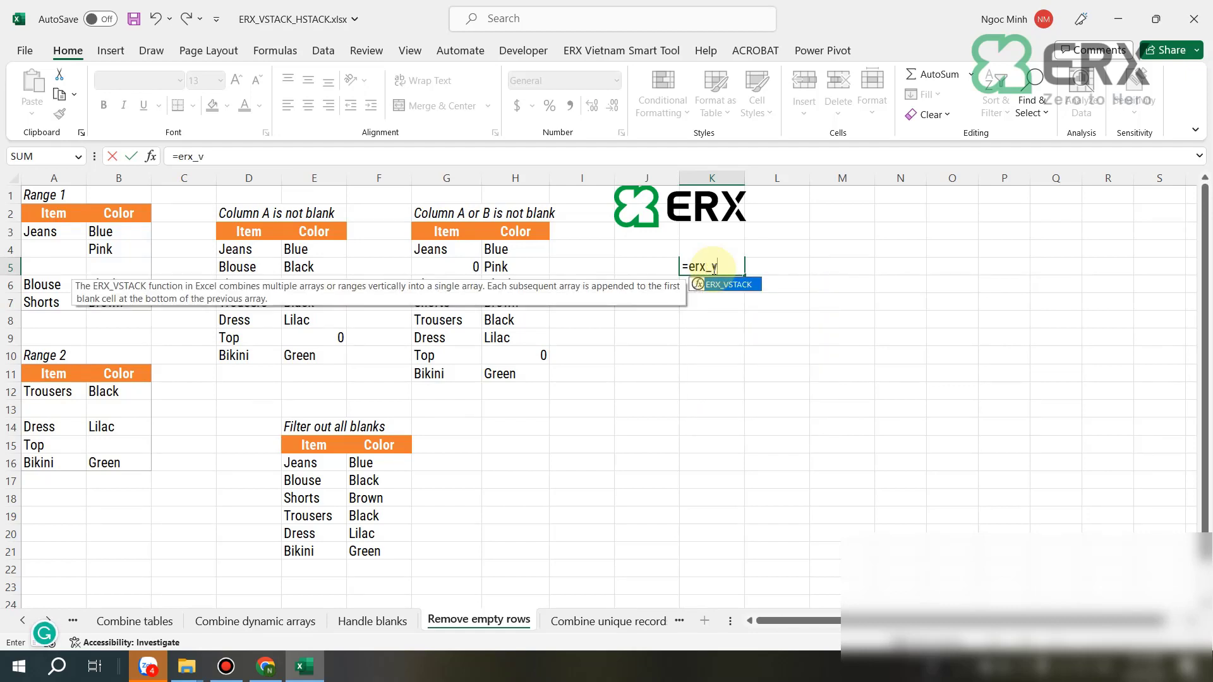
double_click(726, 284)
left_click_drag(41, 229, 124, 299)
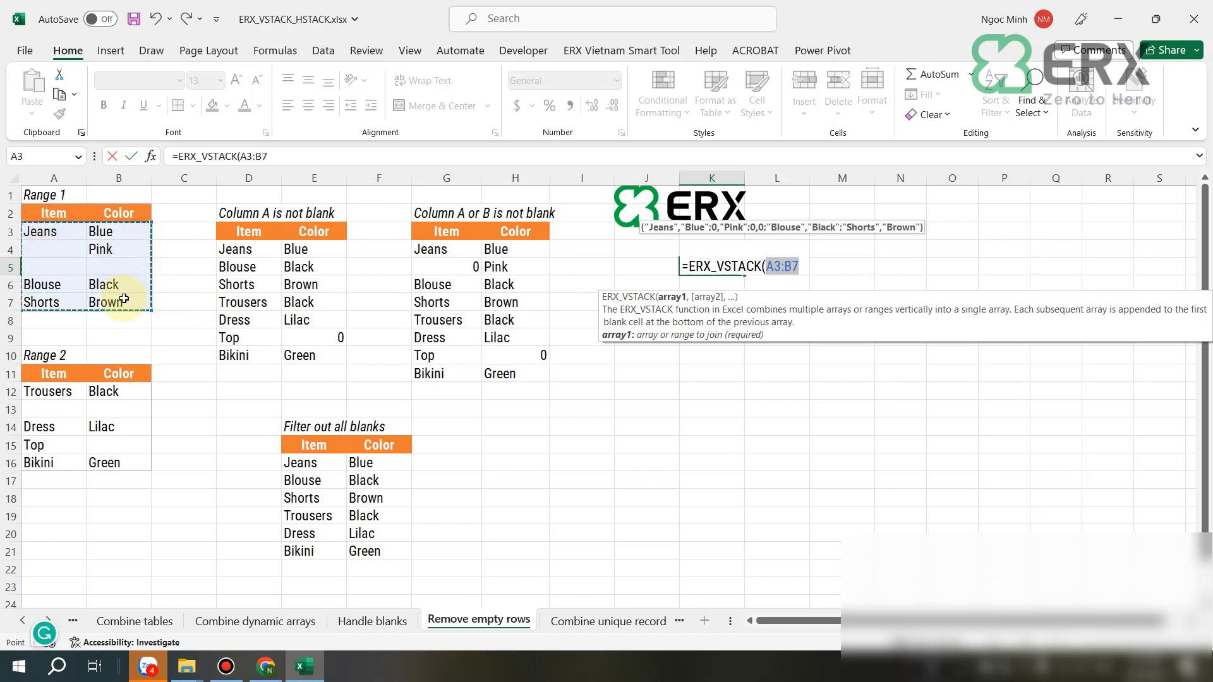
type(",")
left_click_drag(57, 391, 135, 465)
type(")")
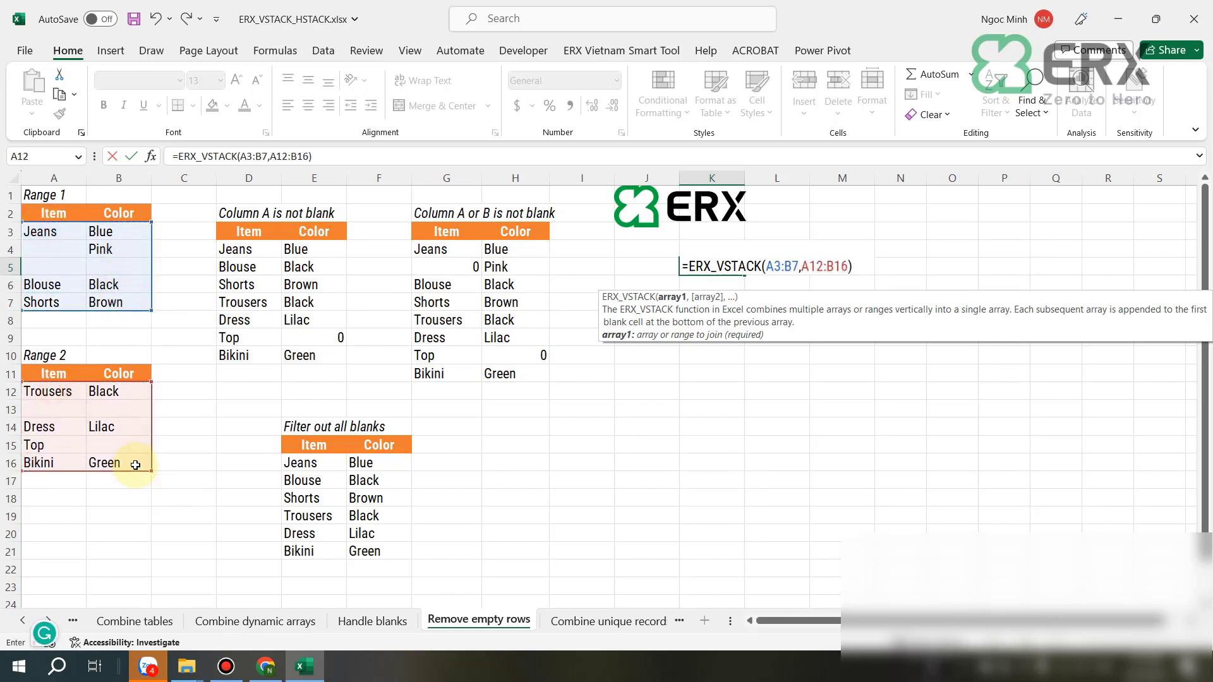
key("Return")
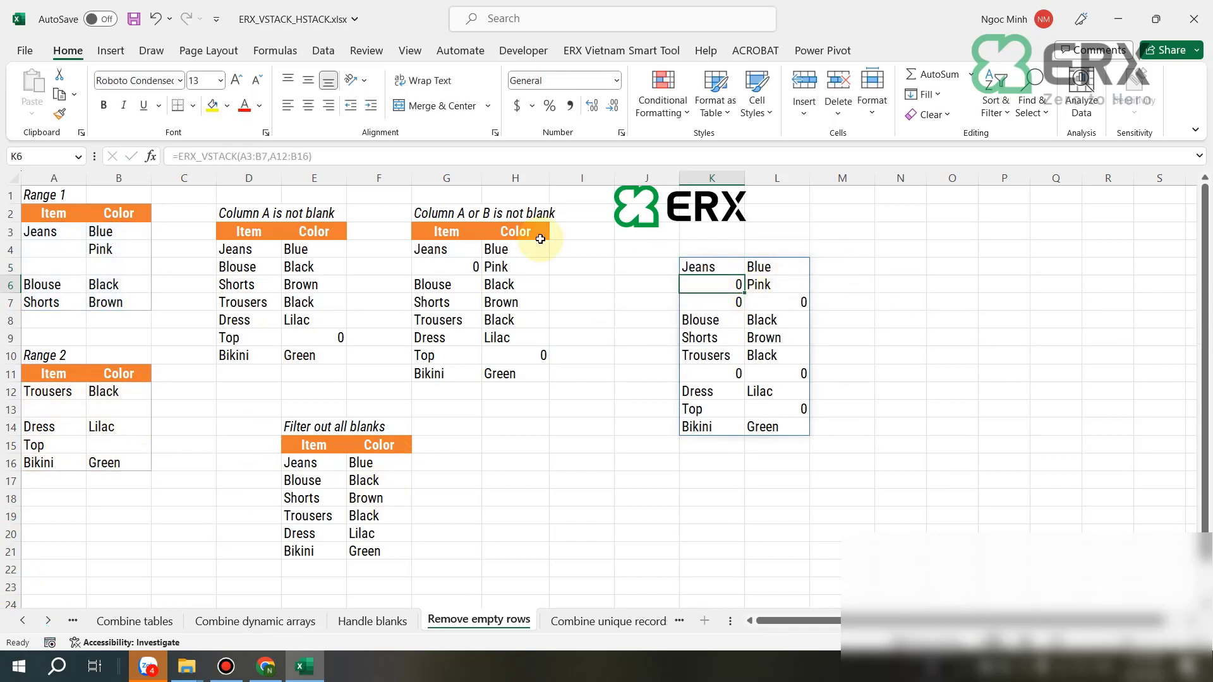
Compare the FILTER formula in D4 with the unfiltered stacked rows at K6 and K11
left_click(247, 251)
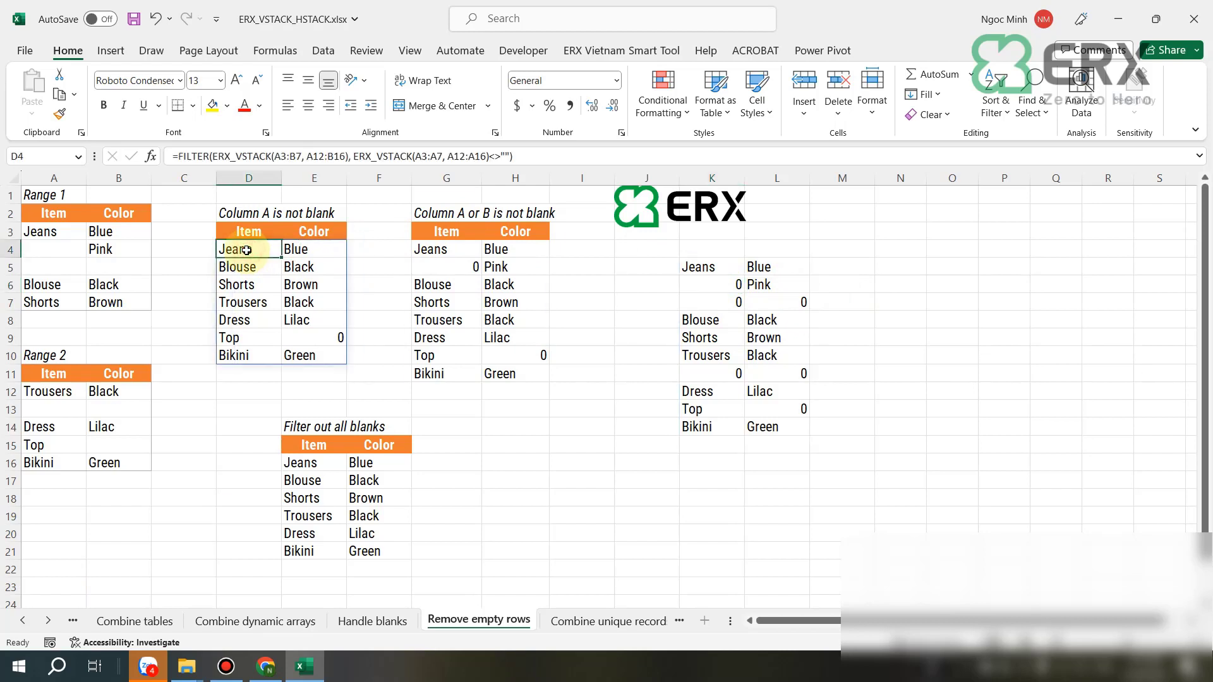
left_click(717, 286)
left_click(728, 372)
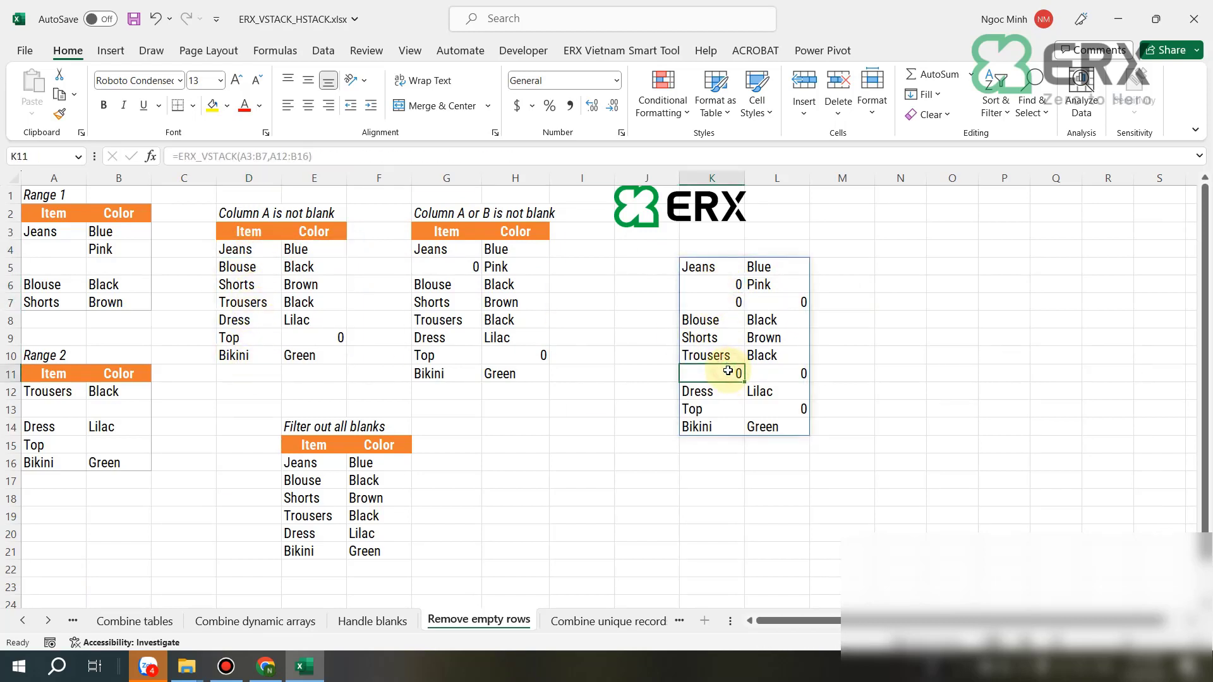
Label the stacked array's columns by entering A in K4 and B in L4
left_click(712, 249)
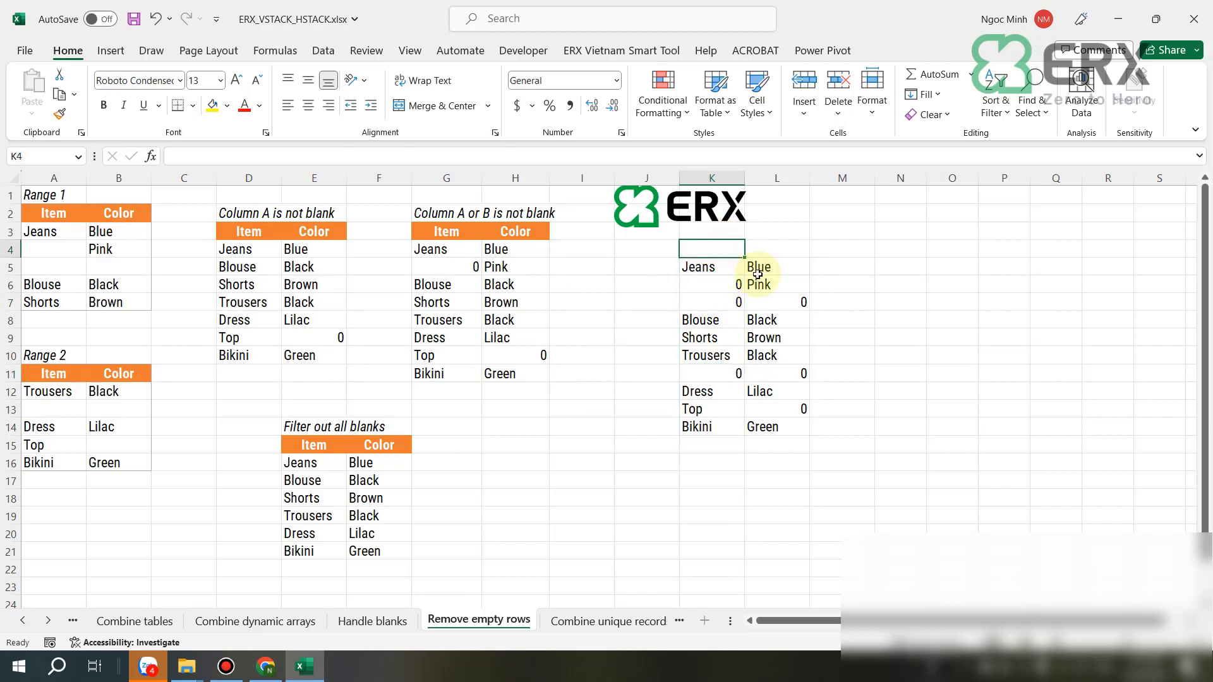
type("A")
left_click(790, 249)
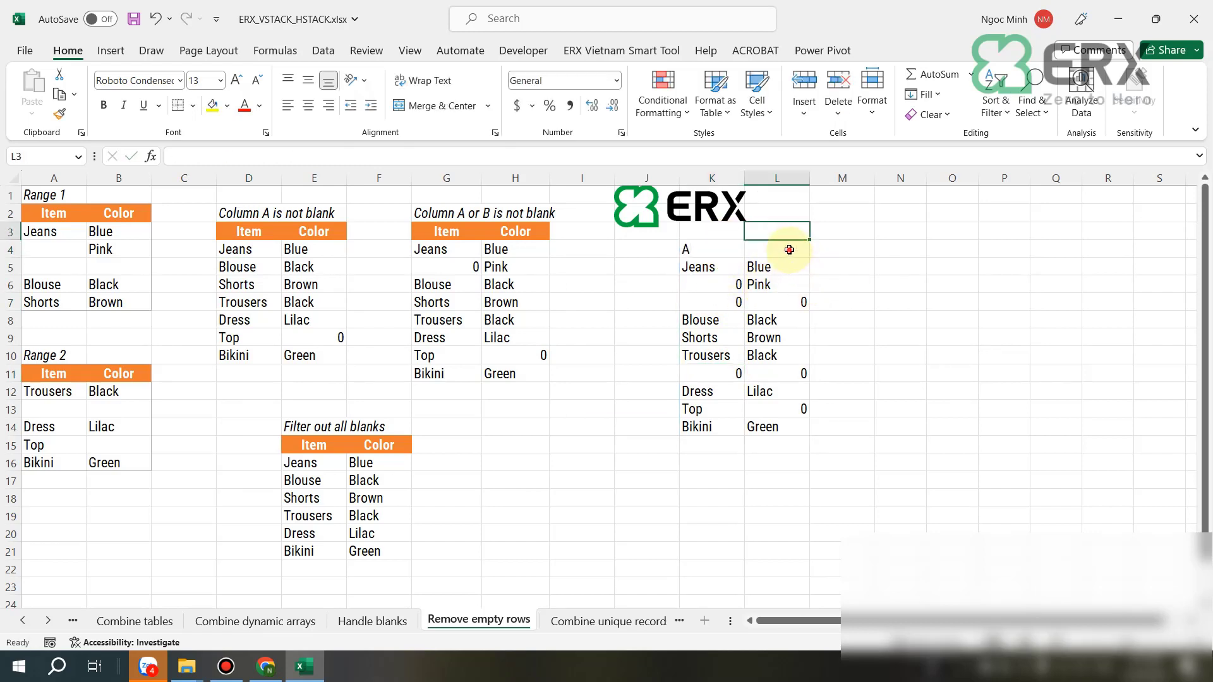
type("B")
key("ctrl+Return")
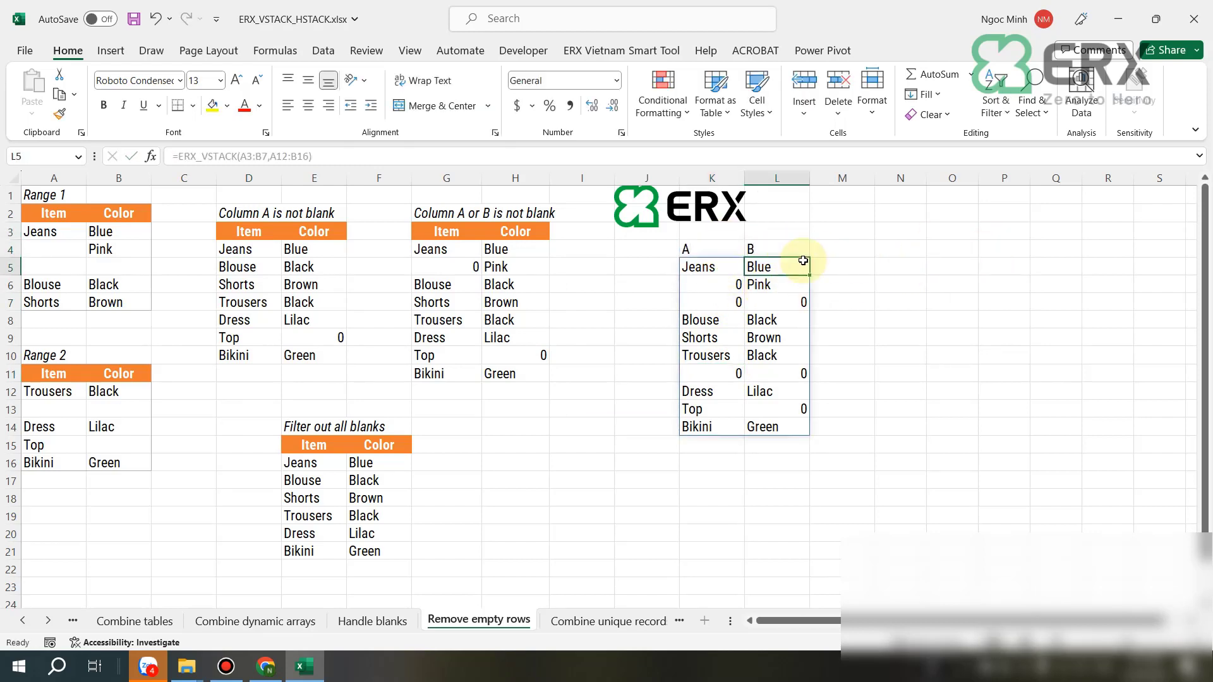
Highlight the stacked rows with an empty item, K6:L7 and K11:L11, with a yellow fill
left_click_drag(726, 284, 772, 300)
left_click(212, 105)
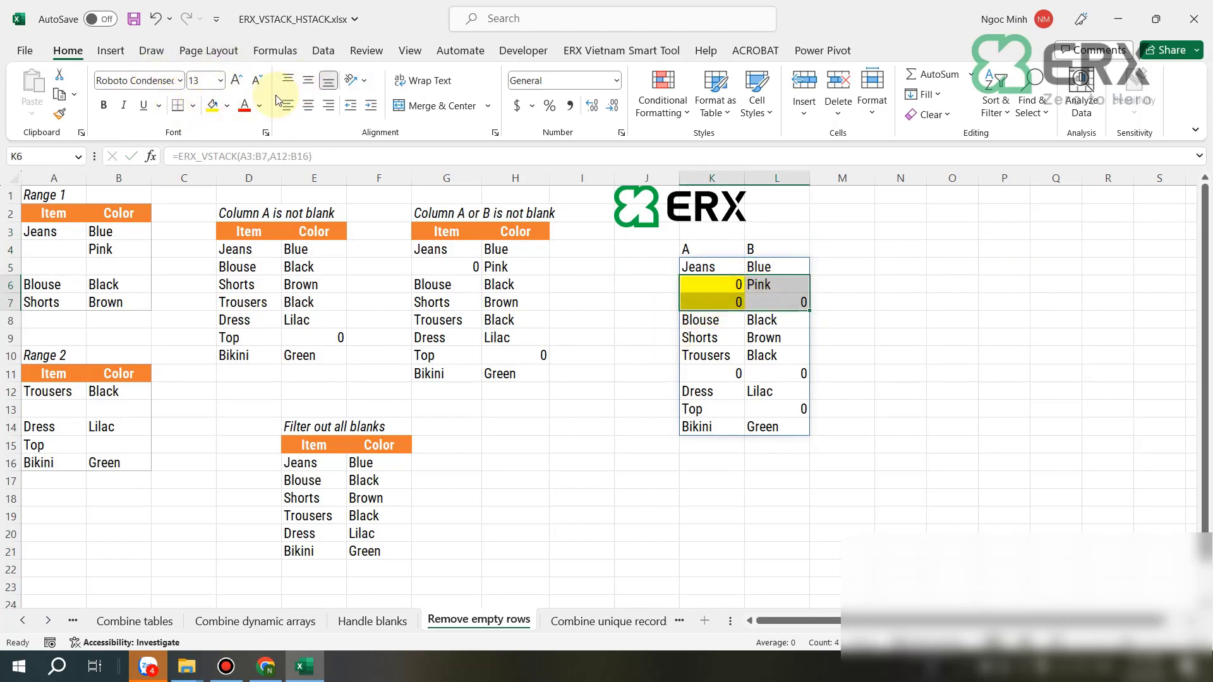
left_click(212, 106)
left_click_drag(720, 373, 777, 373)
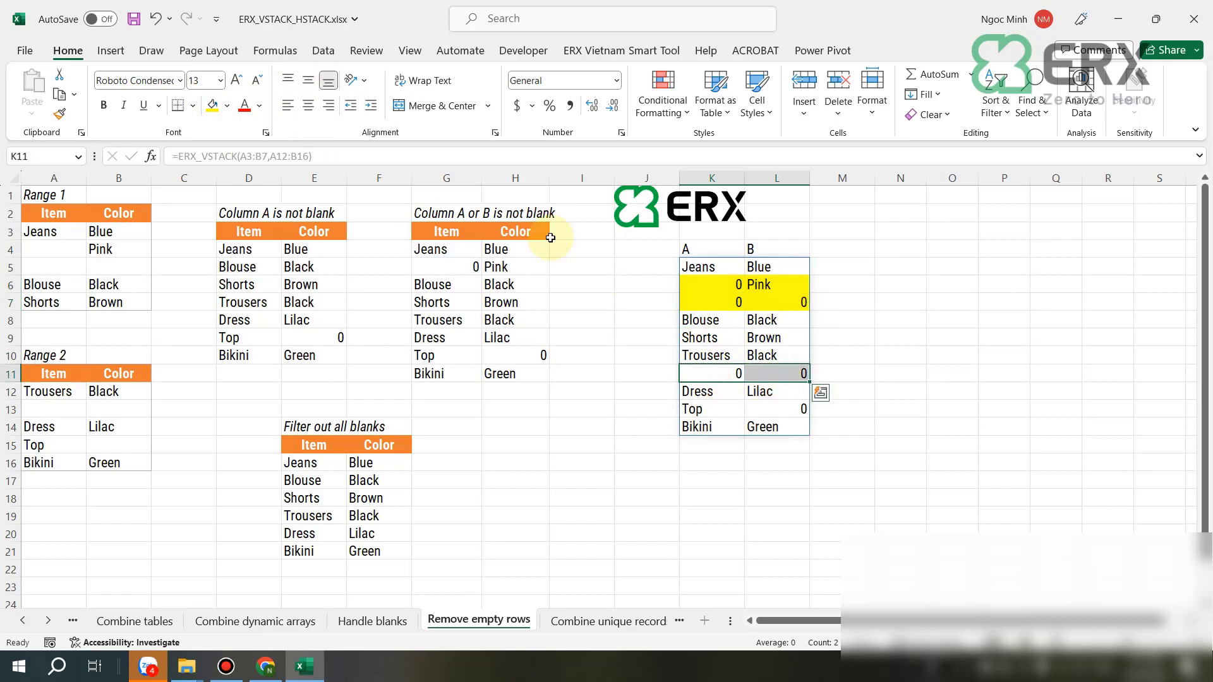
left_click(213, 105)
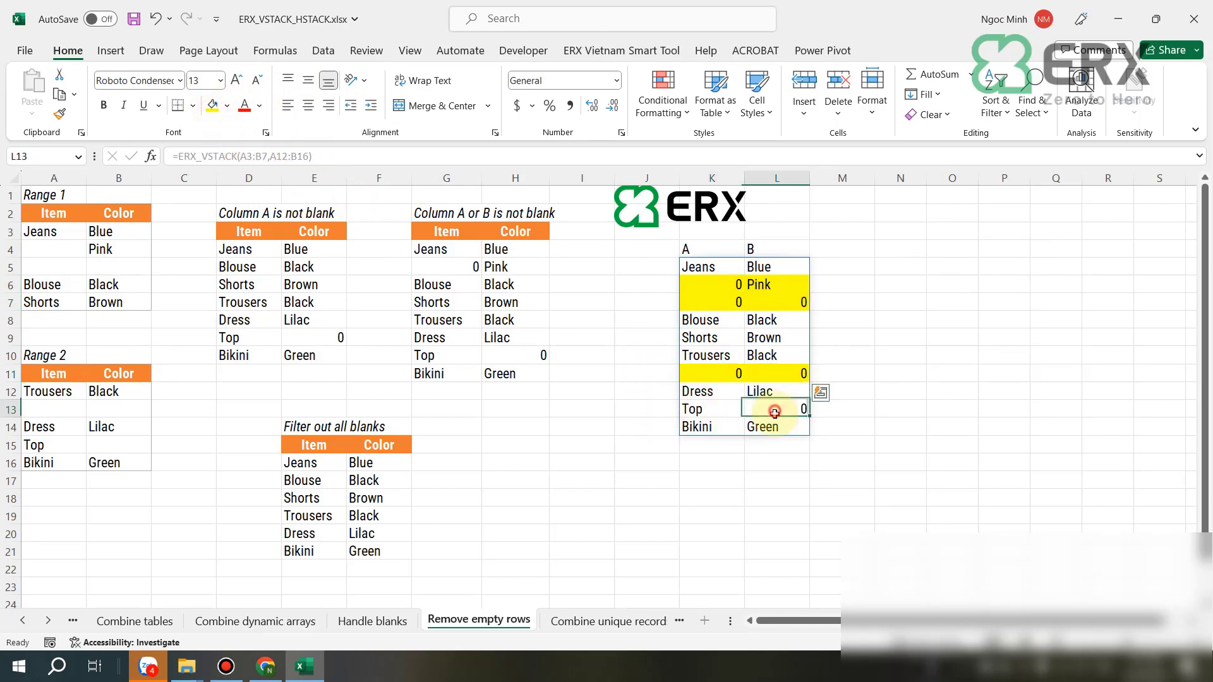
left_click(827, 496)
left_click(726, 249)
Begin a FILTER formula in N5 with the spilled array K5# as its array argument
left_click(897, 264)
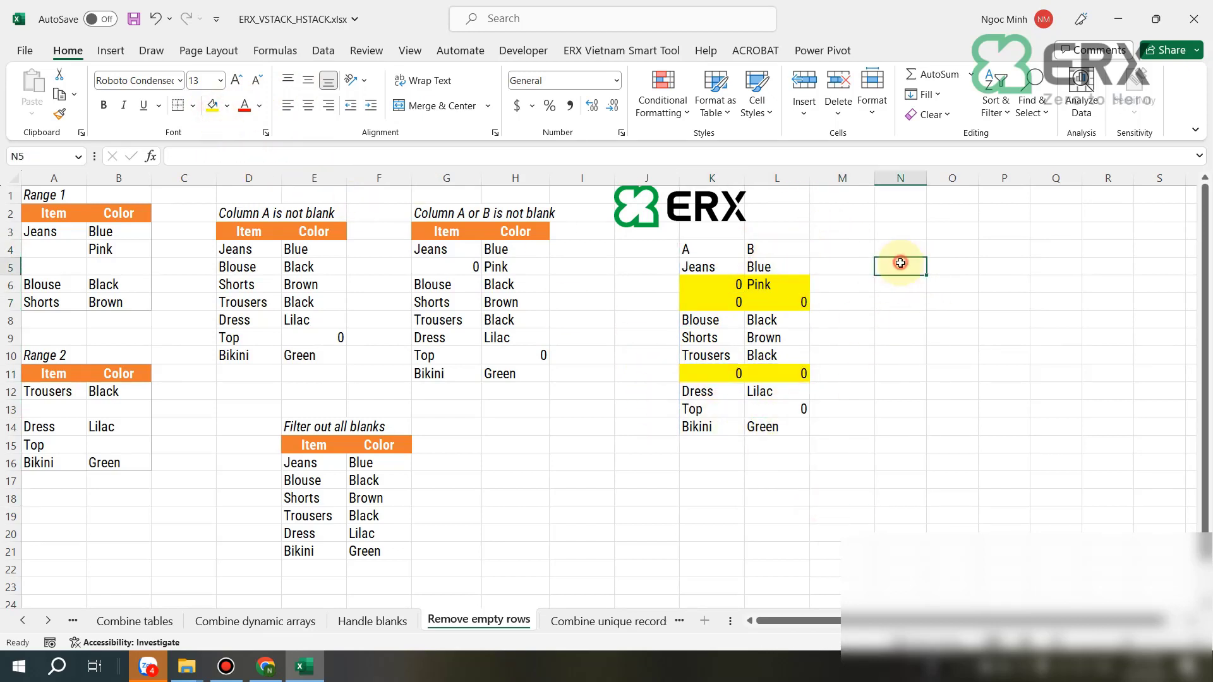
type("=f")
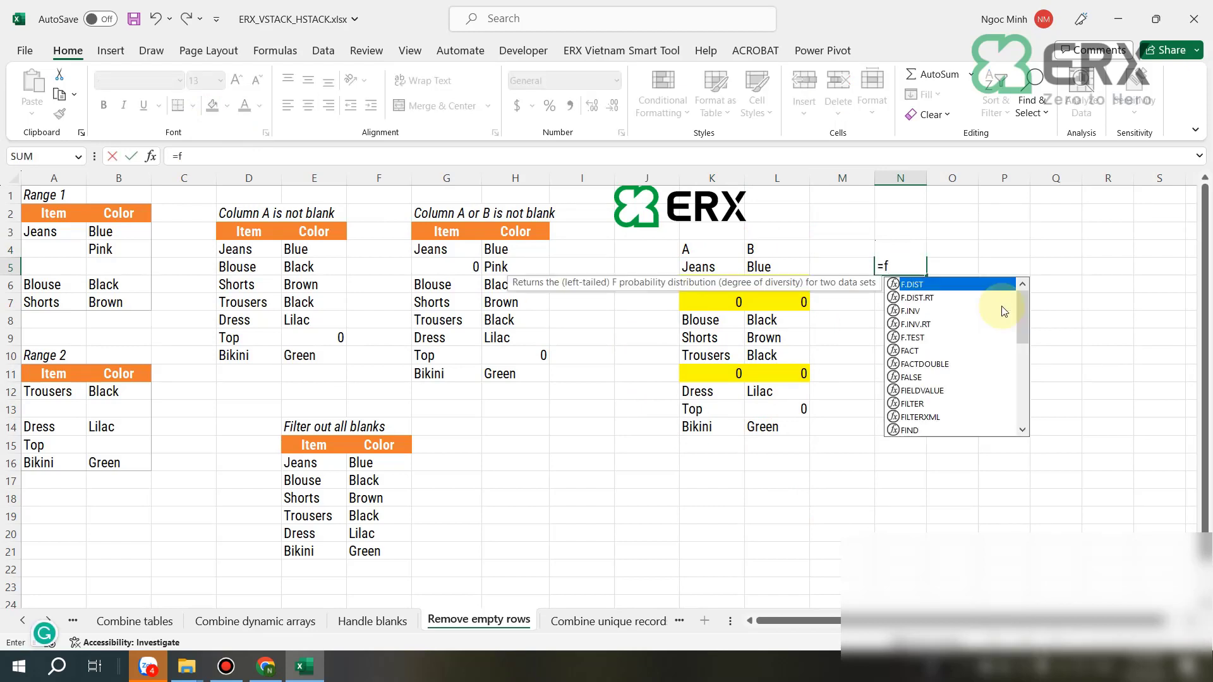
type("i")
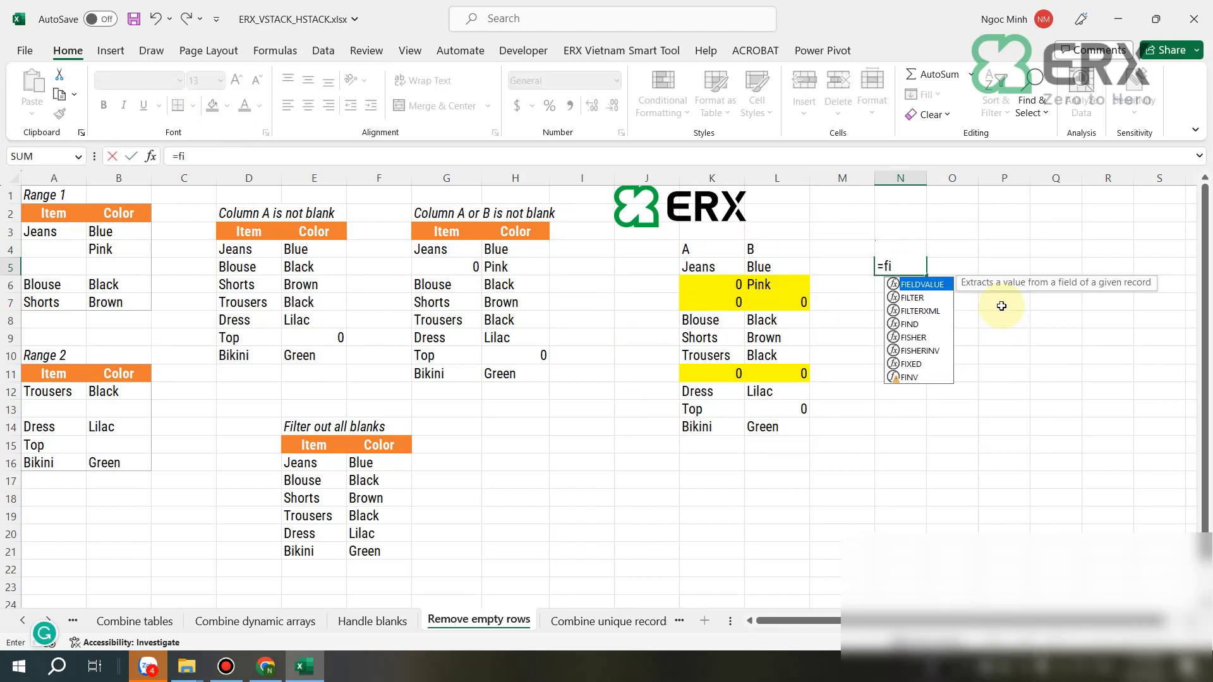
double_click(913, 298)
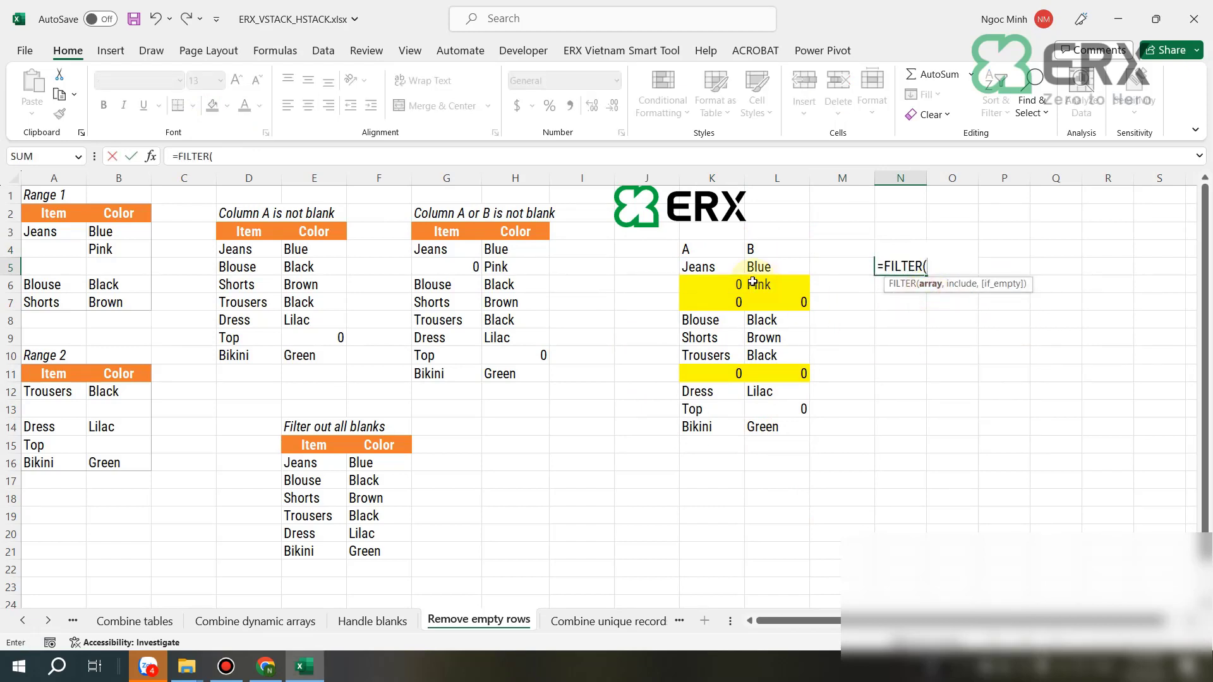
left_click(708, 266)
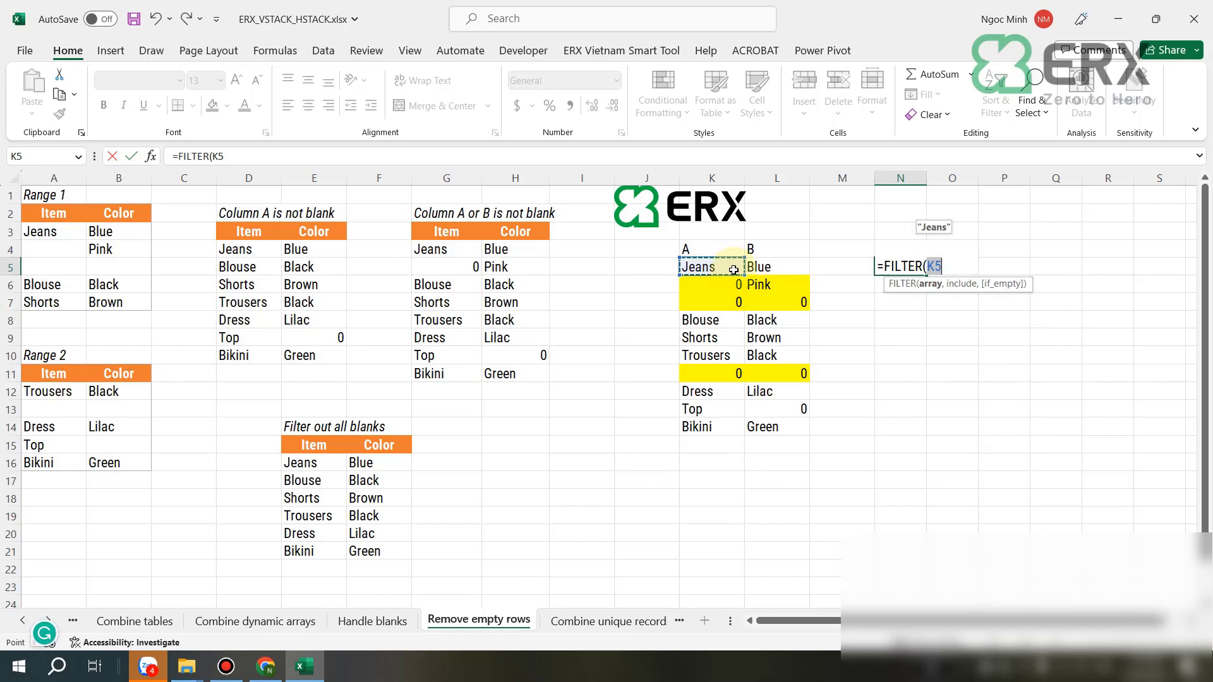
type("#")
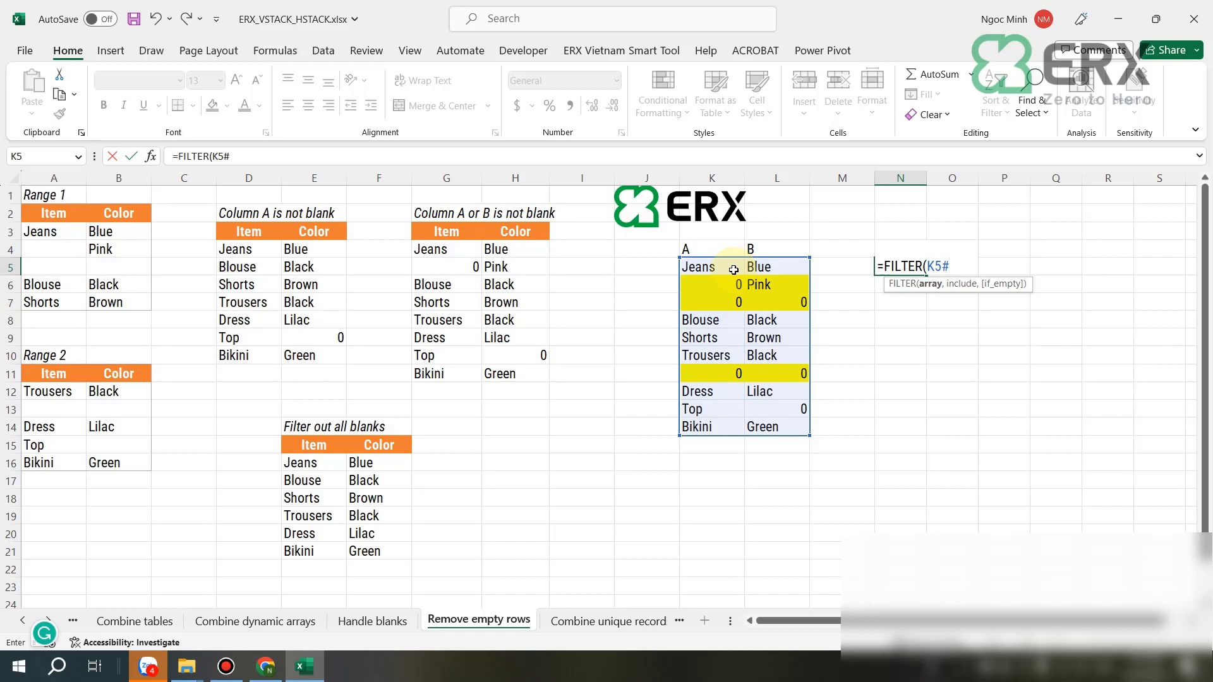
Complete the N5 formula with the include argument FILTER(K5#,{1,0})>0 and enter it
type(",")
type("FI")
key("BackSpace")
type("i")
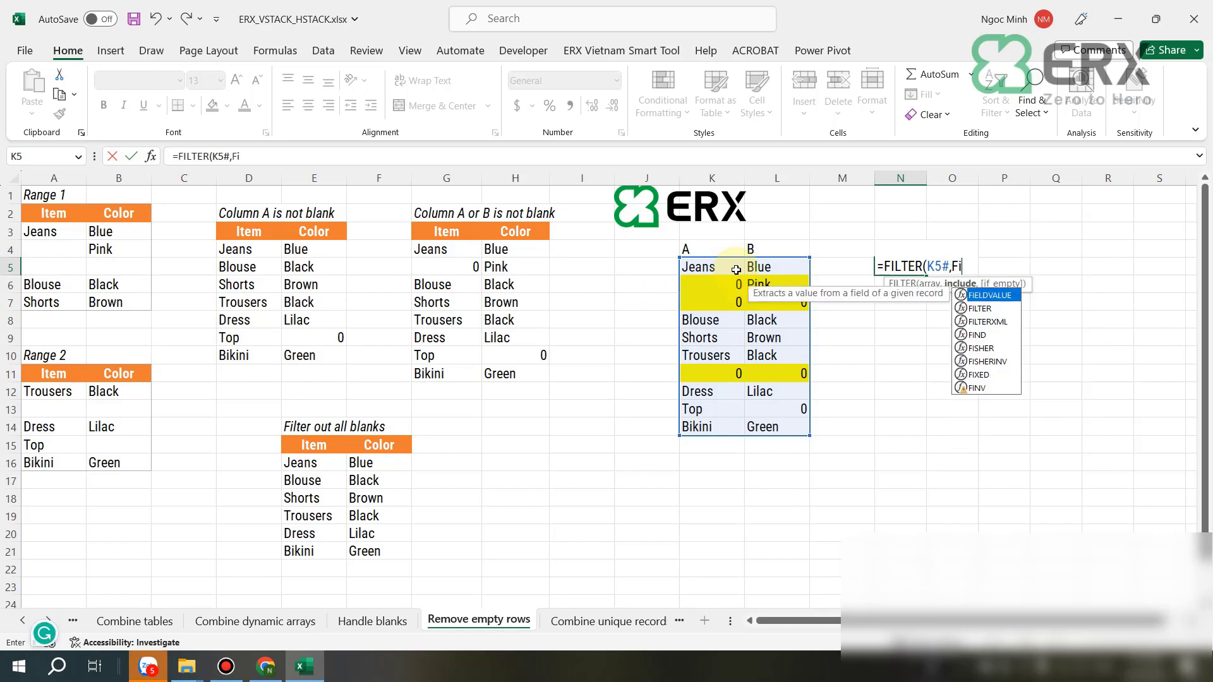
left_click(976, 309)
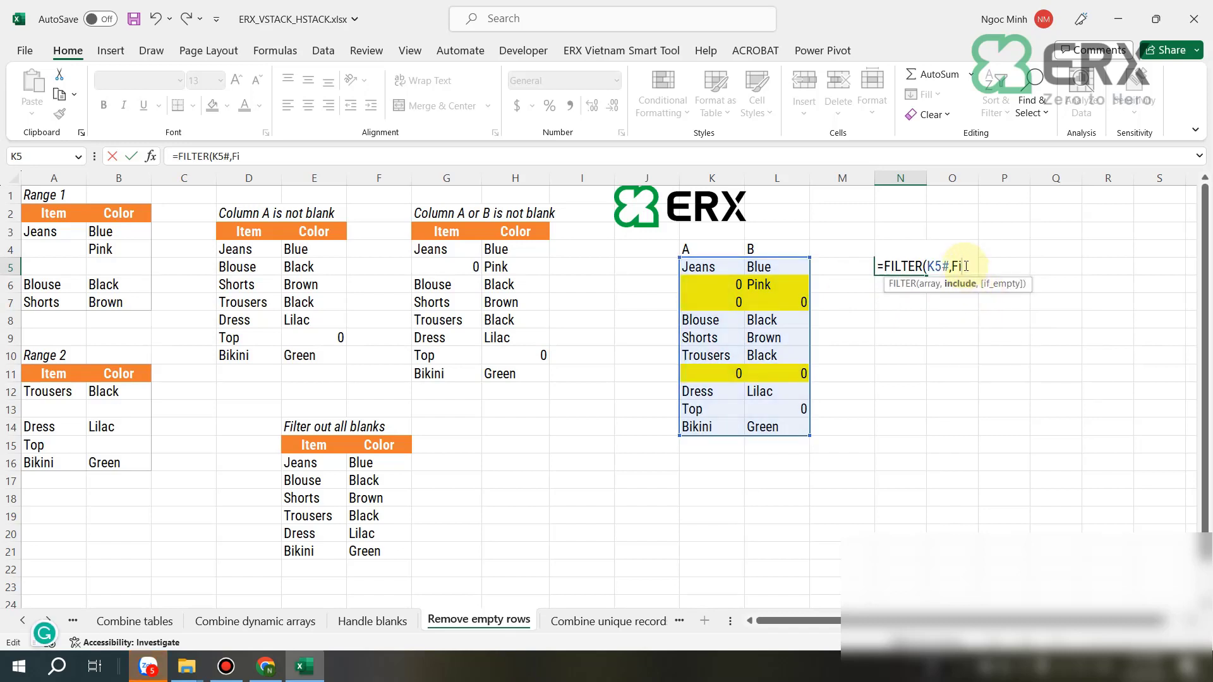
key("BackSpace")
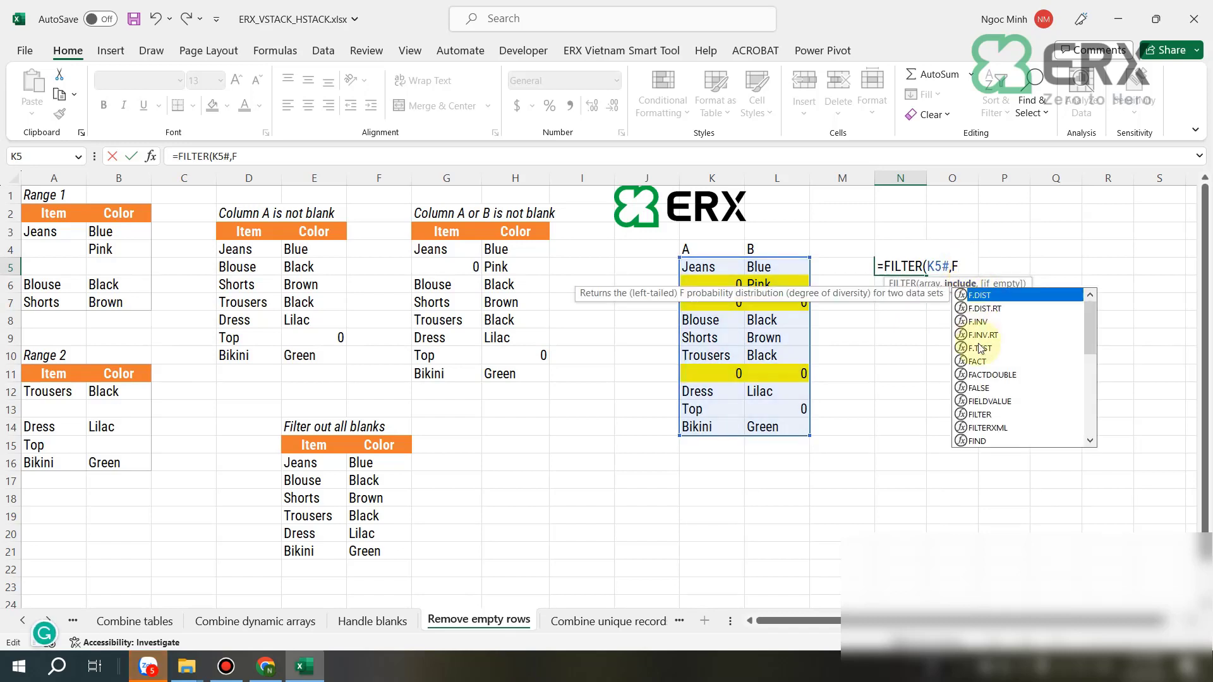
double_click(979, 414)
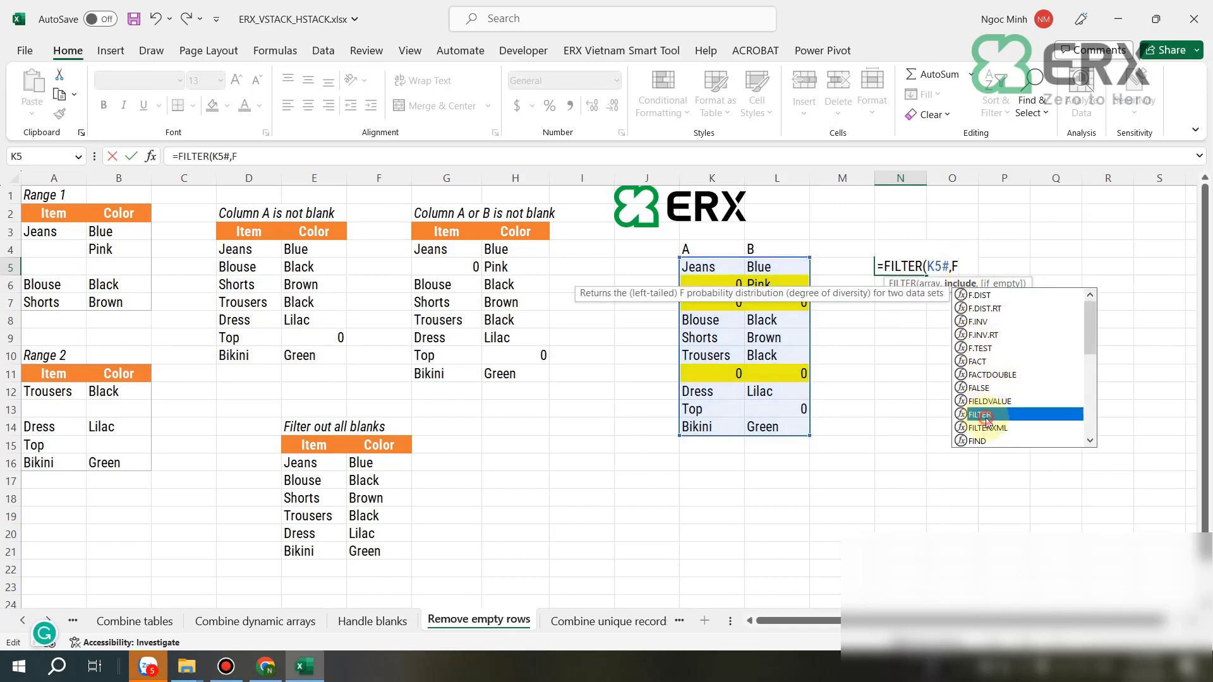
left_click(712, 265)
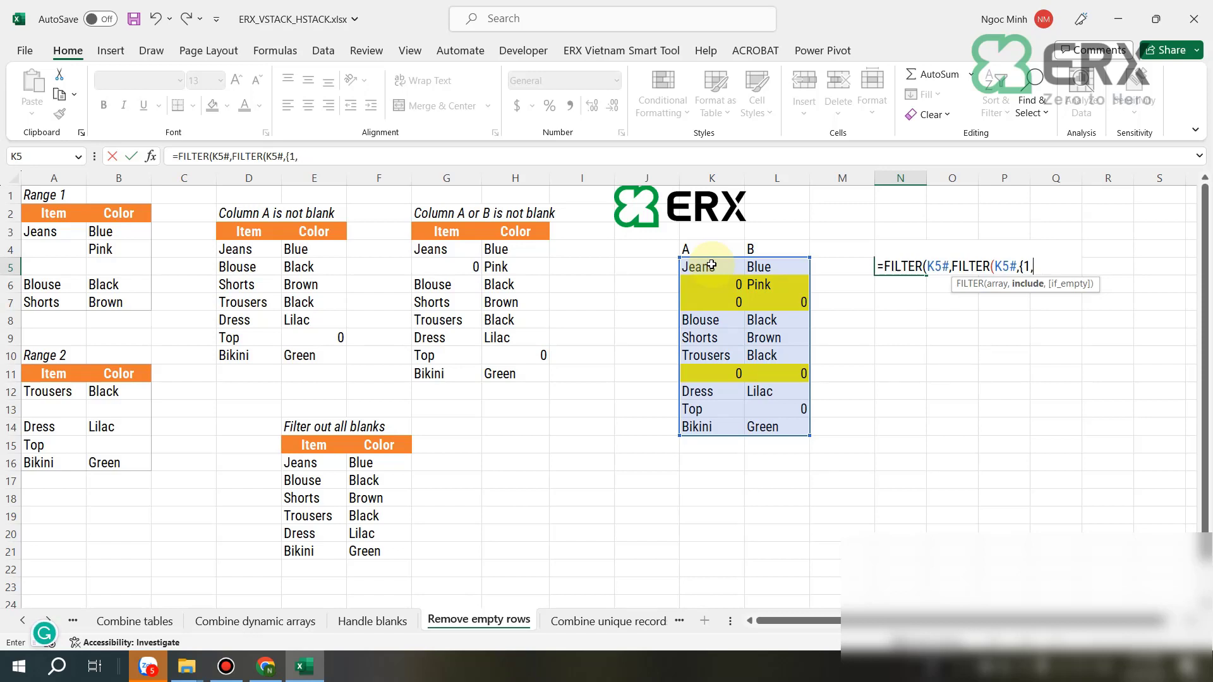
type(",{1,0})")
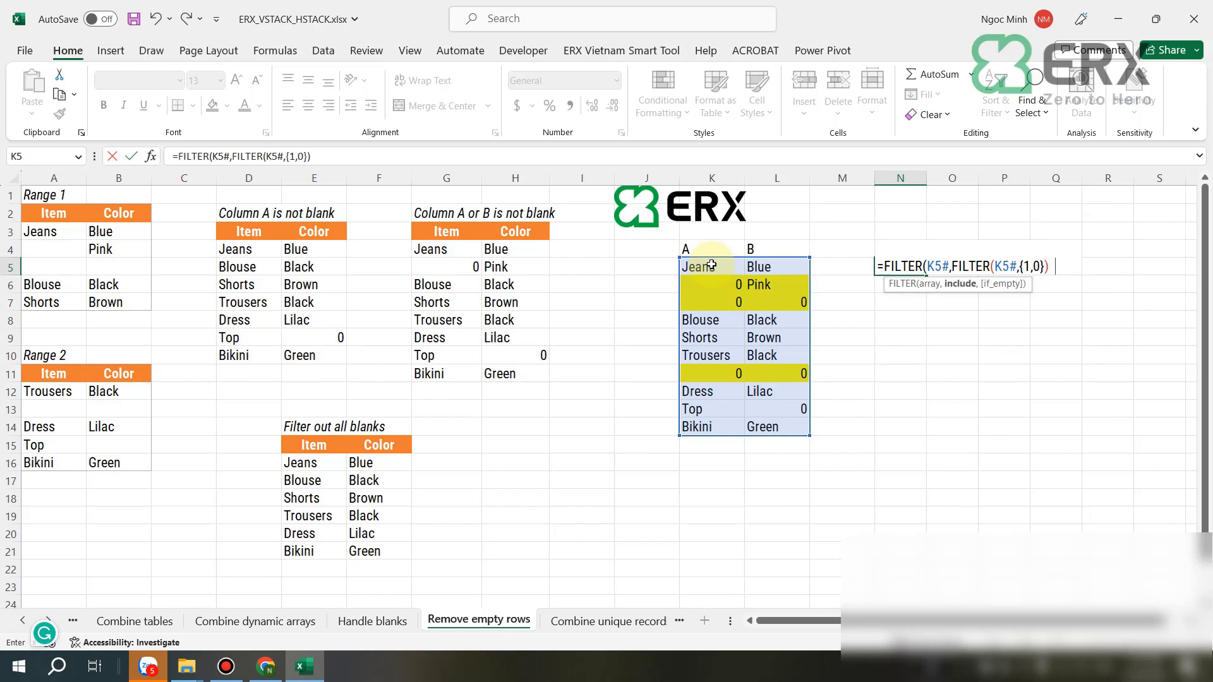
type(">0)")
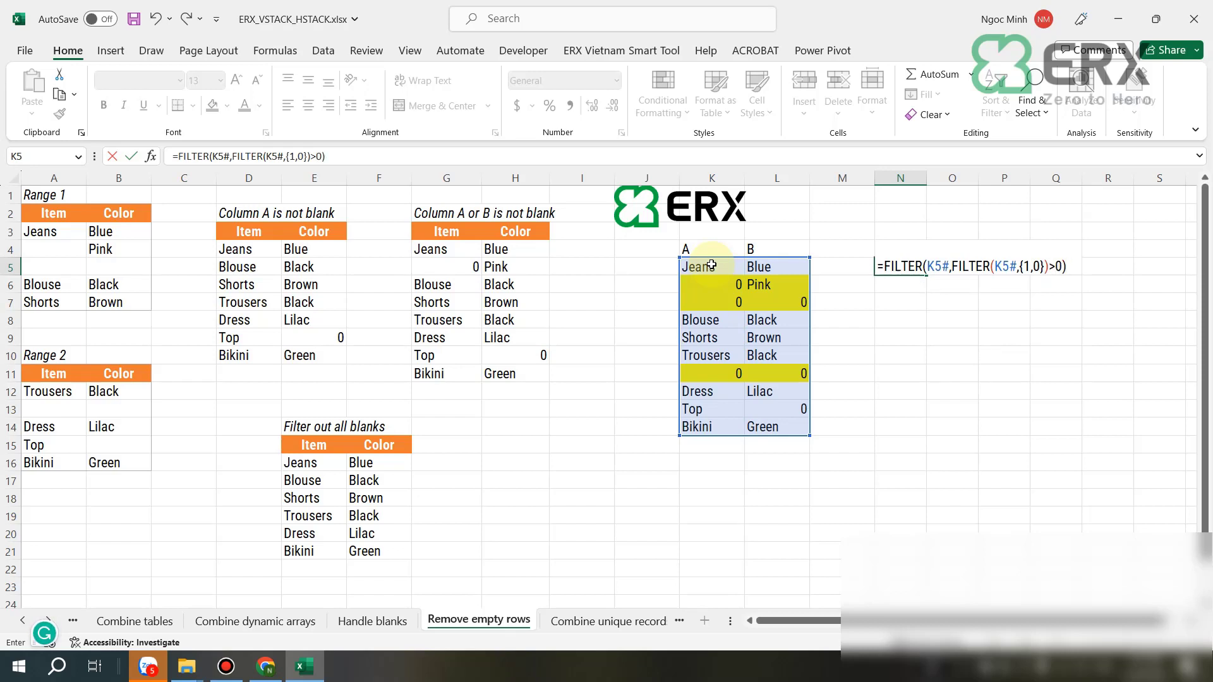
key("Return")
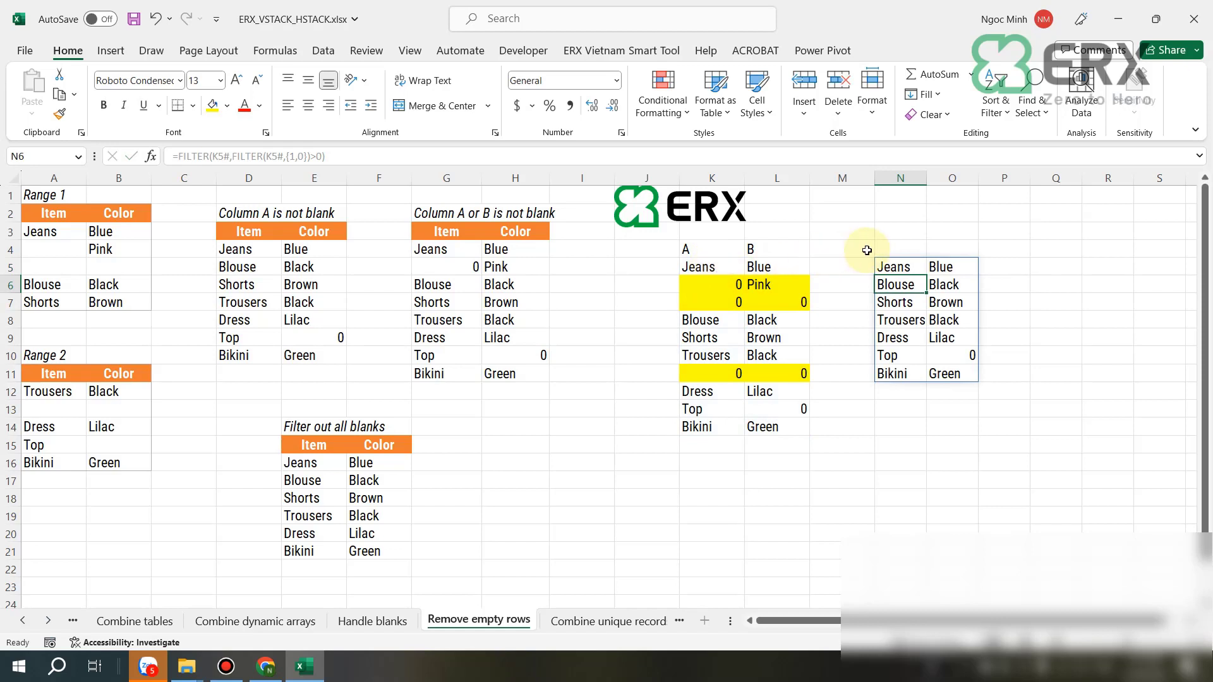
Compare the FILTER formula in N5 with the stacking formula in K5 that it references
left_click(894, 266)
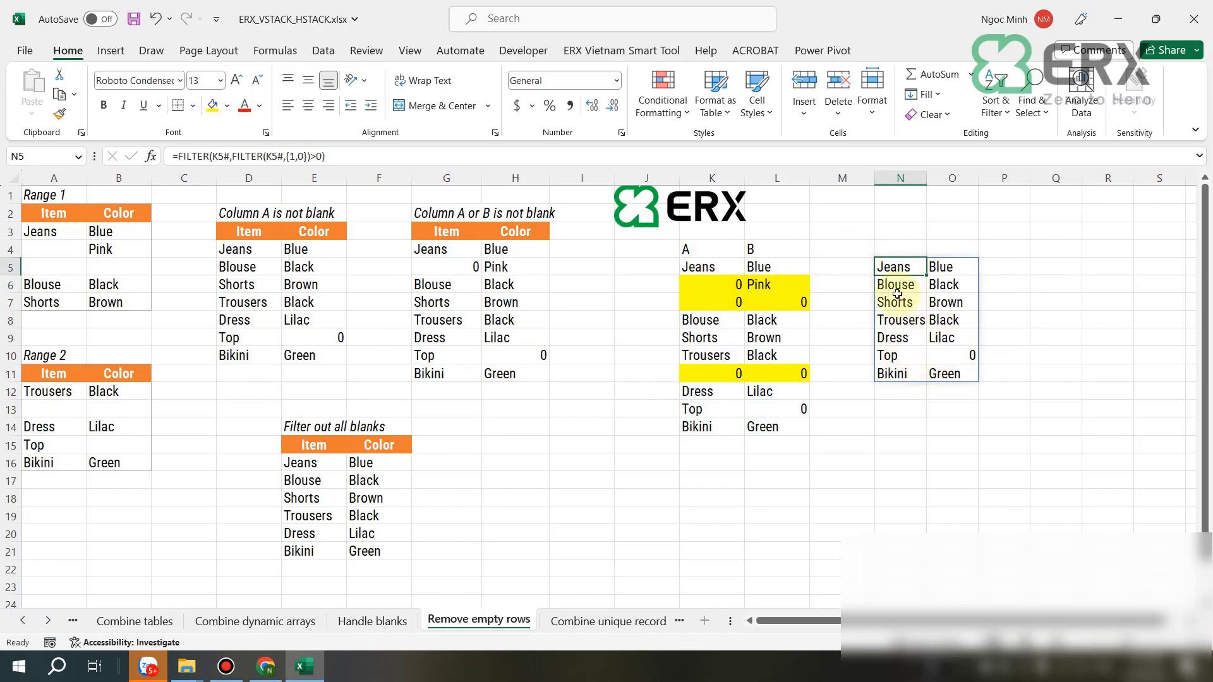
left_click(698, 266)
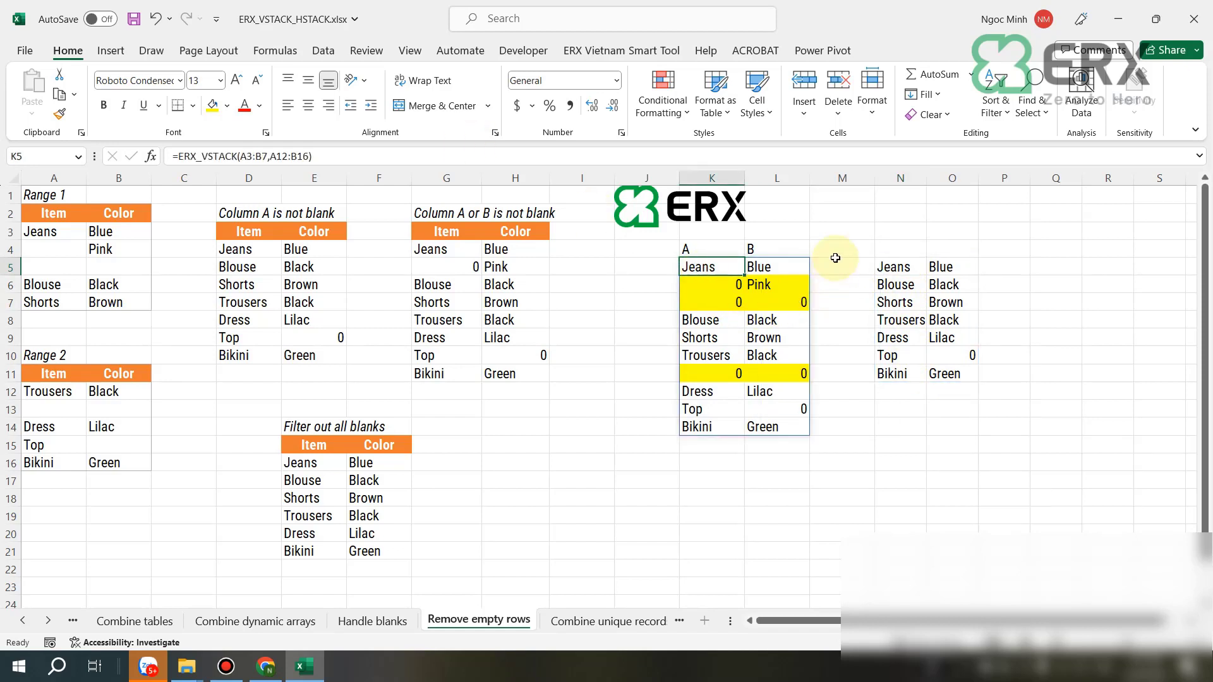
left_click(894, 268)
left_click(713, 267)
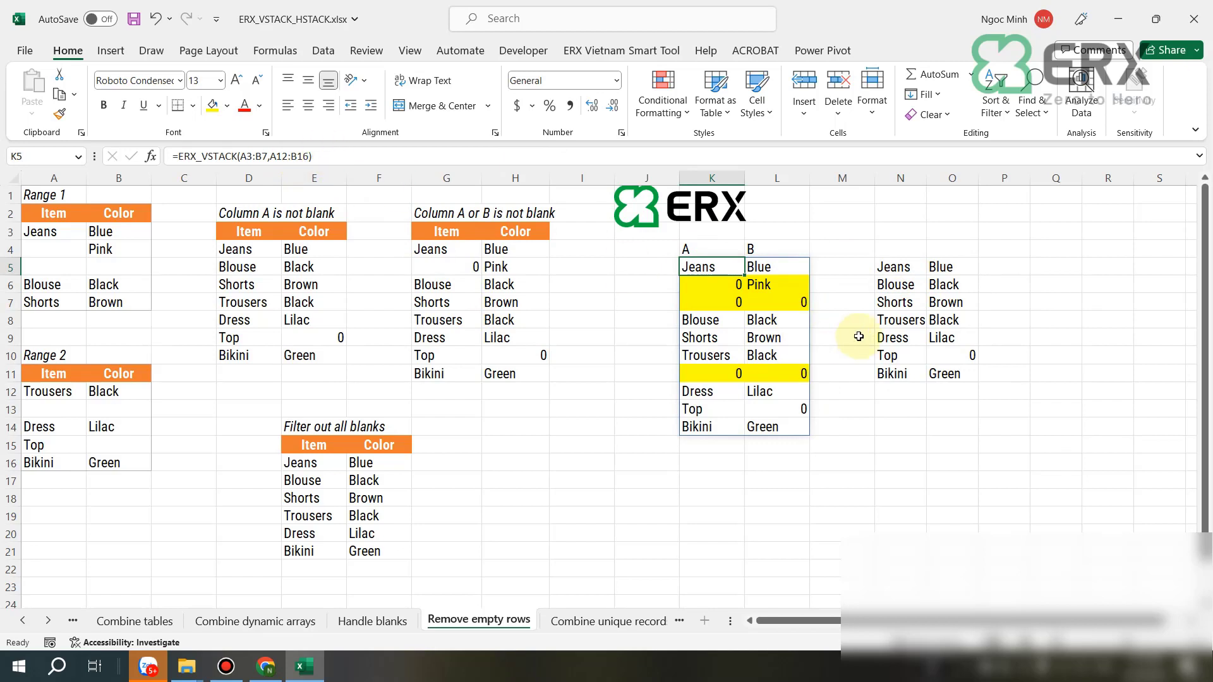
left_click(894, 266)
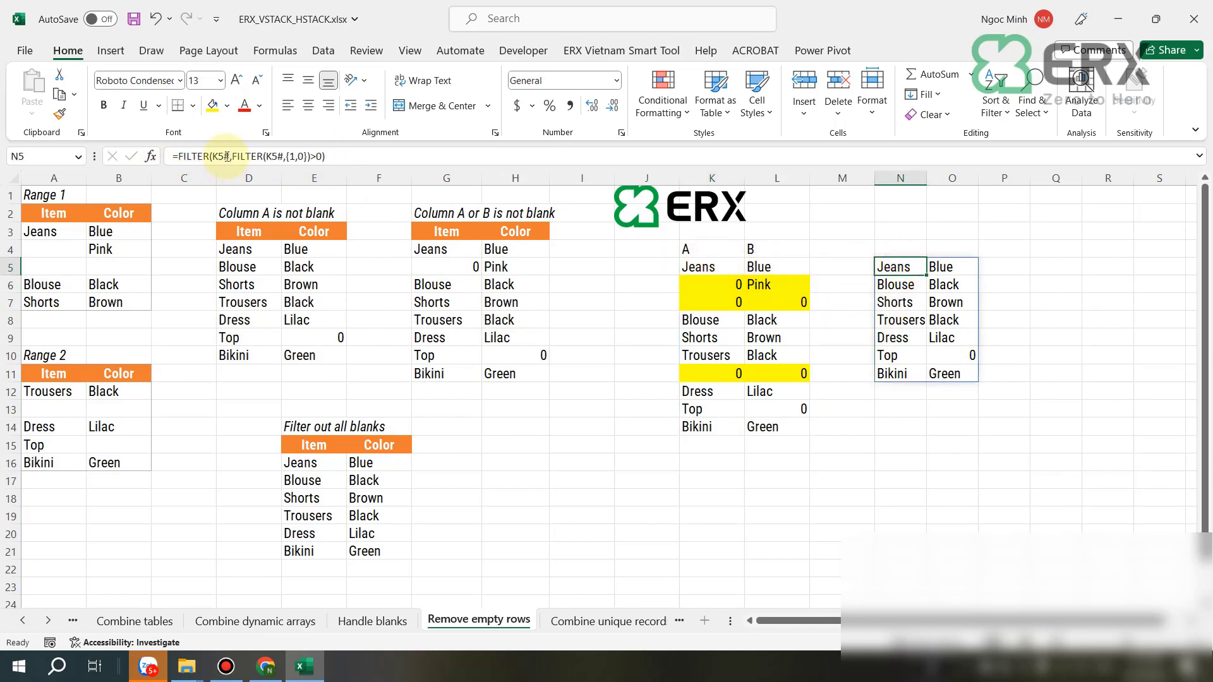
Copy ERX_VSTACK(A3:B7,A12:B16) from K5 and use it to replace K5# in the array argument of the N5 formula
left_click(714, 267)
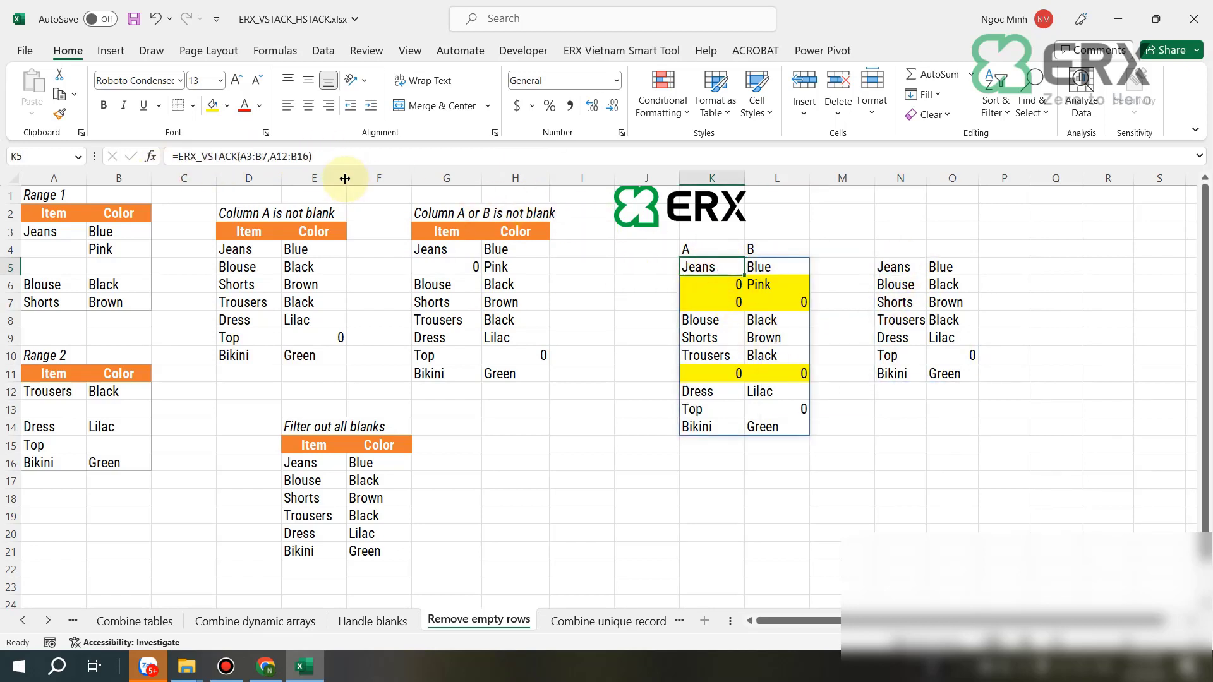
left_click_drag(312, 156, 185, 144)
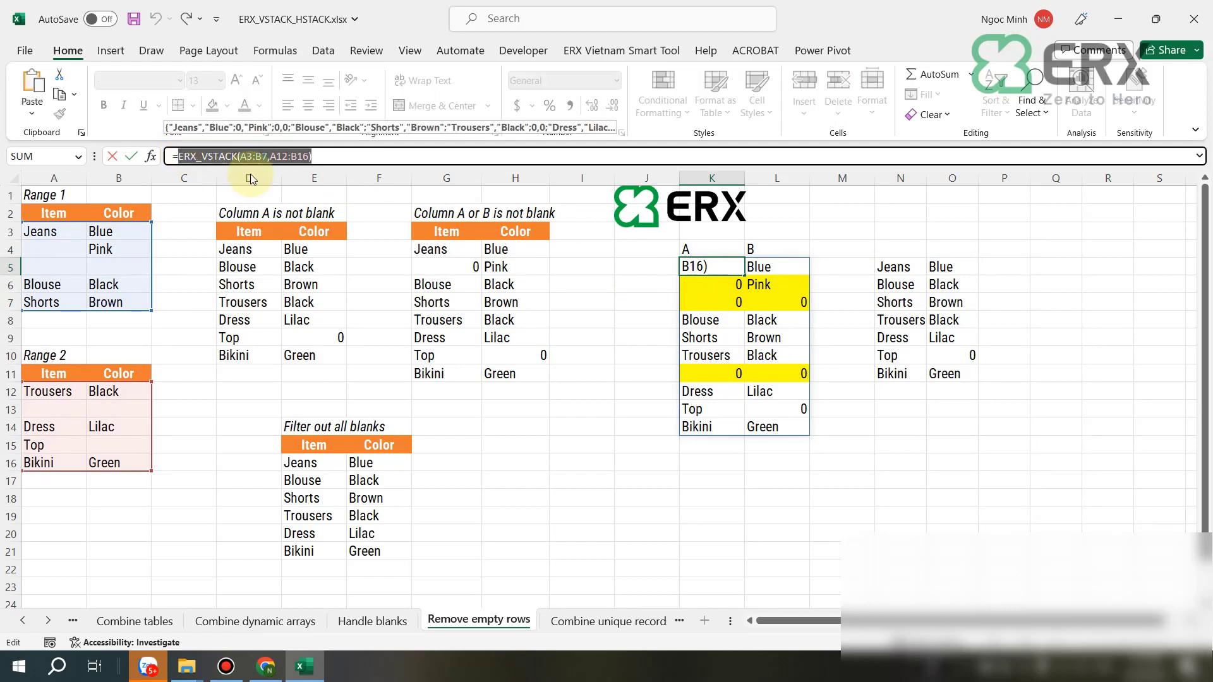
key("Escape")
left_click(893, 267)
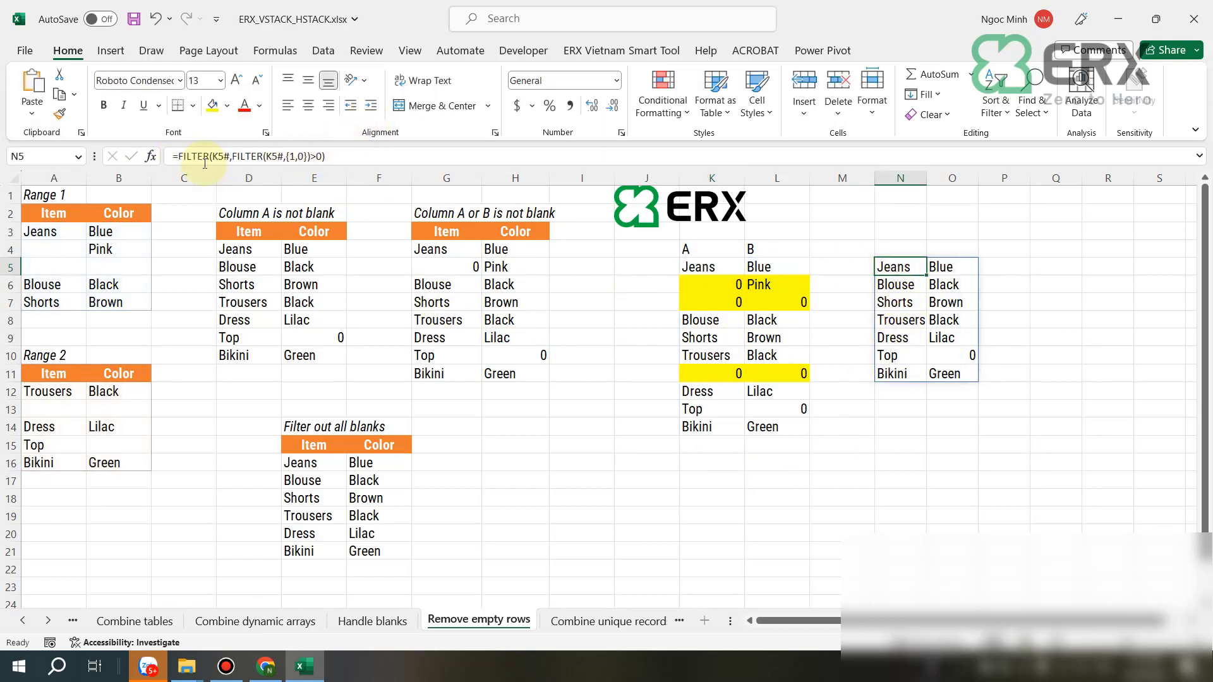
left_click(229, 156)
key("Left")
key("BackSpace")
key("BackSpace")
key("BackSpace")
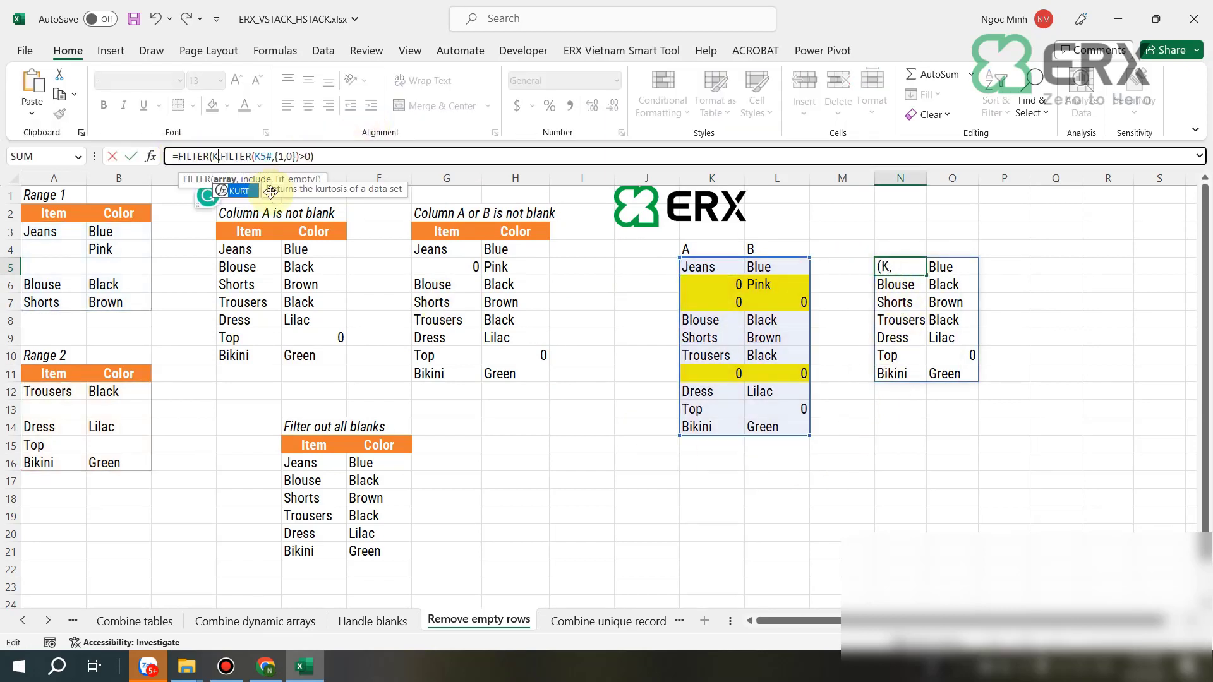
type("ERX_VSTACK(A3:B7,A12:B16)")
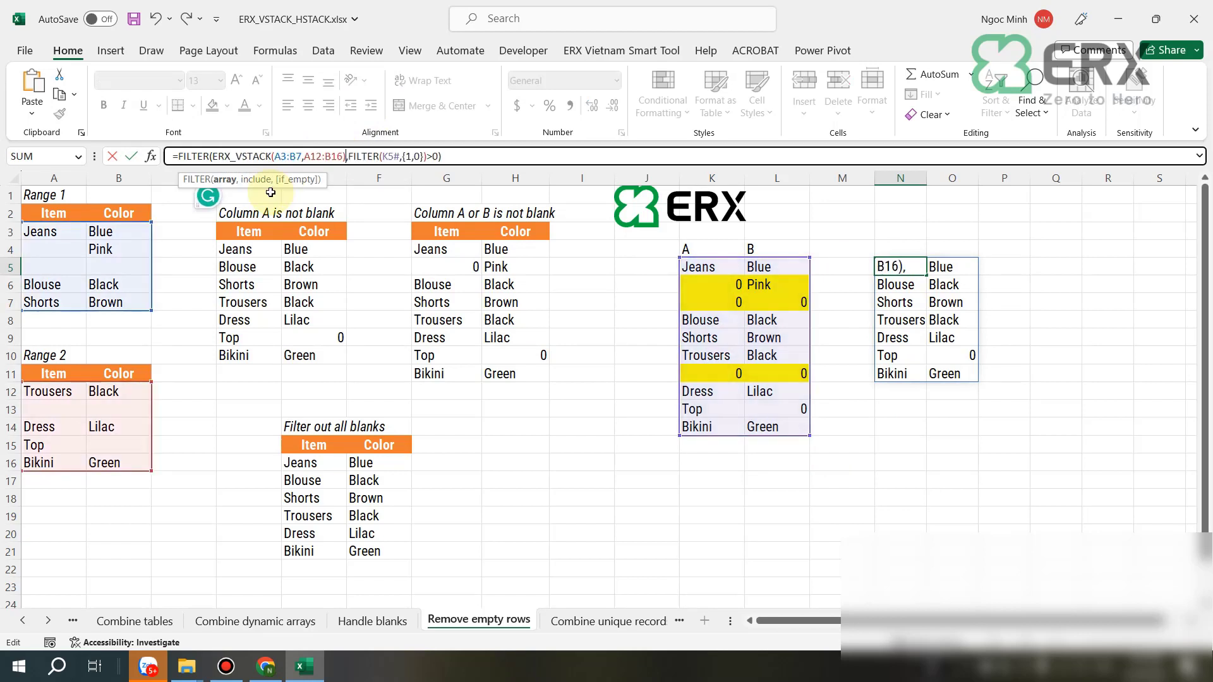
Replace K5# inside the nested FILTER of N5 with ERX_VSTACK(A3:B7,A12:B16) and enter the formula
left_click(398, 157)
key("BackSpace")
key("BackSpace")
key("BackSpace")
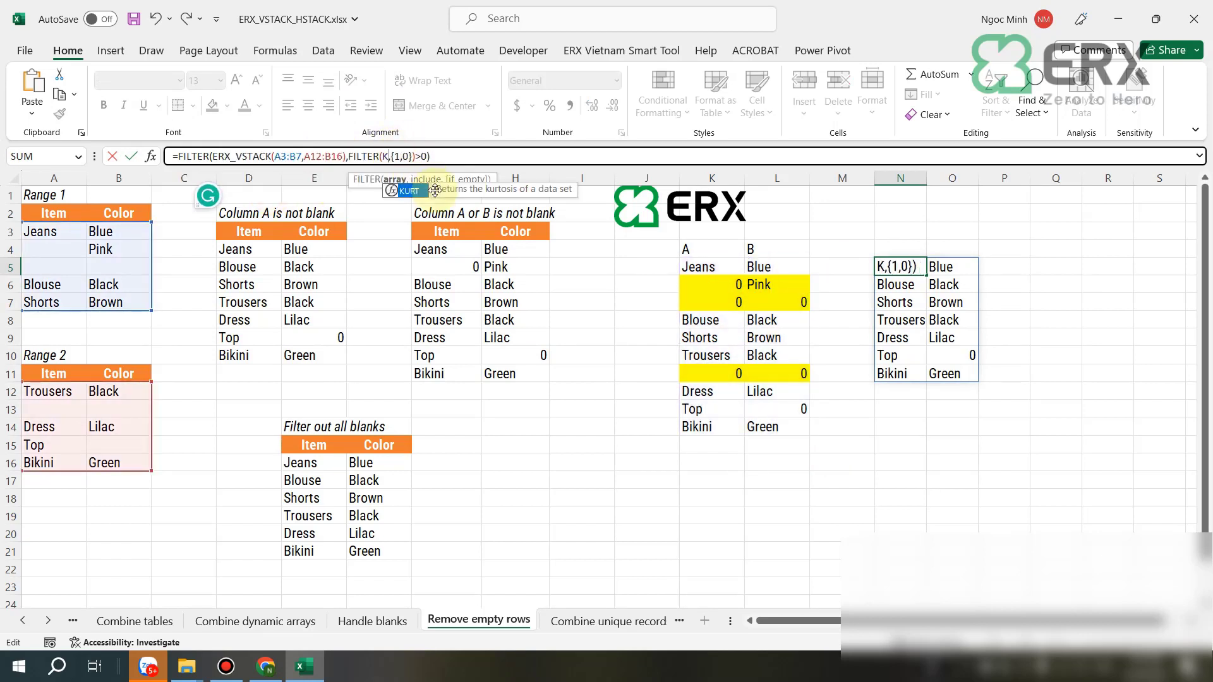
type("ERX_VSTACK(A3:B7,A12:B16)")
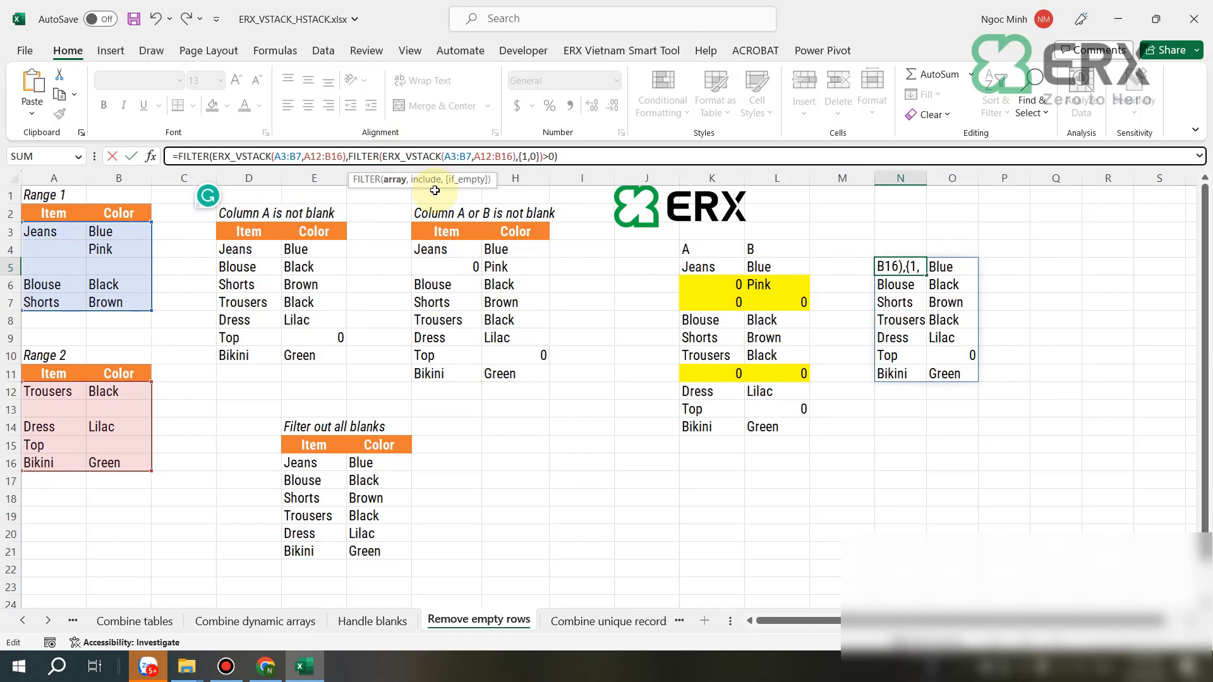
key("Return")
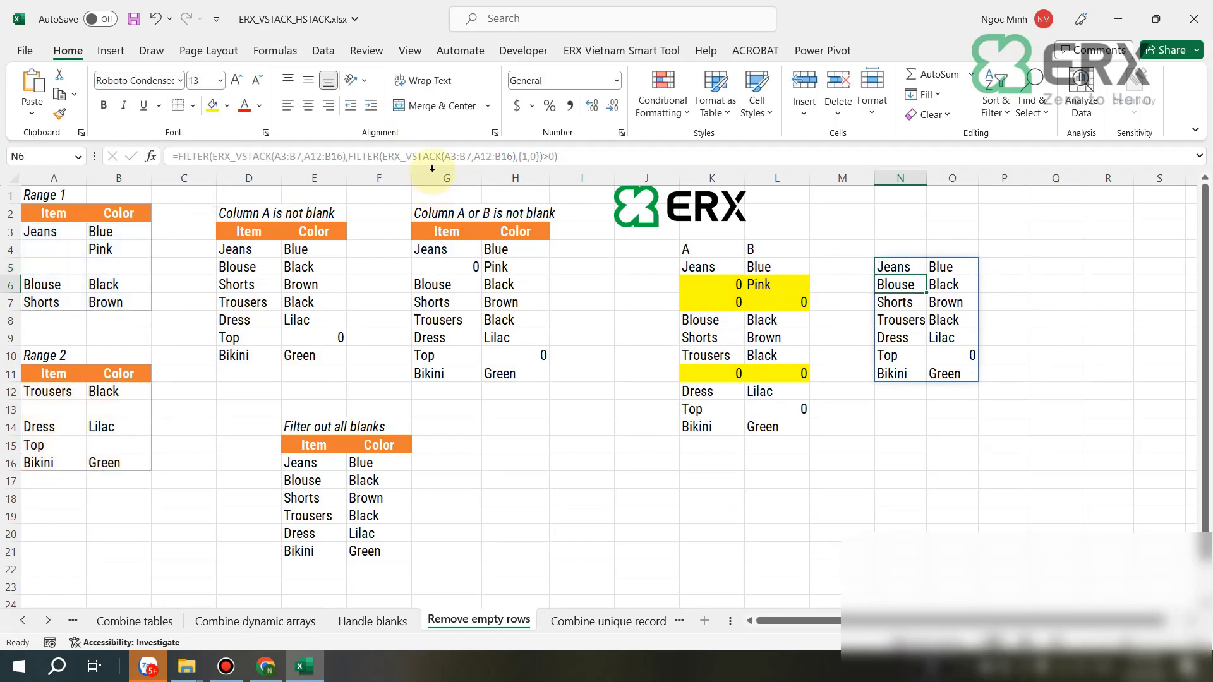
Compare the nested FILTER formula in N5 with the example formulas in D4 and G4
left_click(903, 267)
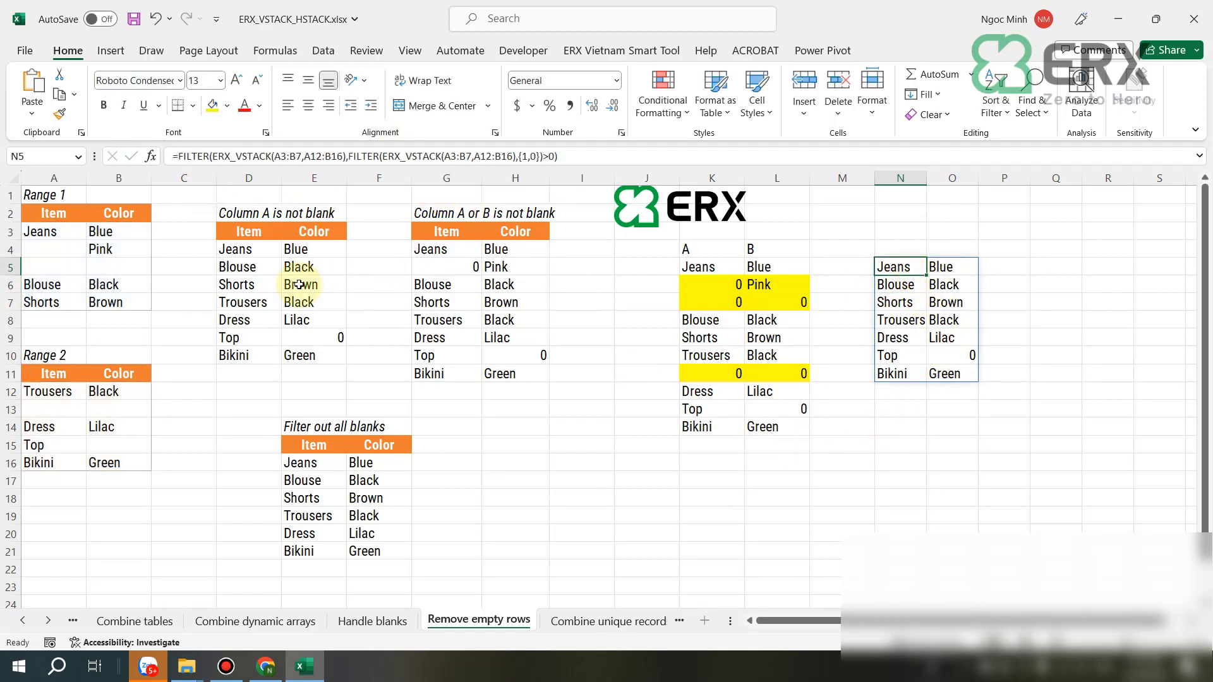
left_click(249, 249)
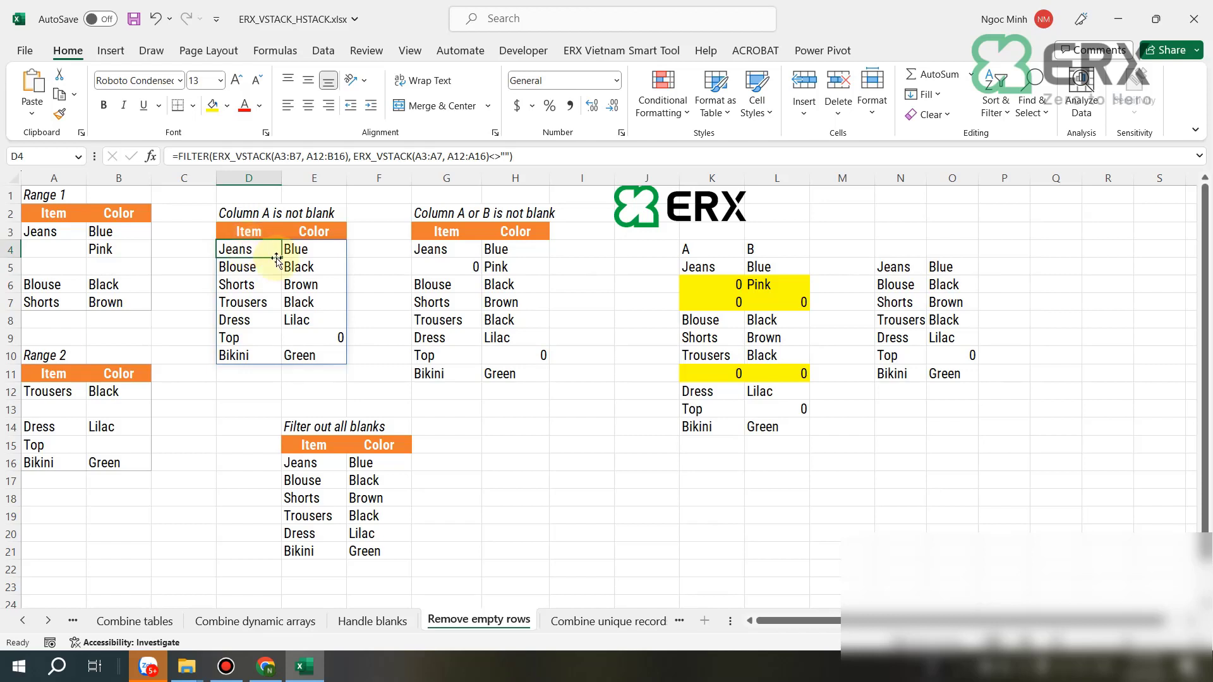
left_click(893, 266)
left_click(443, 249)
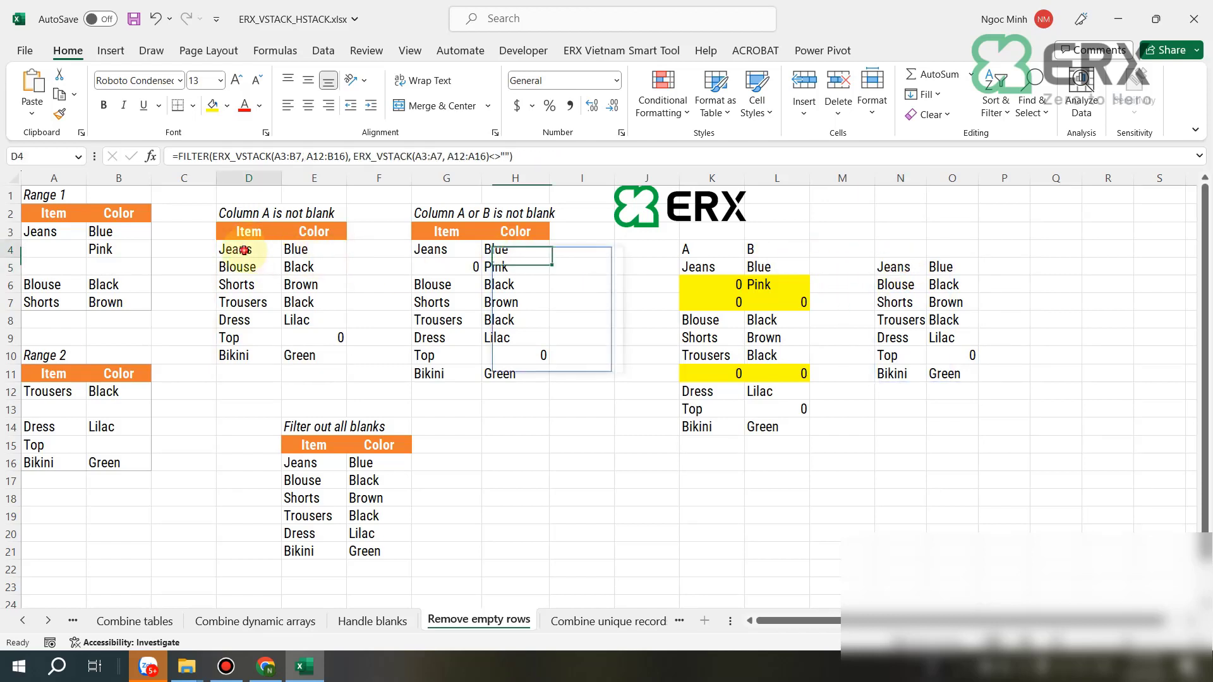
Examine the include argument ERX_VSTACK(A3:A7, A12:A16)<>"" of the FILTER formula in D4, leaving the formula unedited
left_click(246, 249)
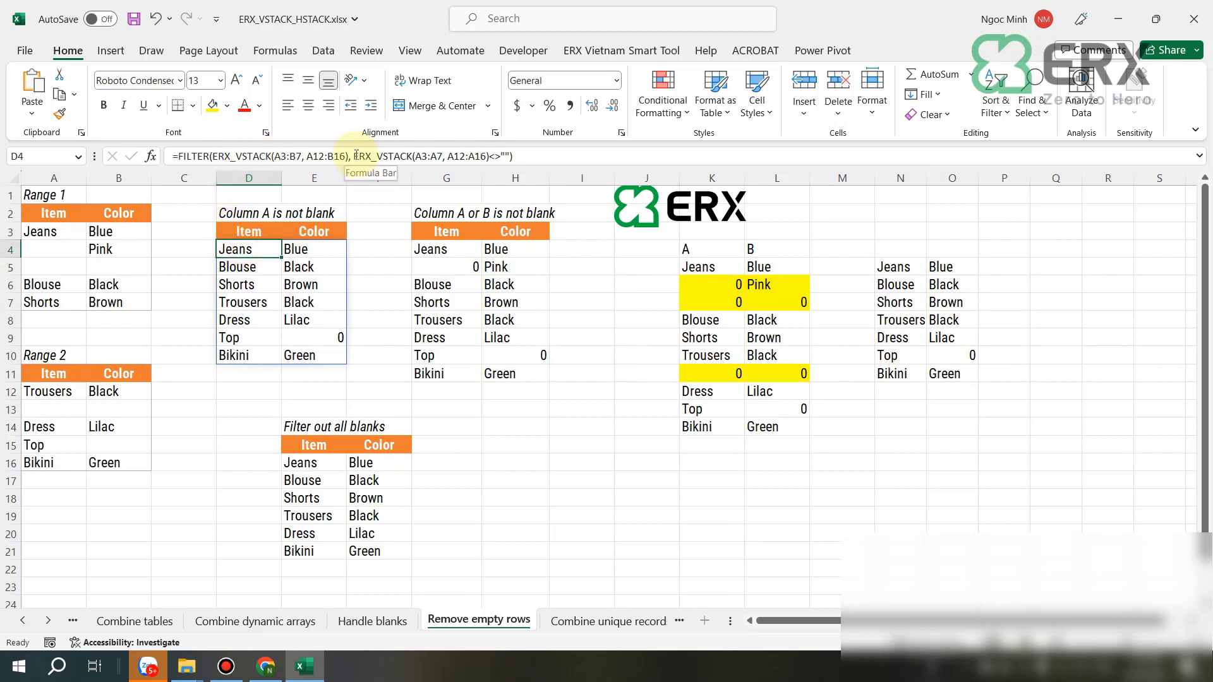
left_click_drag(355, 155, 511, 161)
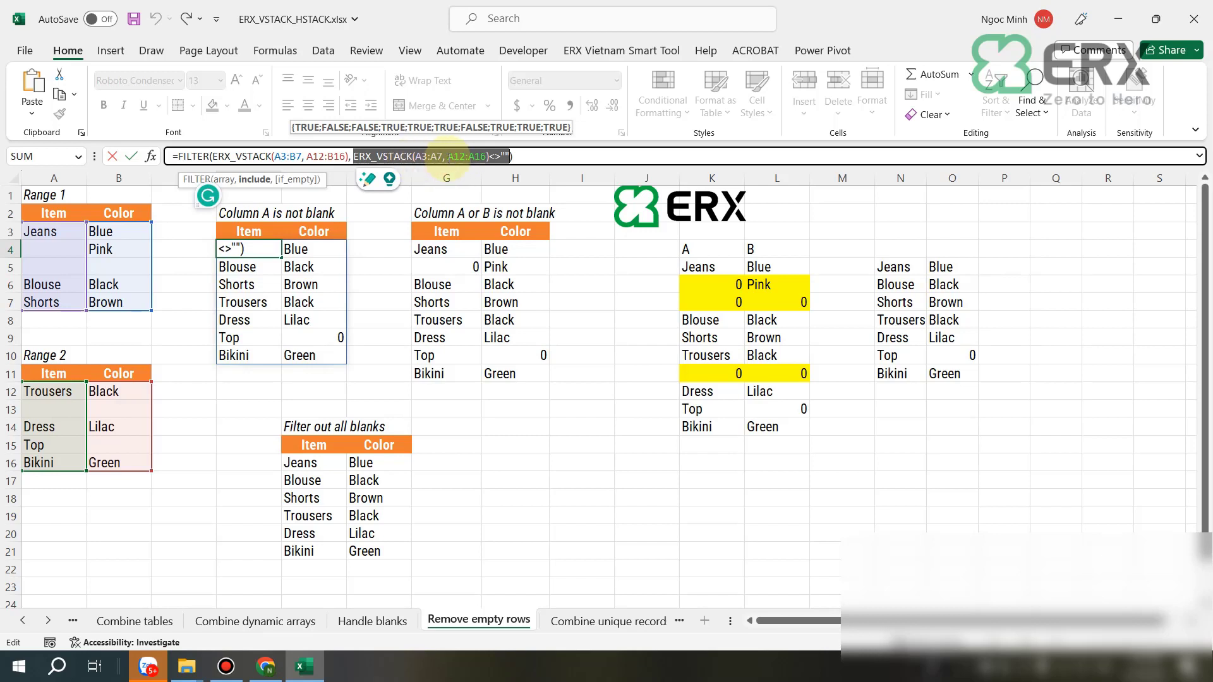
left_click_drag(447, 156, 483, 156)
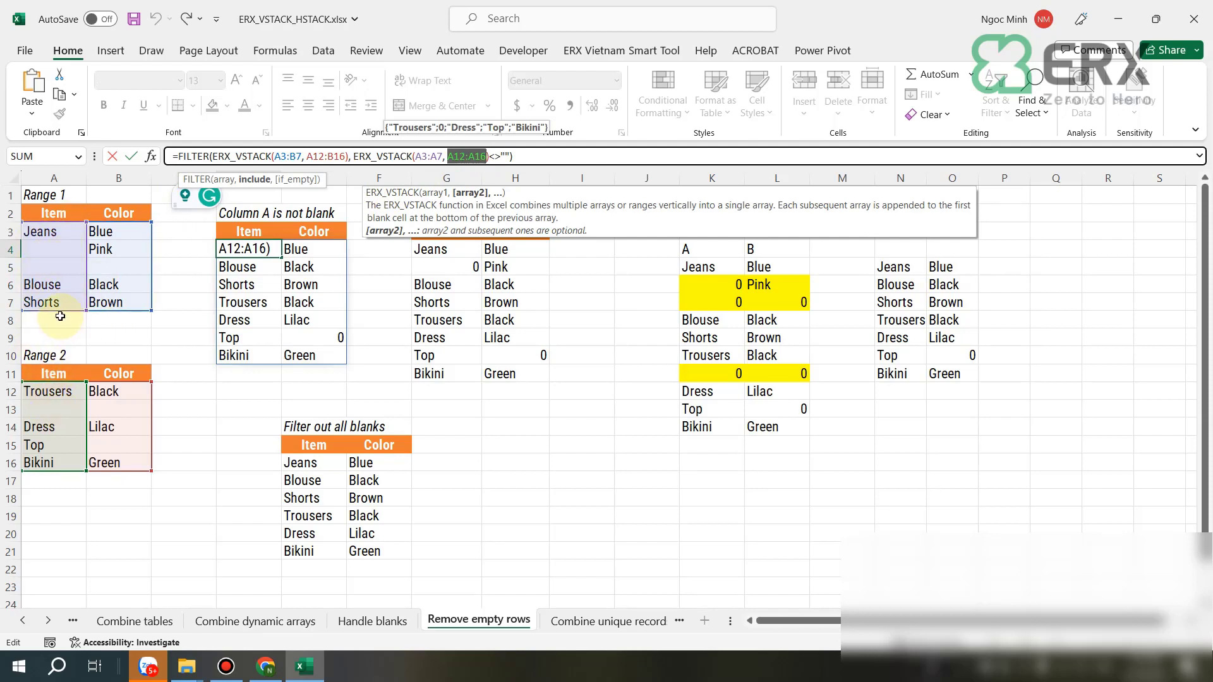
type("`")
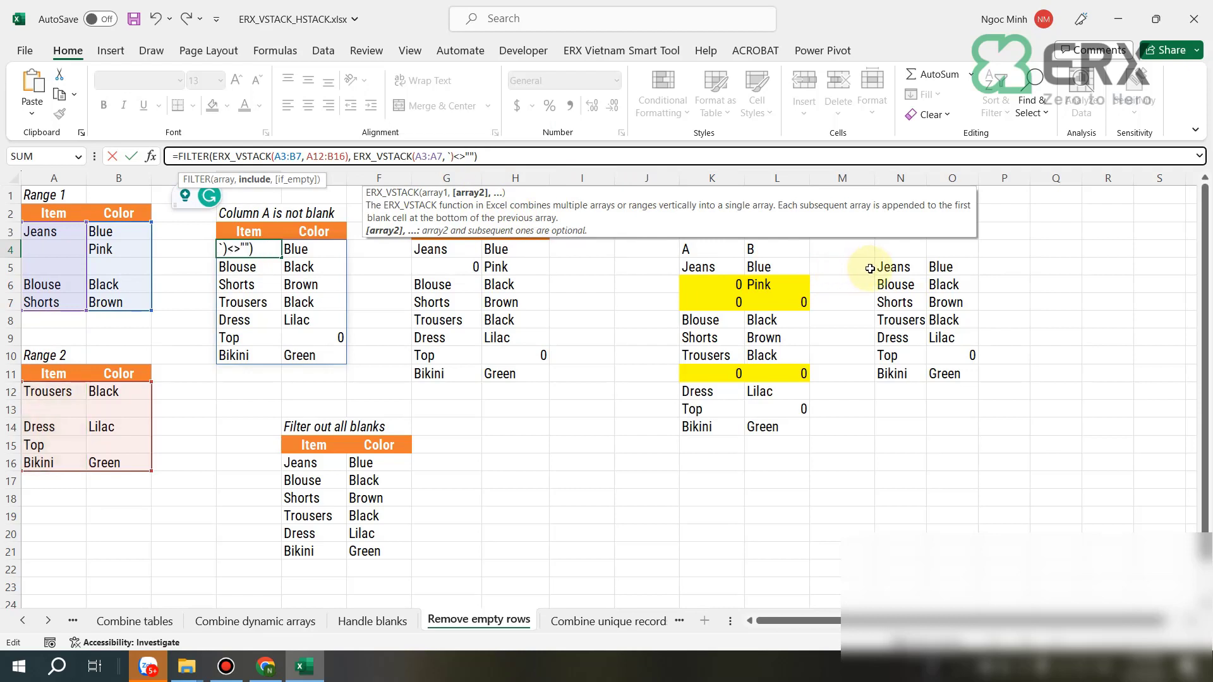
key("Escape")
Compare the stacking formula in K5 with the nested FILTER formula in N5 and examine its {1,0} column selector
left_click(711, 284)
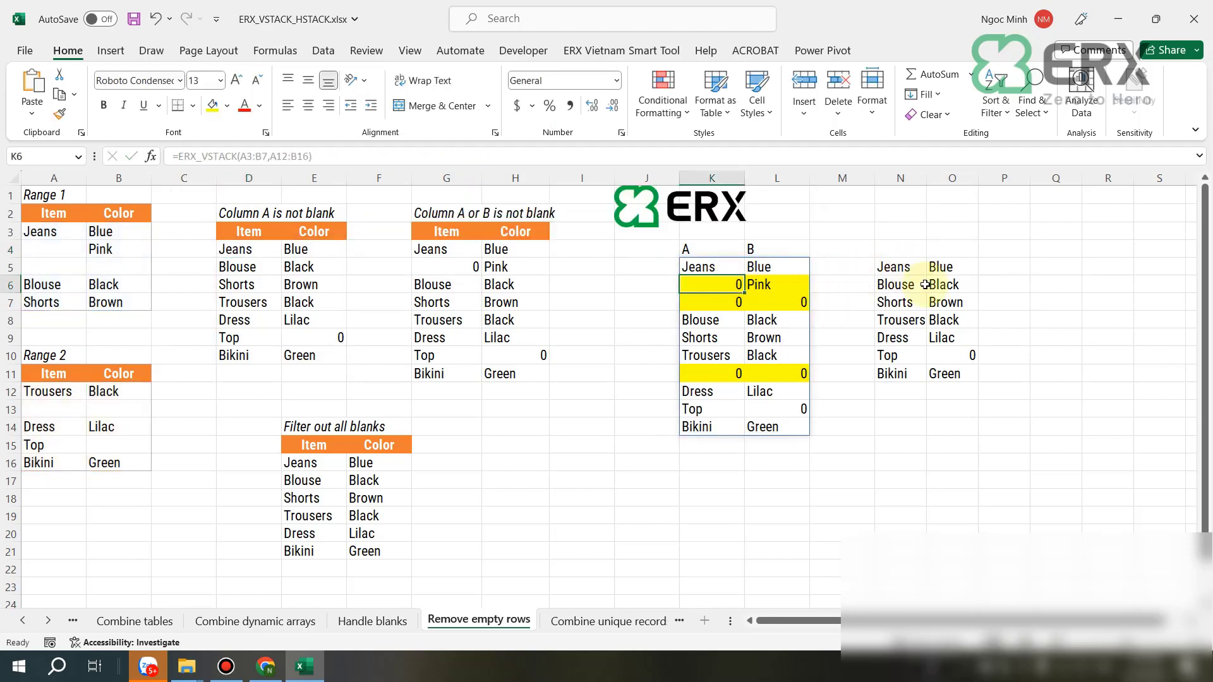
left_click(897, 267)
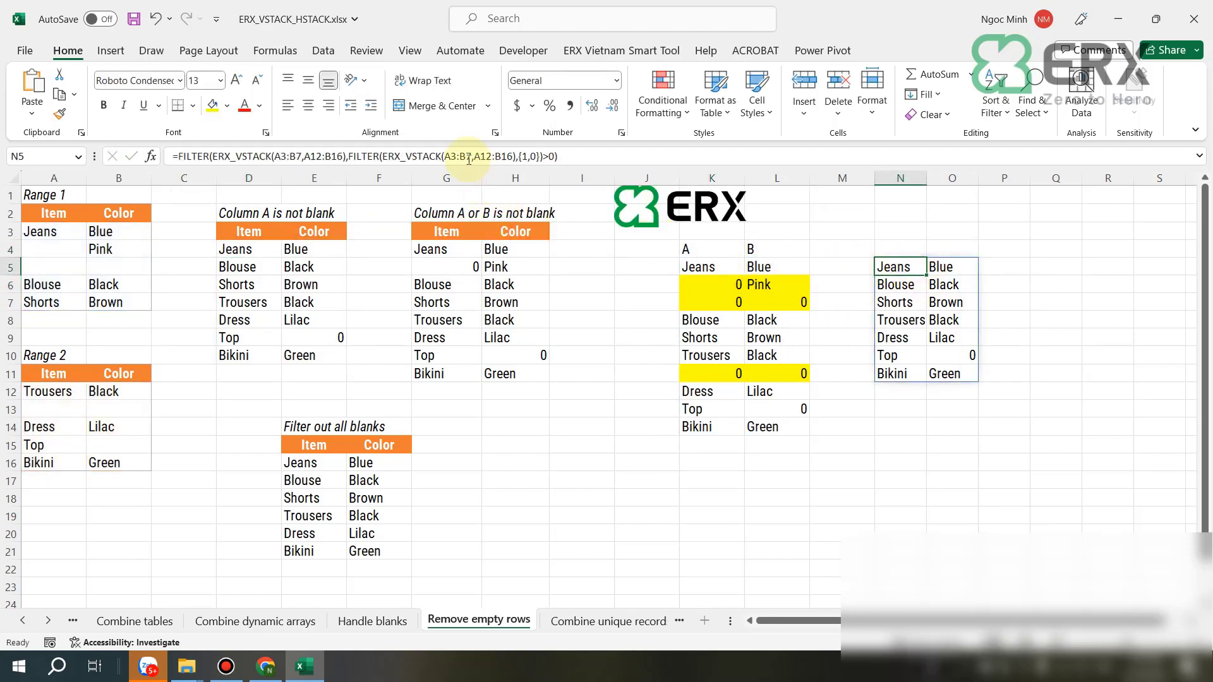
left_click(705, 268)
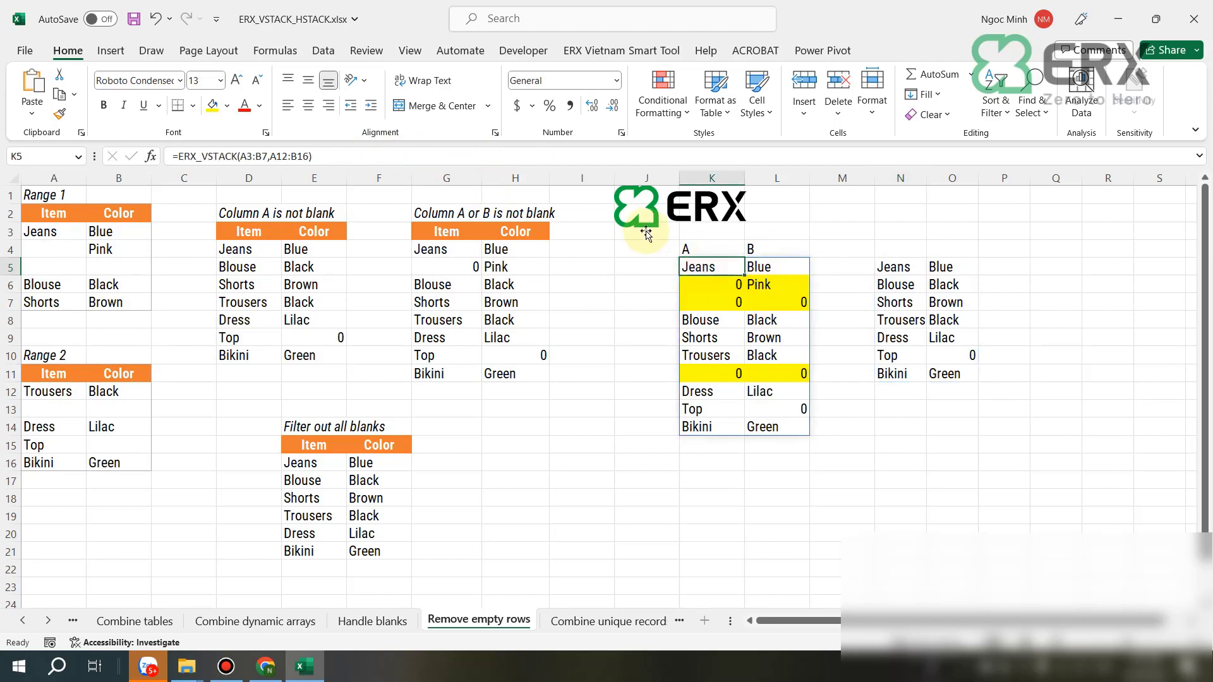
left_click(914, 274)
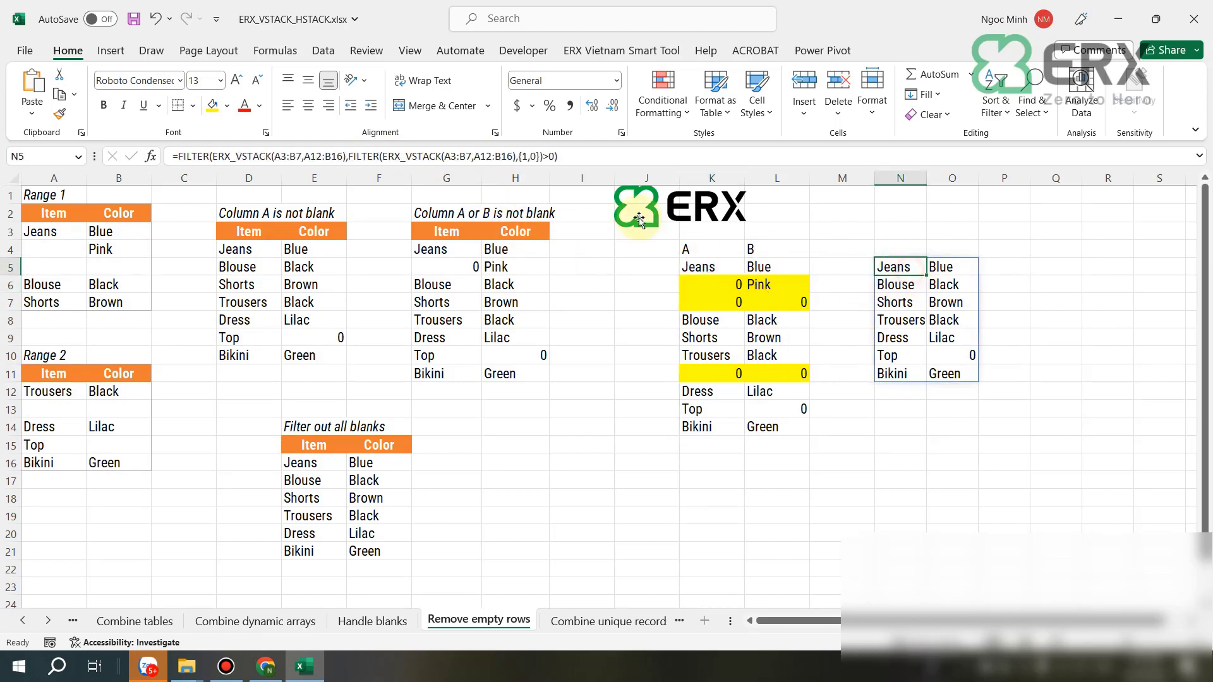
left_click(520, 156)
left_click_drag(521, 155, 539, 156)
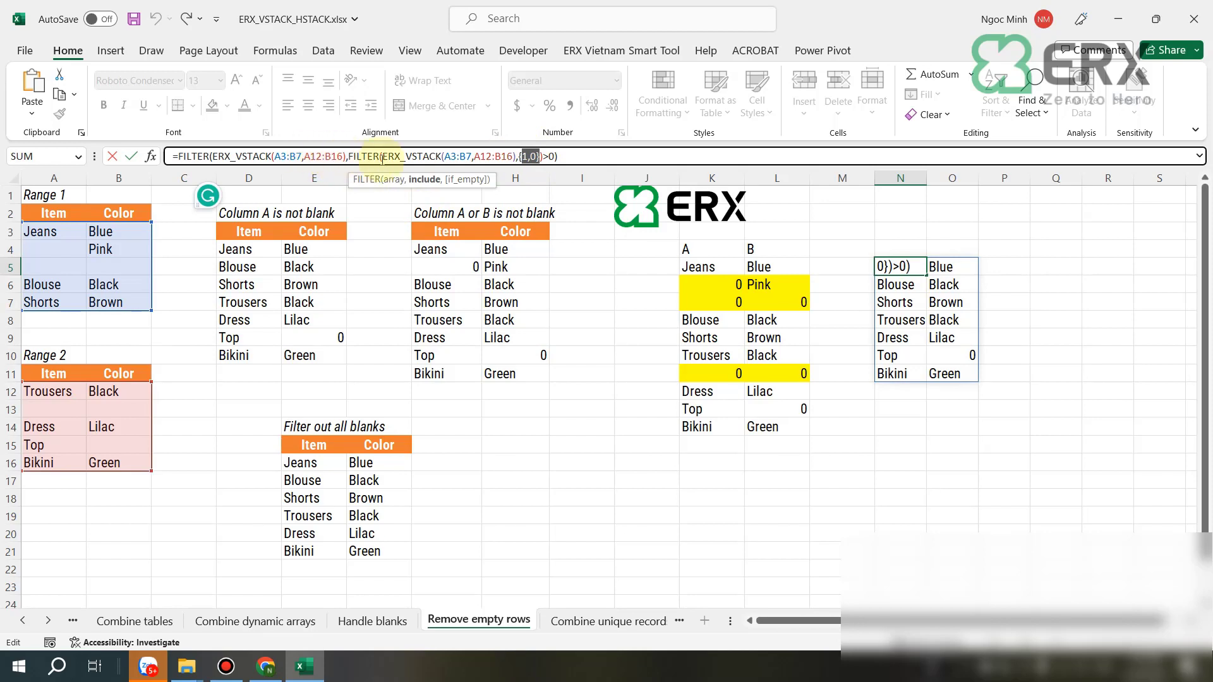
key("Escape")
Compare the blank-removal conditions of the FILTER formulas in D4, G4 and E16, including the + and * operators
left_click(241, 249)
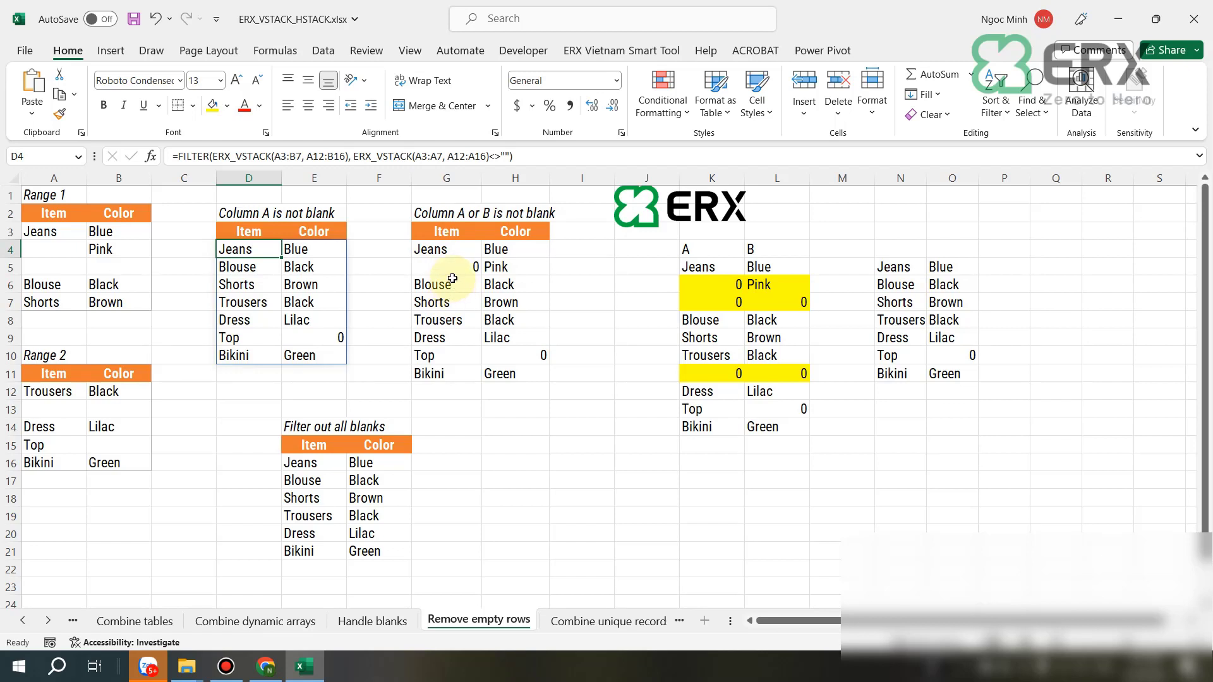
left_click(462, 248)
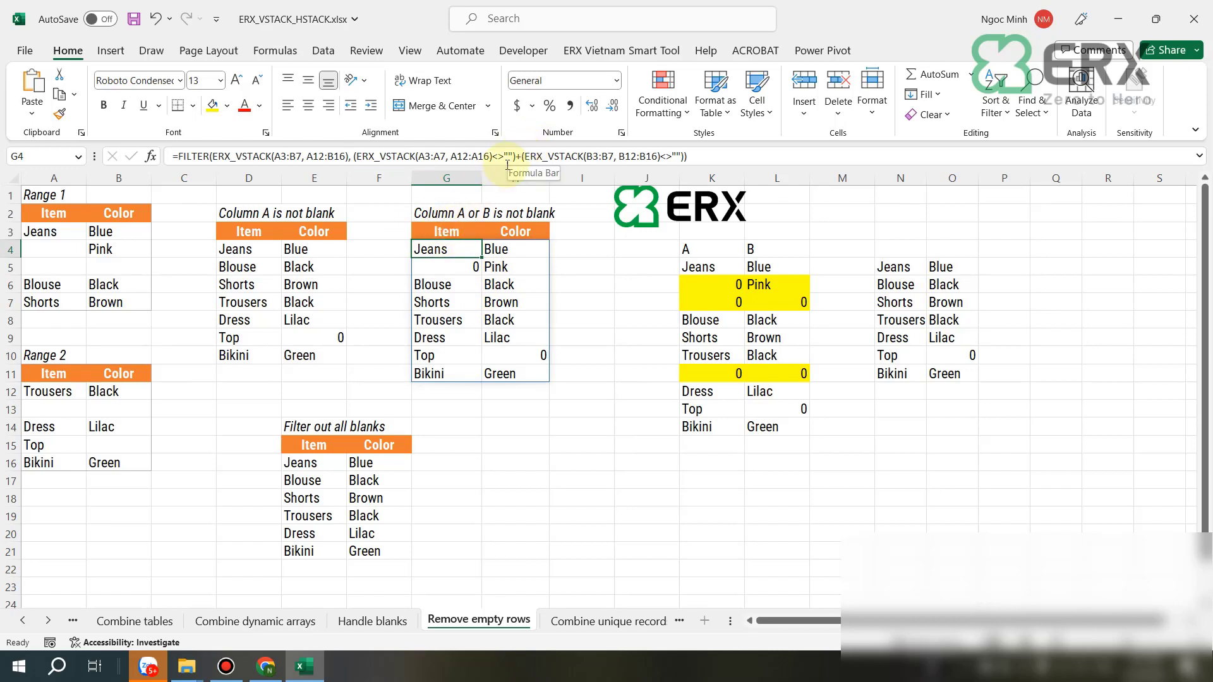
left_click(236, 156)
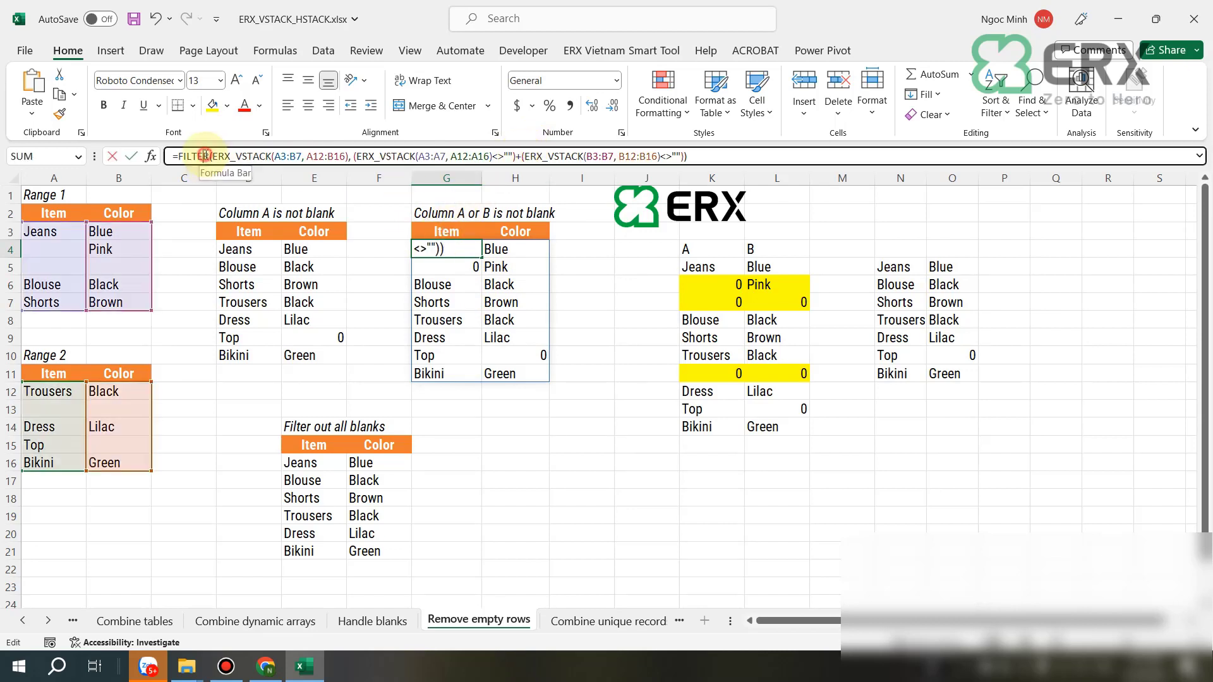
left_click(519, 156)
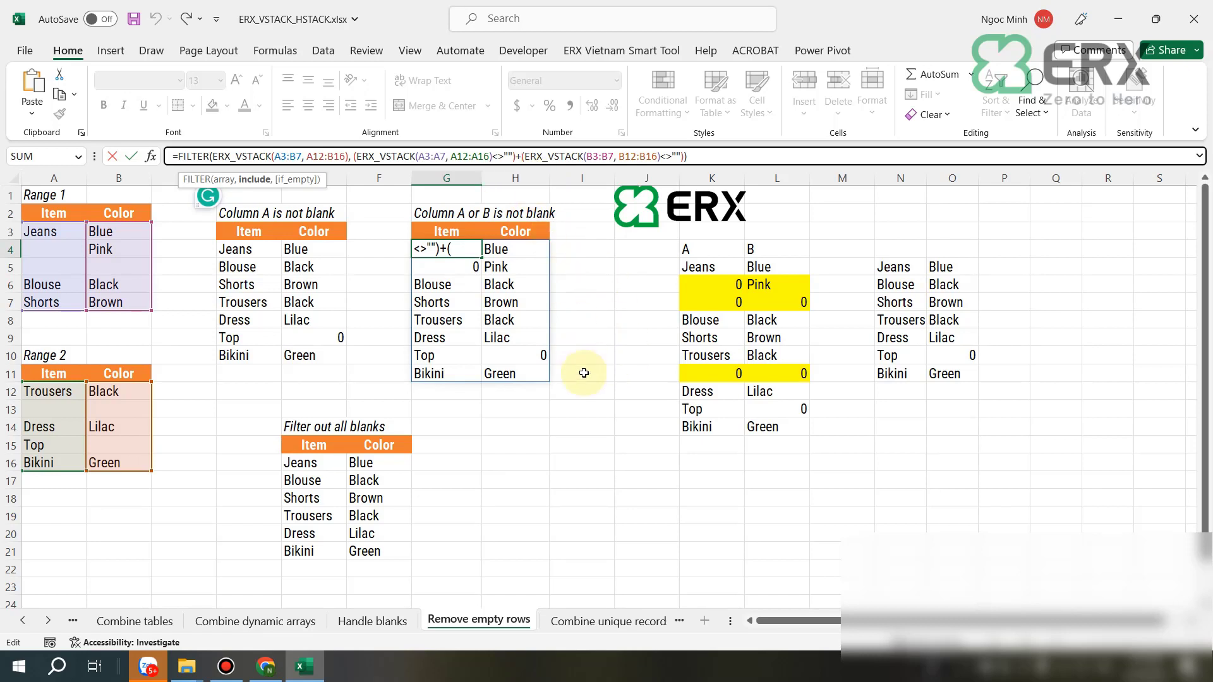
left_click(523, 450)
left_click(310, 463)
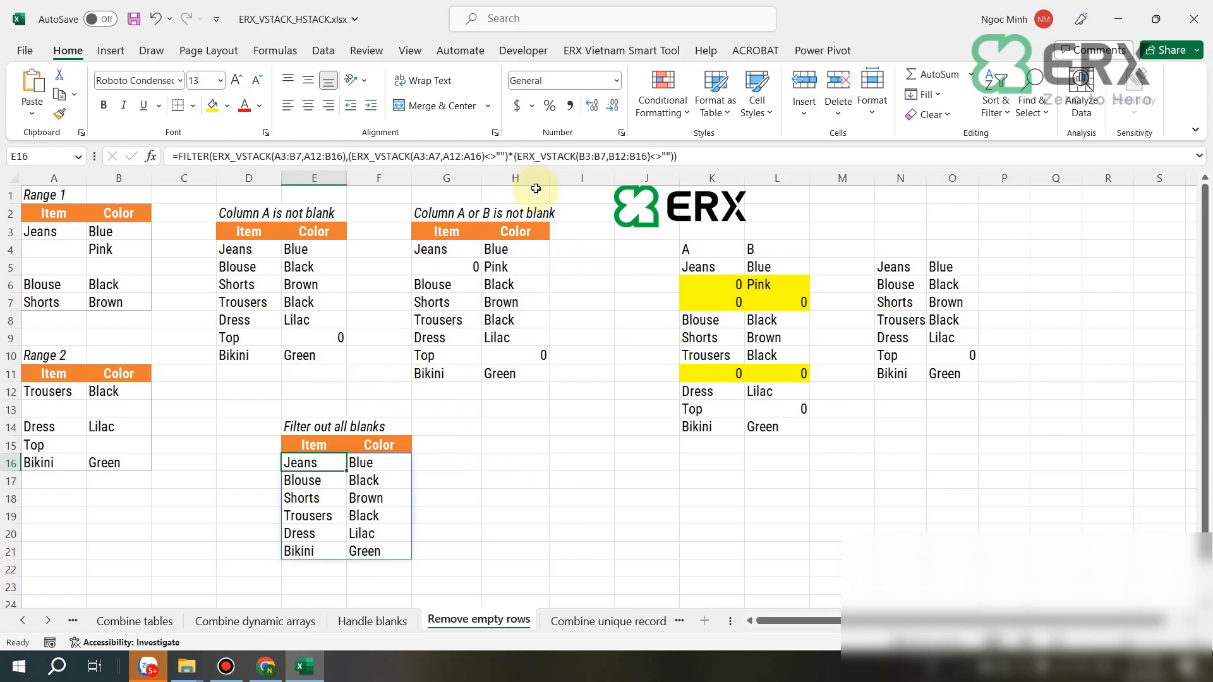
left_click(537, 420)
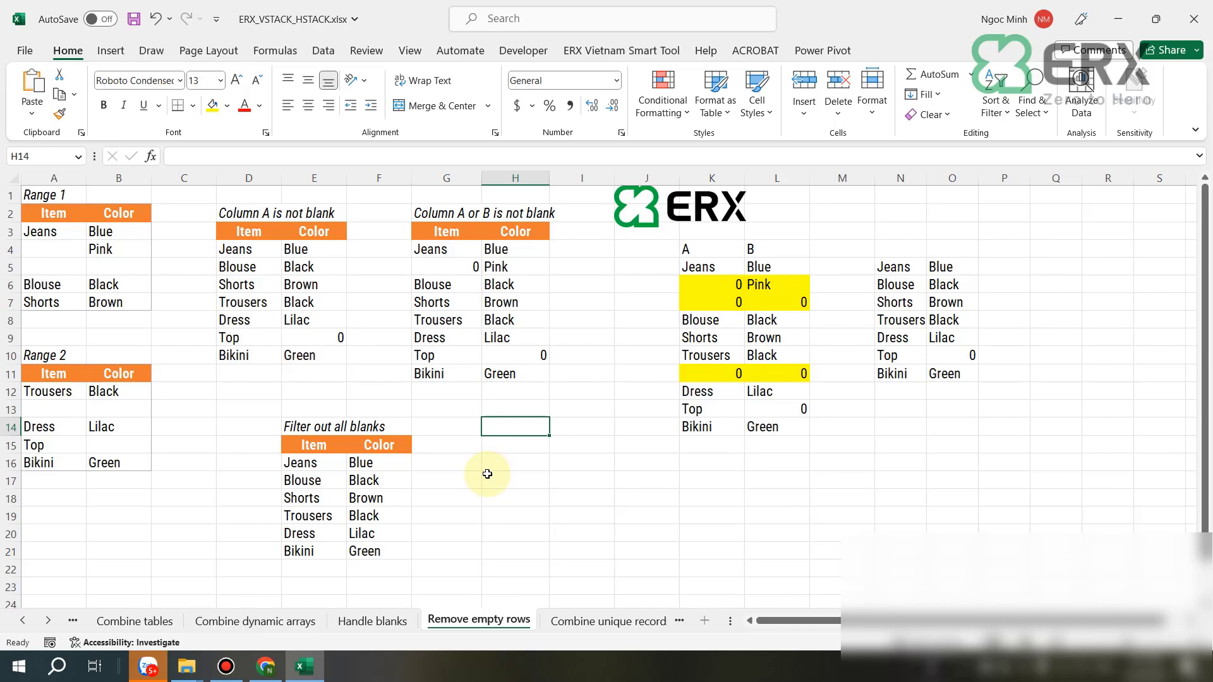
Open the Combine unique records sheet and examine the ranges and by_col argument of the UNIQUE formula in C8
left_click(575, 621)
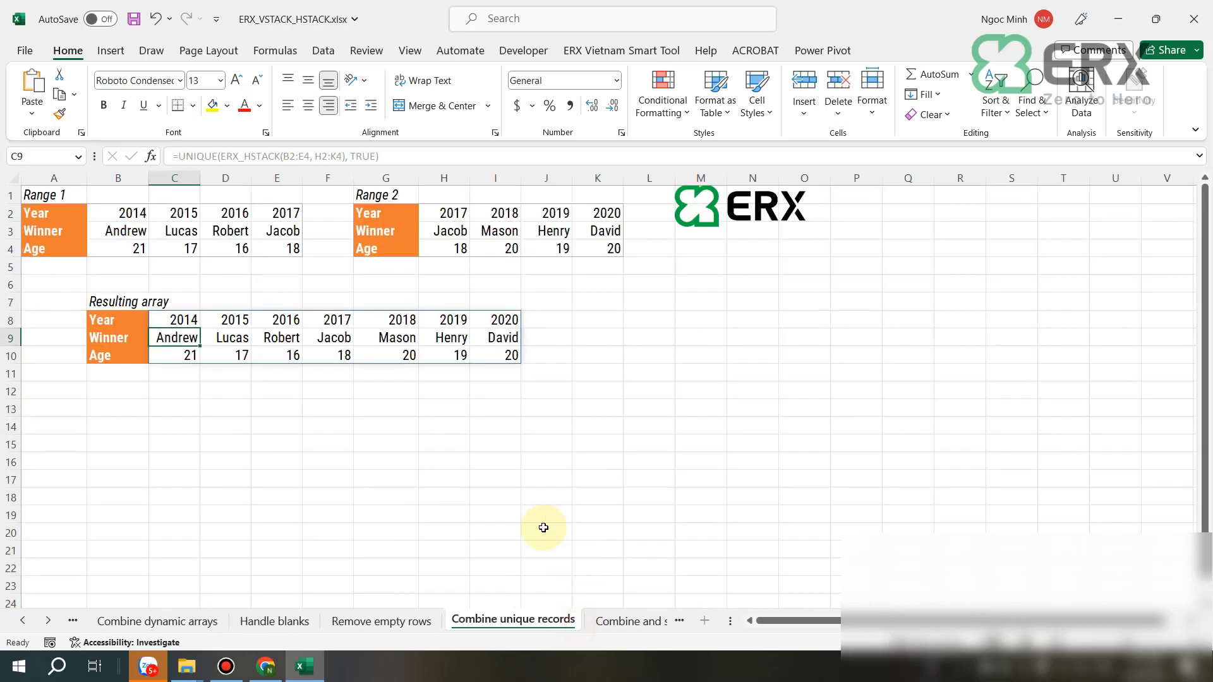
left_click(462, 466)
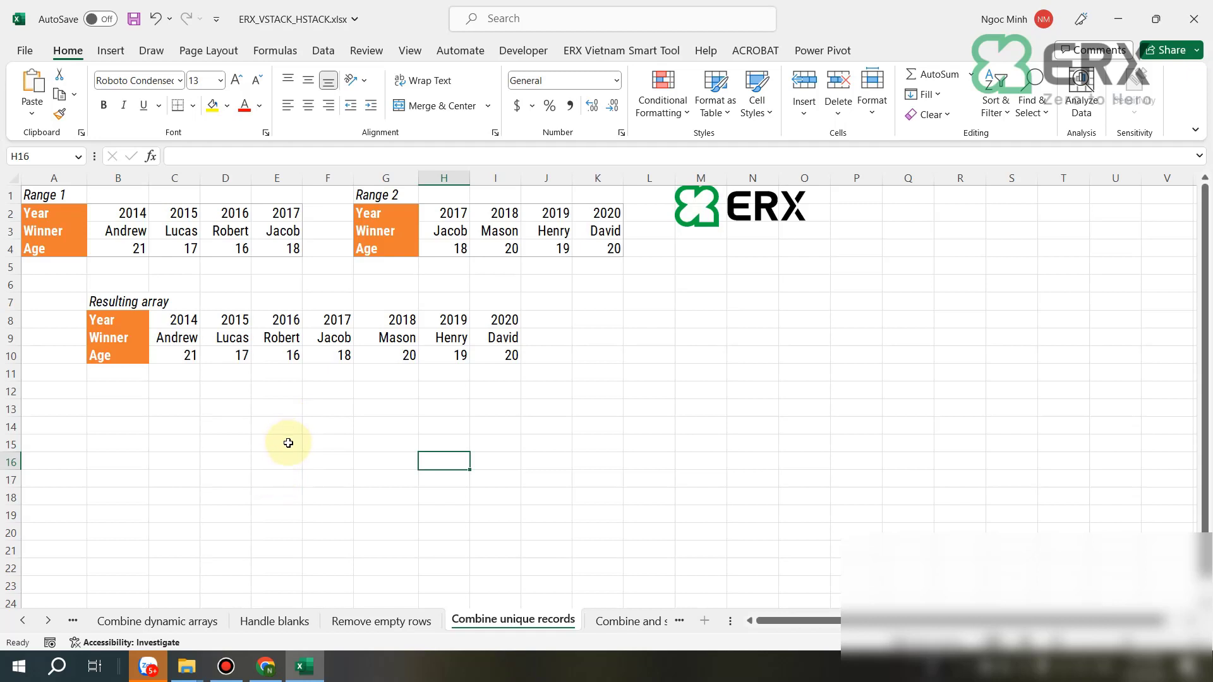
left_click(183, 320)
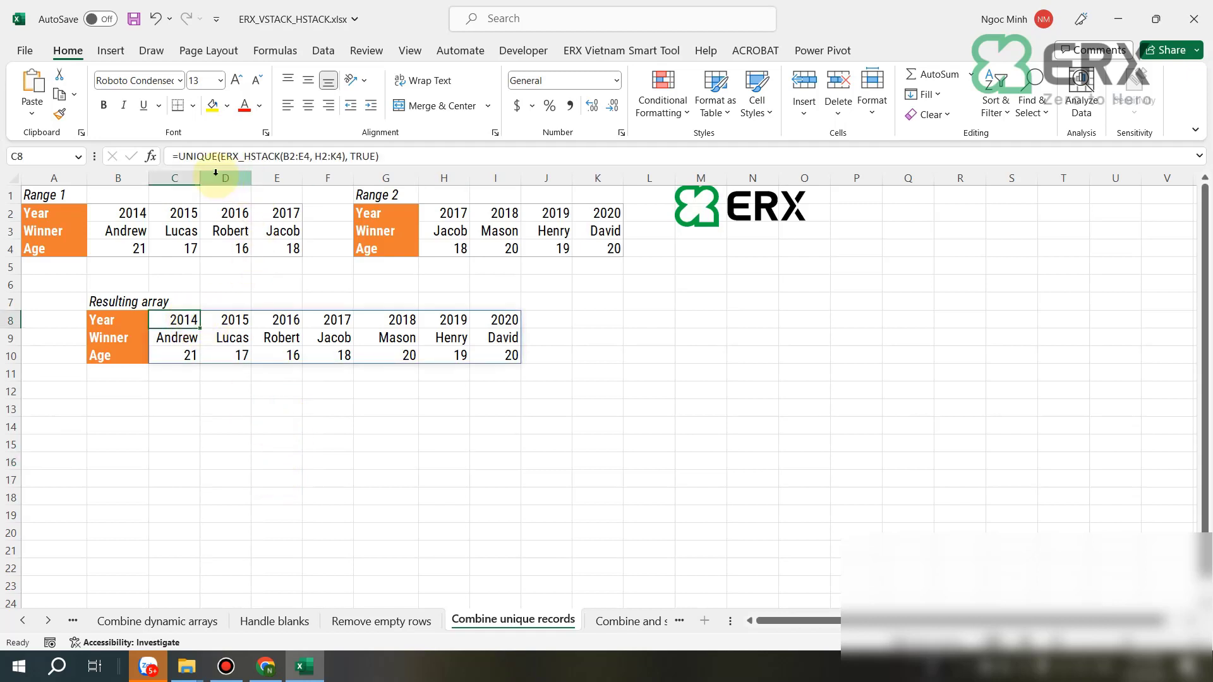
left_click(203, 157)
left_click(355, 156)
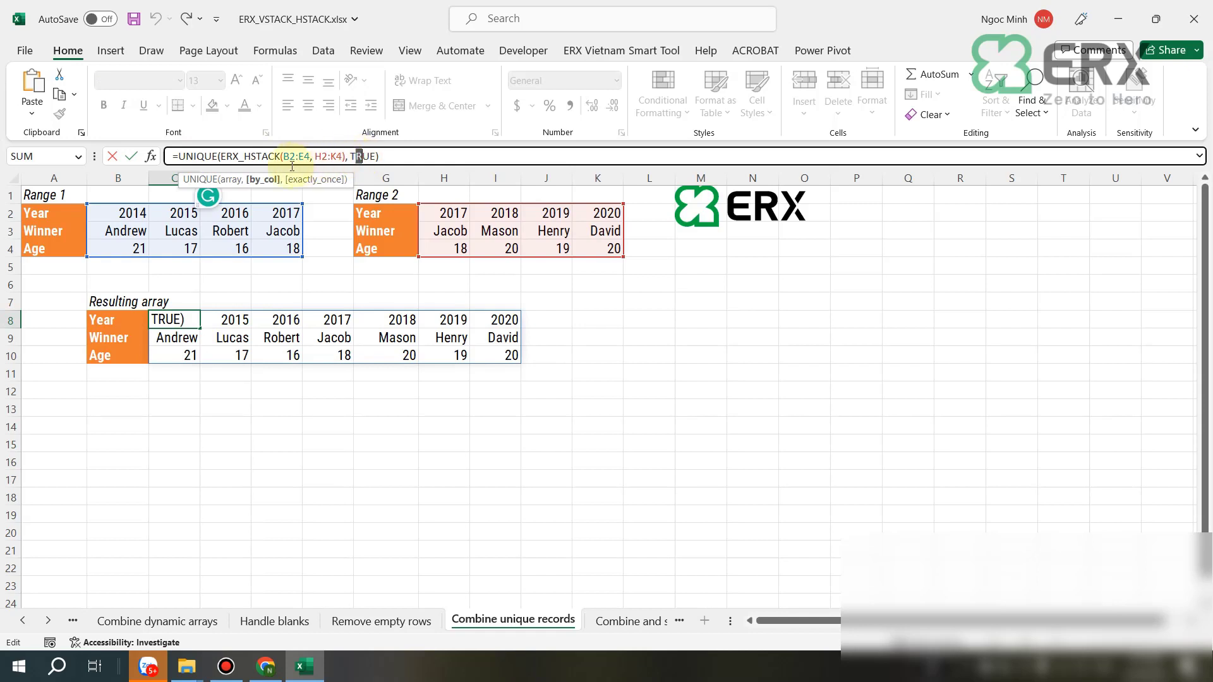
left_click(251, 156)
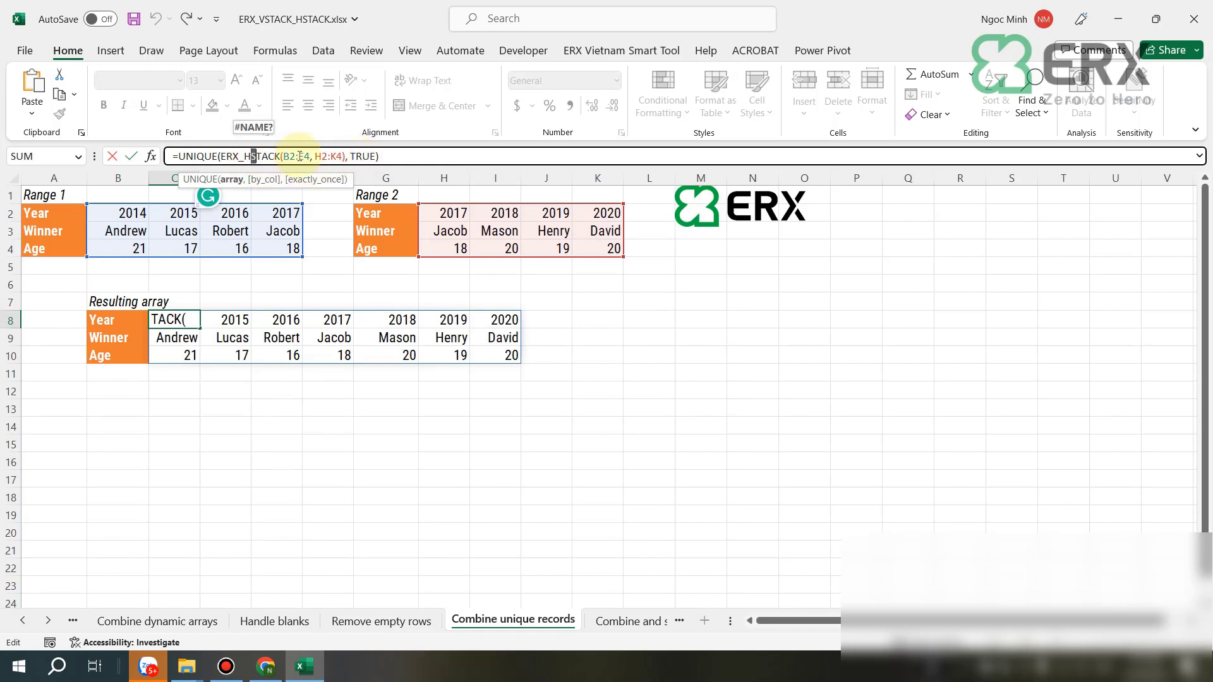
left_click(300, 156)
left_click(337, 156)
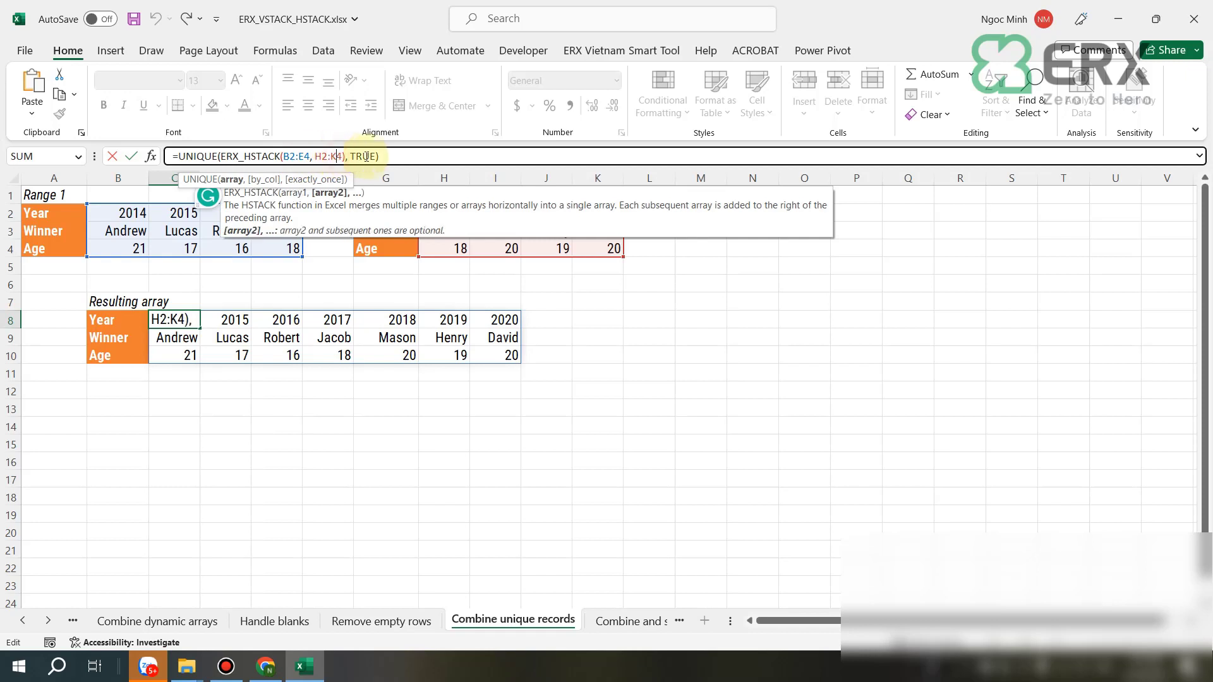
left_click(361, 156)
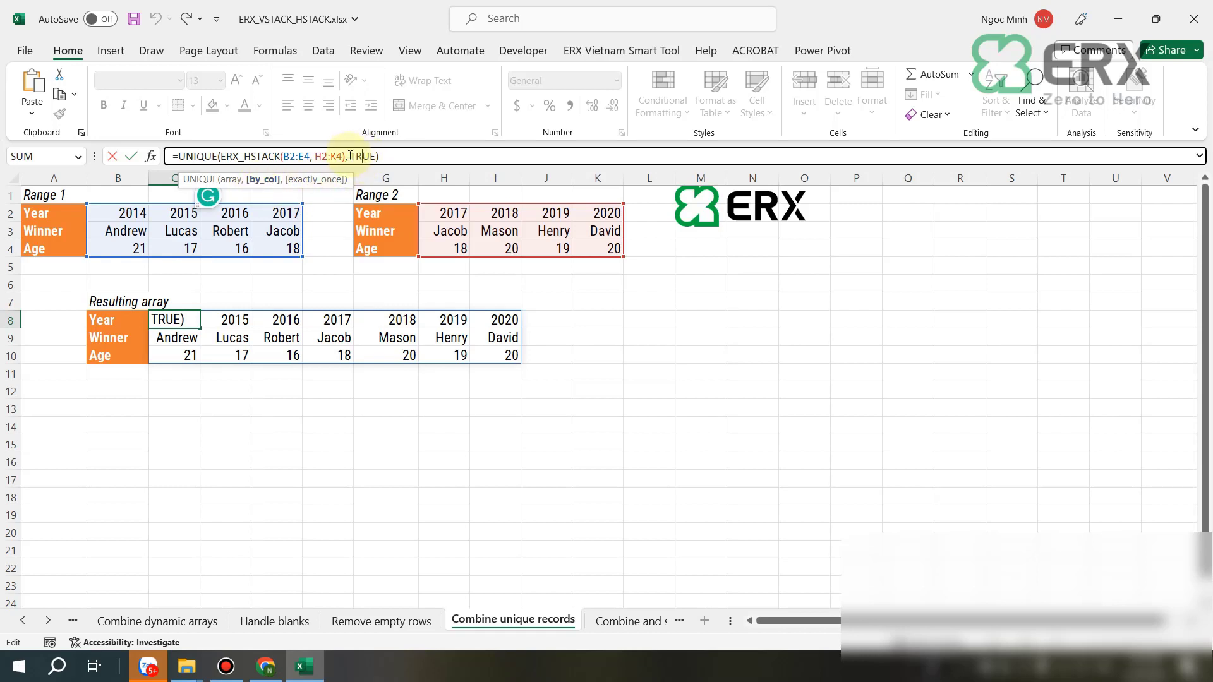
key("Return")
Copy the formula =UNIQUE(ERX_HSTACK(B2:E4, H2:K4), TRUE) from C8 into cell C13
left_click(170, 320)
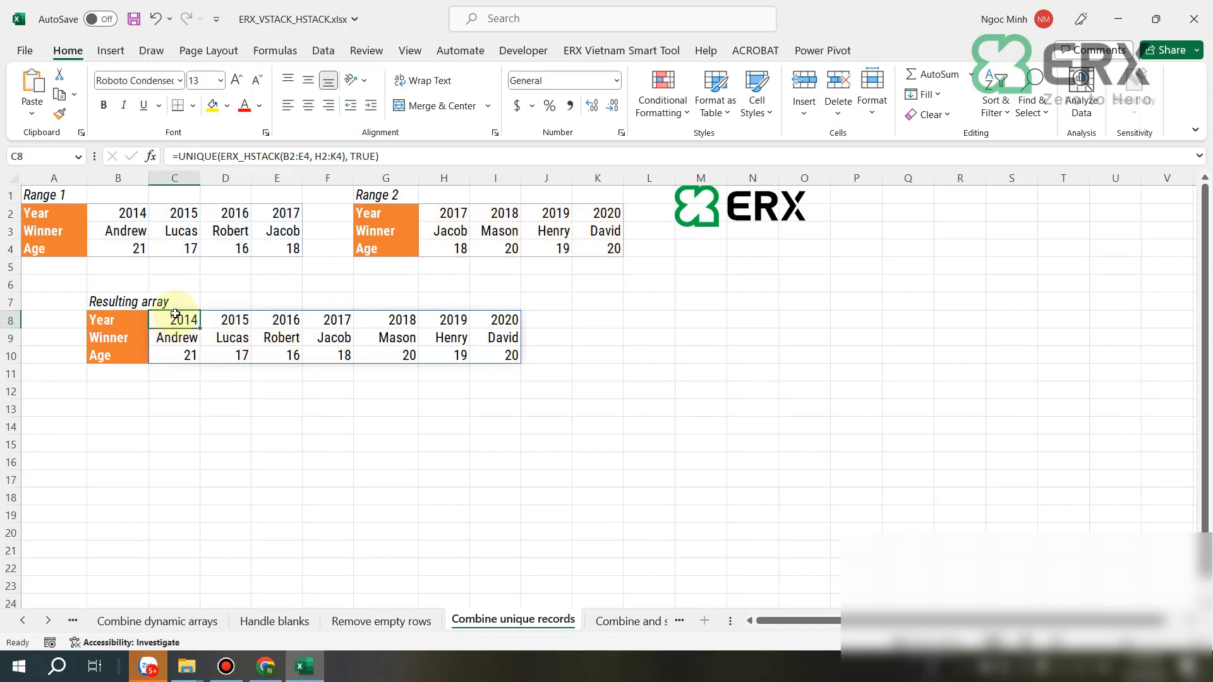
left_click_drag(409, 156, 218, 156)
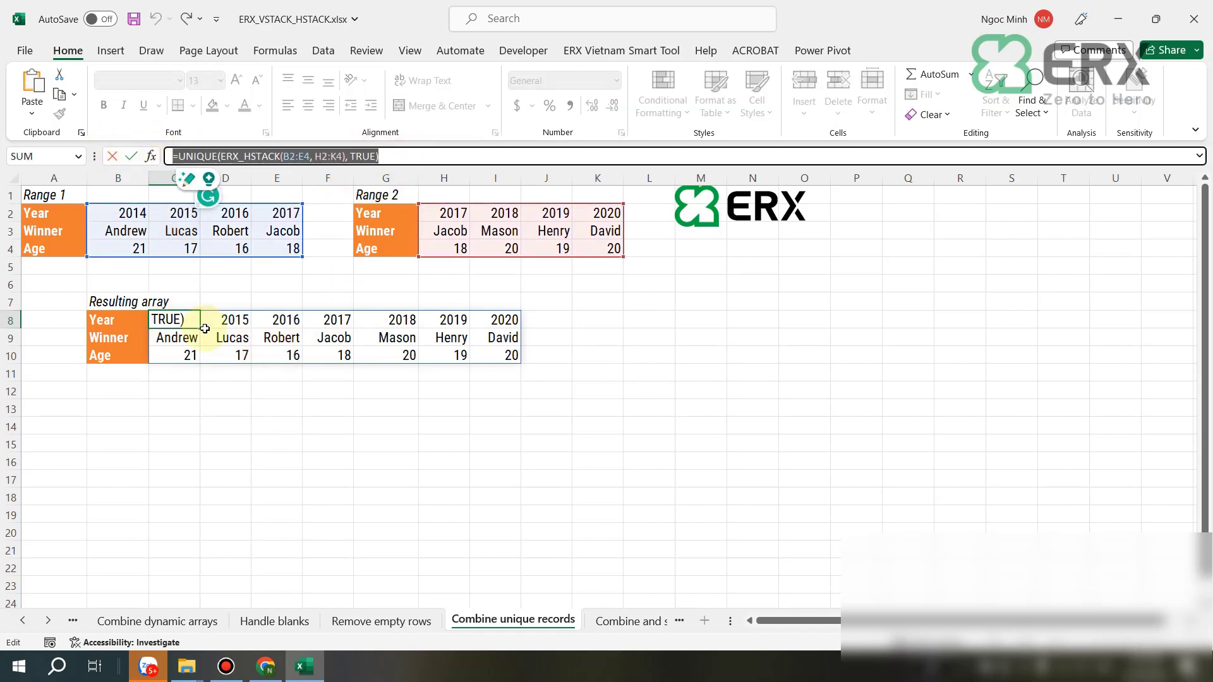
key("Escape")
double_click(180, 409)
type("=UNIQUE(ERX_HSTACK(B2:E4, H2:K4), TRUE)")
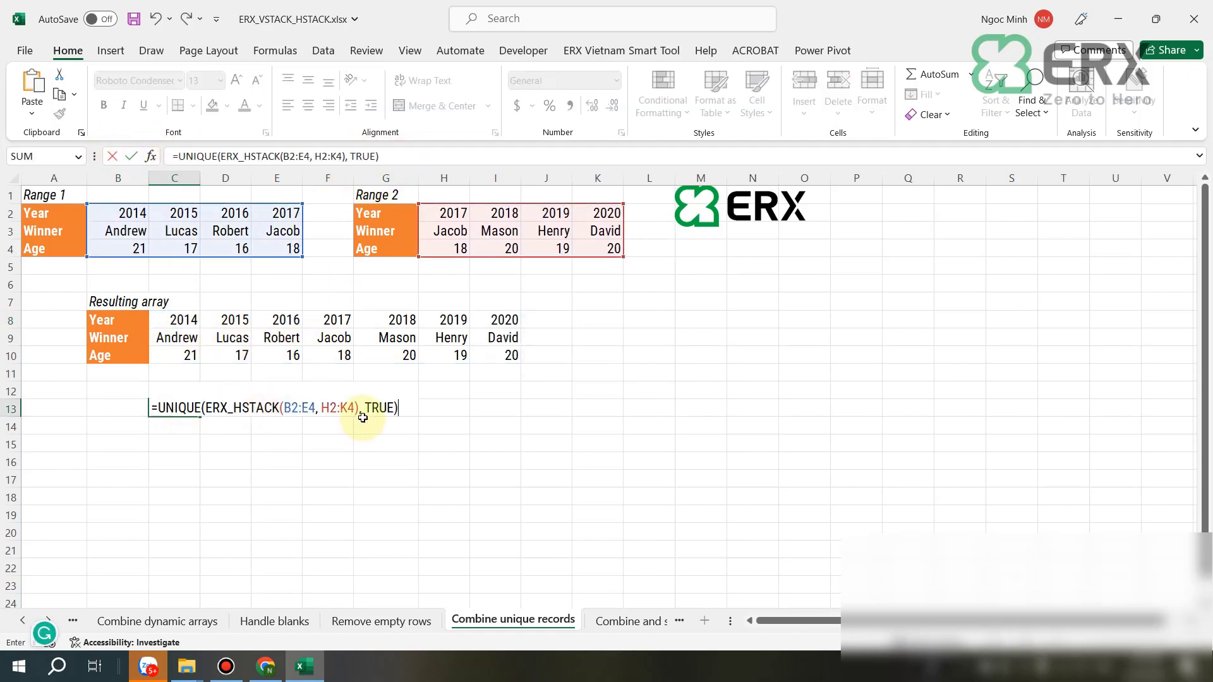
Remove the TRUE argument from the C13 formula and enter it as =UNIQUE(ERX_HSTACK(B2:E4, H2:K4))
left_click_drag(365, 408, 400, 405)
key("BackSpace")
key("BackSpace")
key("BackSpace")
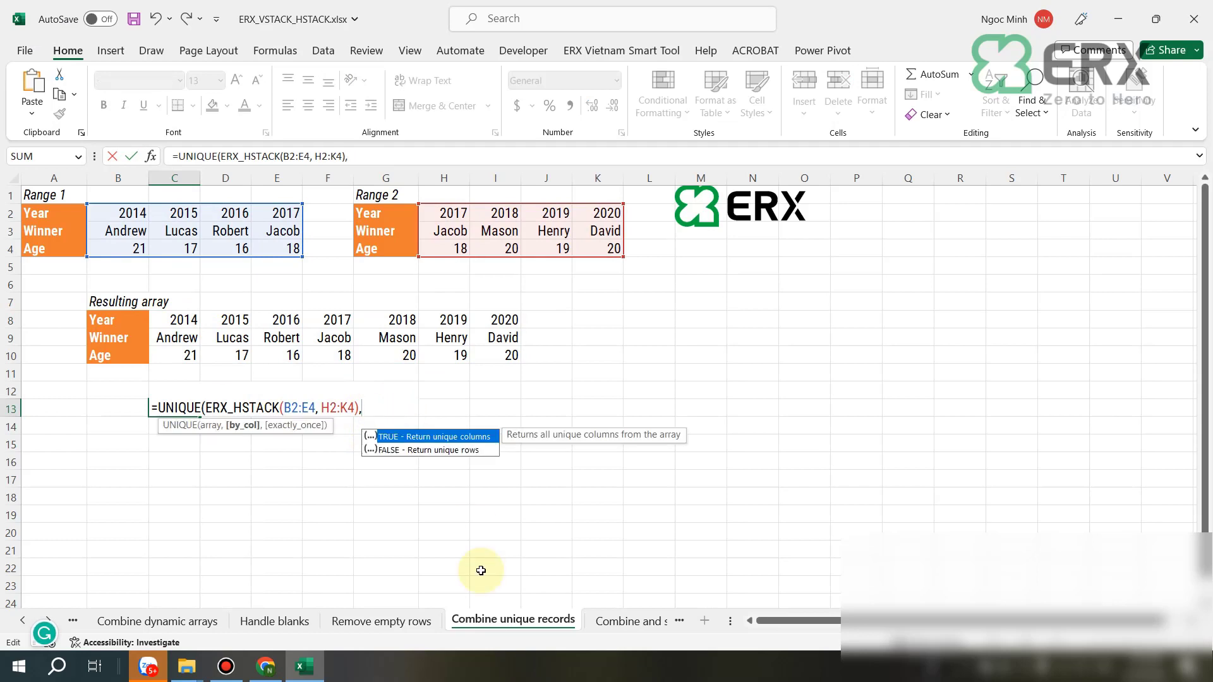
type(")")
key("Return")
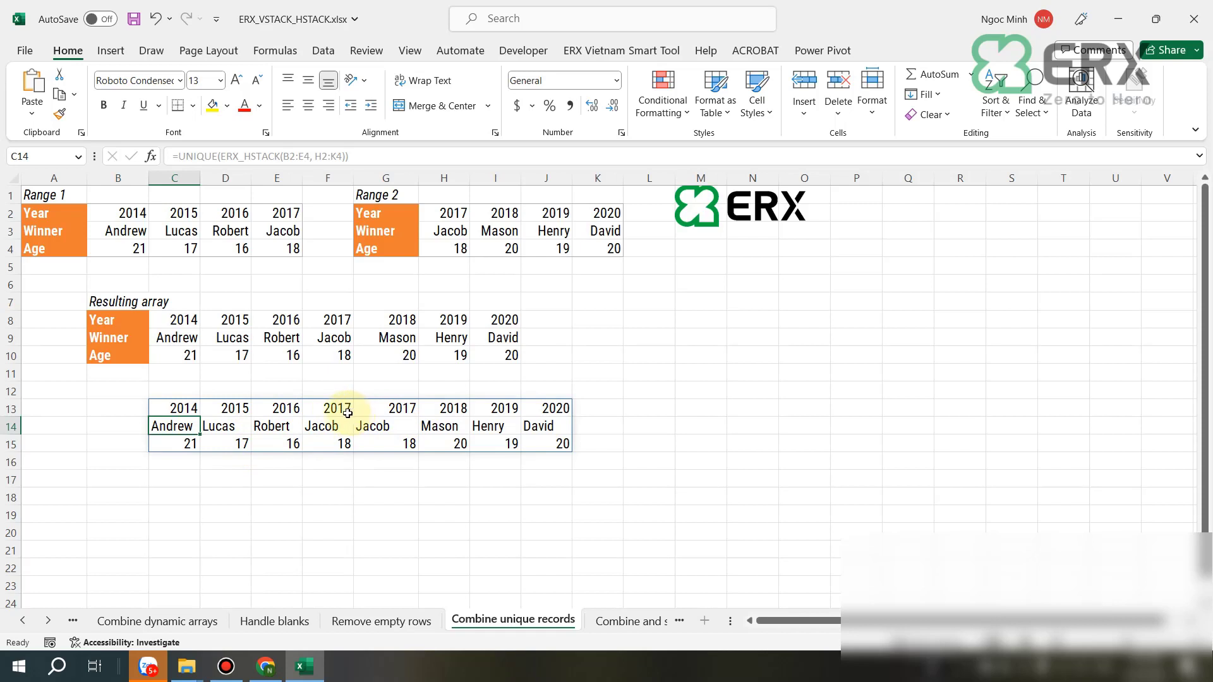
Examine the two 2017 columns in the array spilled from C13 and the formula that produces them
left_click_drag(348, 413, 385, 436)
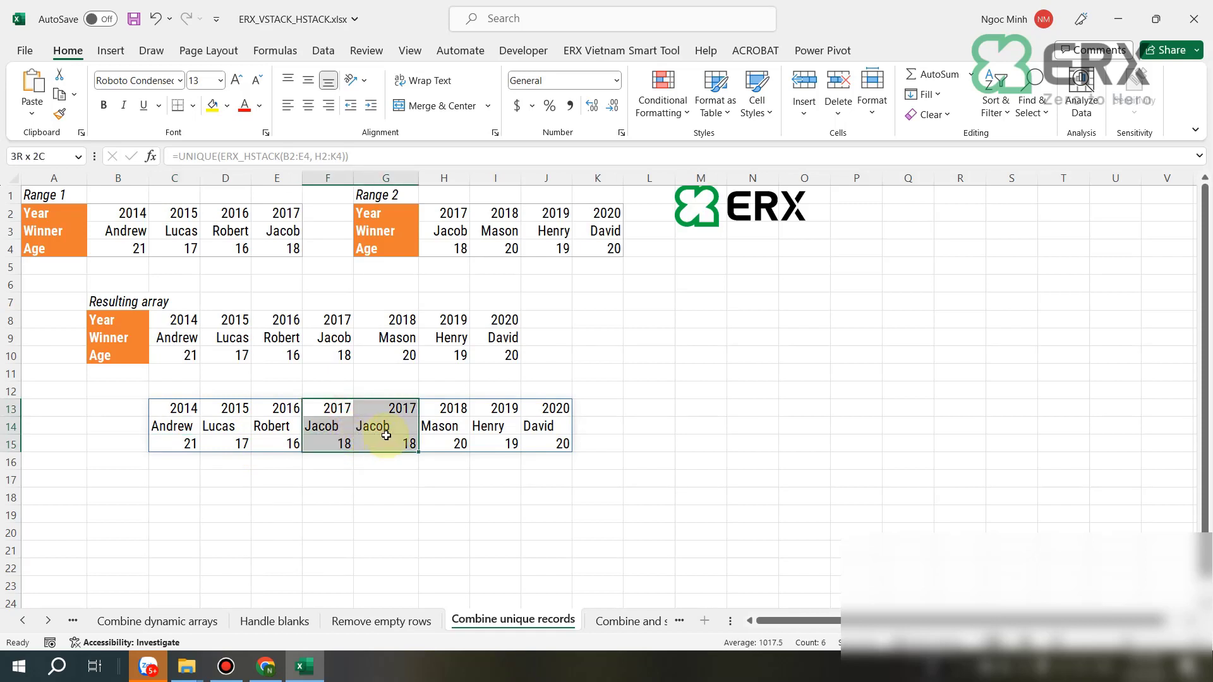
left_click(180, 411)
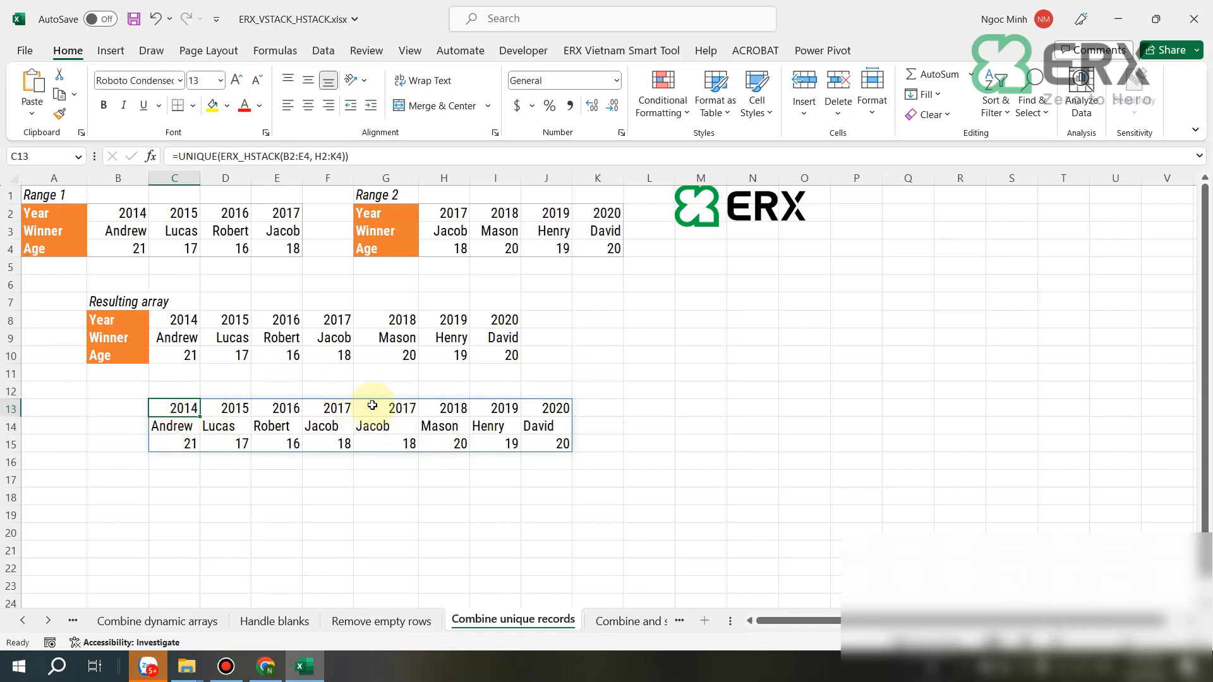
left_click_drag(336, 407, 387, 439)
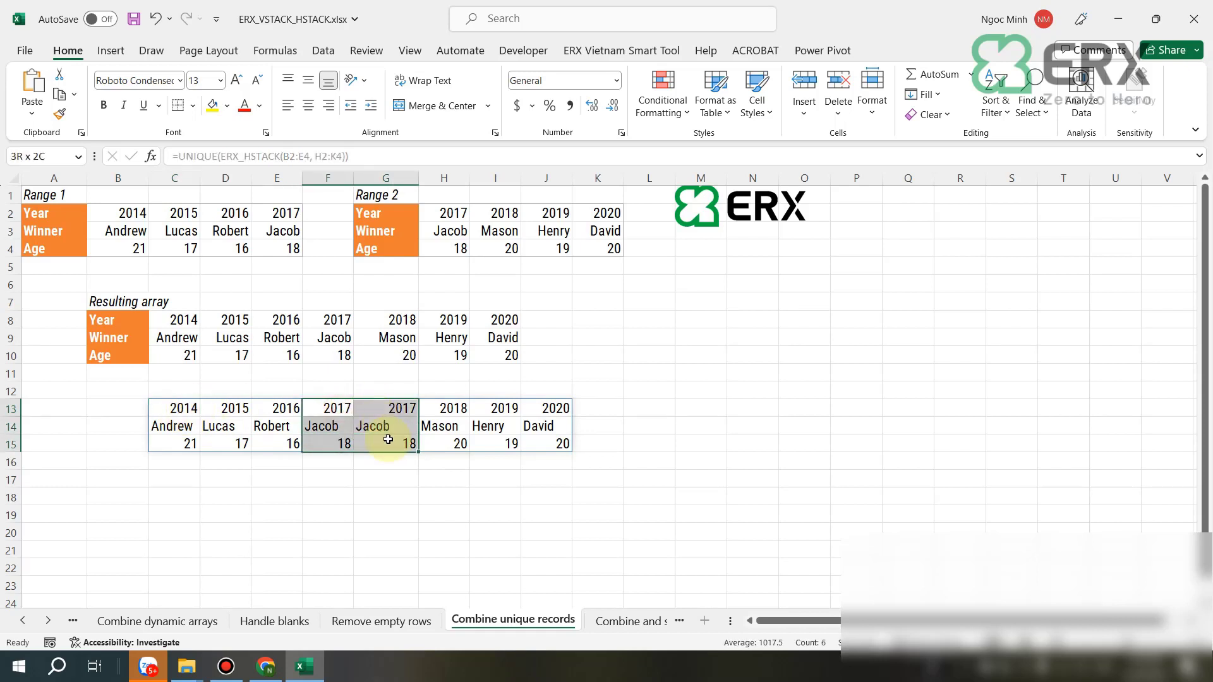
left_click(167, 412)
left_click(168, 460)
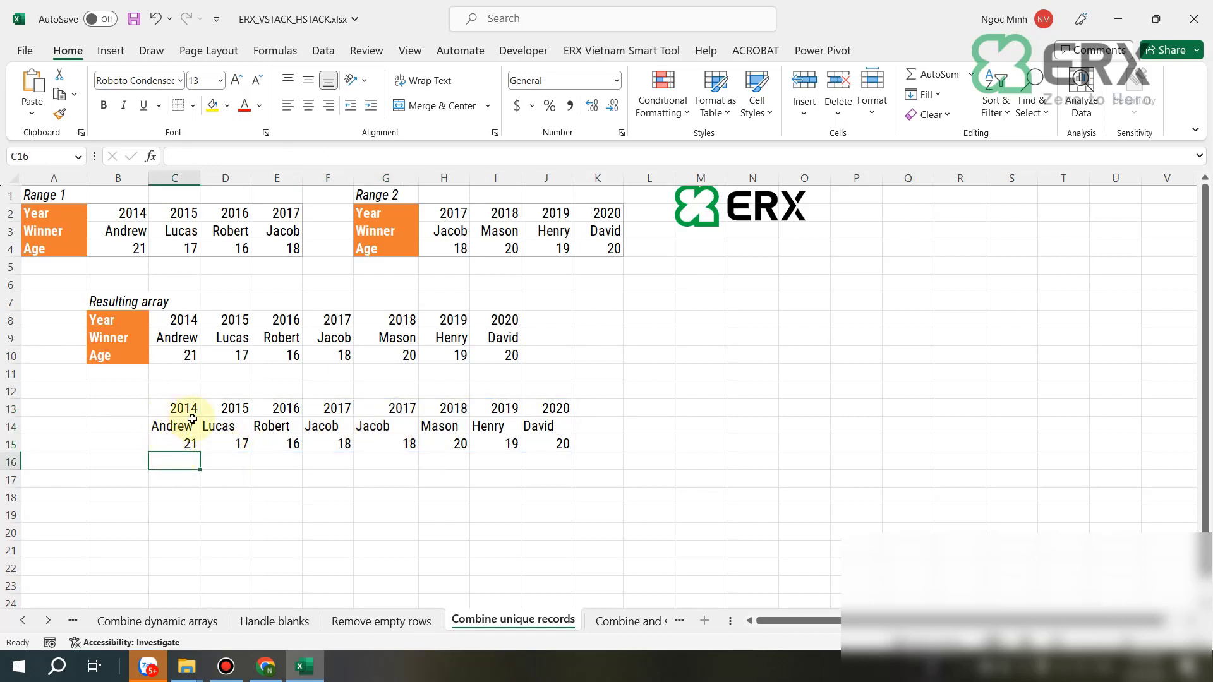
left_click(174, 391)
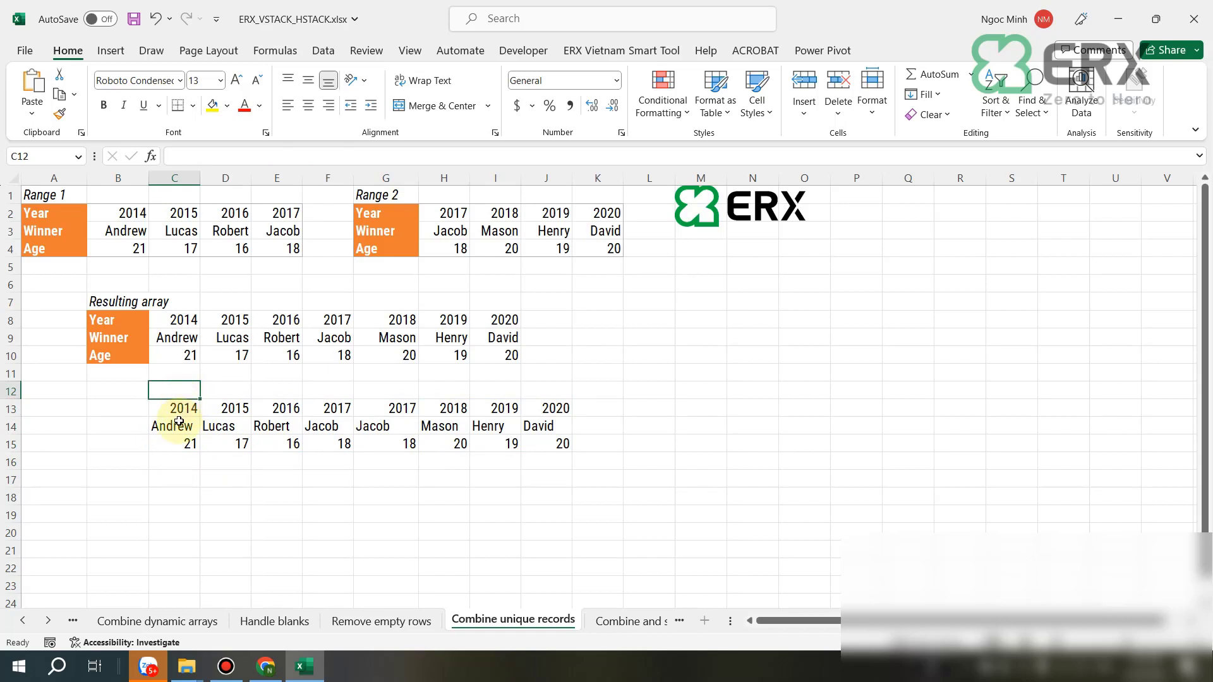
Add TRUE as the by_col argument of the UNIQUE formula in C13, giving =UNIQUE(ERX_HSTACK(B2:E4, H2:K4),TRUE)
left_click(177, 408)
left_click(345, 156)
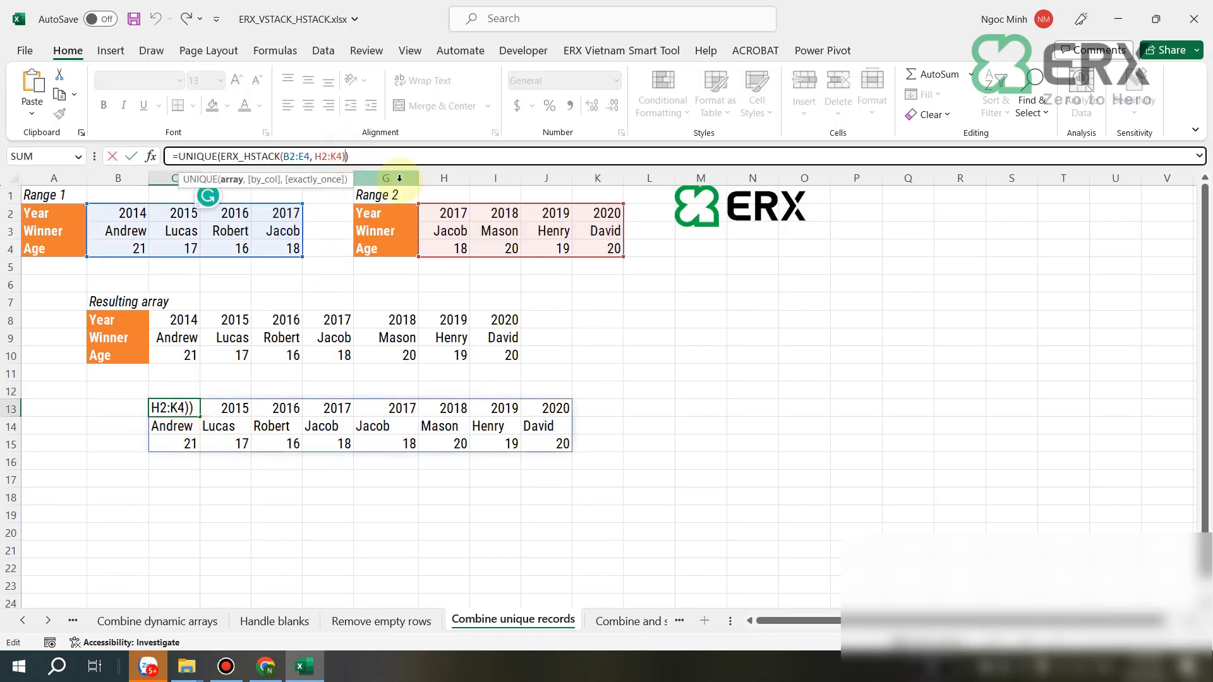
type(",")
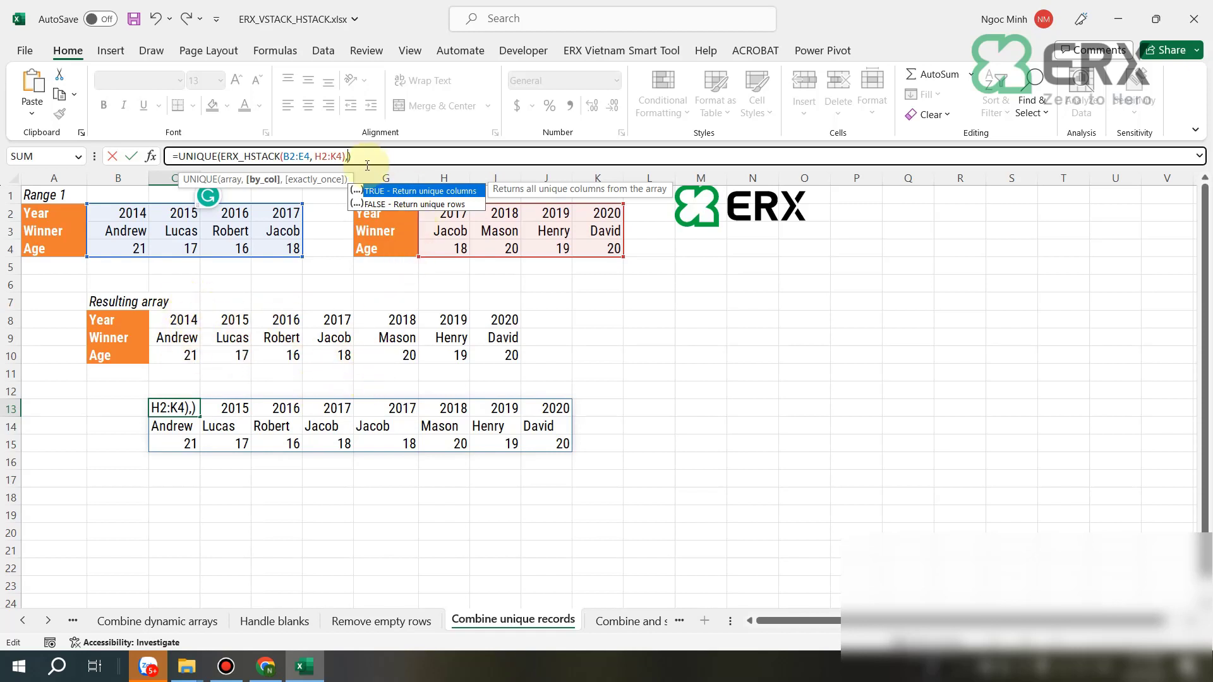
type("TRUE")
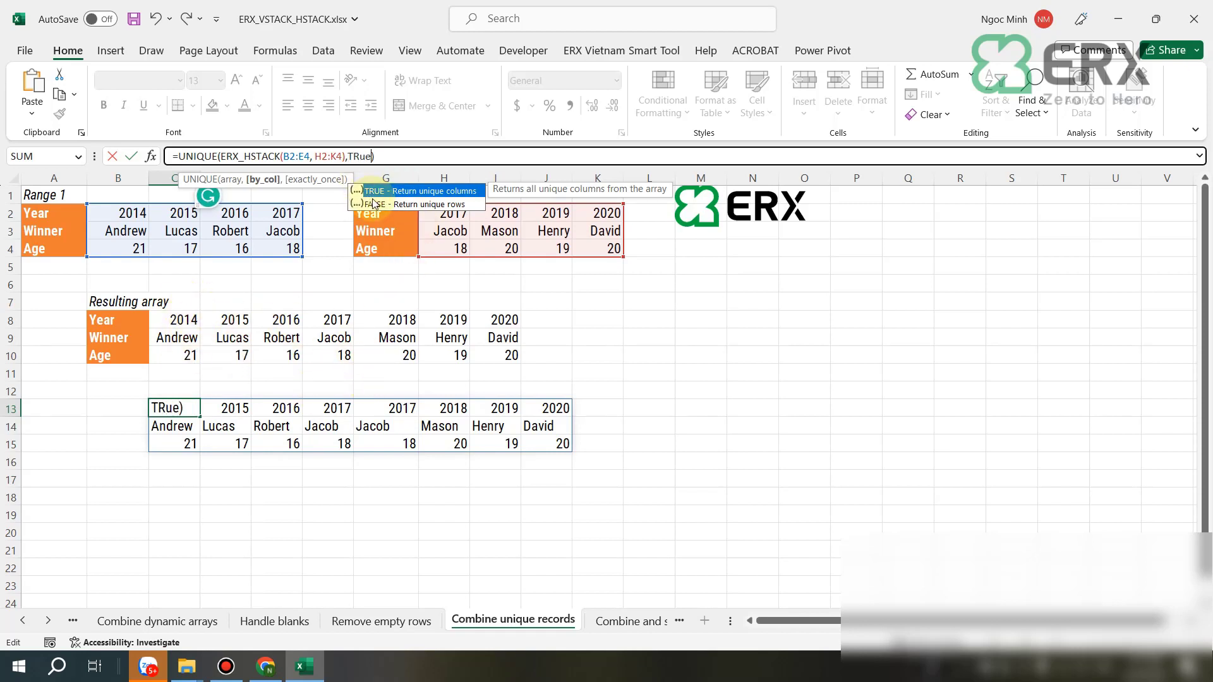
key("Return")
left_click(575, 424)
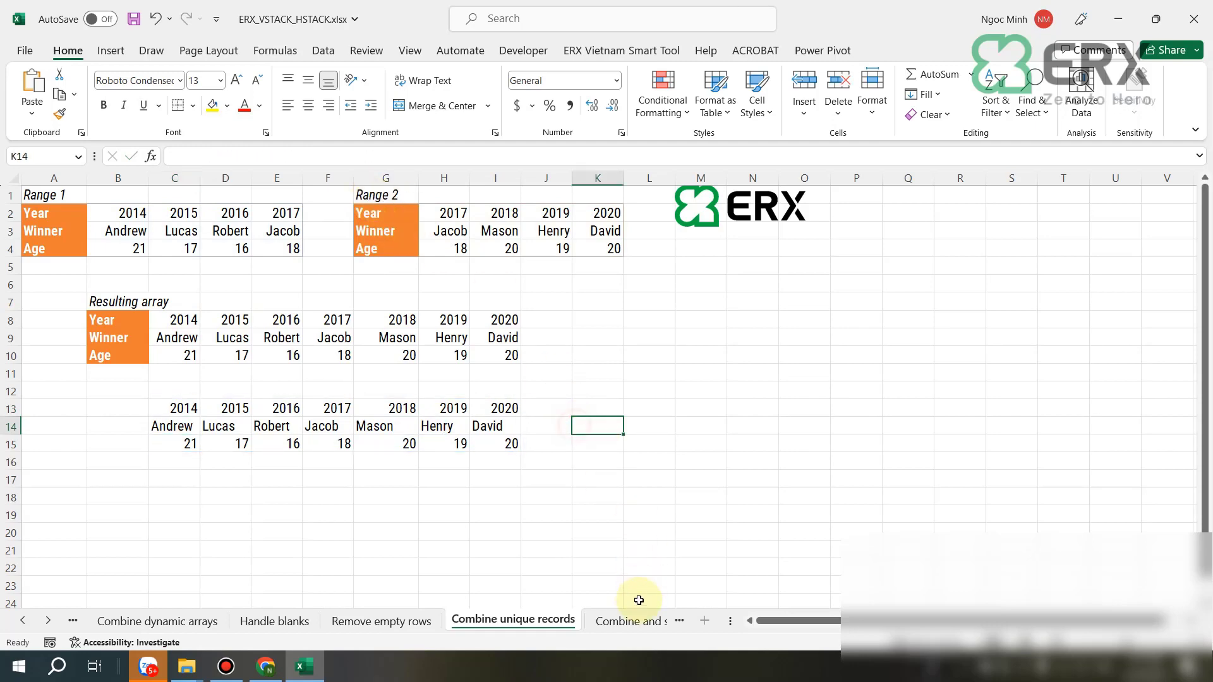
Open the Combine and sort sheet and examine the array and sort_index arguments of the SORT formula in C8
left_click(622, 621)
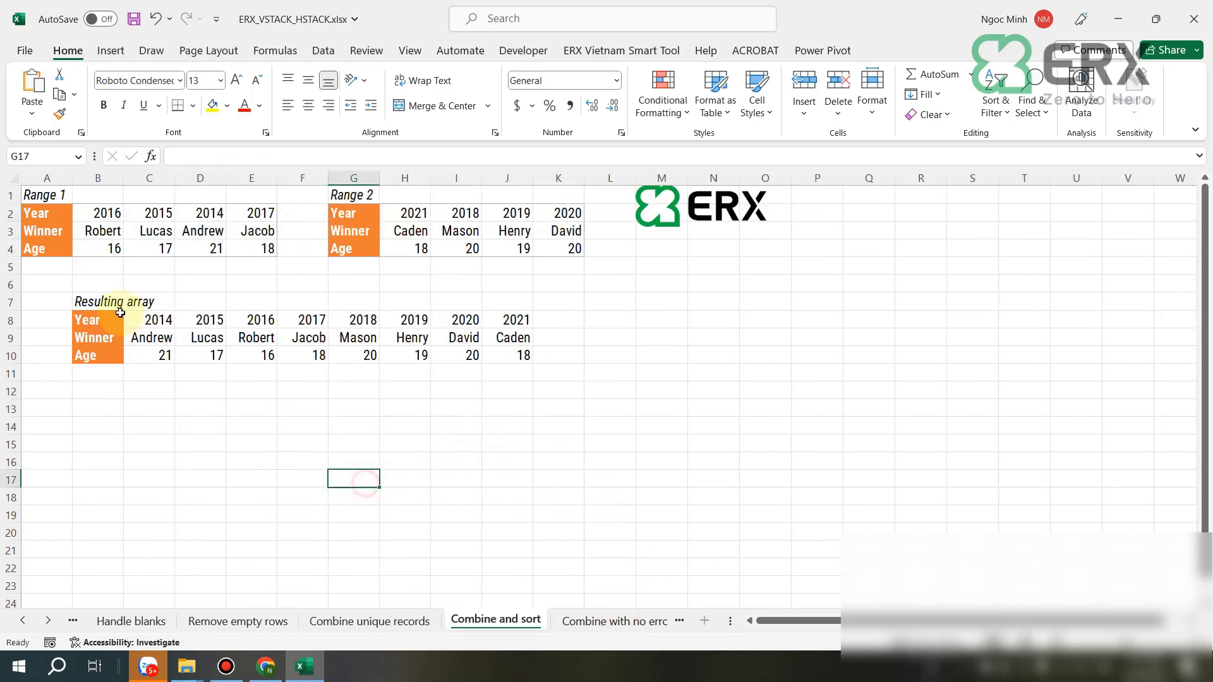
left_click(160, 320)
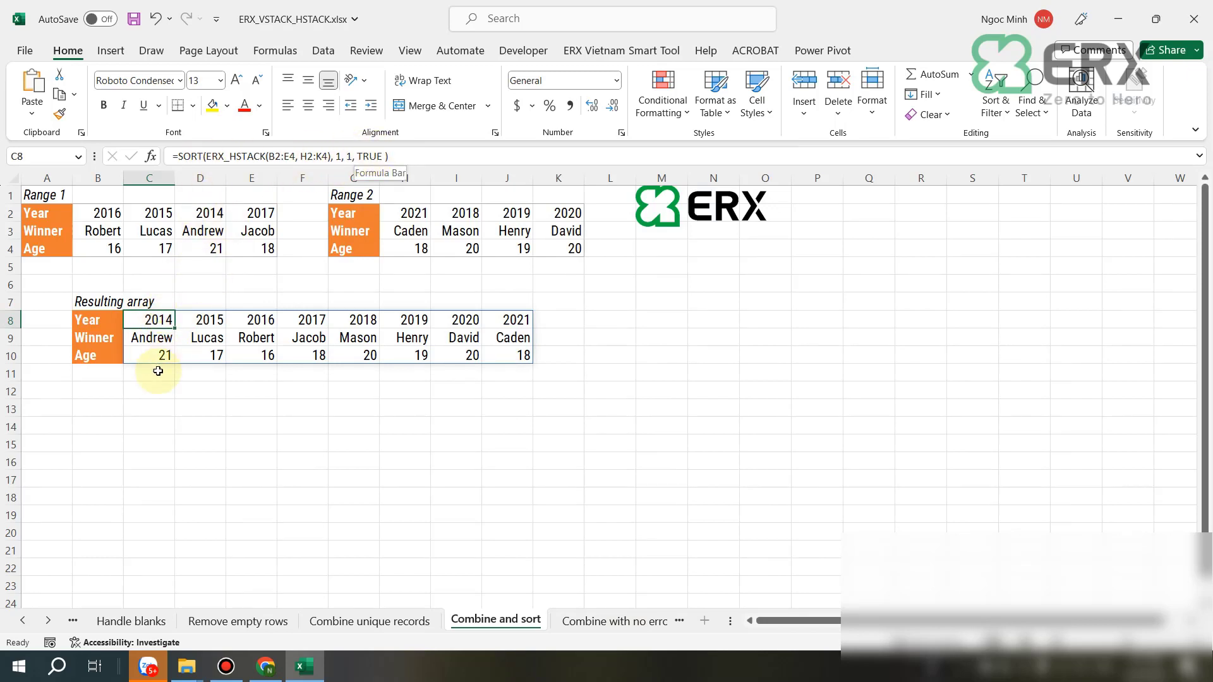
left_click(339, 156)
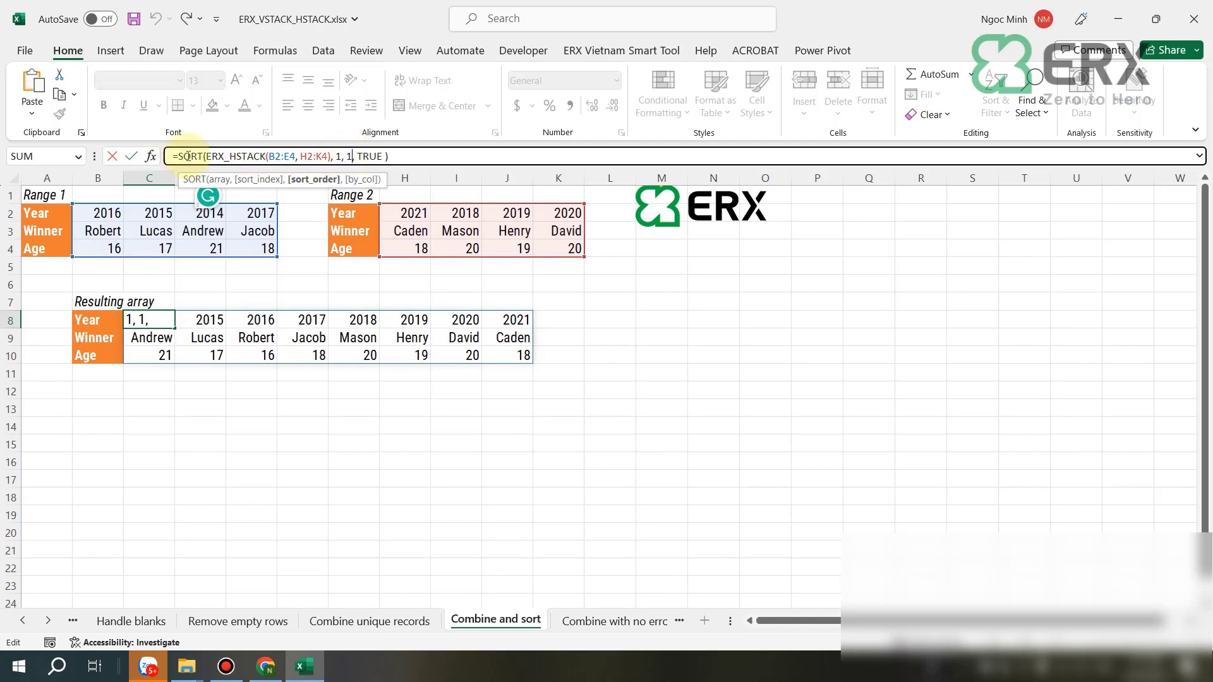
key("ctrl+Return")
left_click_drag(149, 320, 496, 354)
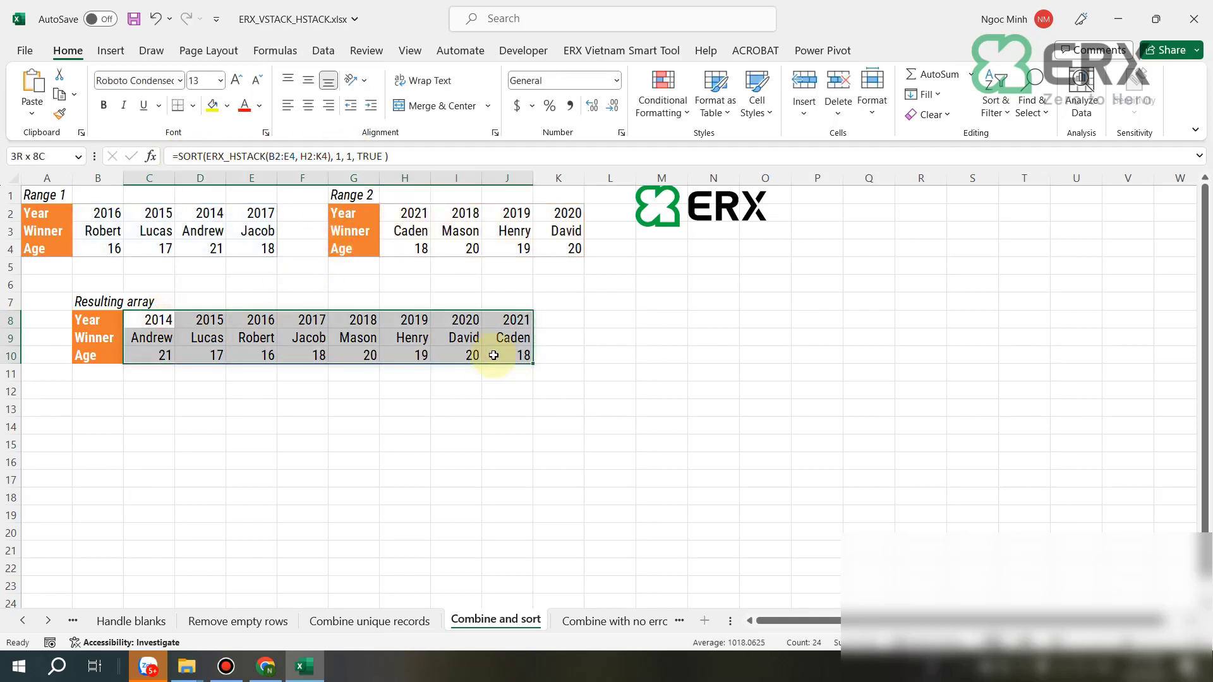
left_click(145, 322)
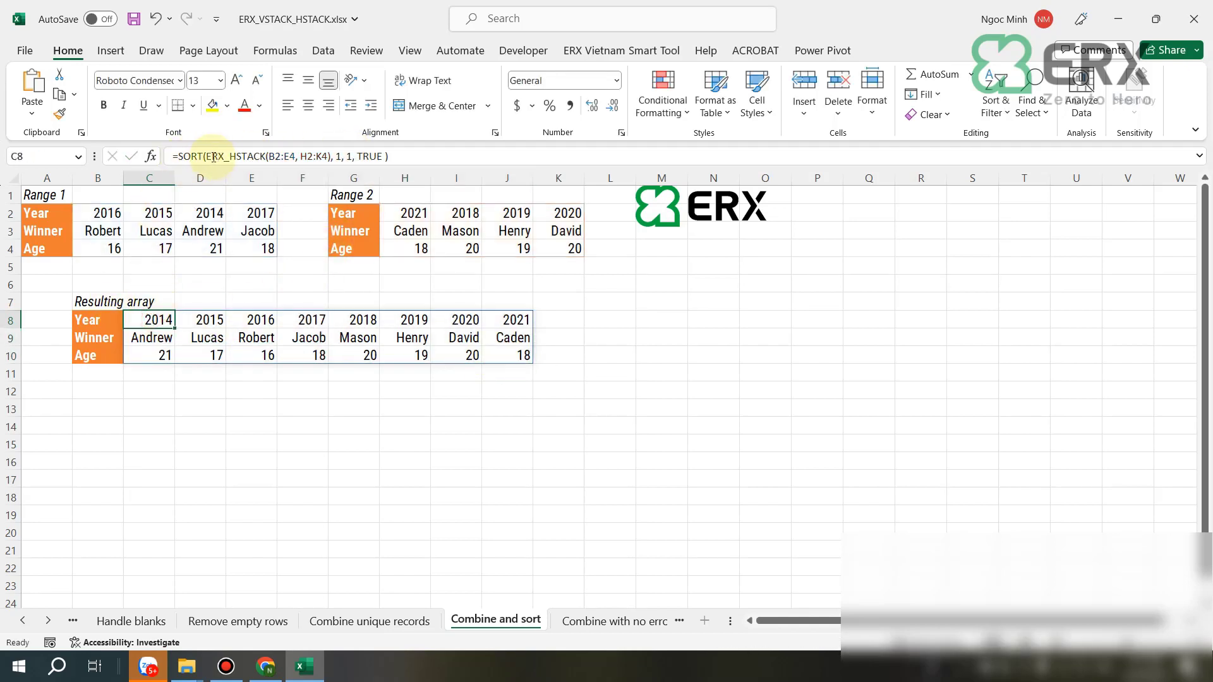
left_click_drag(206, 156, 333, 156)
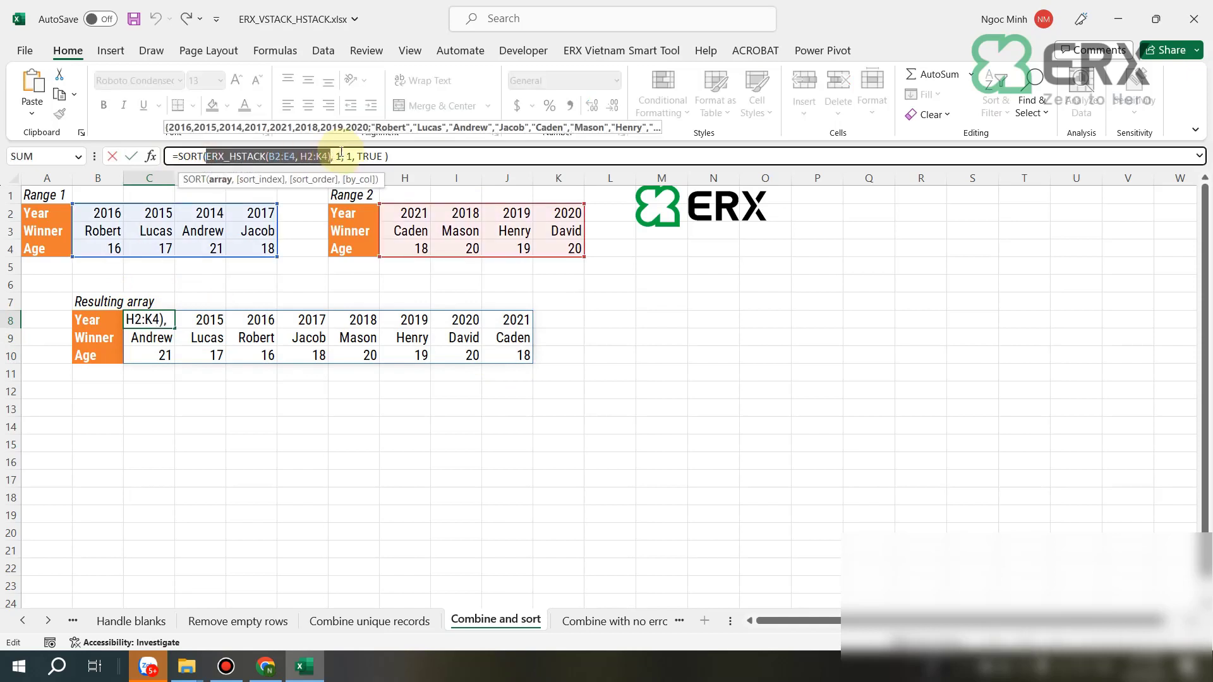
left_click(339, 156)
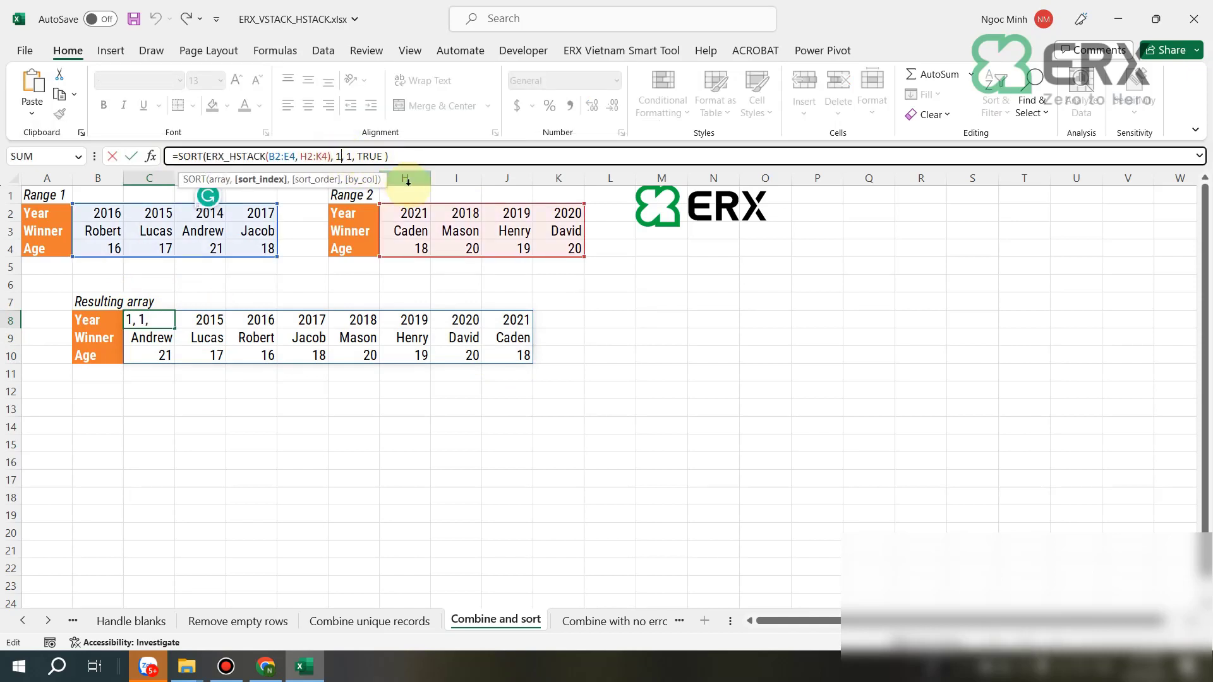
Re-enter 1 for ascending as the sort_order in the C8 formula, and examine its by_col argument and the year order in row 8
left_click(352, 156)
type("1,")
key("Left")
key("Left")
key("BackSpace")
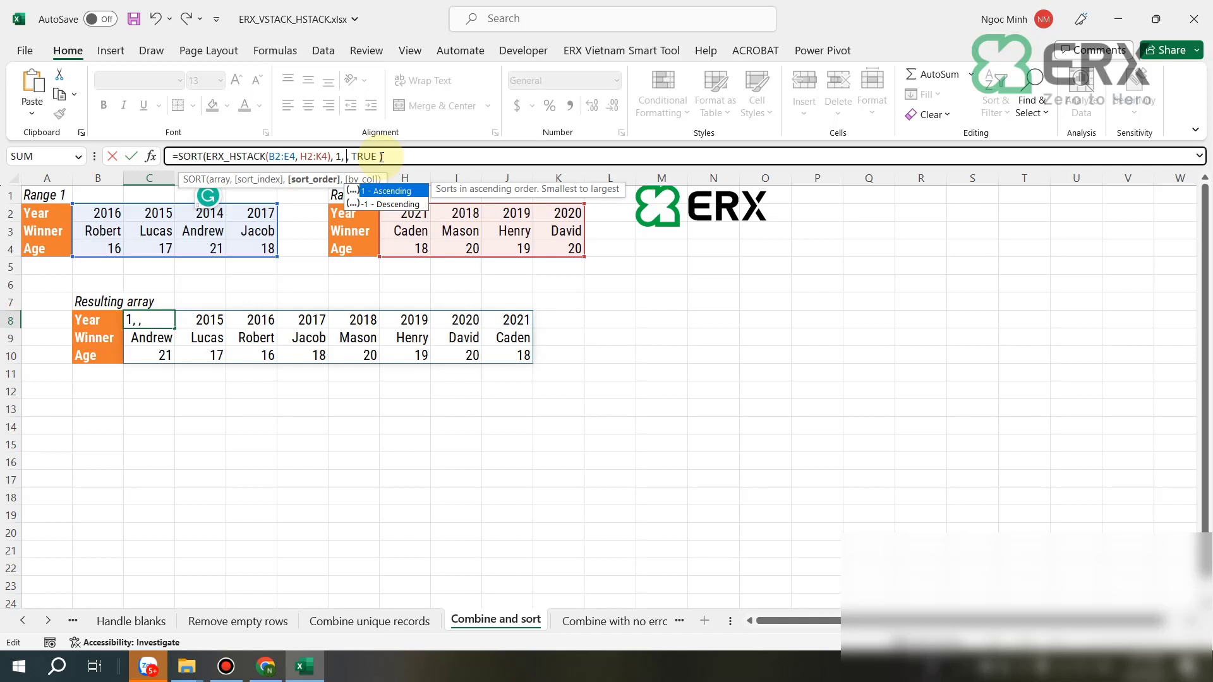
type("1")
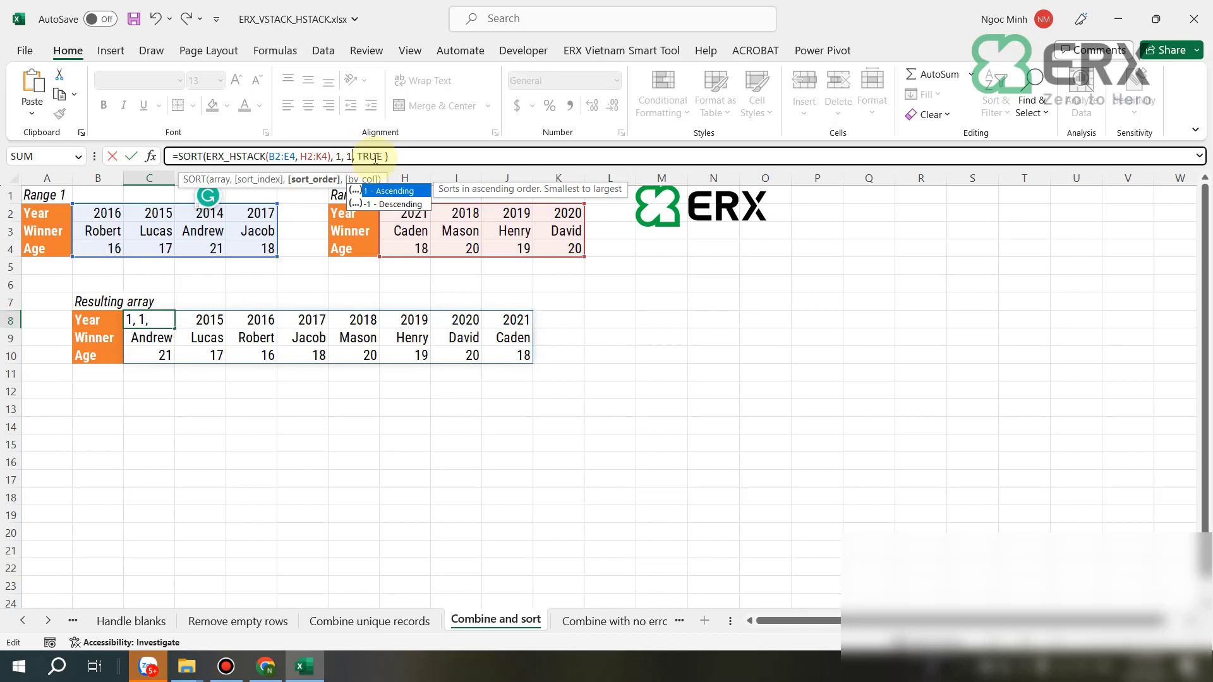
left_click(369, 155)
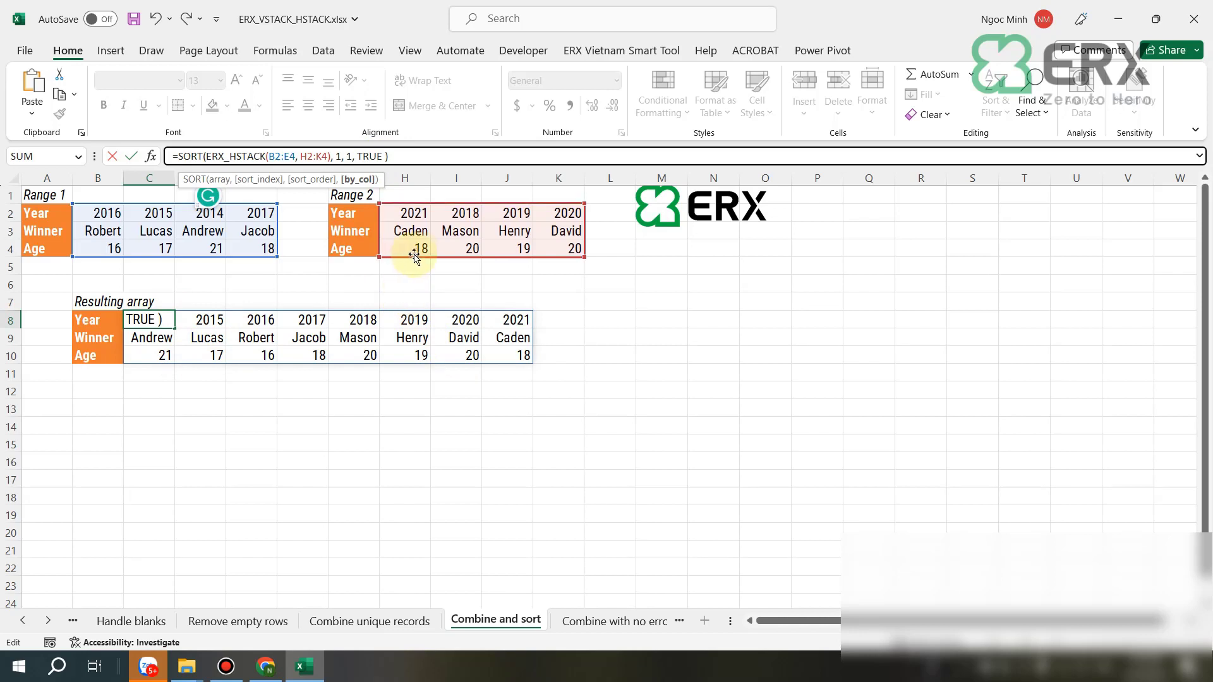
key("Return")
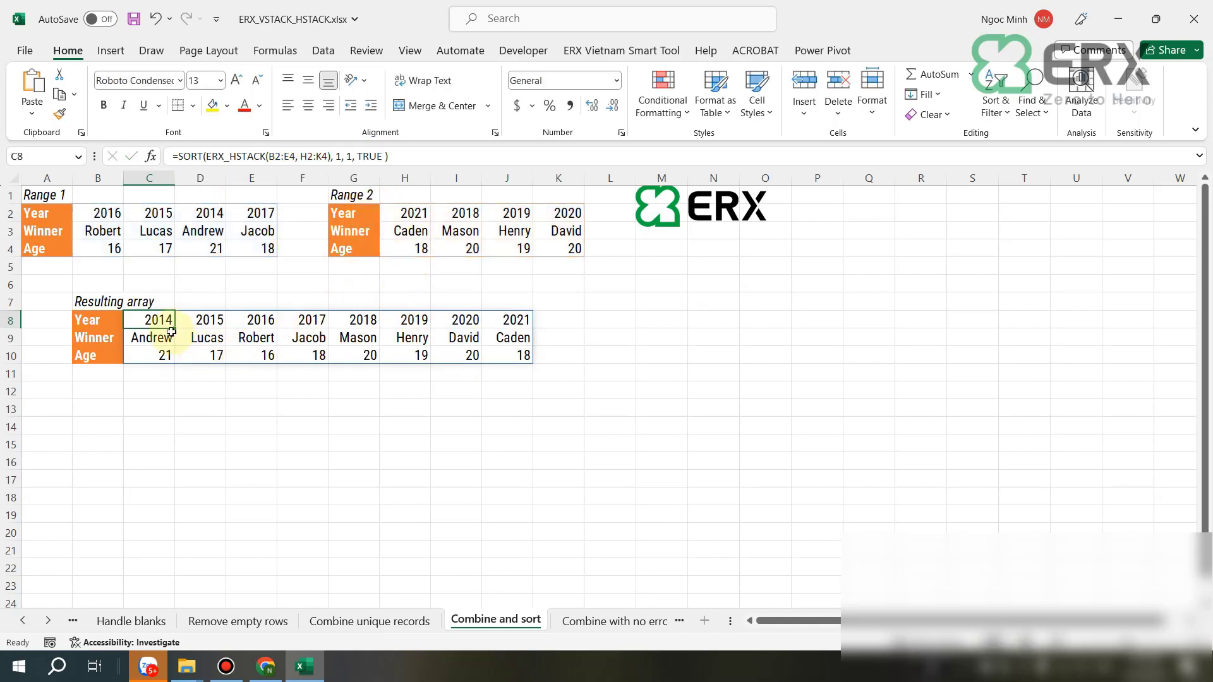
left_click(210, 320)
left_click(260, 320)
left_click(312, 320)
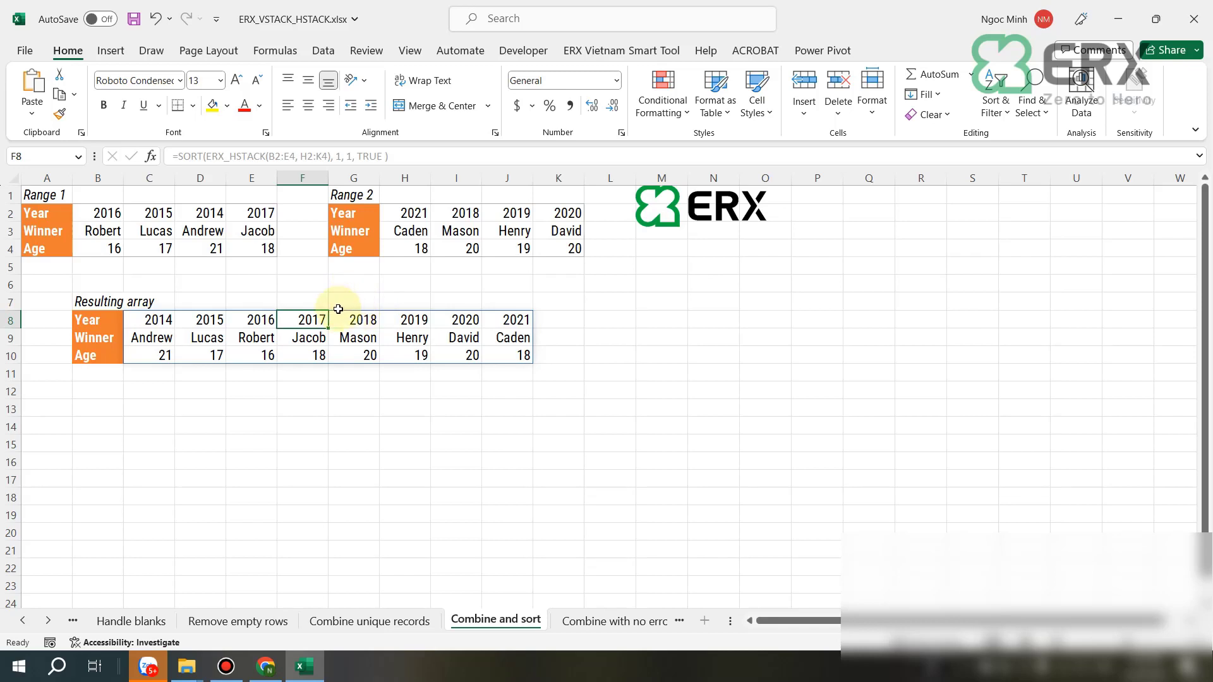
Delete the TRUE by_col argument from the C8 formula and enter it as =SORT(ERX_HSTACK(B2:E4, H2:K4), 1, 1 )
left_click(159, 322)
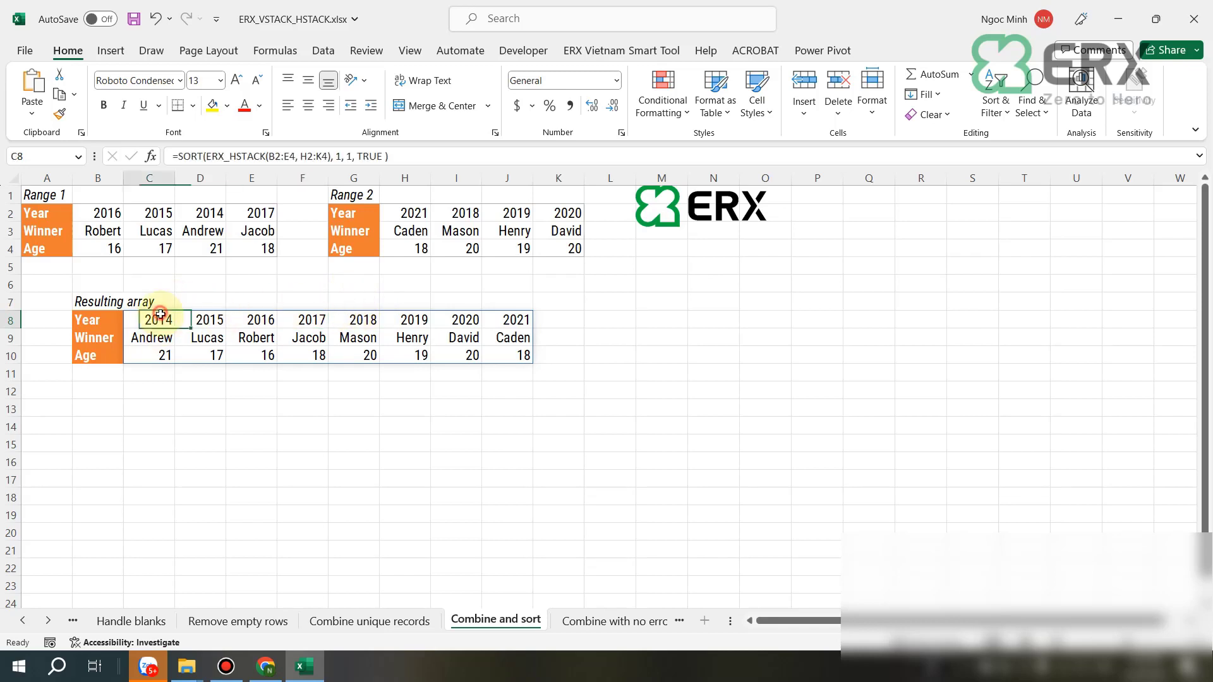
left_click(381, 157)
key("BackSpace")
key("BackSpace")
key("BackSpace")
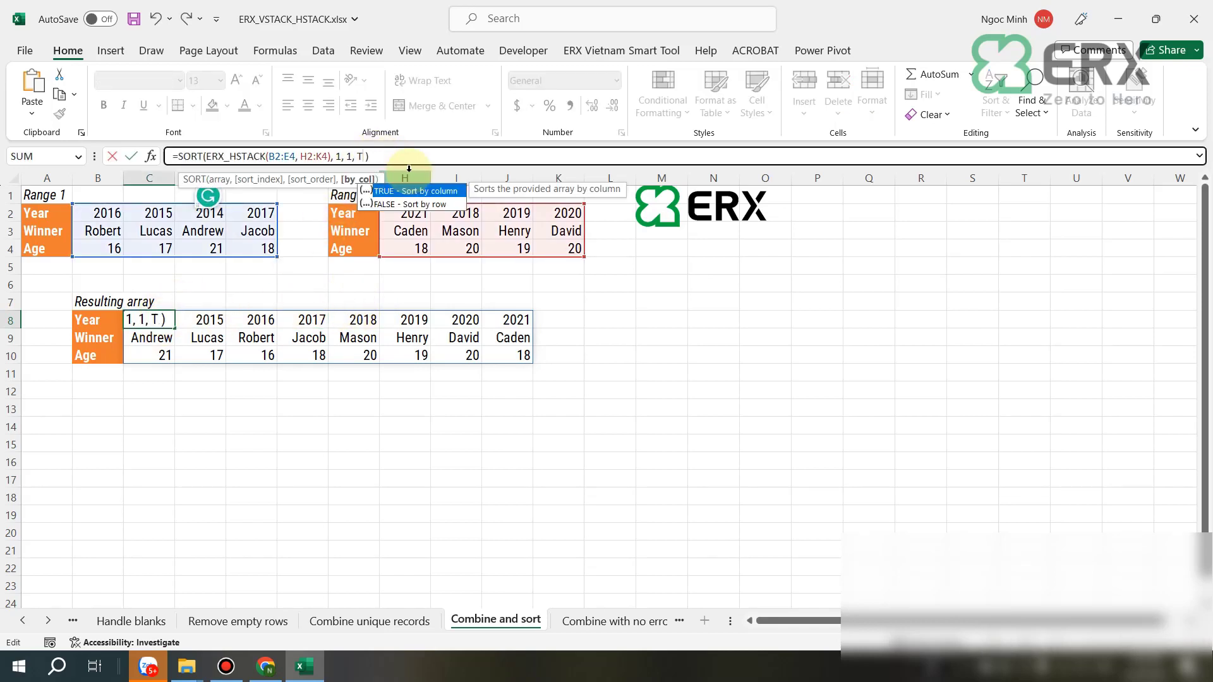
key("BackSpace")
key("BackSpace")
key("BackSpace")
key("Return")
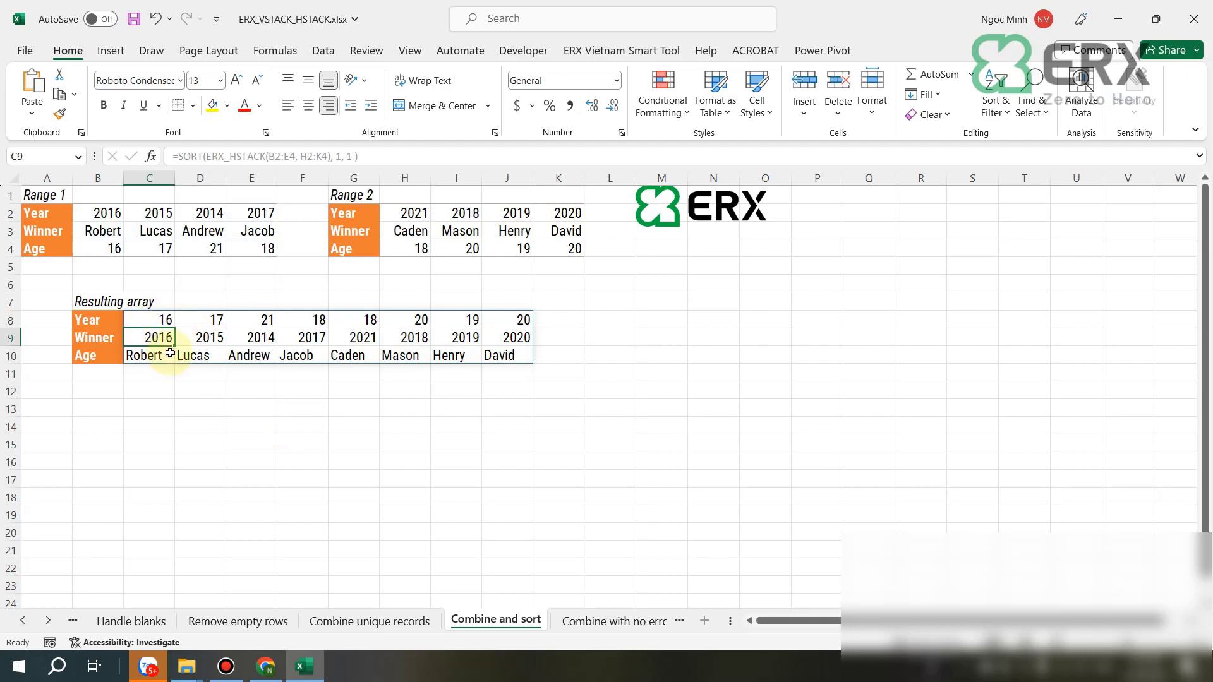
Undo the removal of the by_col argument from the SORT formula in C8
key("ctrl+z")
key("ctrl+z")
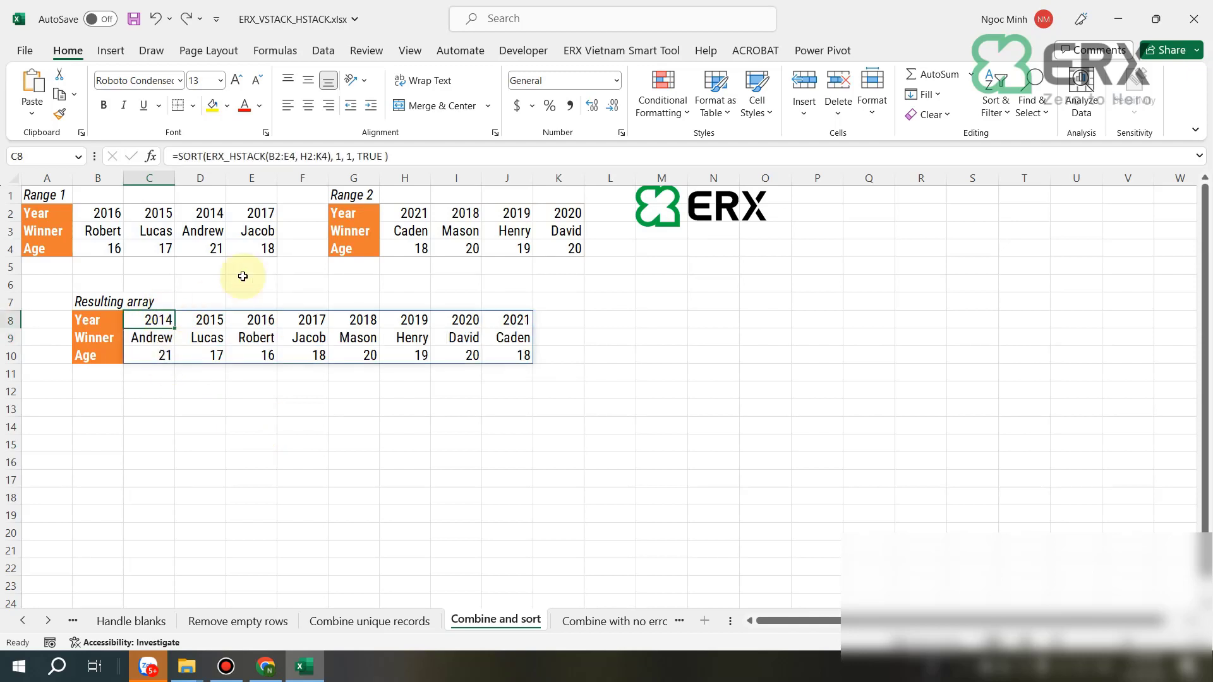
left_click(368, 446)
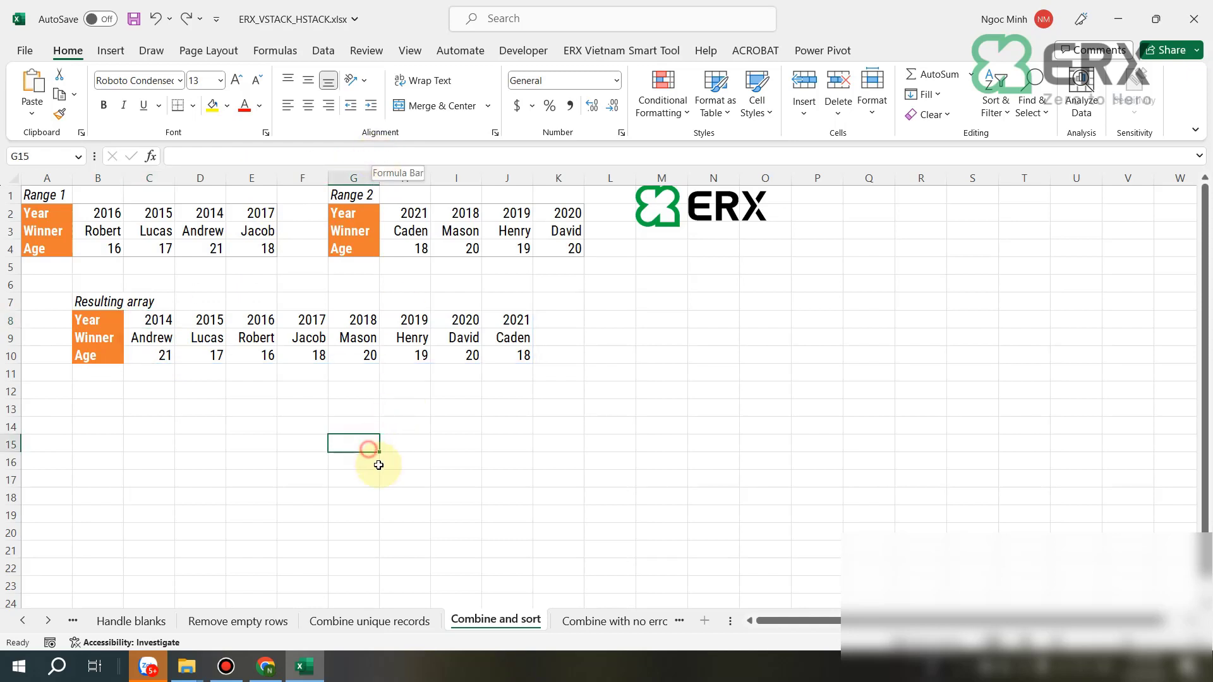
Open the Combine with no errors sheet and examine the ERX_HSTACK formula in C8 and each argument of the IF formula in C14
left_click(631, 623)
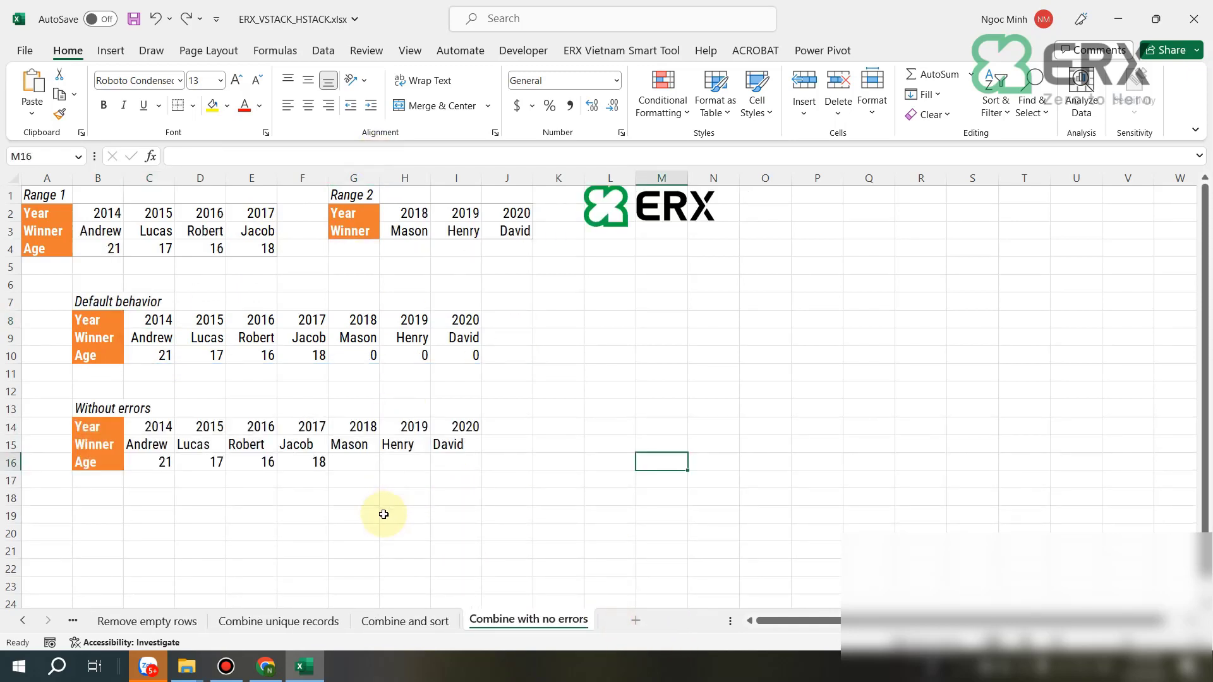
left_click(158, 319)
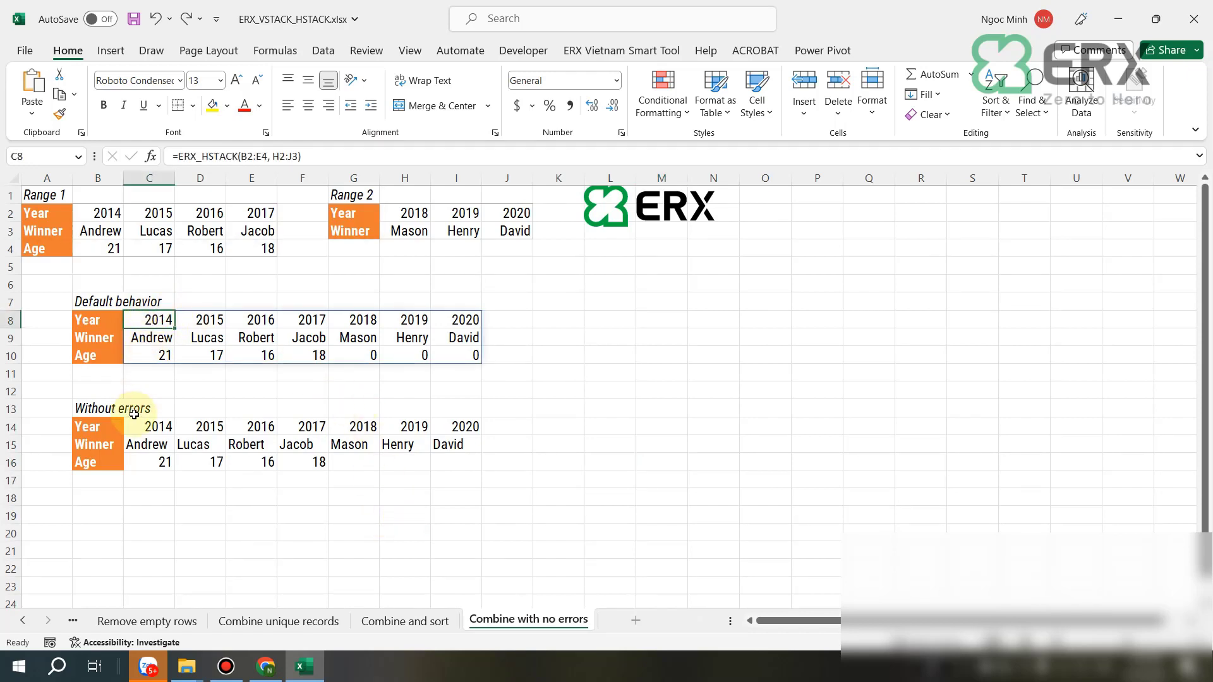
left_click(154, 427)
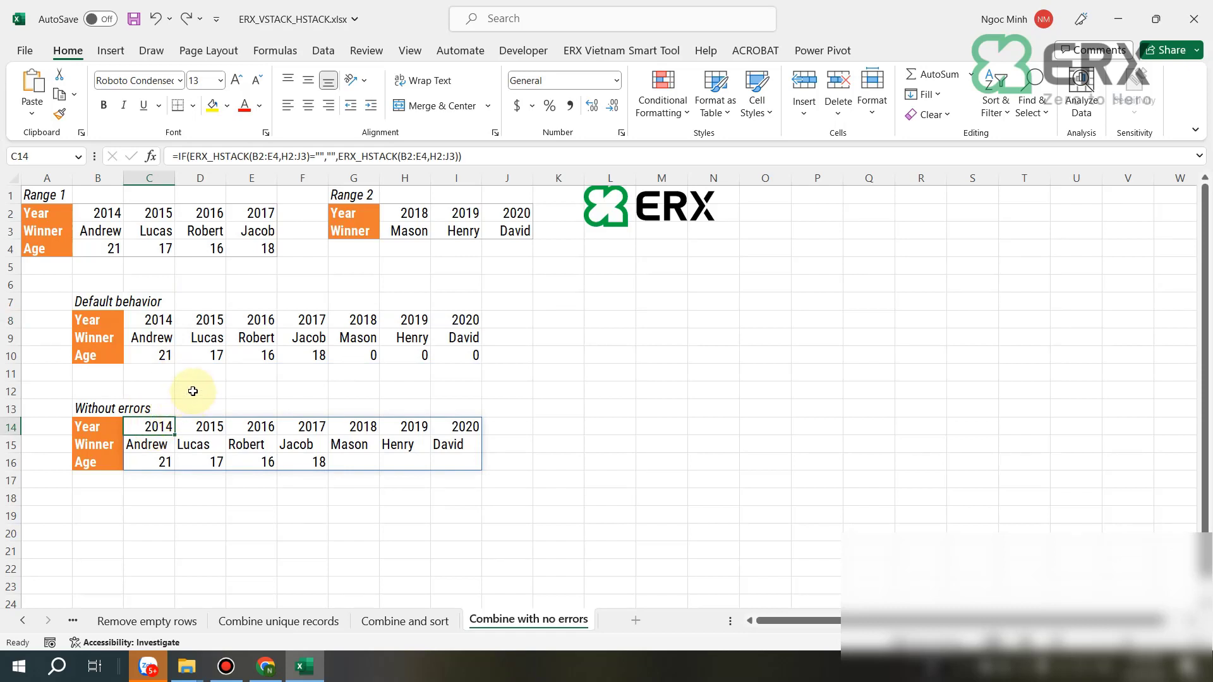
left_click(193, 156)
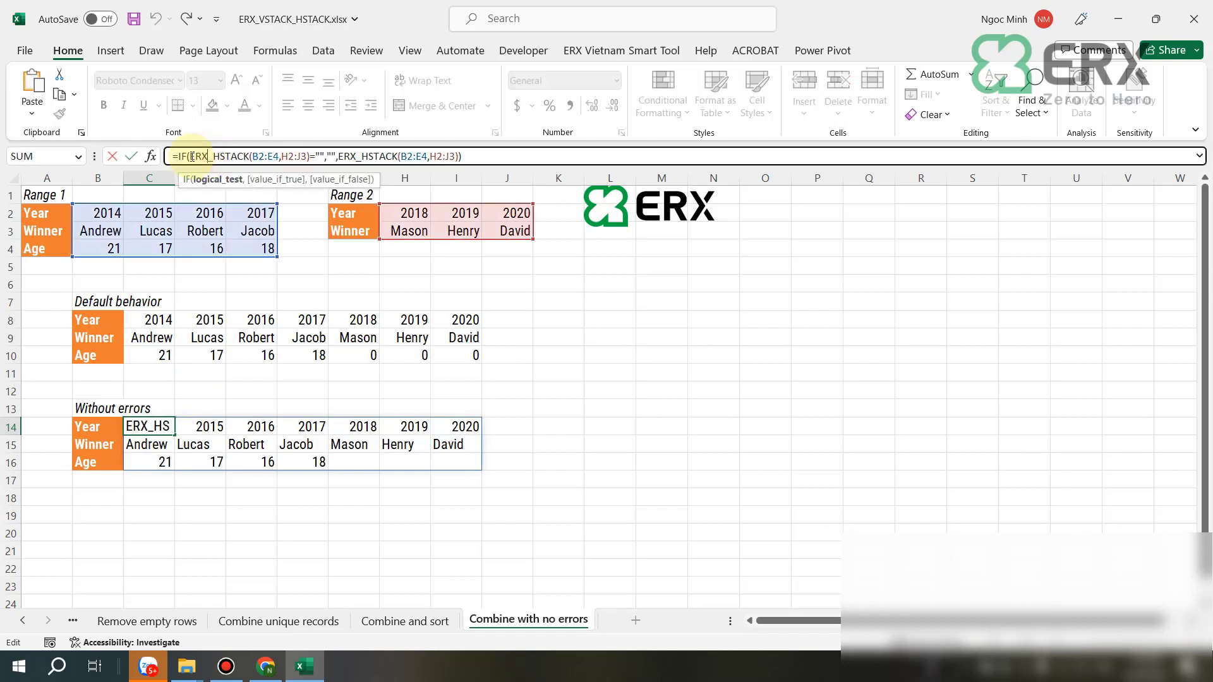
left_click_drag(201, 156, 314, 158)
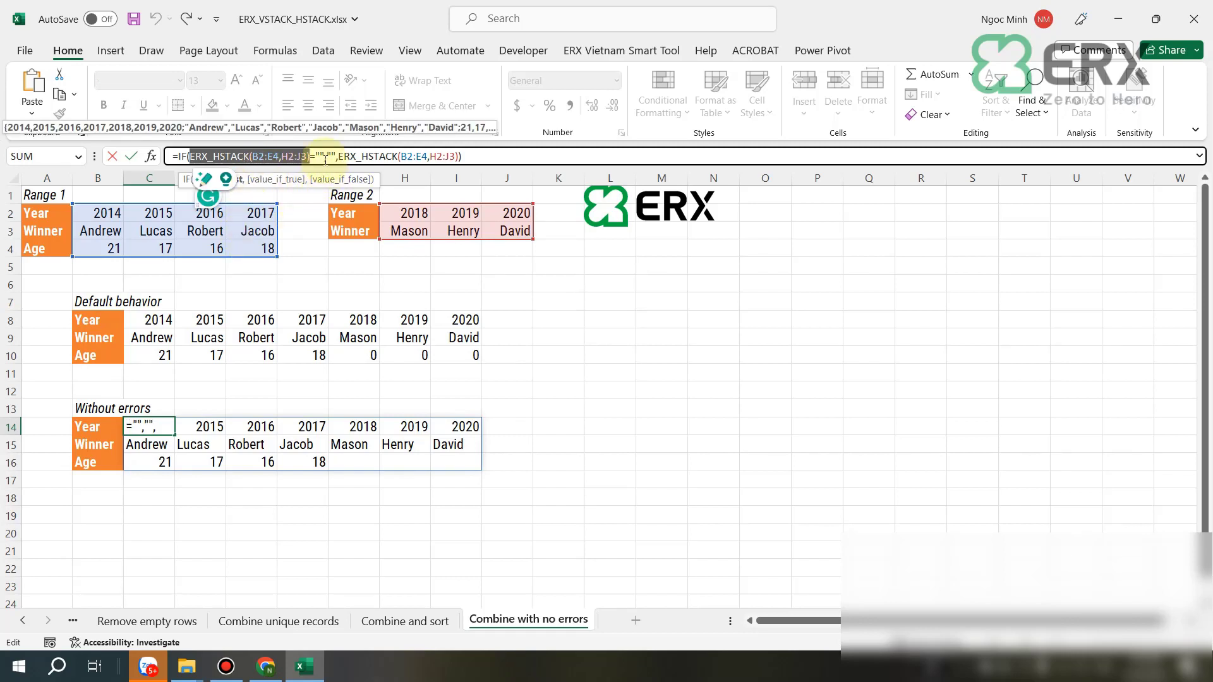
left_click_drag(325, 156, 187, 155)
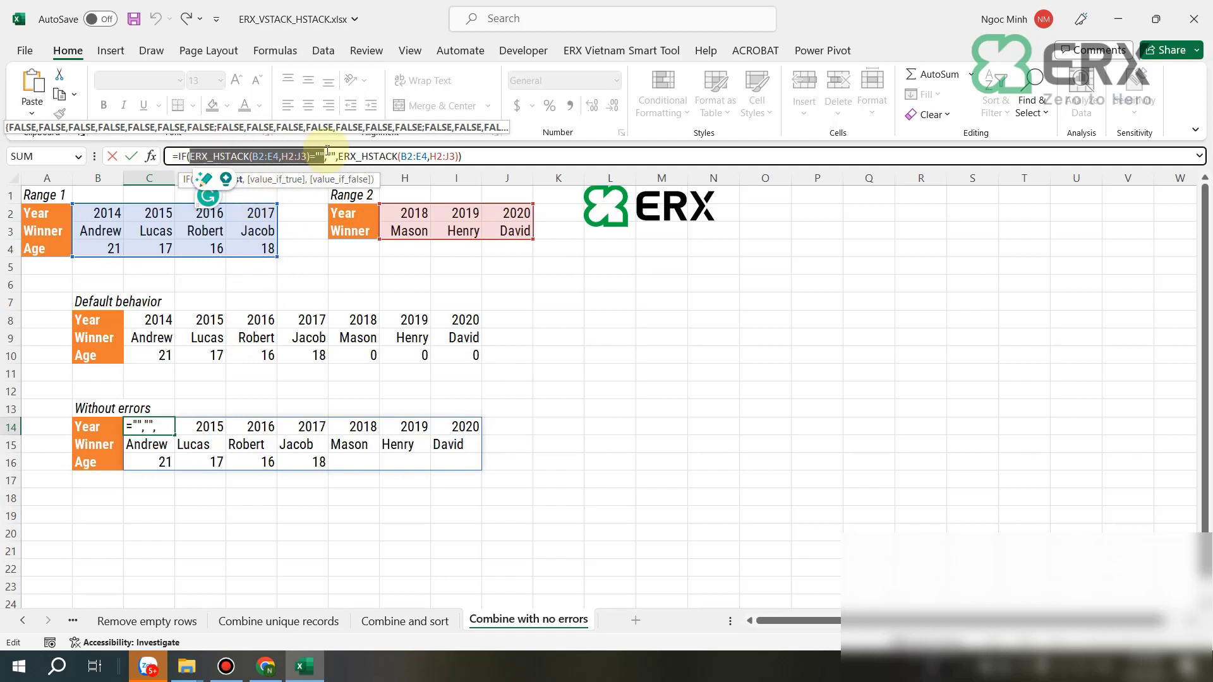
left_click(326, 156)
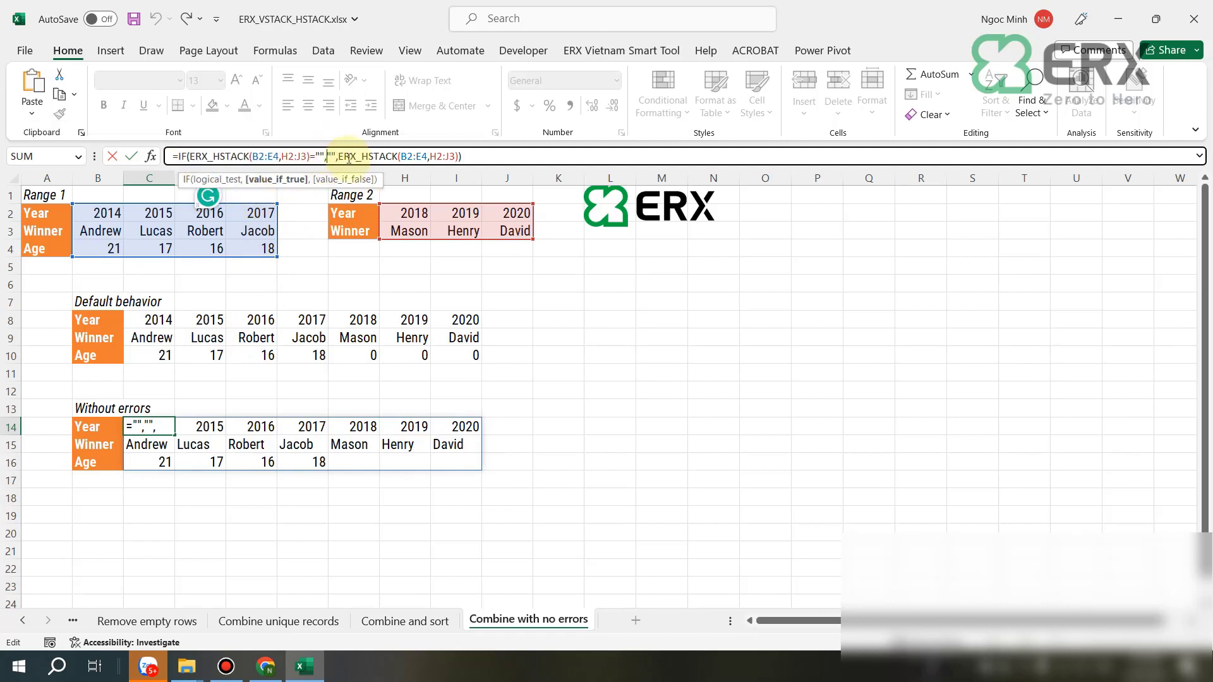
type("\"\",")
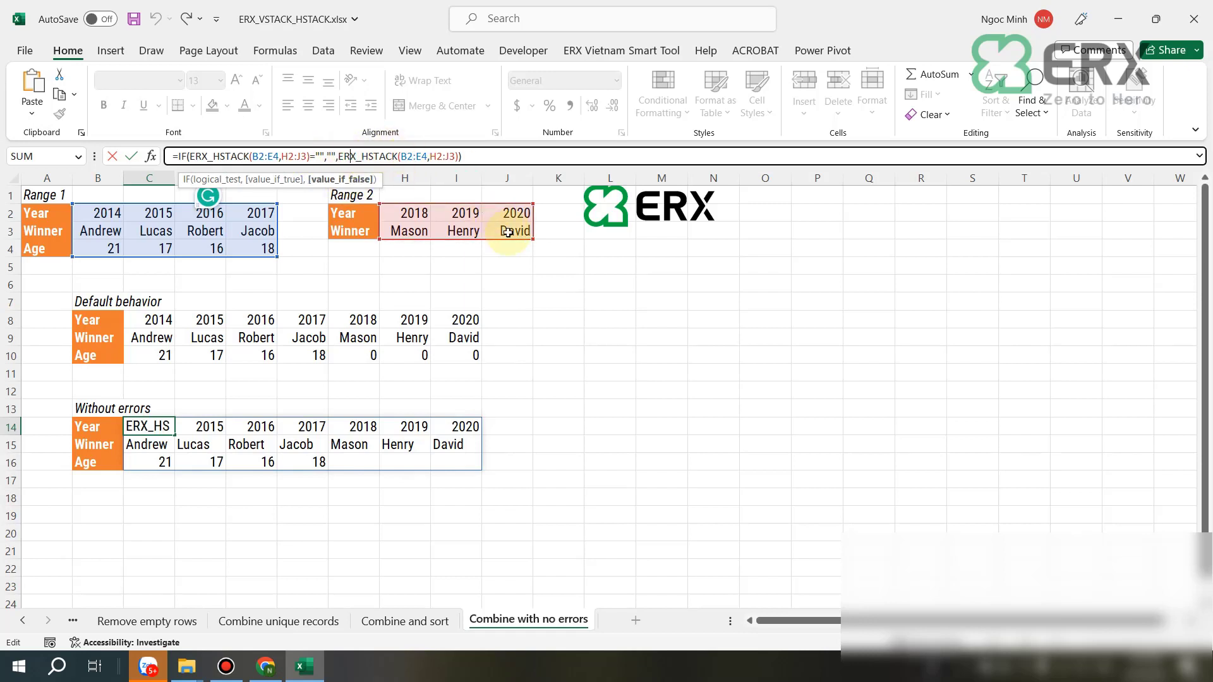
key("Return")
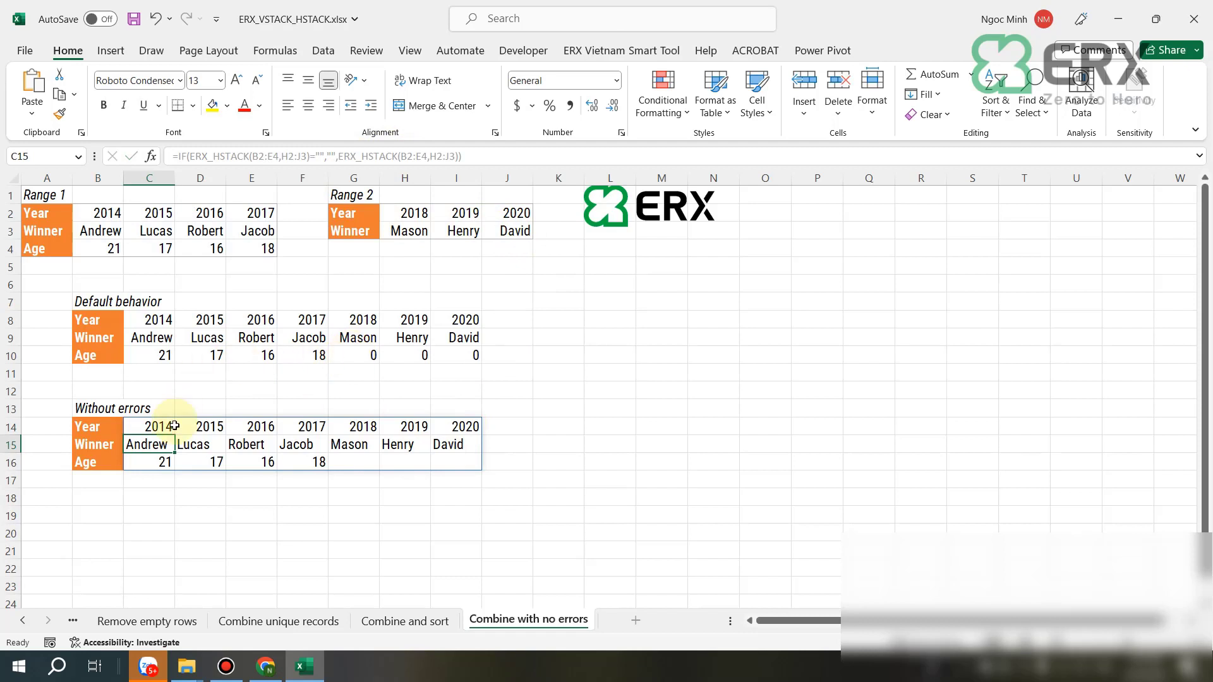
Compare the 2018–2020 Age cells in the Default behavior and Without errors arrays, along with the formulas in C8 and C14
left_click(149, 321)
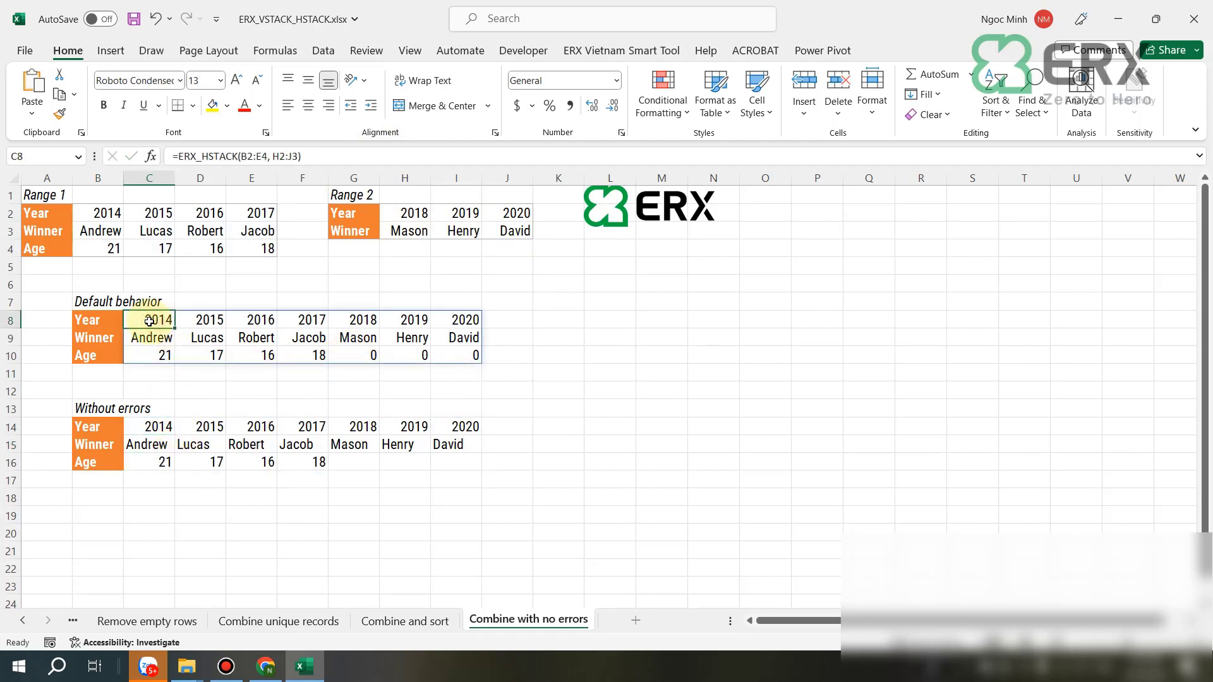
left_click(371, 354)
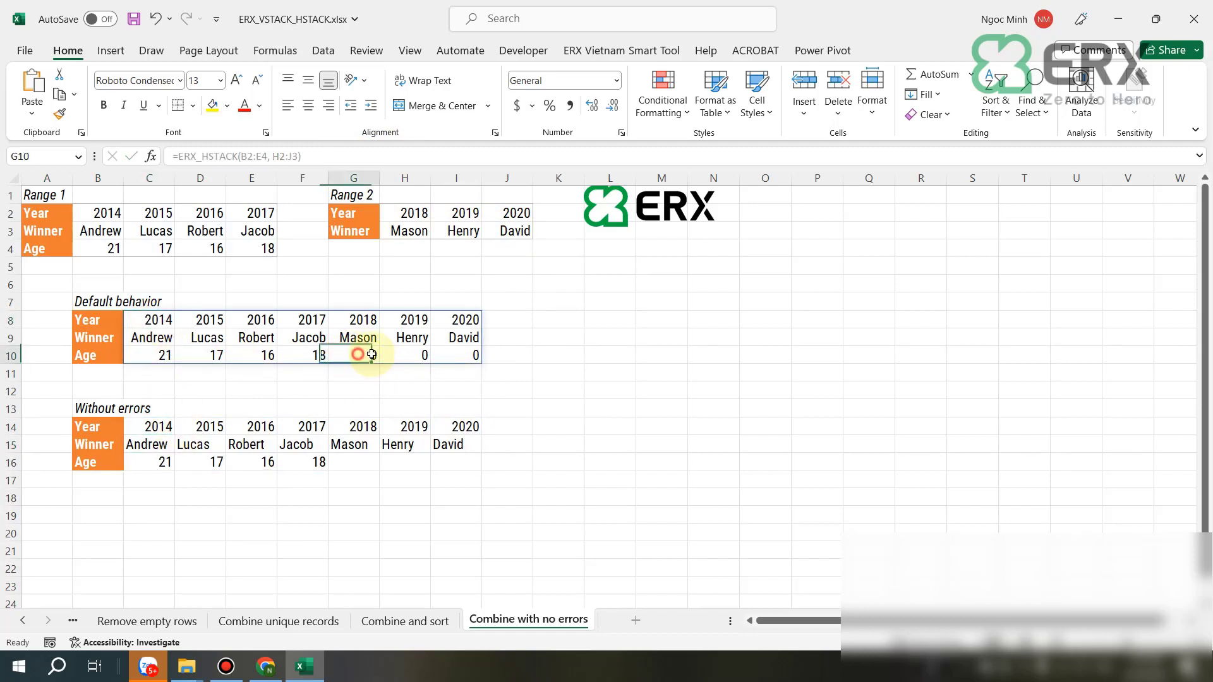
left_click_drag(371, 354, 454, 355)
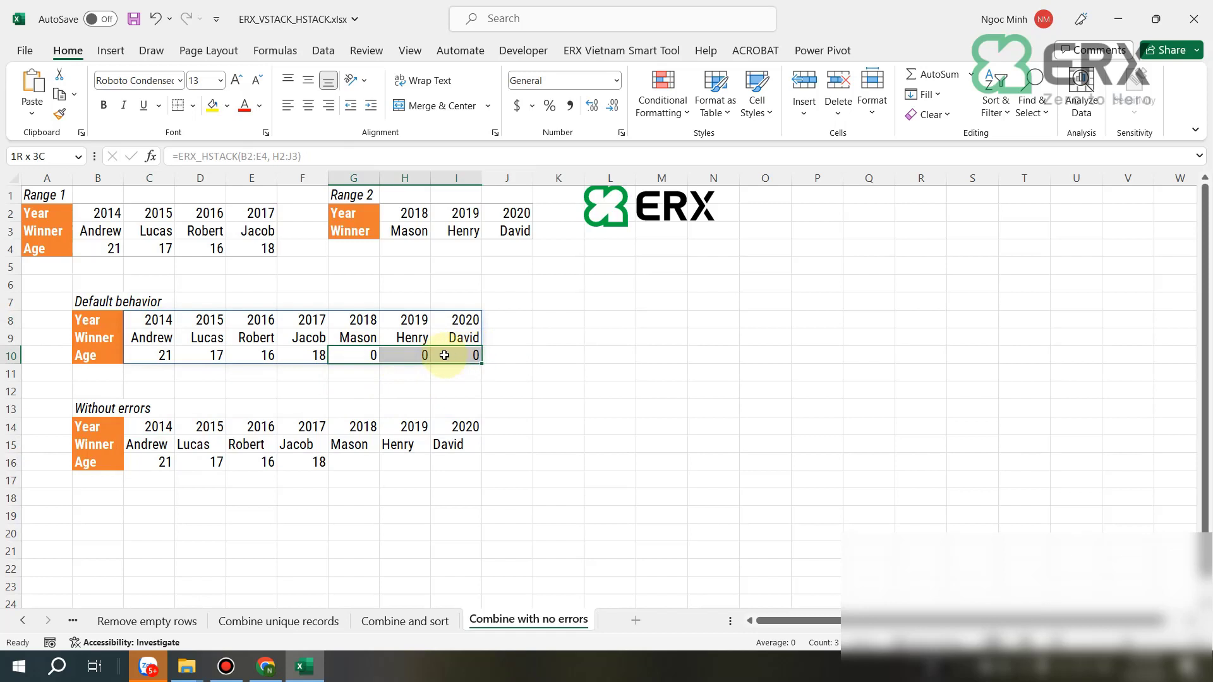
left_click(151, 428)
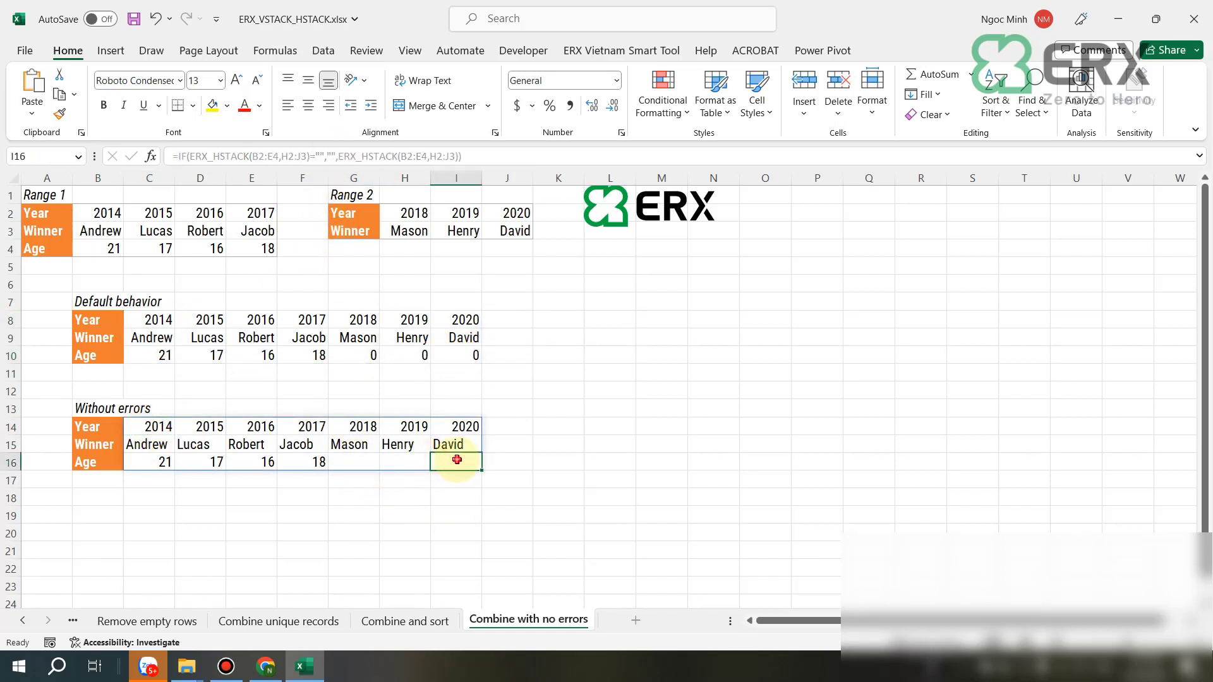
left_click(395, 355)
left_click(155, 425)
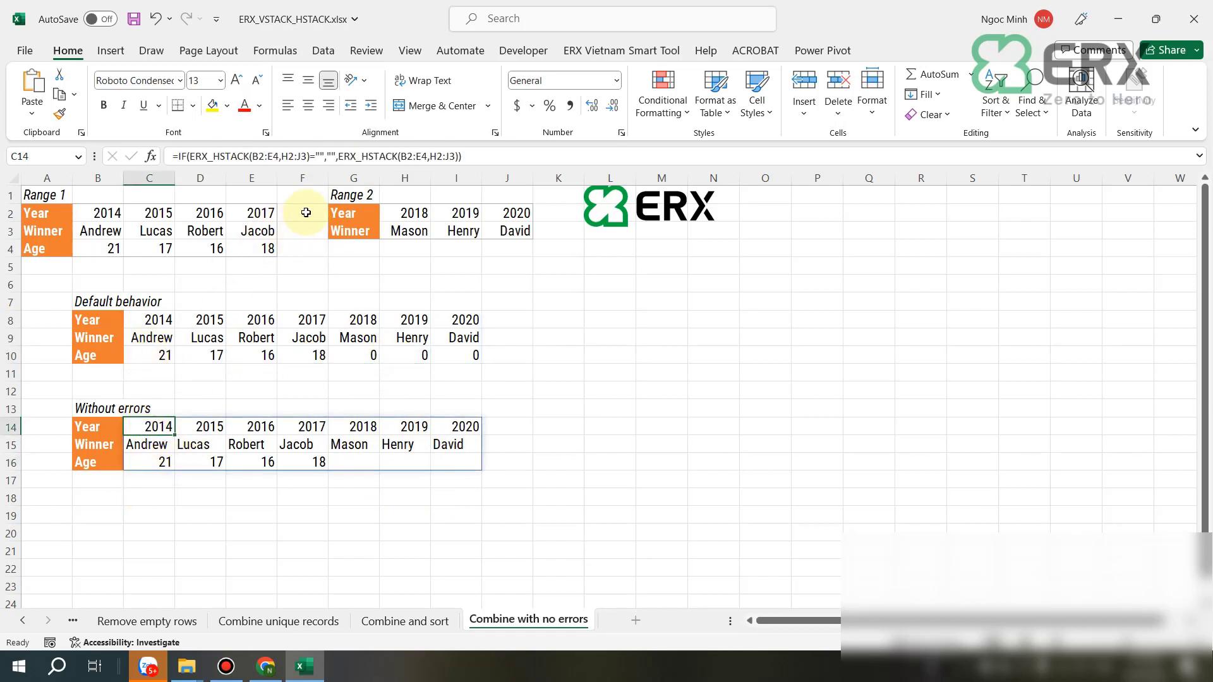
Replace the empty-text value_if_true argument of the IF formula in C14 with "not found" and enter the formula
left_click(337, 156)
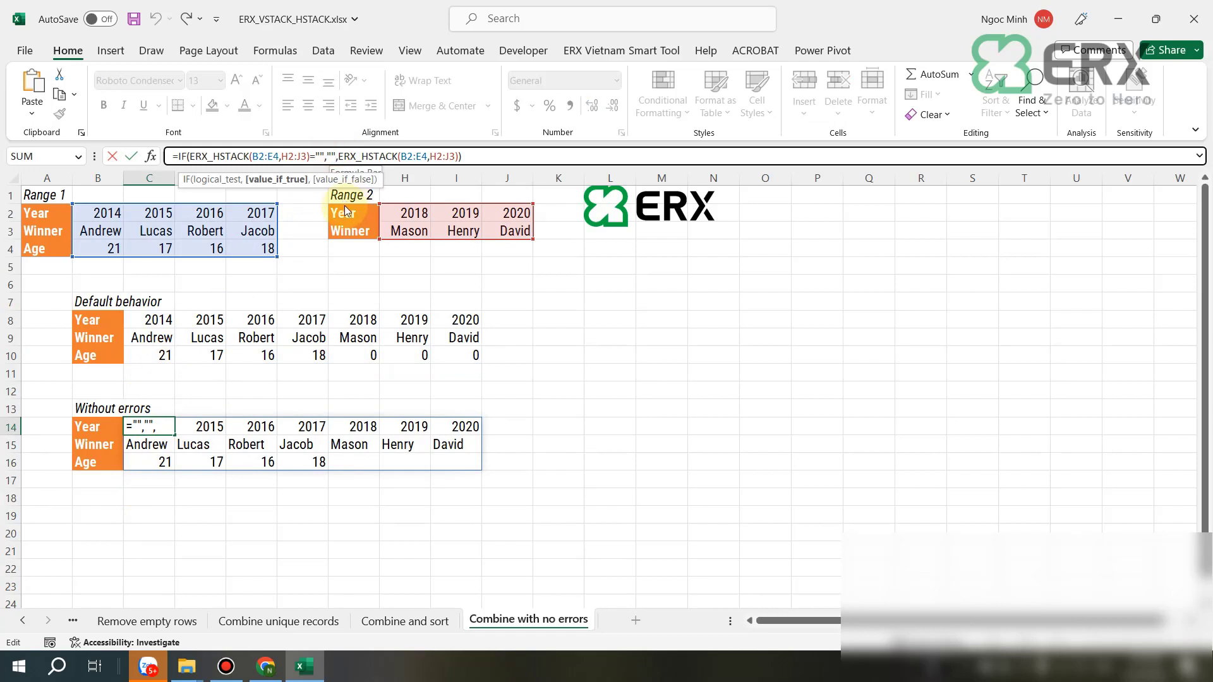
key("BackSpace")
key("BackSpace")
type("\"not fo")
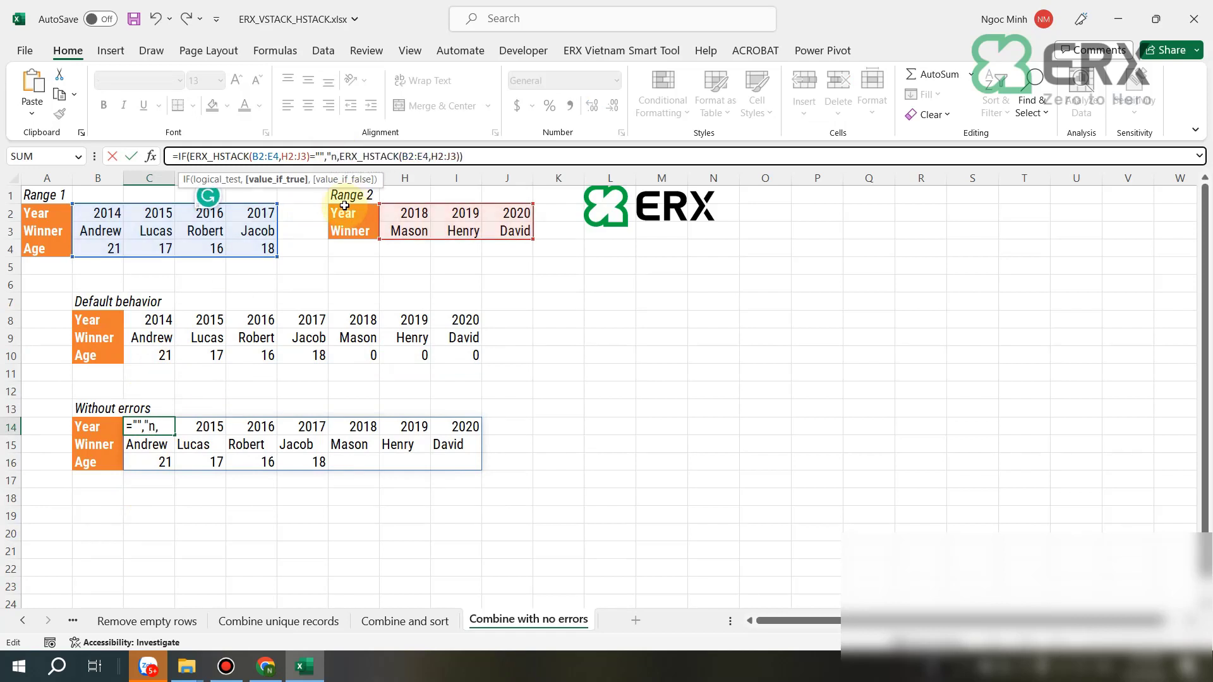
type("und\"")
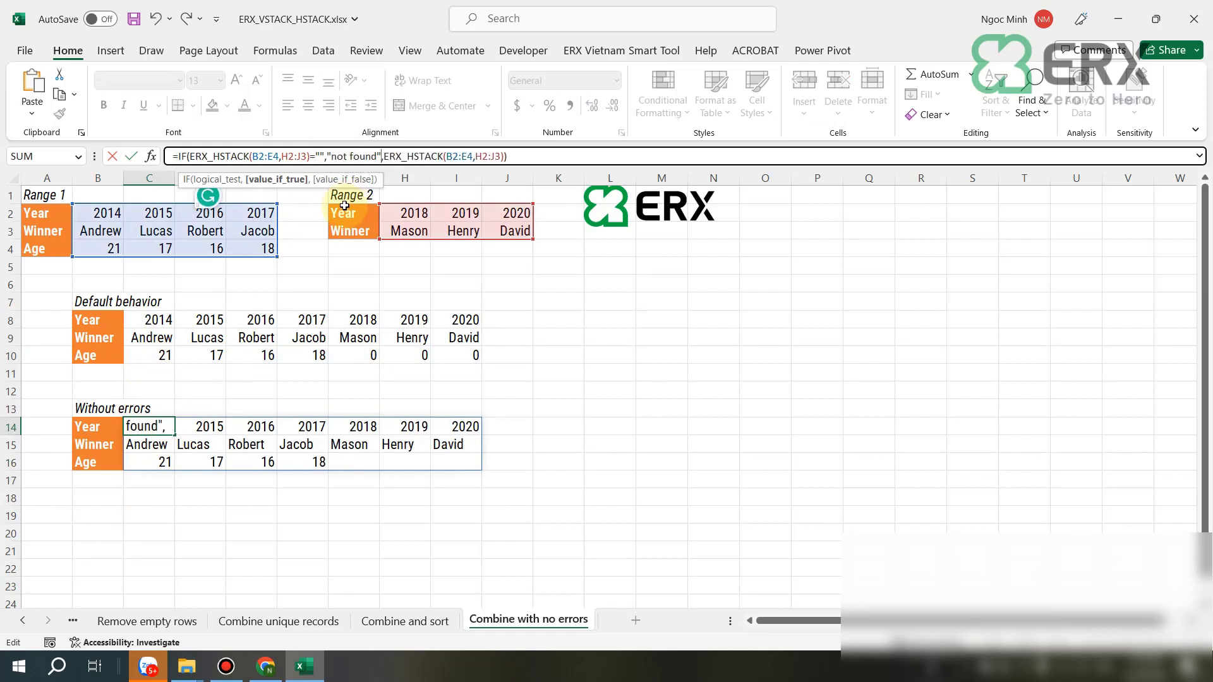
key("Return")
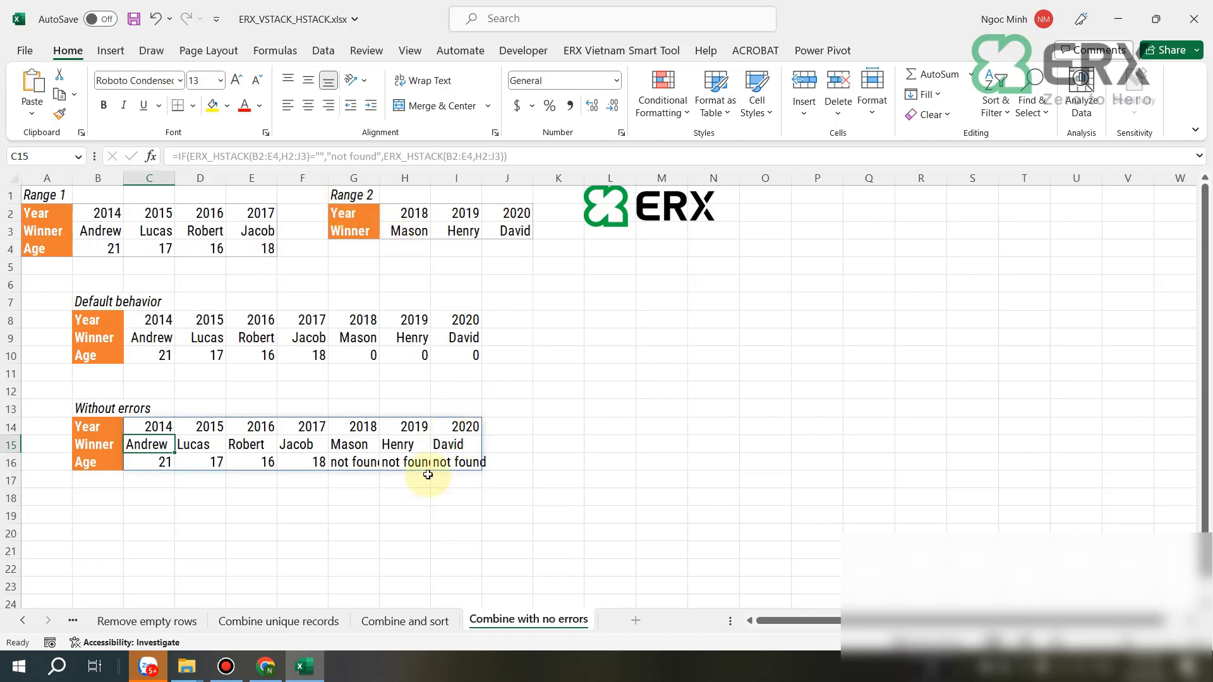
Undo the "not found" change to the IF formula in C14
key("ctrl+z")
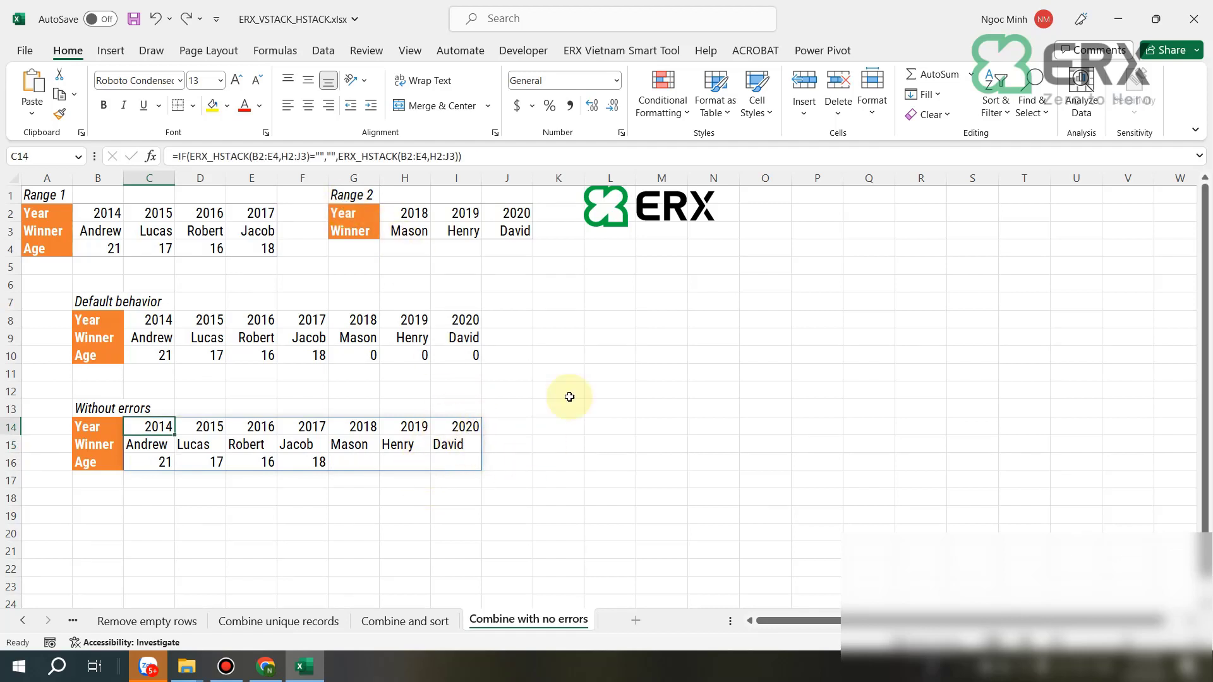
left_click(591, 352)
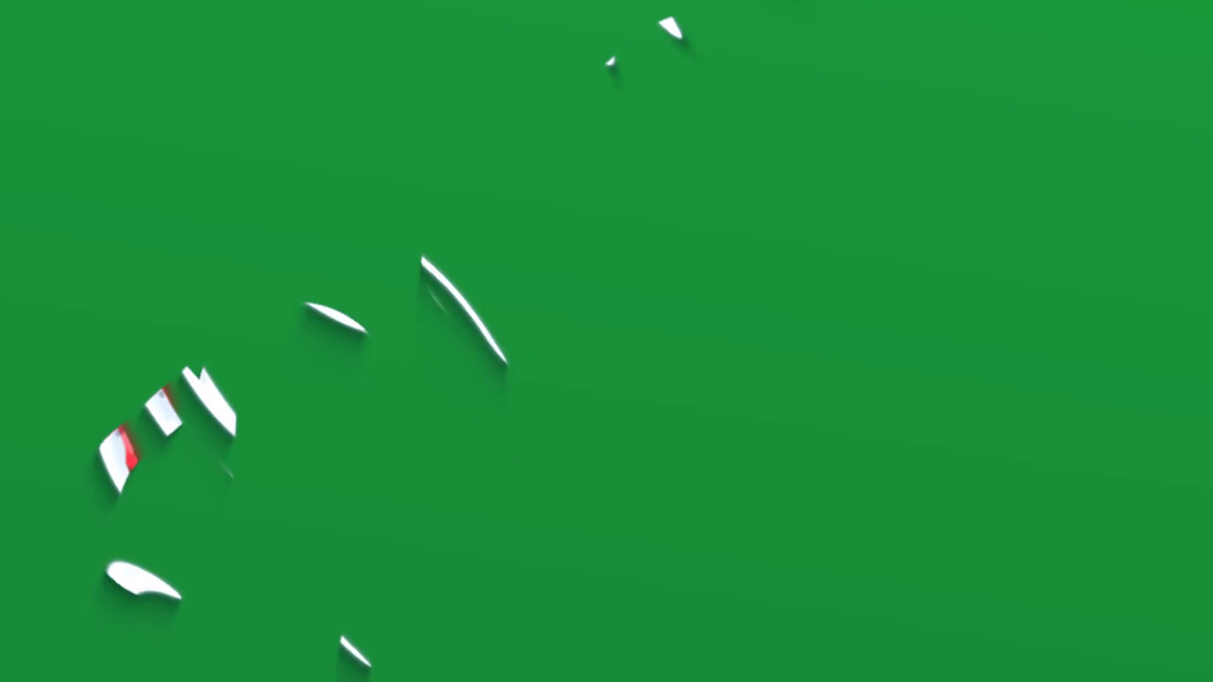